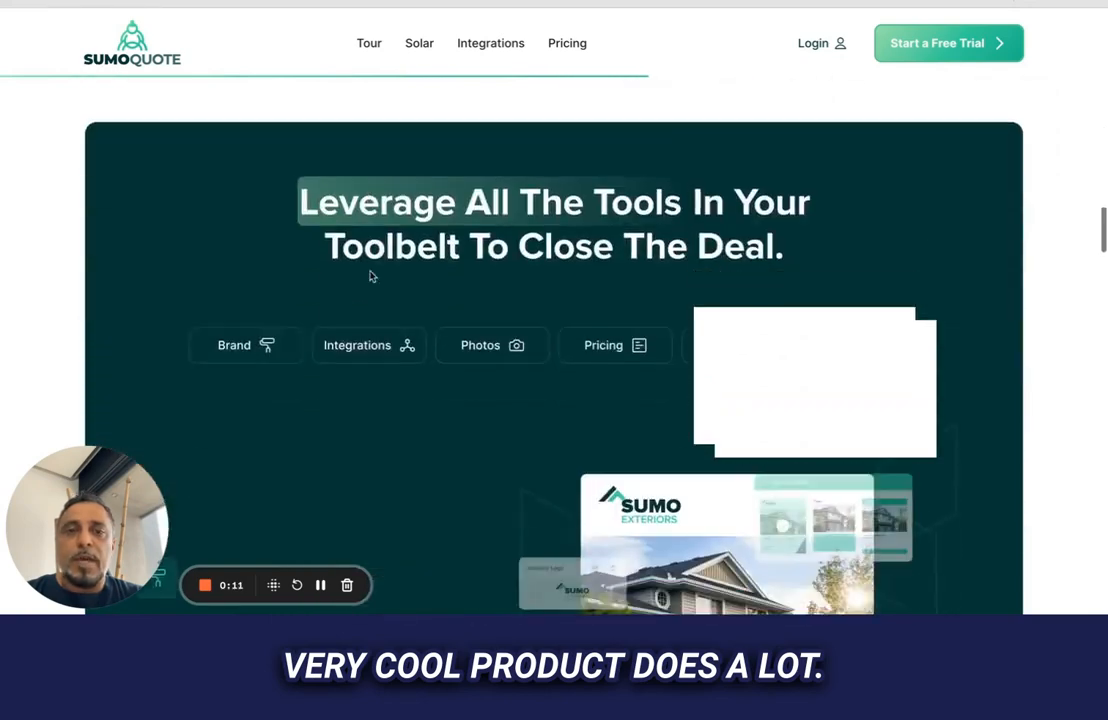
scroll(370, 277, down, 10)
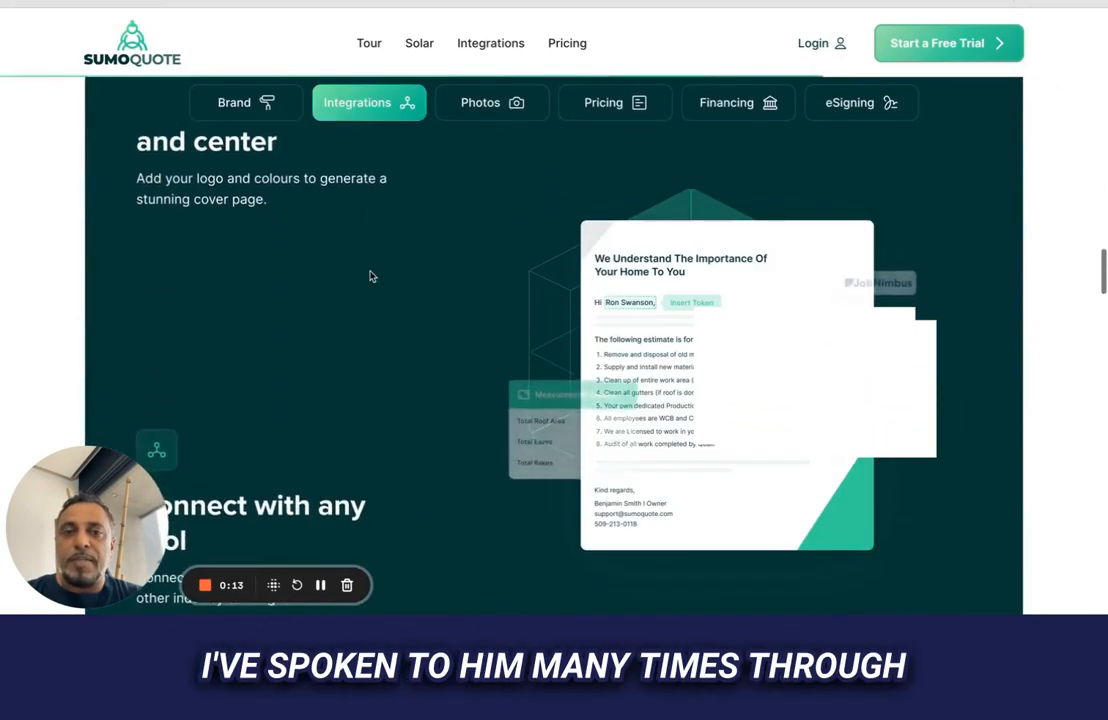
scroll(75, 268, down, 5)
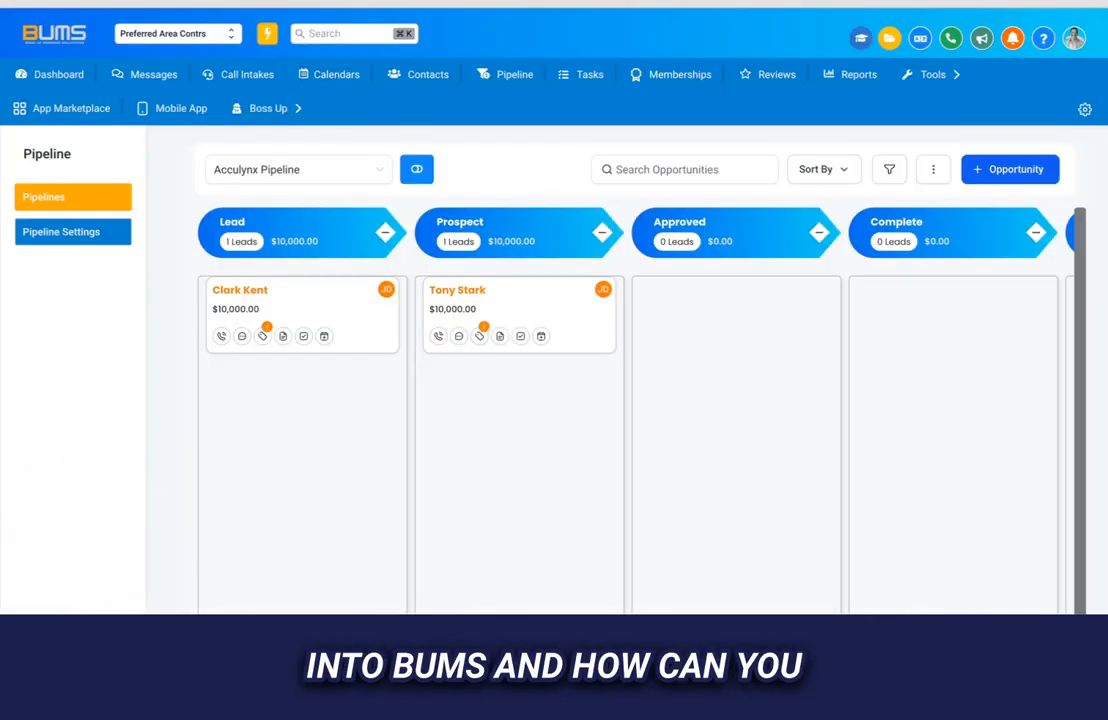
click(268, 108)
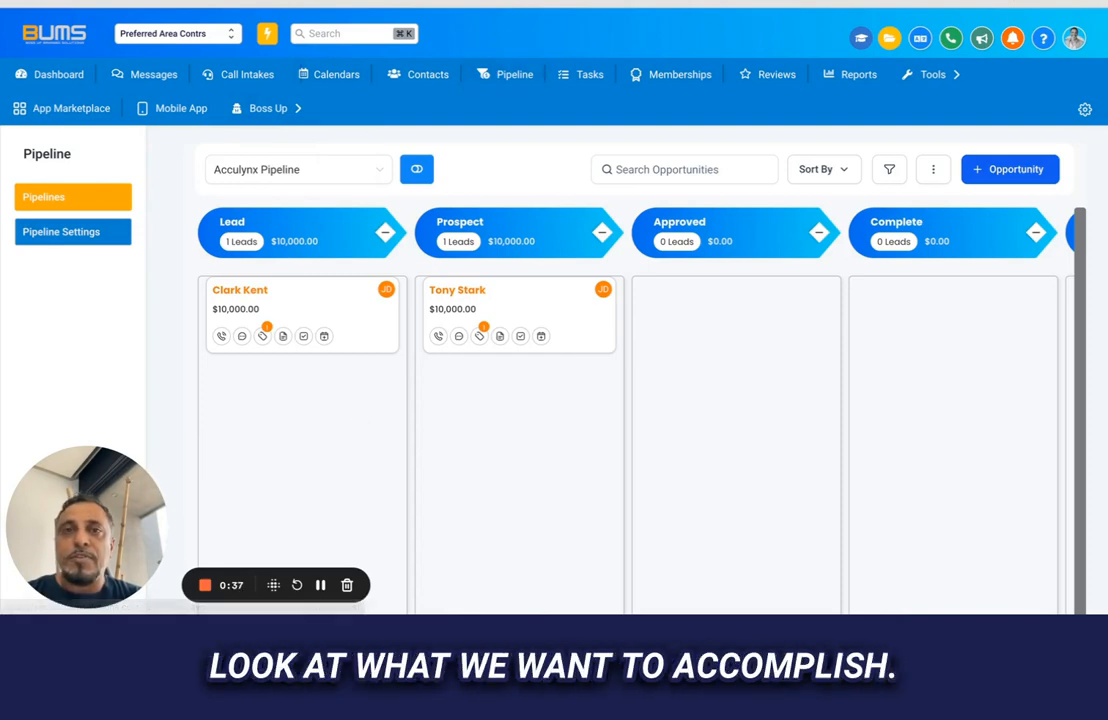
Step: Switch to the SumoQuote flowchart in Lucidchart and reposition the New, Add to CompanyCam and Add to SumoQuote shapes above the Sent row
click(520, 3)
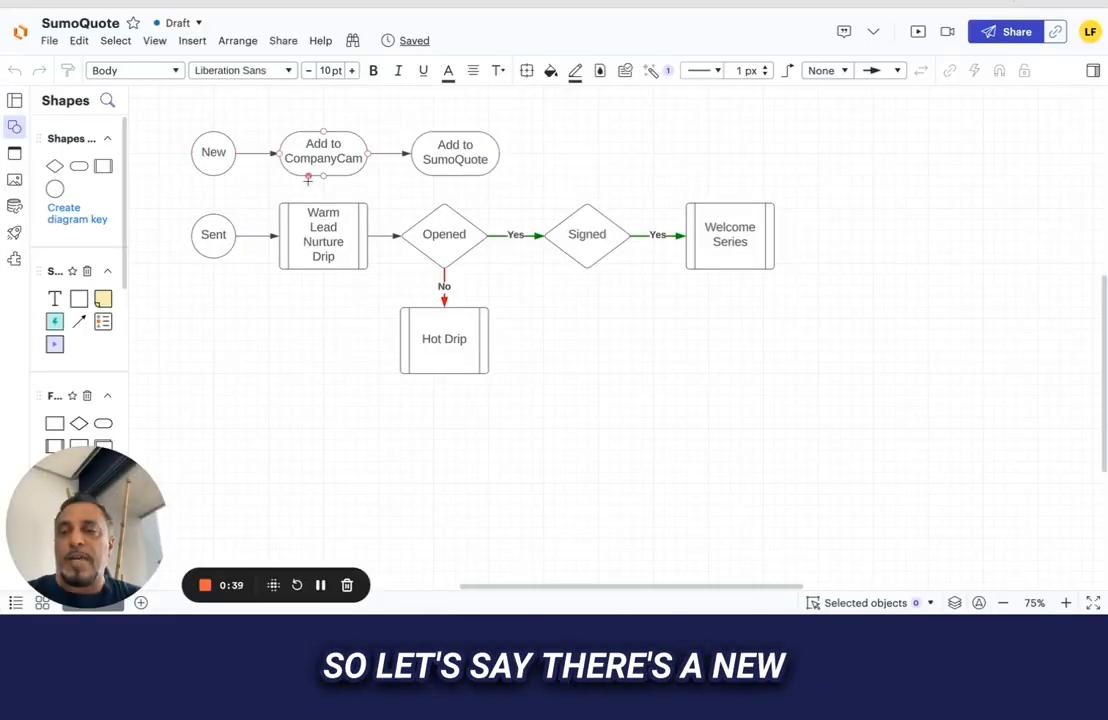
drag(220, 144, 199, 158)
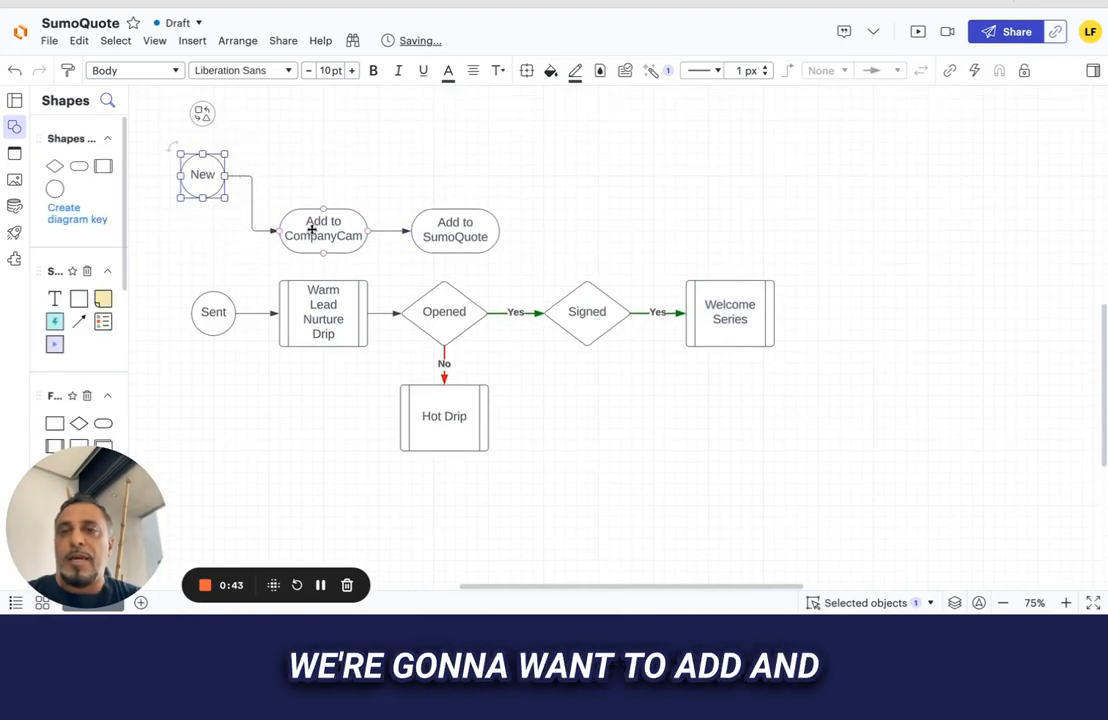
drag(311, 230, 310, 210)
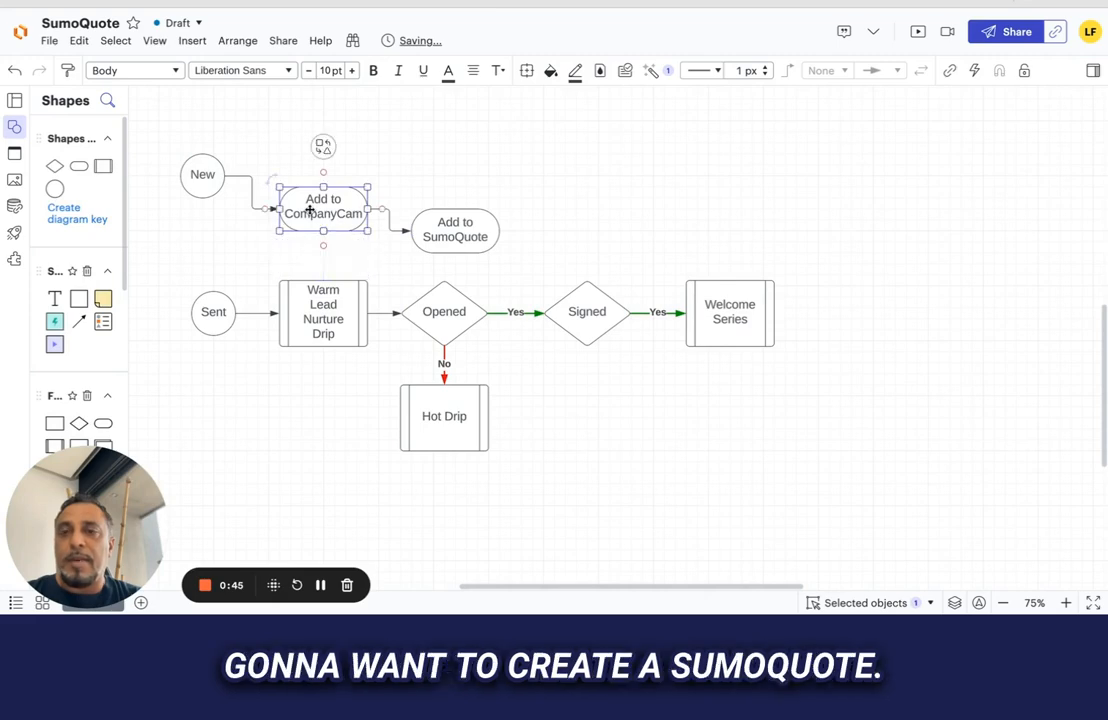
drag(451, 233, 452, 213)
click(218, 242)
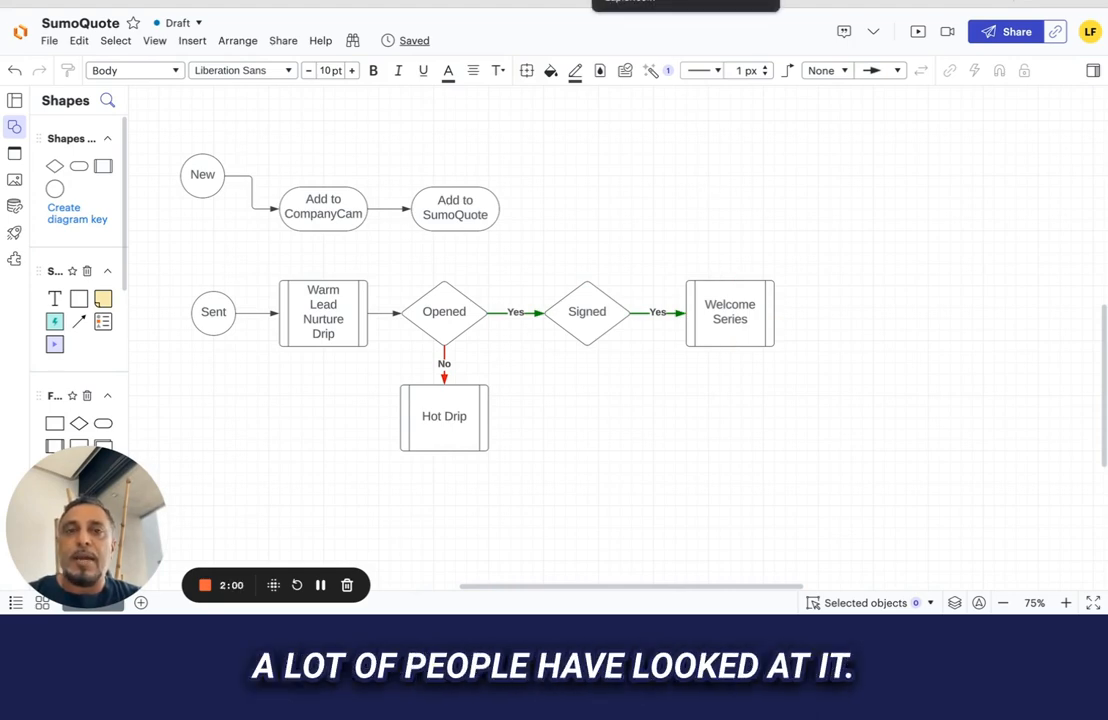
Step: Switch to Zapier's SumoQuote integrations page and examine the full list of supported triggers and actions
click(640, 2)
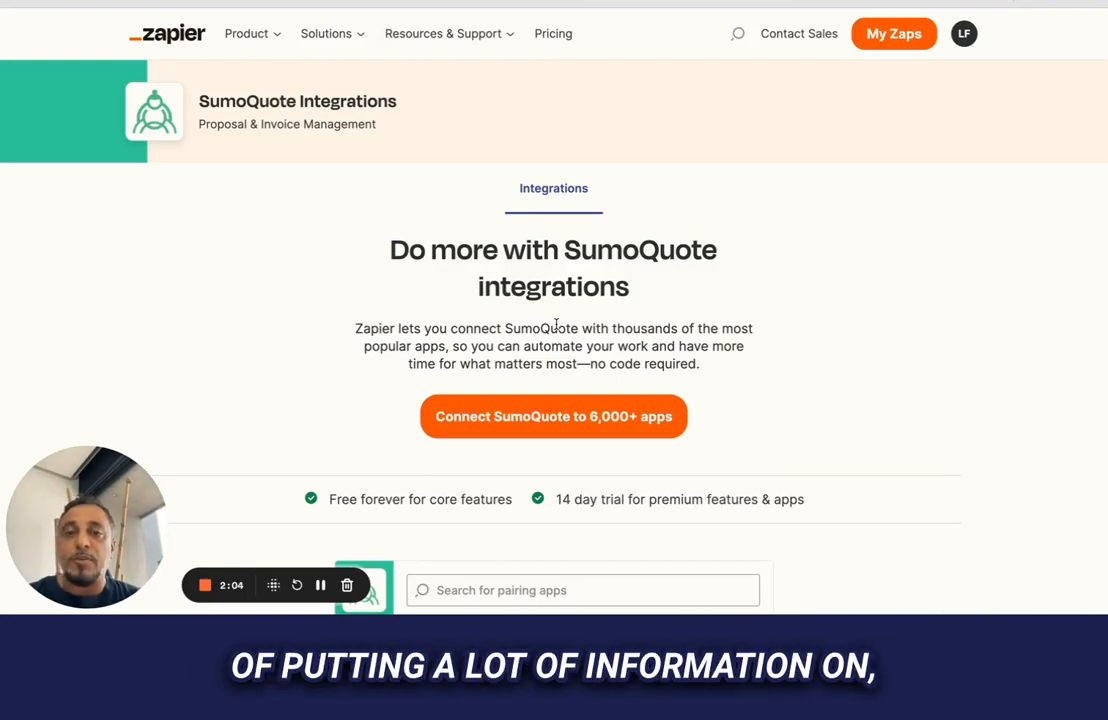
scroll(556, 324, down, 10)
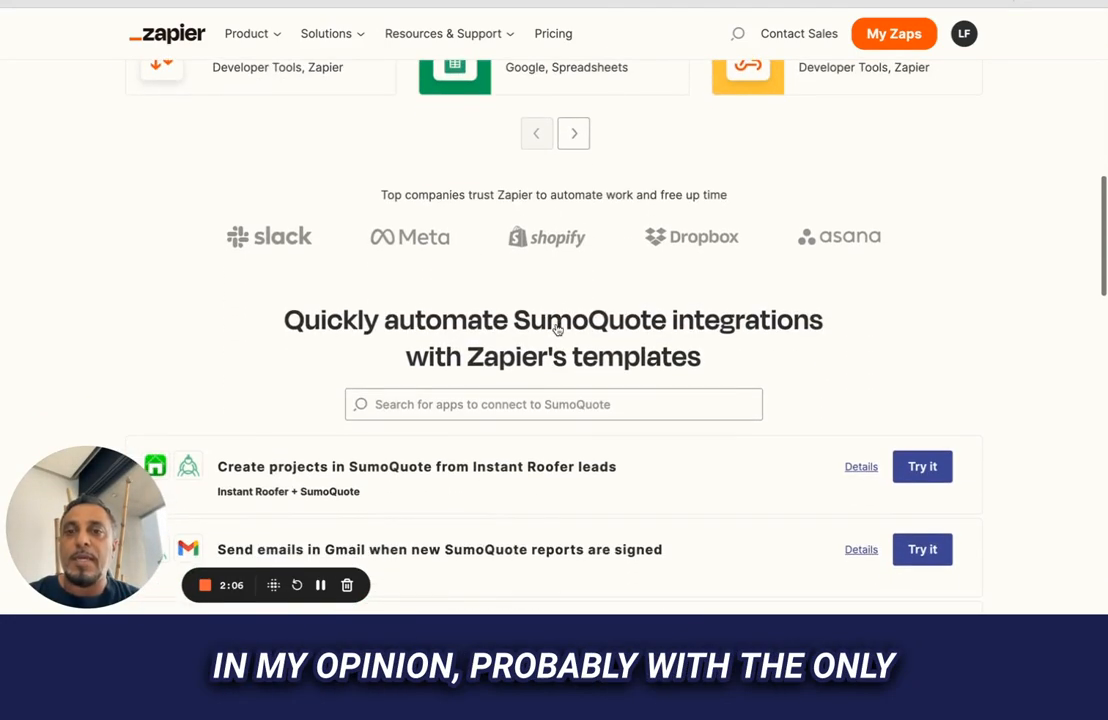
scroll(556, 330, down, 5)
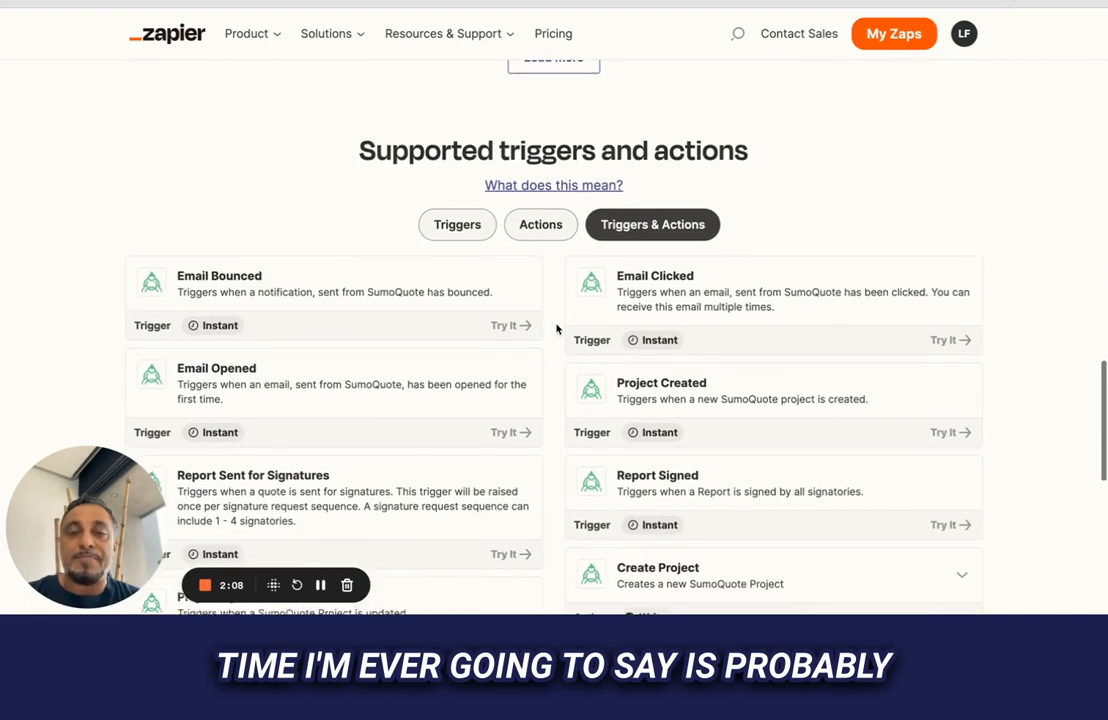
scroll(556, 324, down, 3)
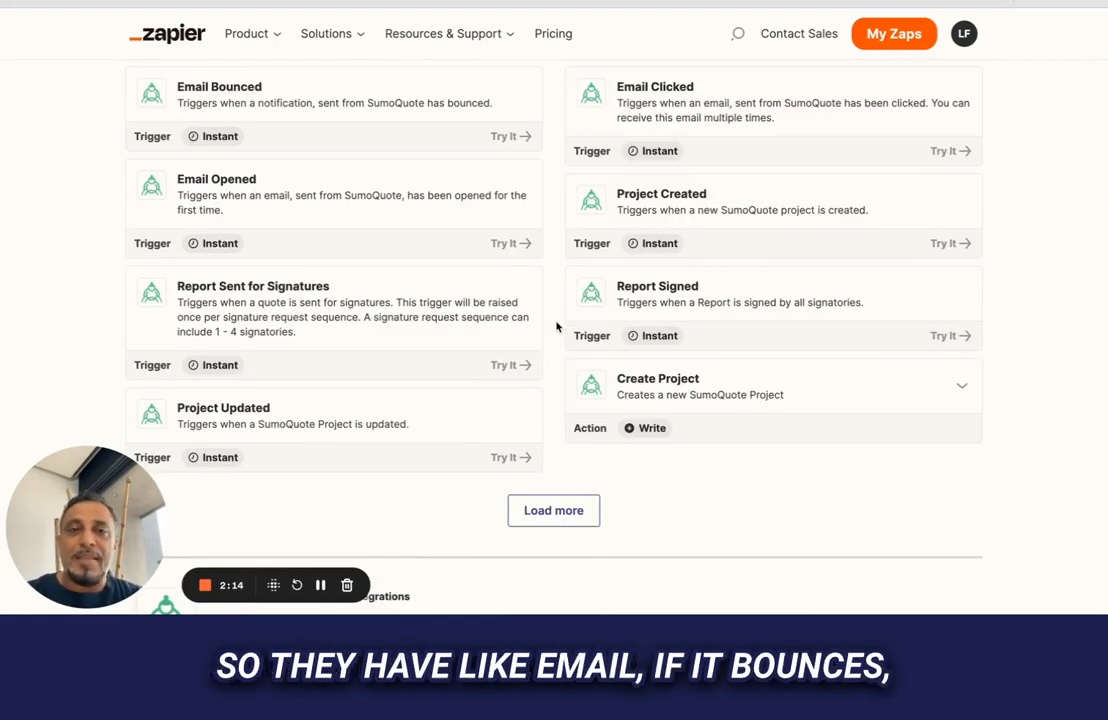
click(554, 511)
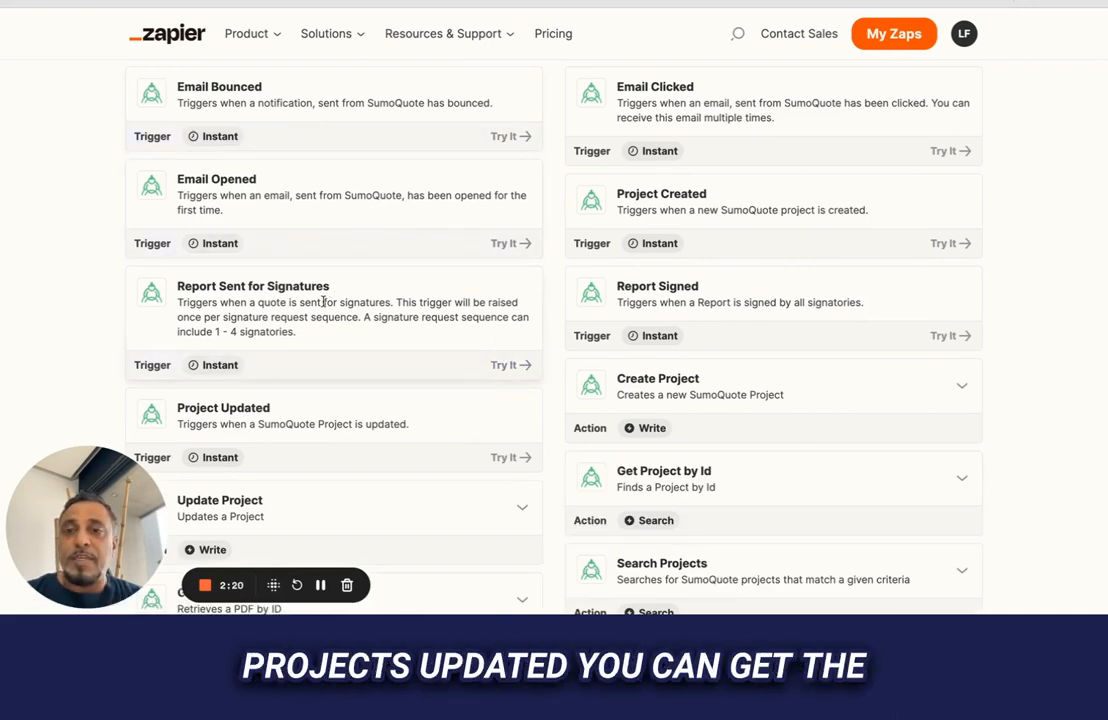
scroll(323, 302, down, 2)
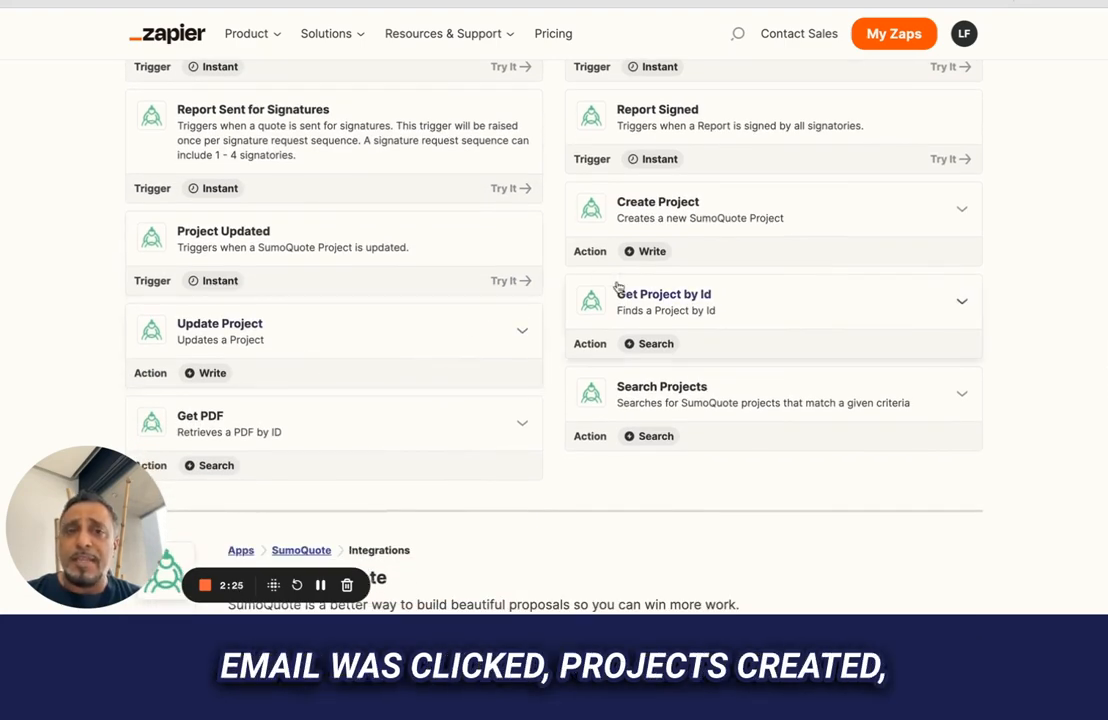
scroll(616, 290, up, 2)
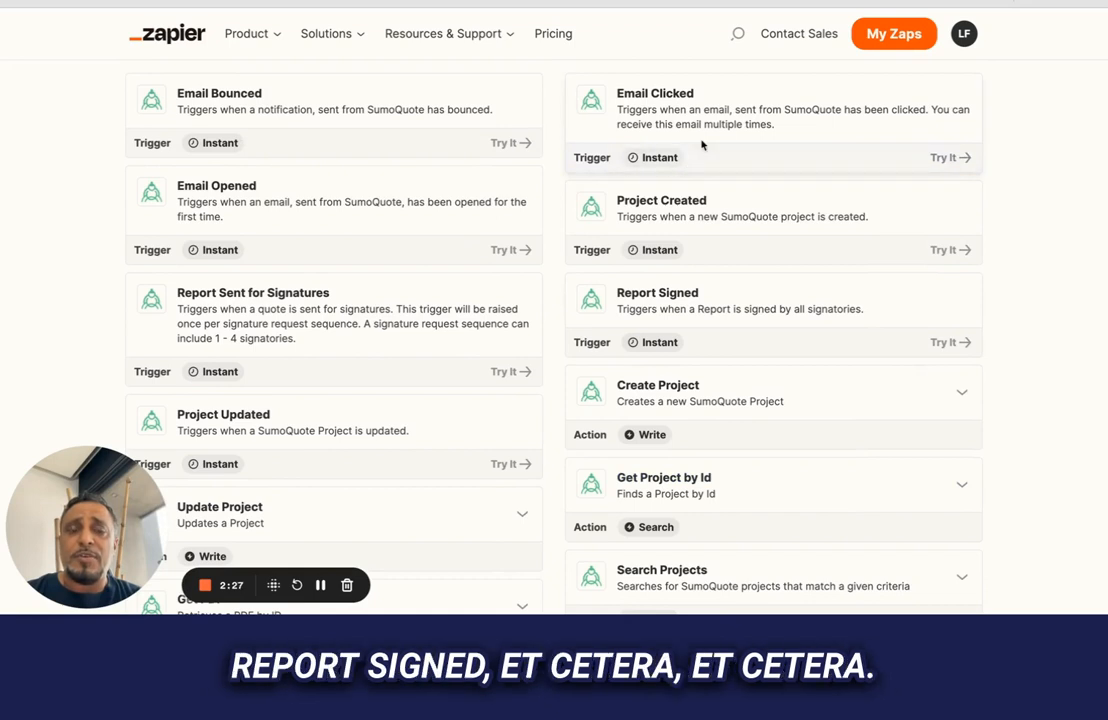
scroll(700, 145, up, 1)
scroll(700, 143, down, 2)
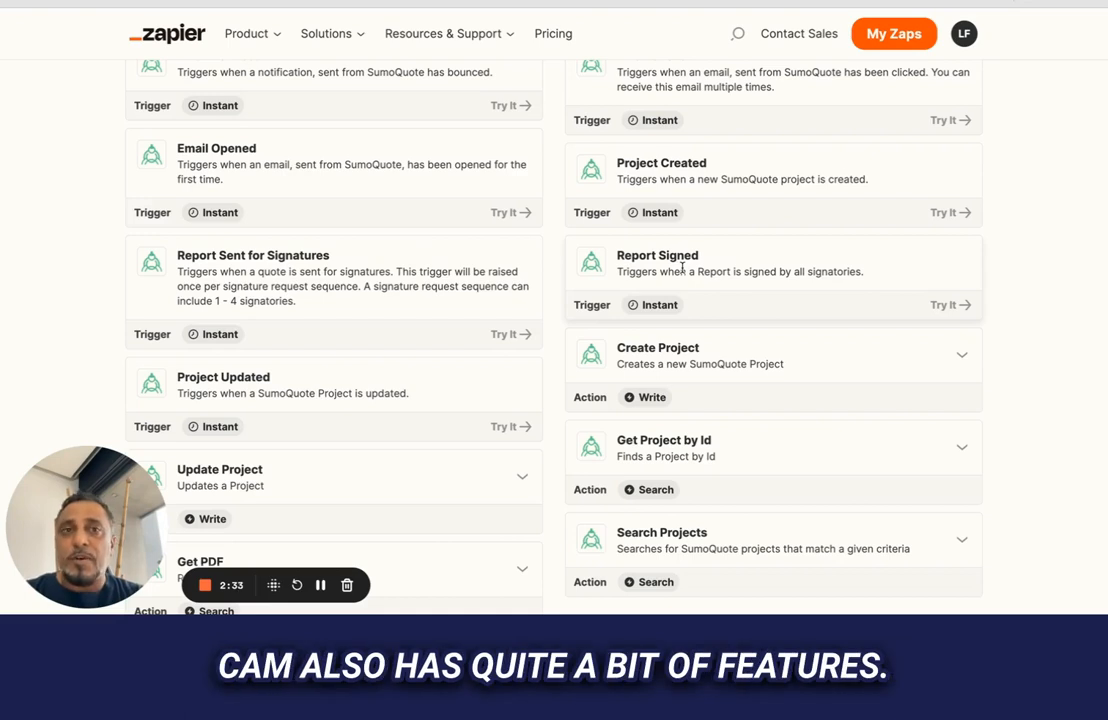
Step: Search Zapier for "company" and open the CompanyCam integrations page
click(737, 34)
text(company)
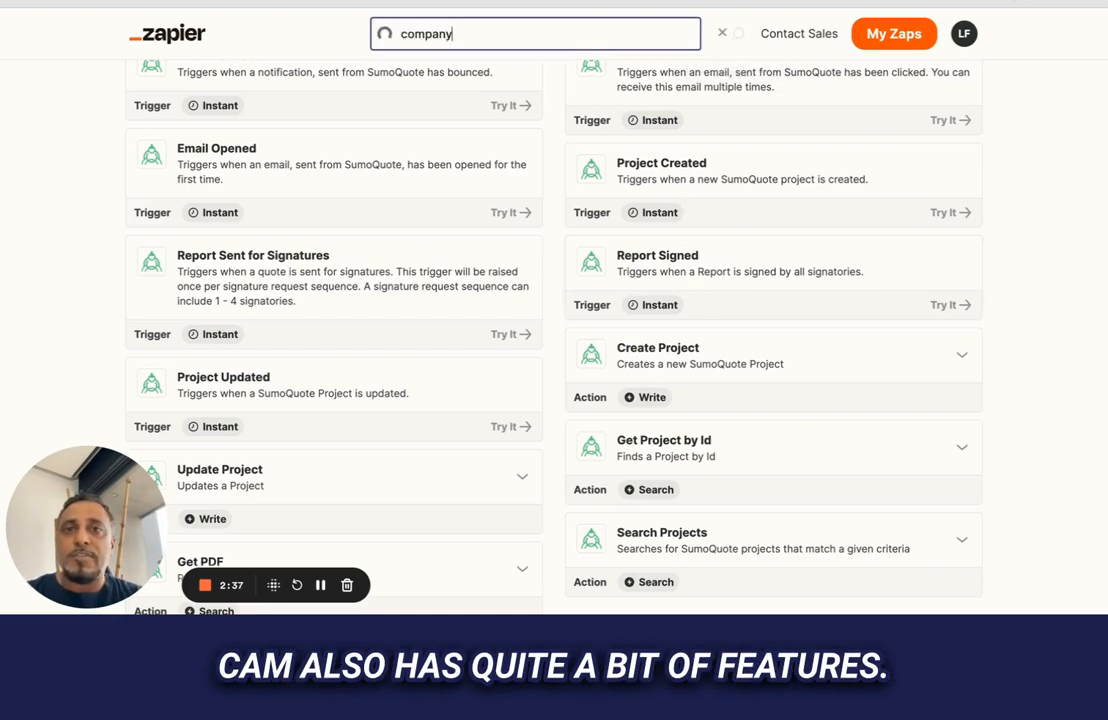
click(519, 80)
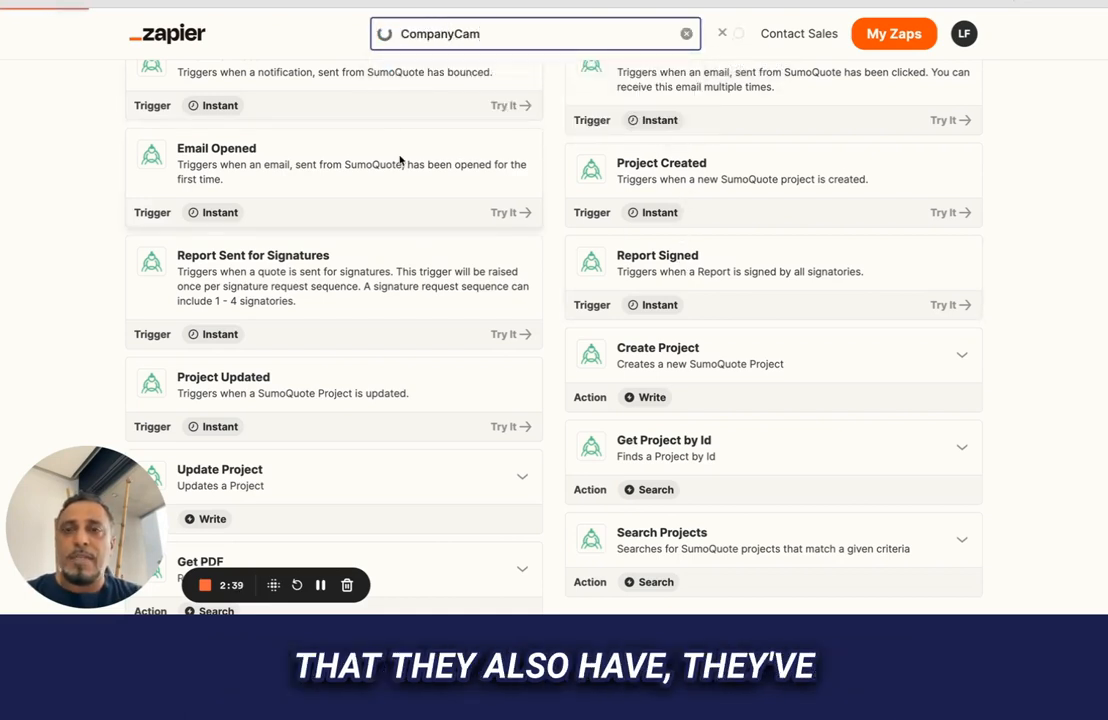
Step: Examine the full list of triggers and actions that CompanyCam supports
scroll(485, 228, down, 10)
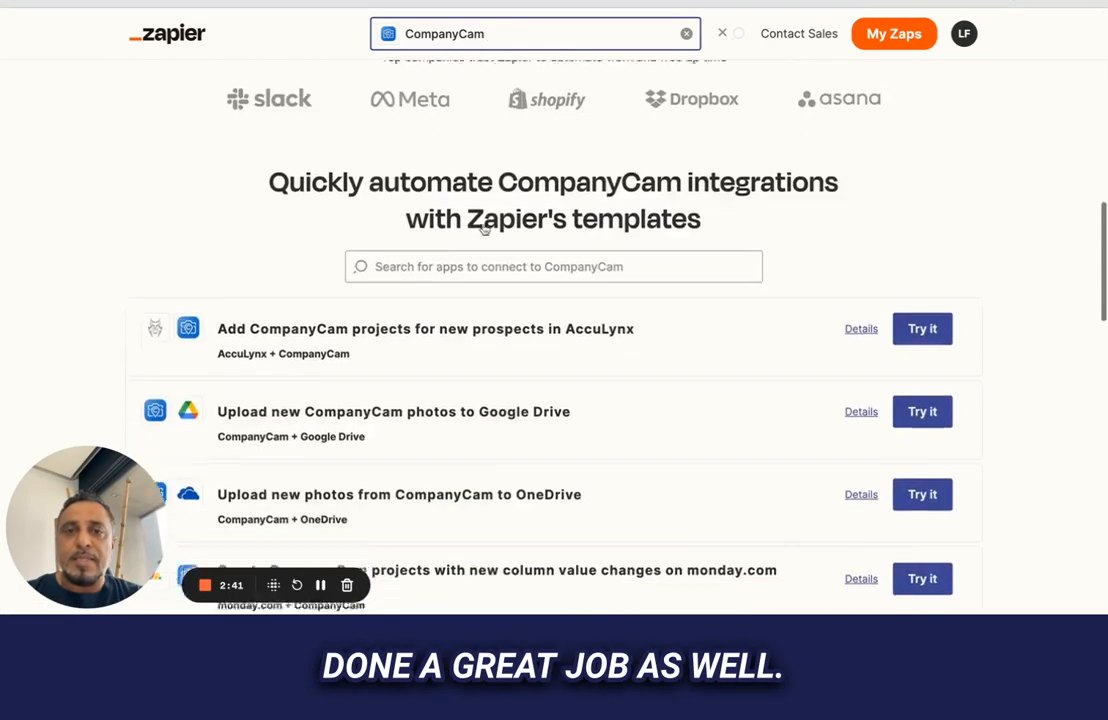
scroll(484, 229, down, 15)
scroll(483, 224, up, 3)
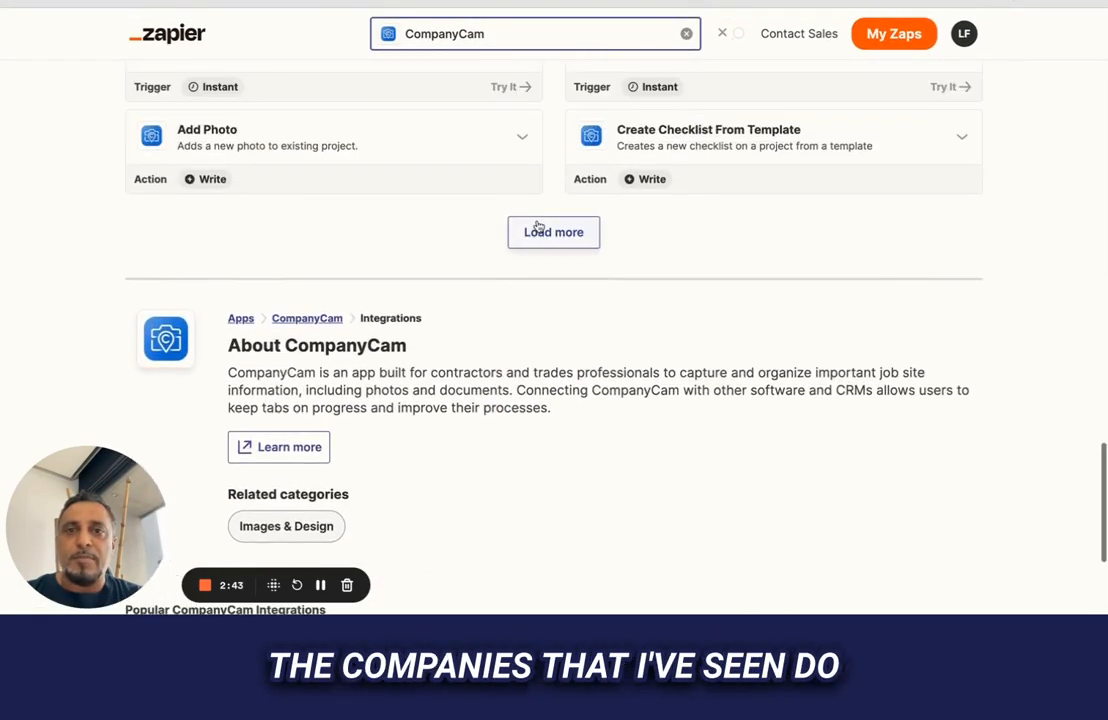
click(538, 231)
scroll(538, 227, up, 3)
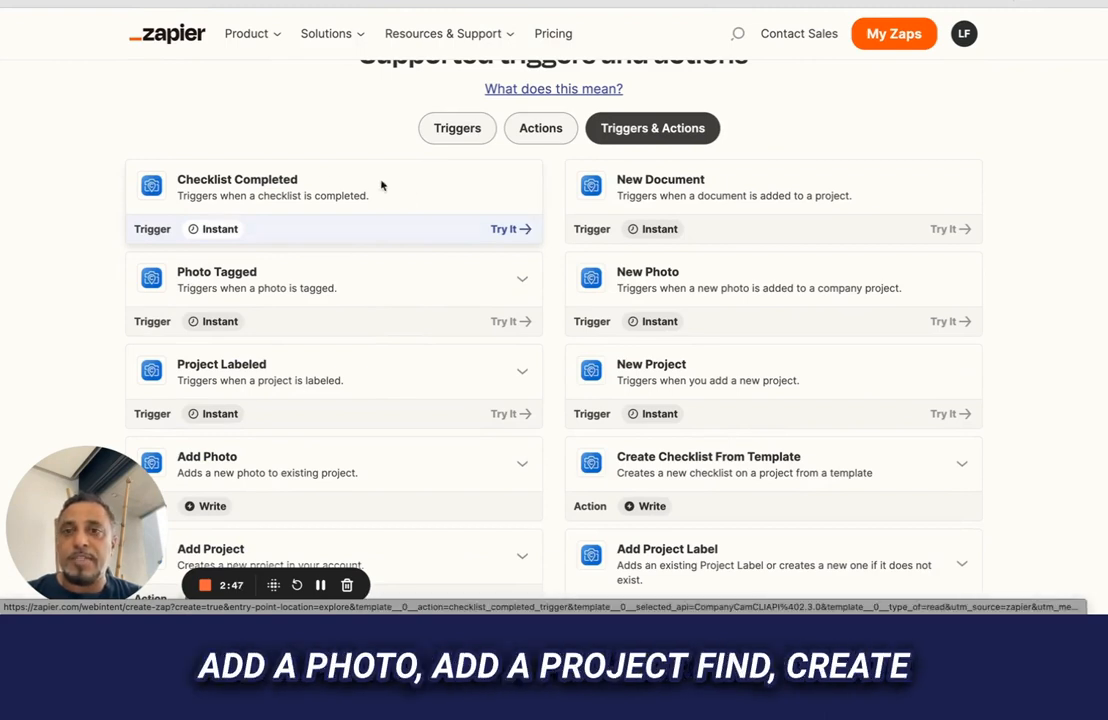
scroll(265, 277, down, 2)
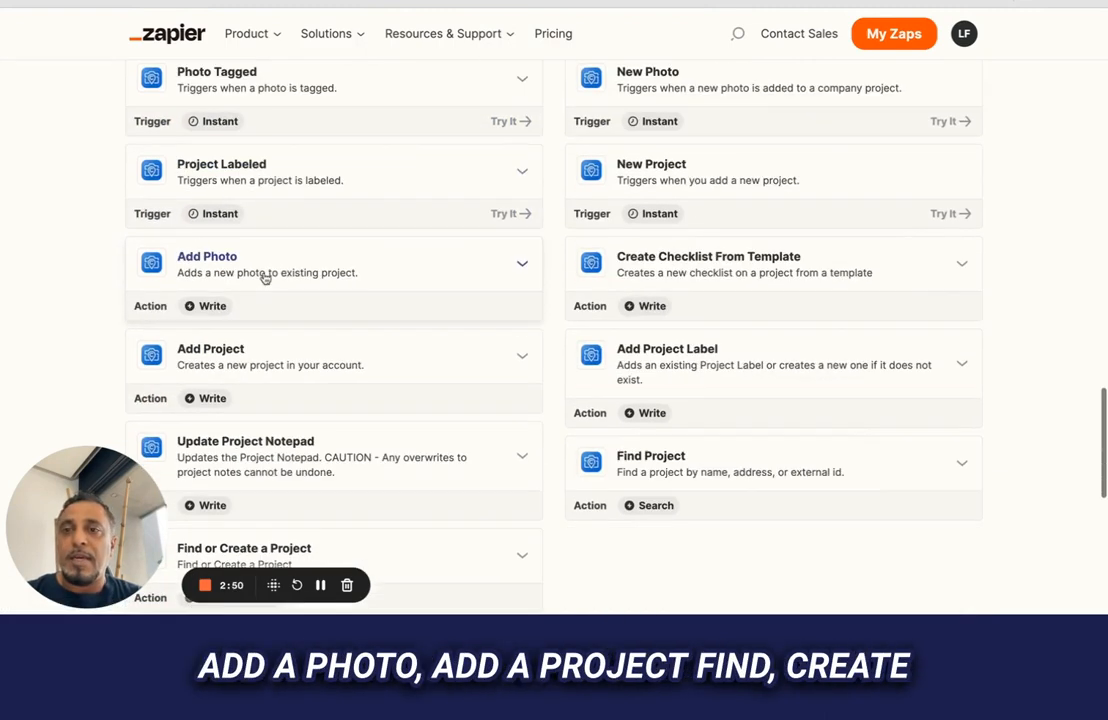
scroll(354, 376, down, 2)
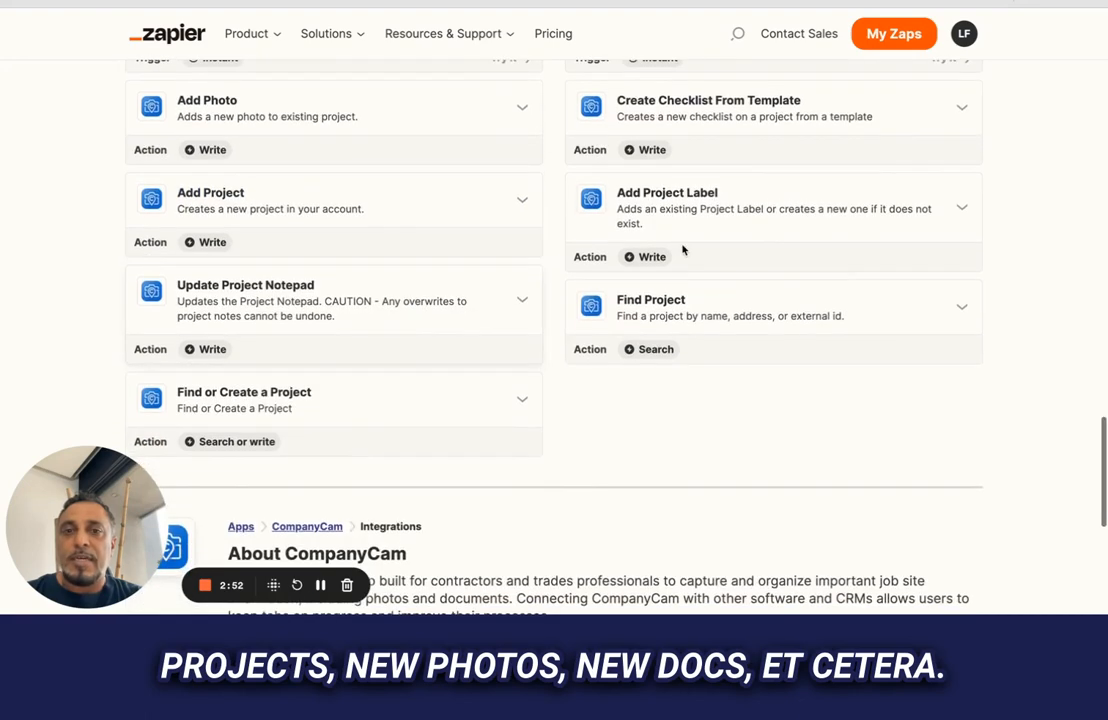
scroll(707, 252, up, 3)
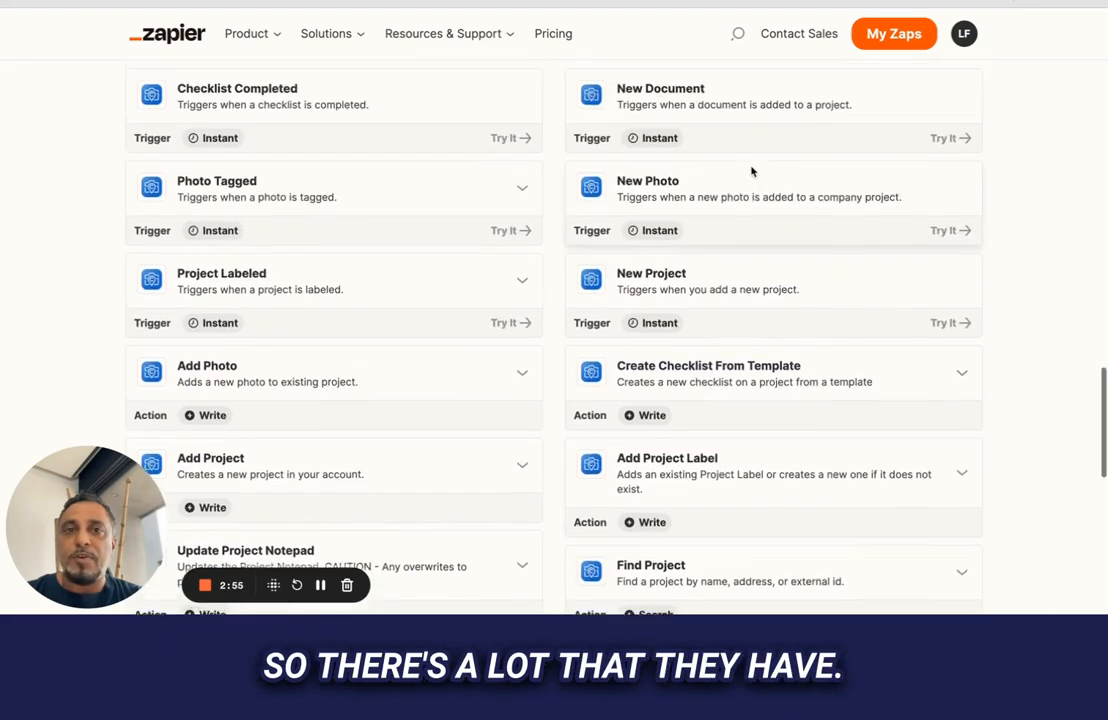
scroll(752, 171, up, 1)
scroll(752, 171, down, 2)
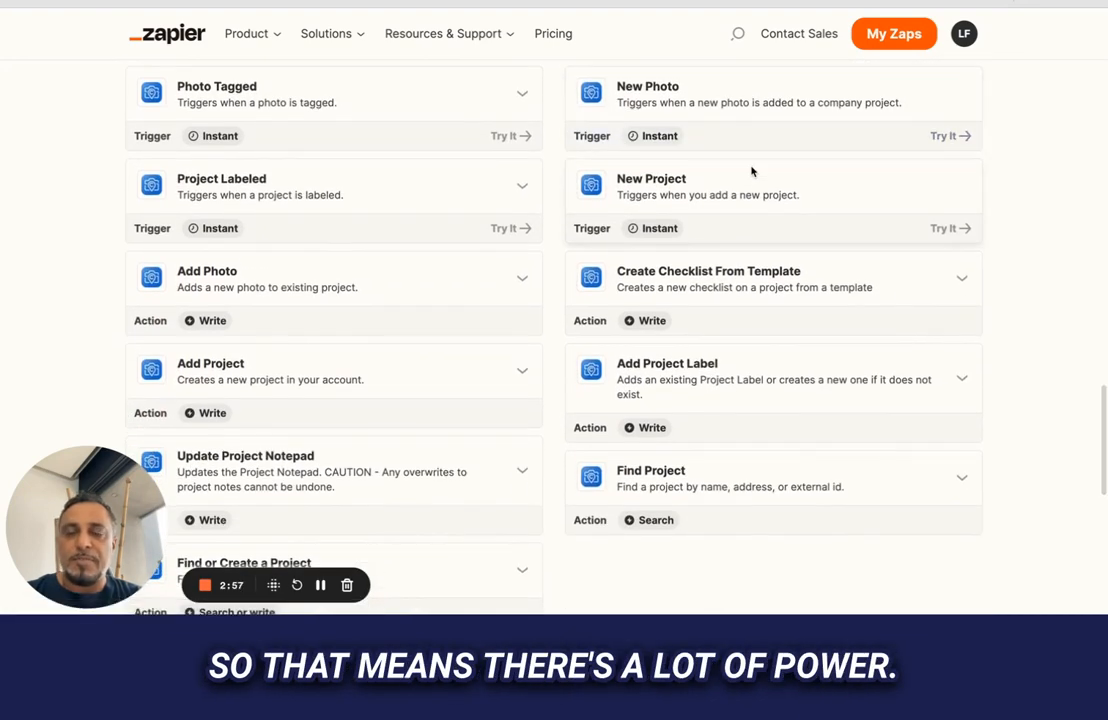
scroll(579, 257, up, 2)
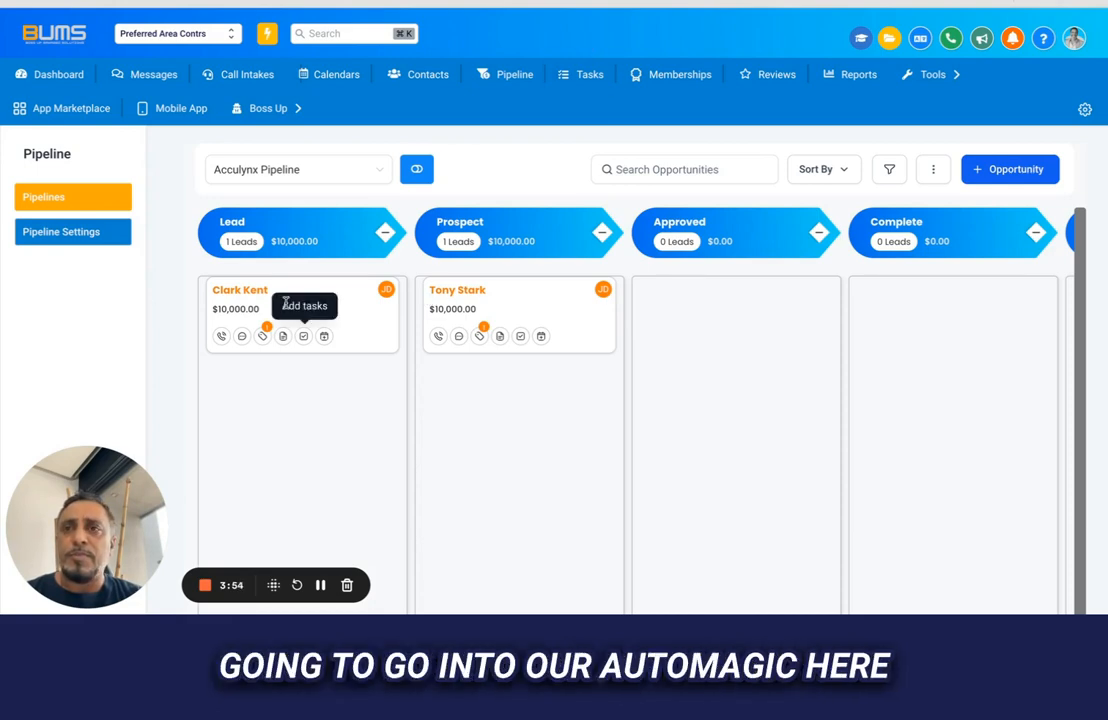
Step: Switch to BUMS and create a new Automagic workflow from scratch
mouse_move(930, 76)
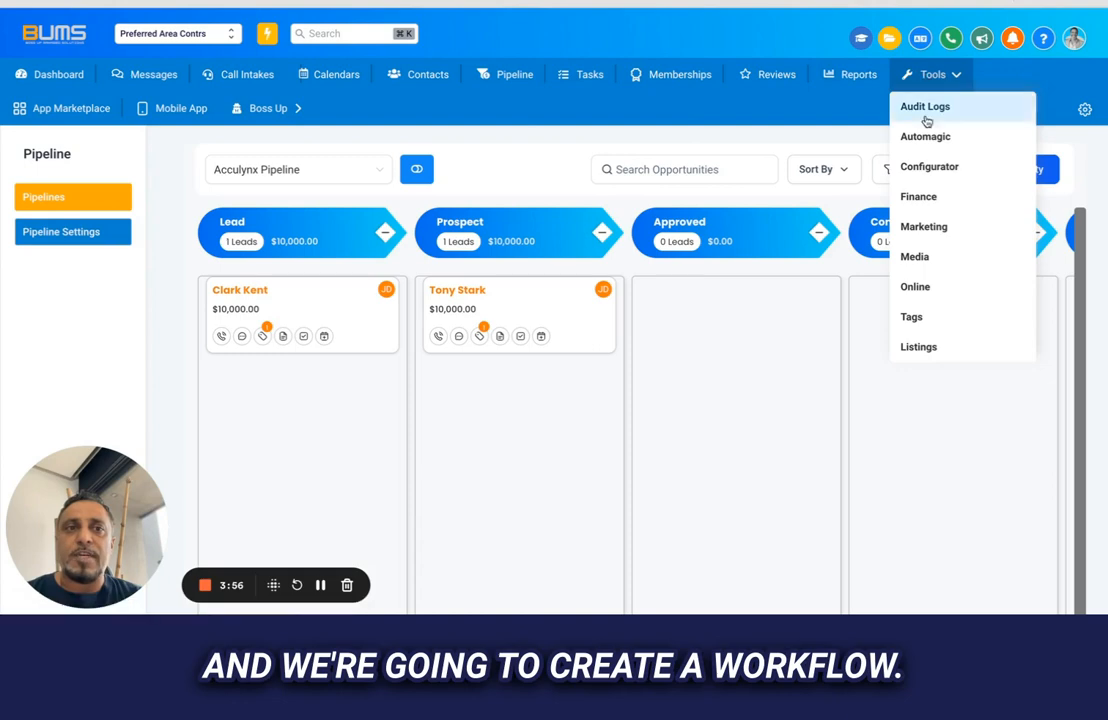
click(900, 137)
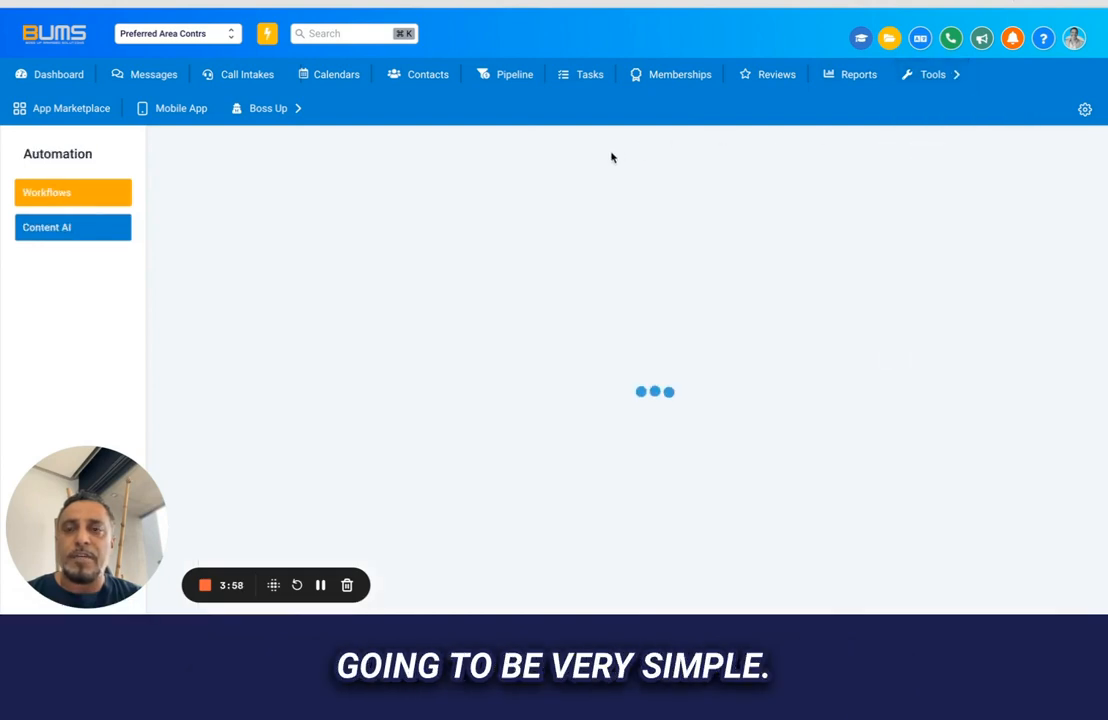
click(1044, 190)
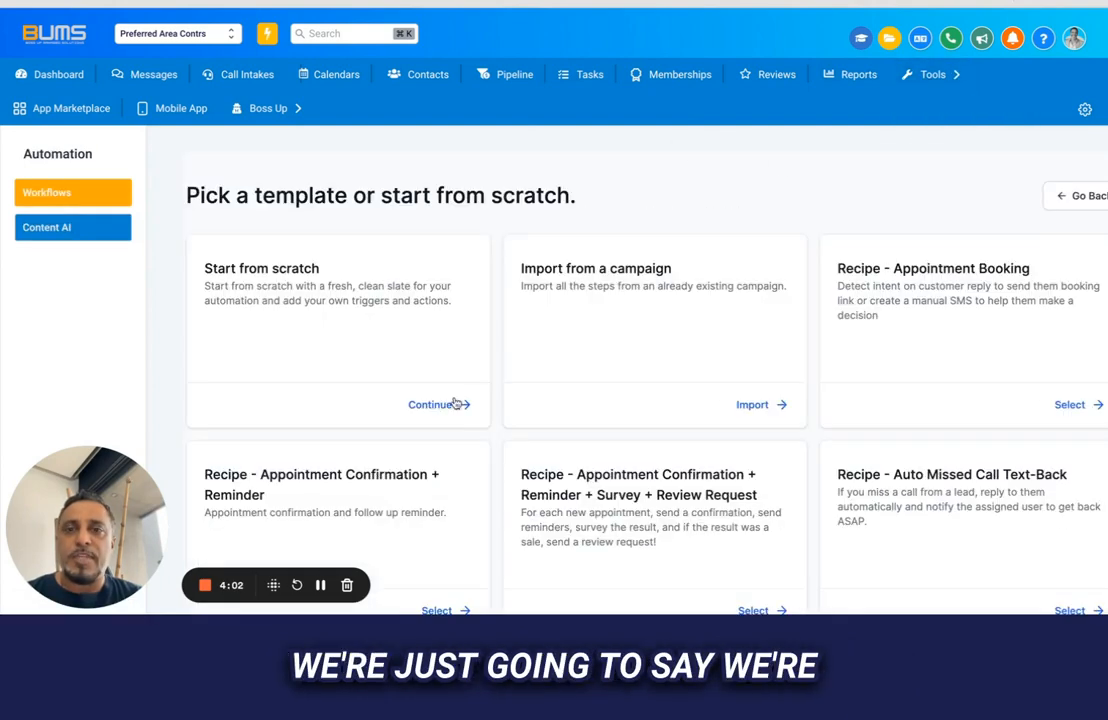
click(443, 406)
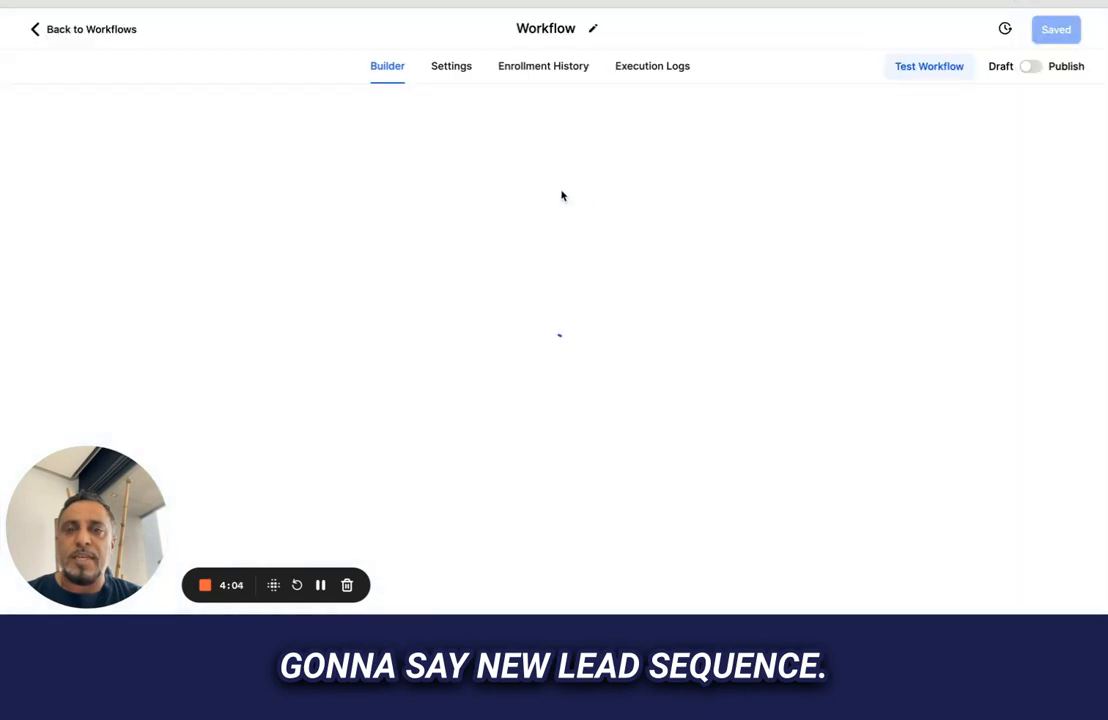
Step: Rename the new workflow as "New Lead Sex"
click(571, 30)
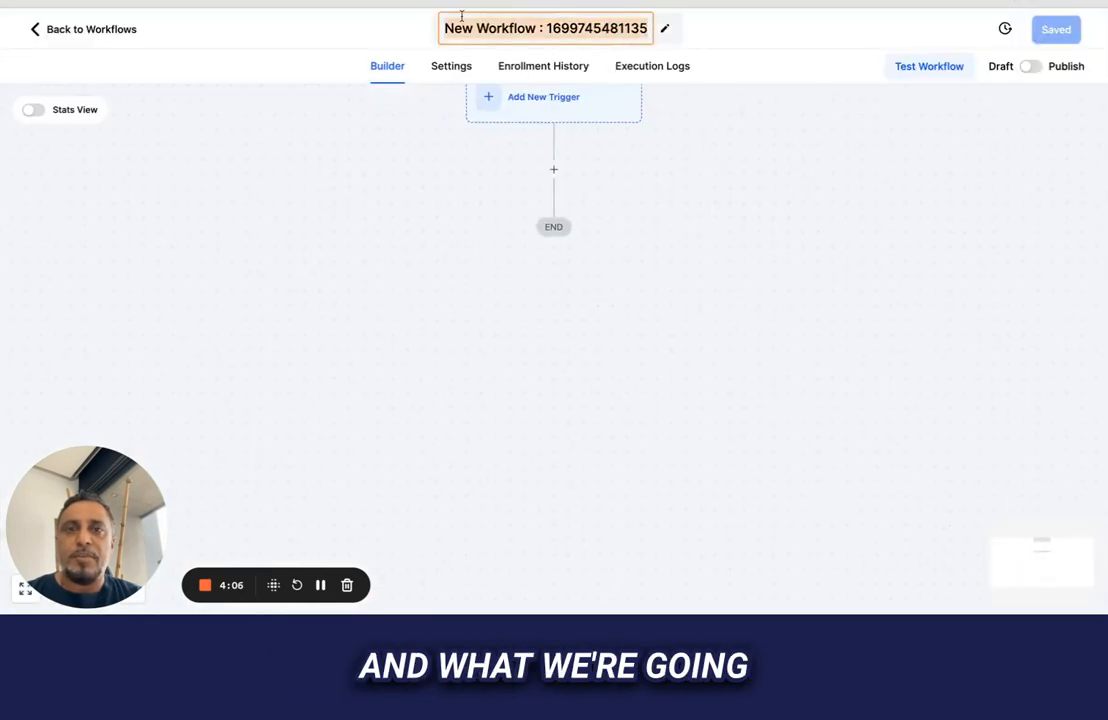
key(ctrl+a)
text(New Lead Sex)
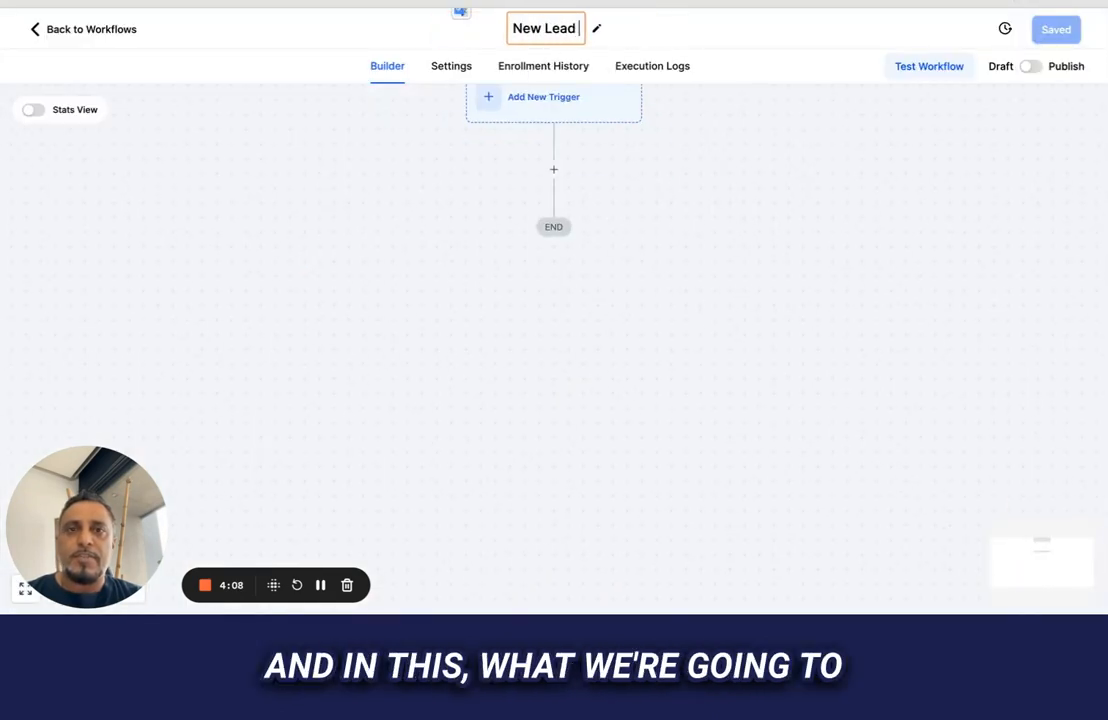
Step: Add a Pipeline Stage Changed trigger to the workflow and filter it to the Acculynx Pipeline
click(559, 113)
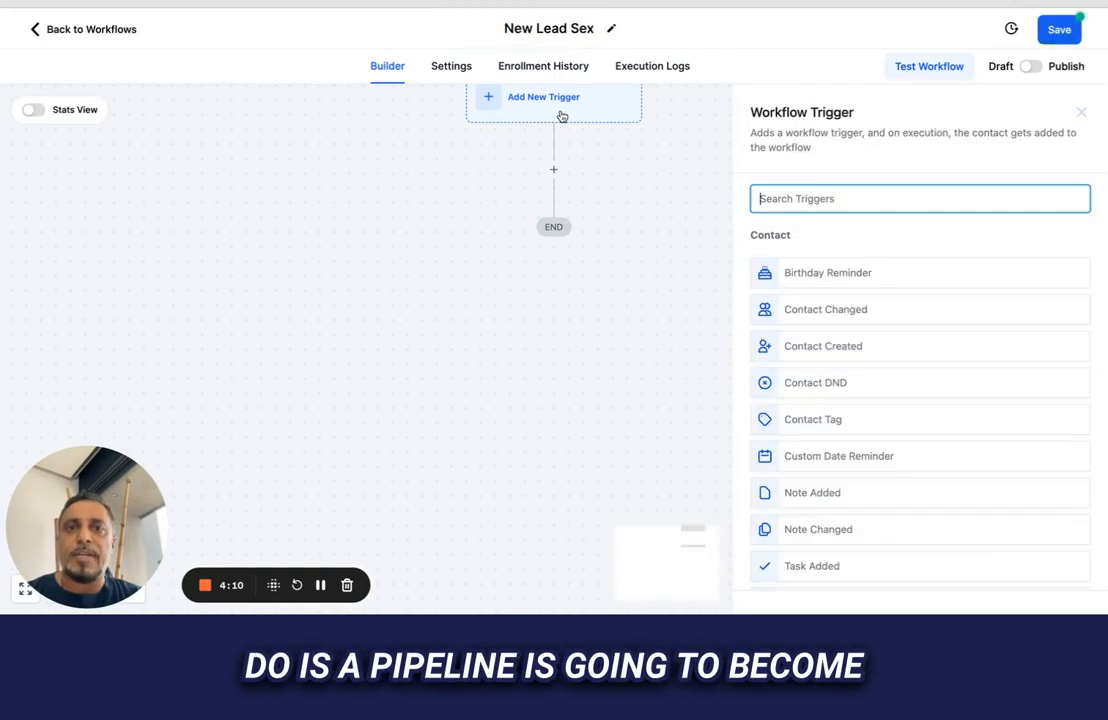
text(pip)
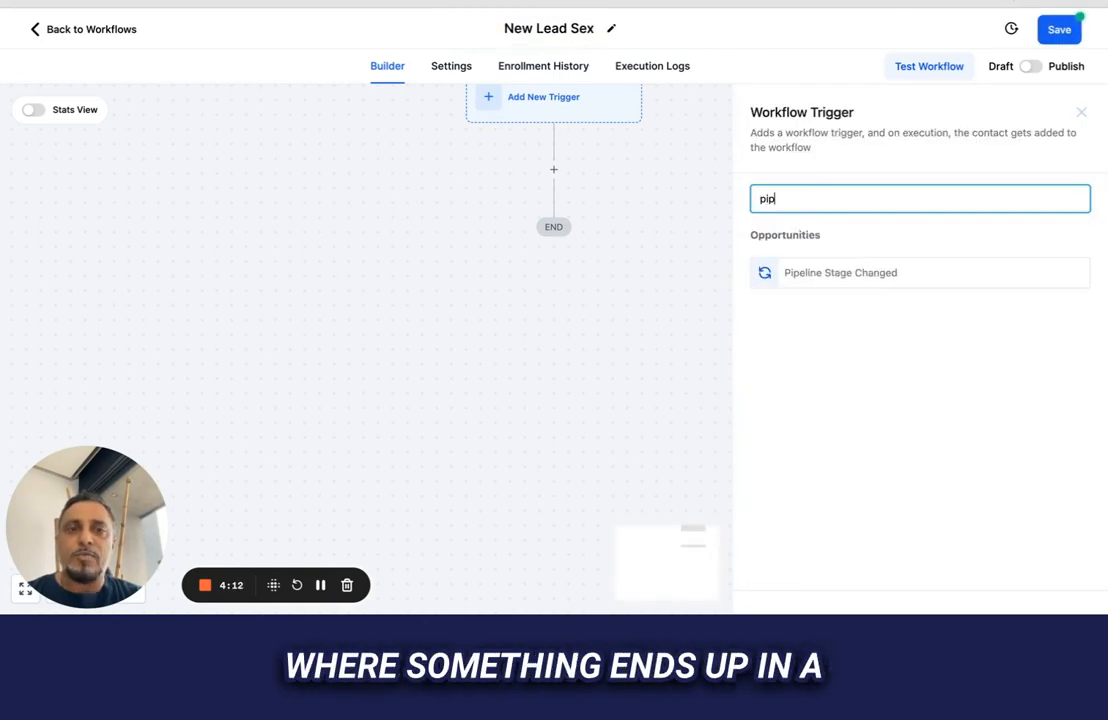
click(845, 275)
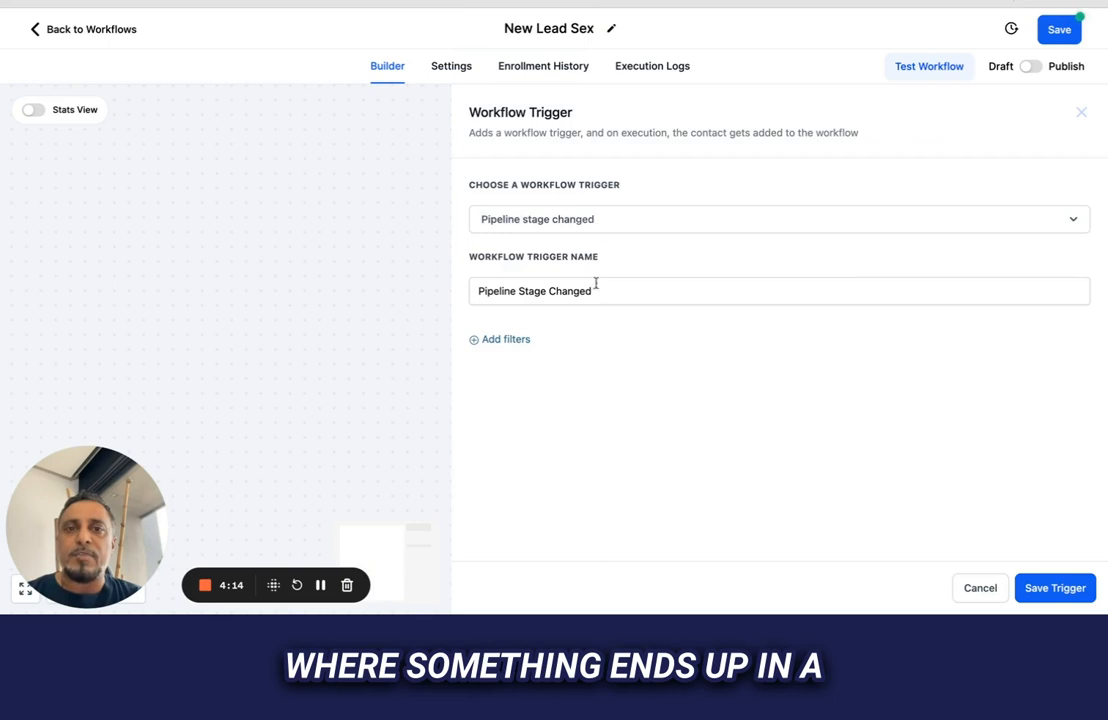
click(520, 341)
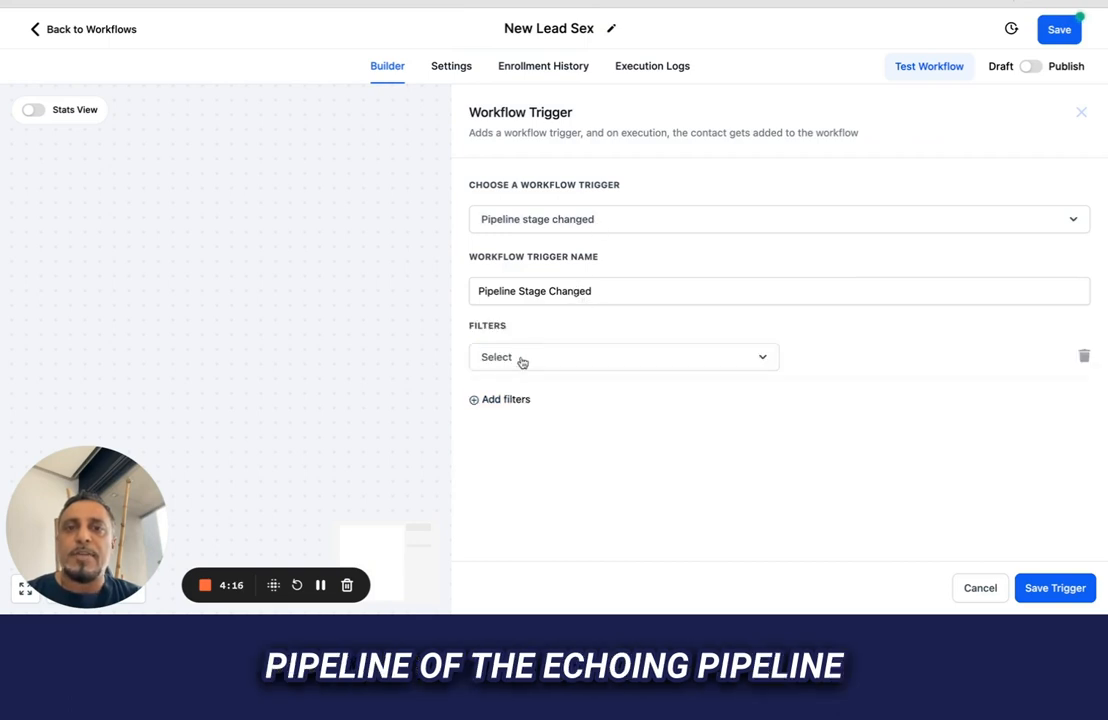
click(519, 358)
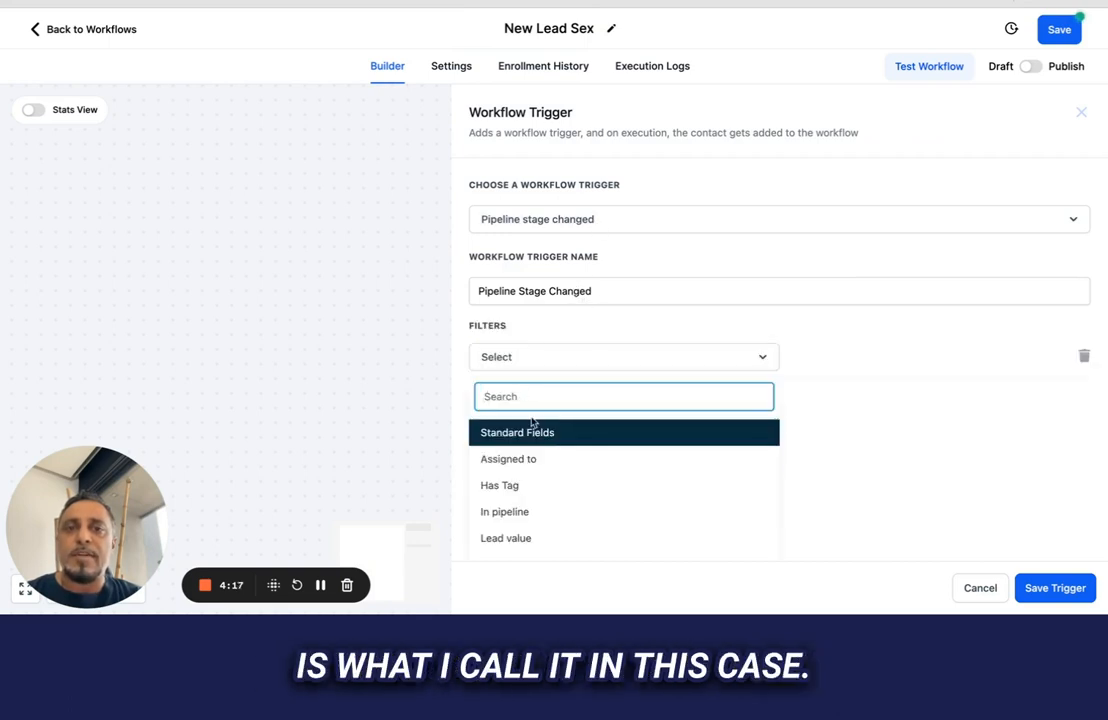
click(532, 512)
click(861, 360)
click(838, 428)
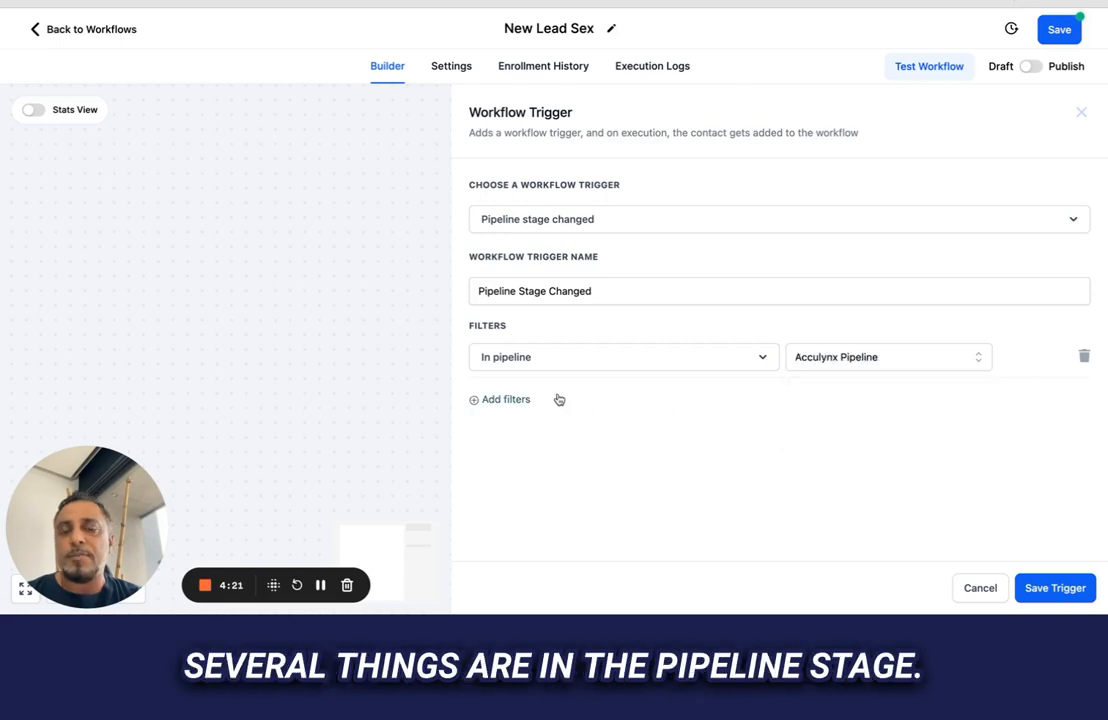
Step: Add a second filter to the trigger that limits the pipeline stage to Lead
click(510, 399)
click(549, 408)
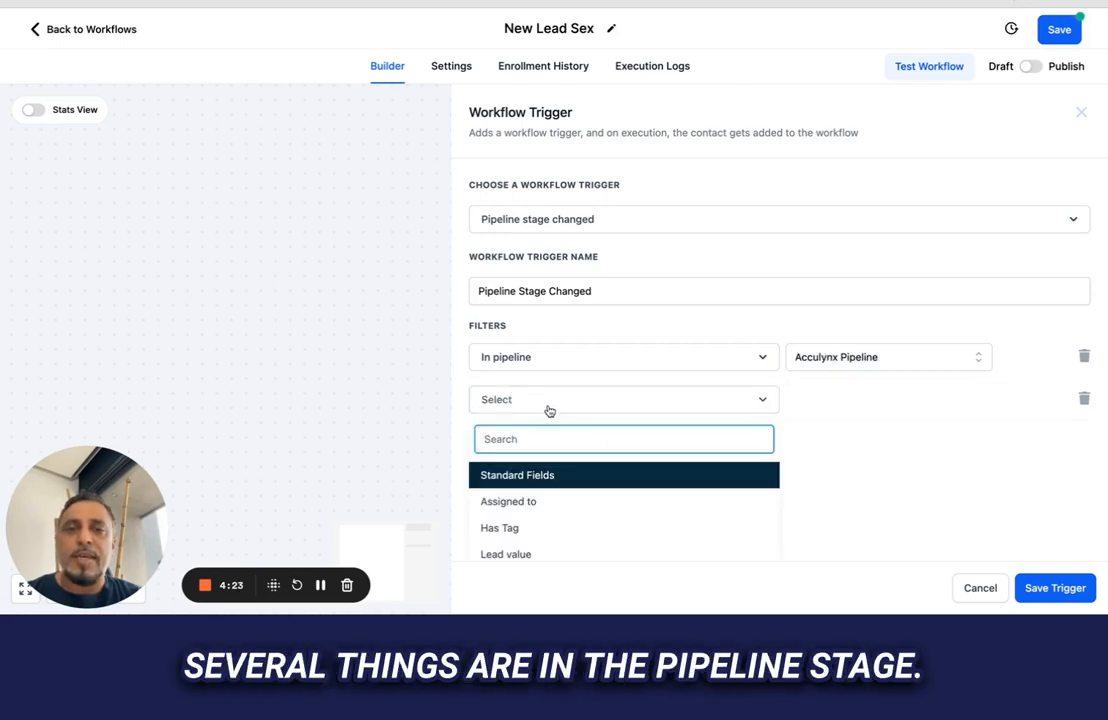
scroll(549, 411, down, 1)
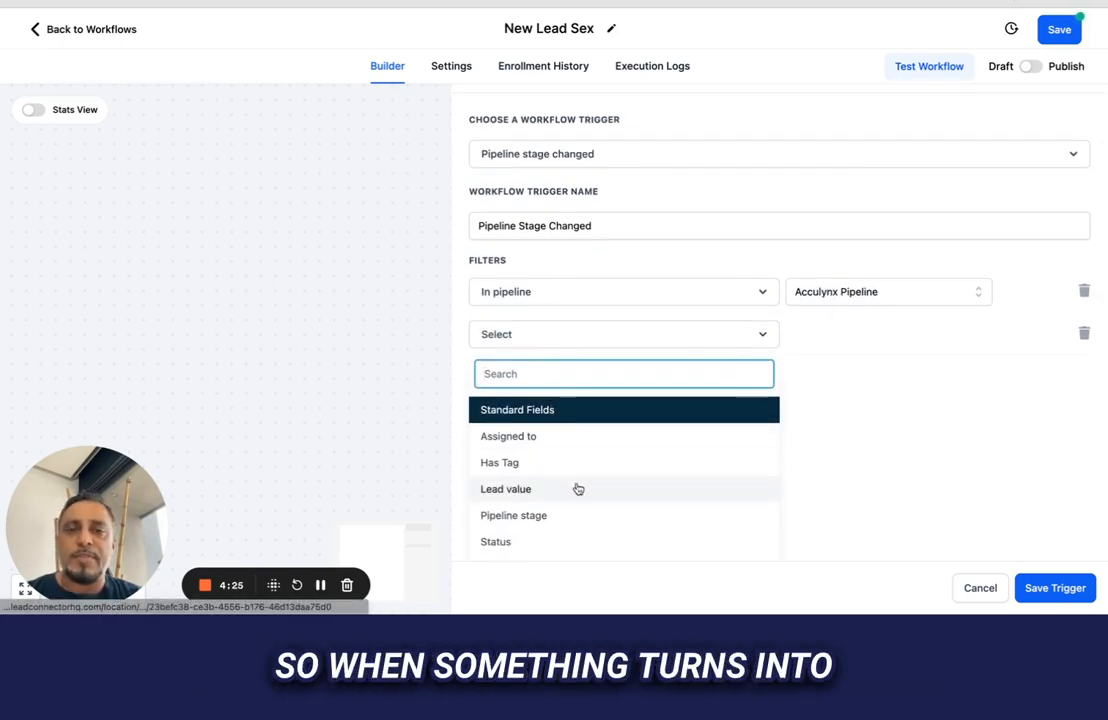
click(539, 514)
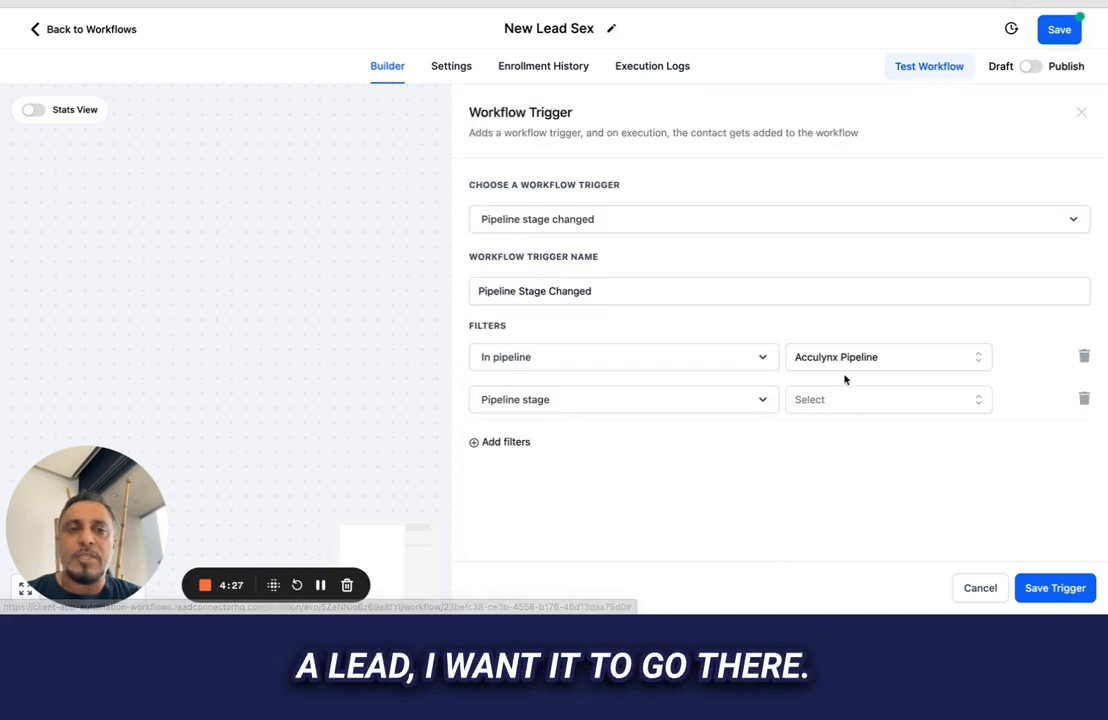
click(845, 399)
click(826, 466)
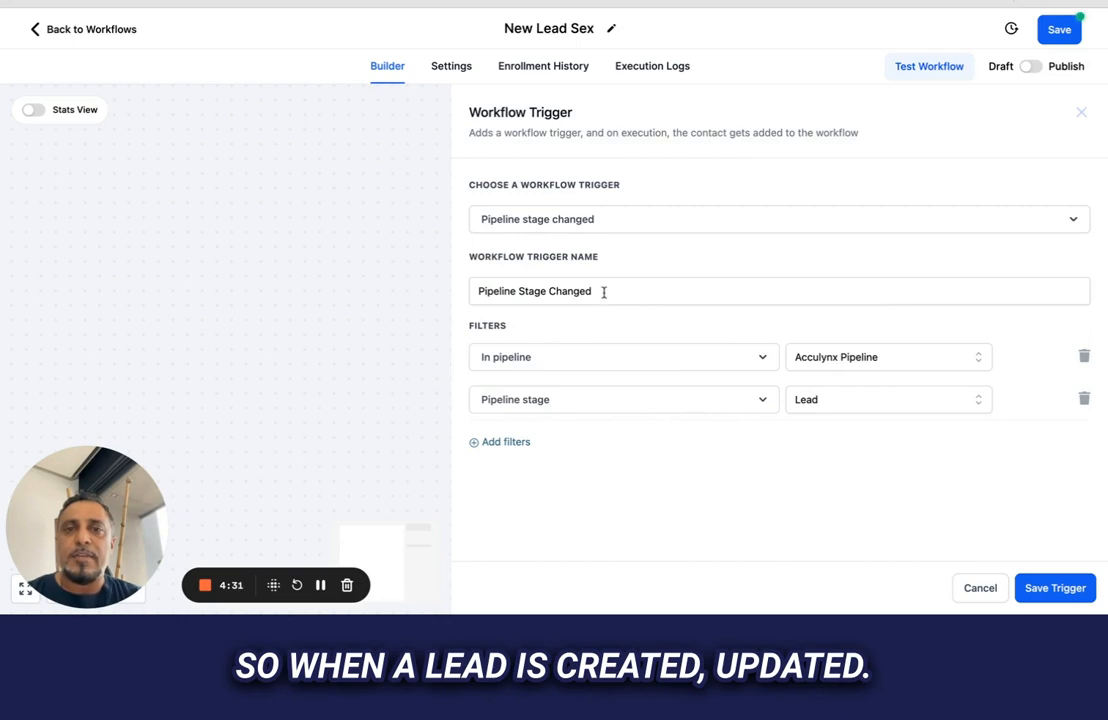
Step: Name the trigger "When a Lead is Created/Updated" and save it
drag(604, 291, 464, 285)
text(Wh)
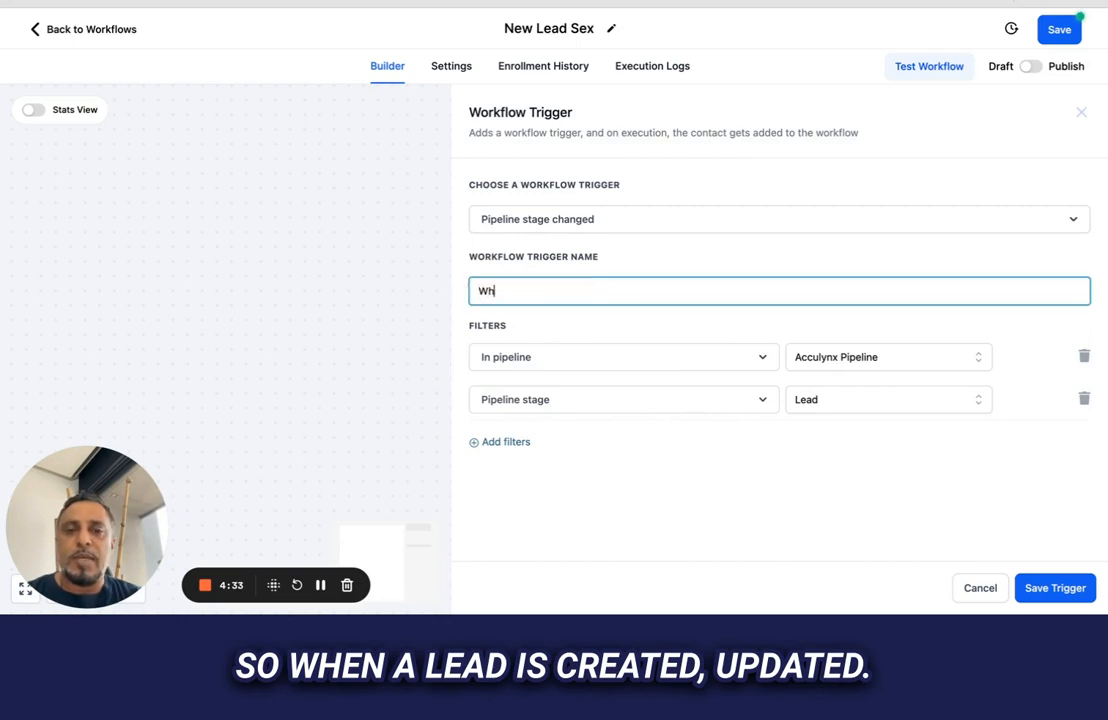
text(en a Lead )
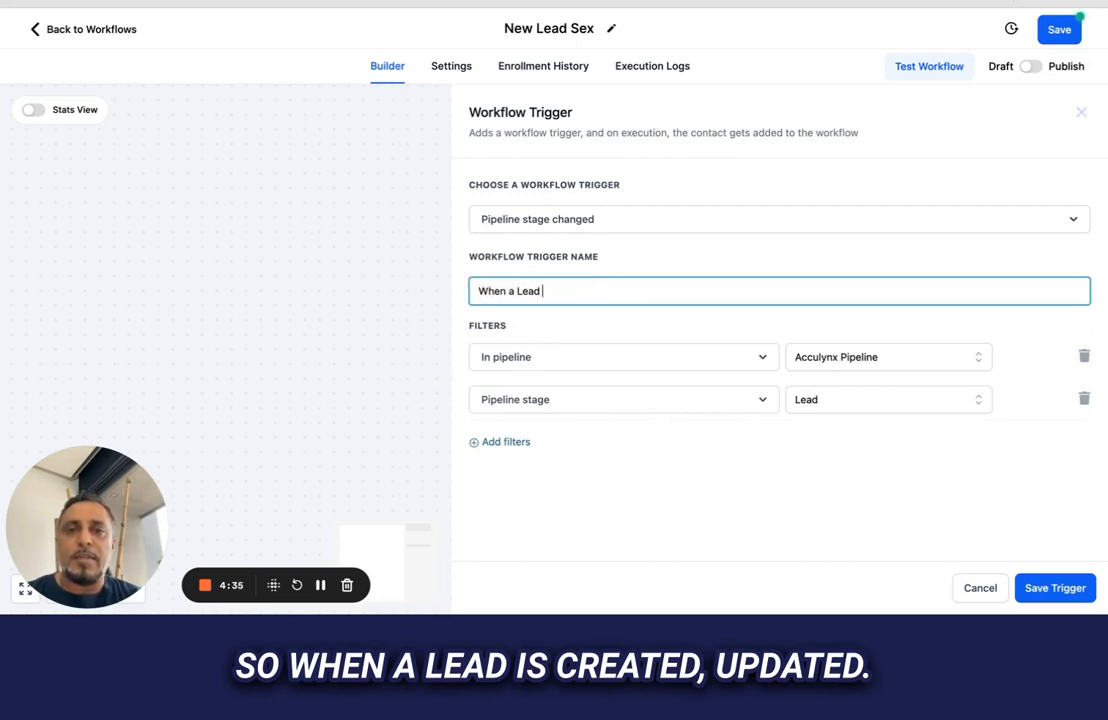
text(is Creat)
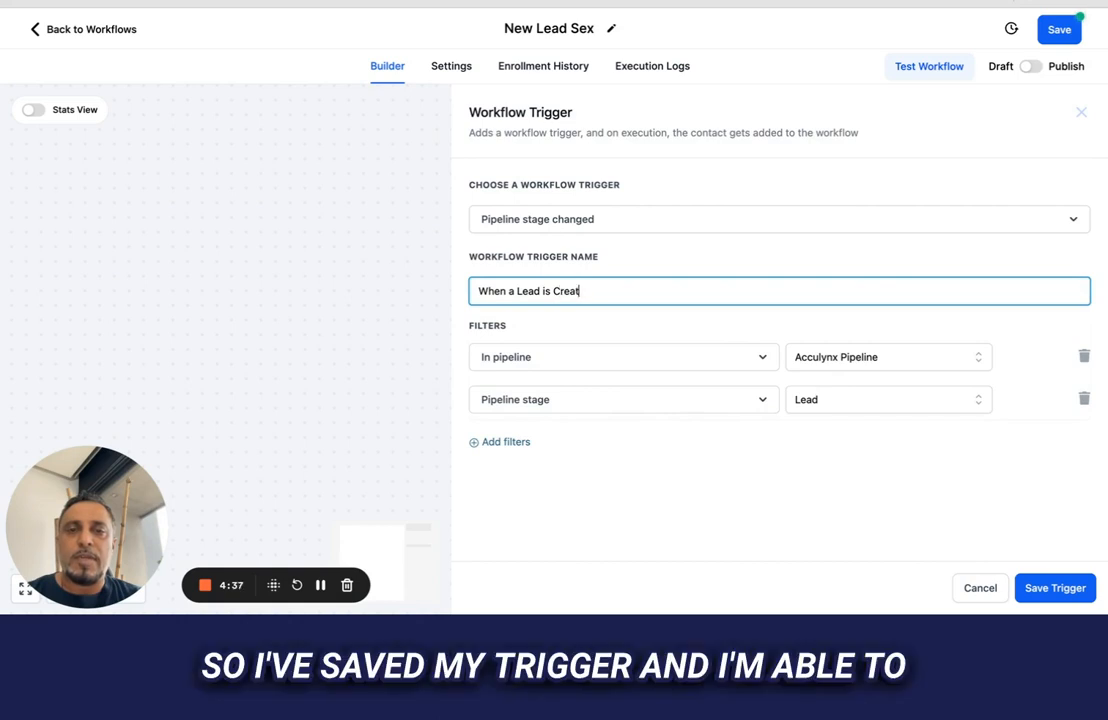
text(ed/Update)
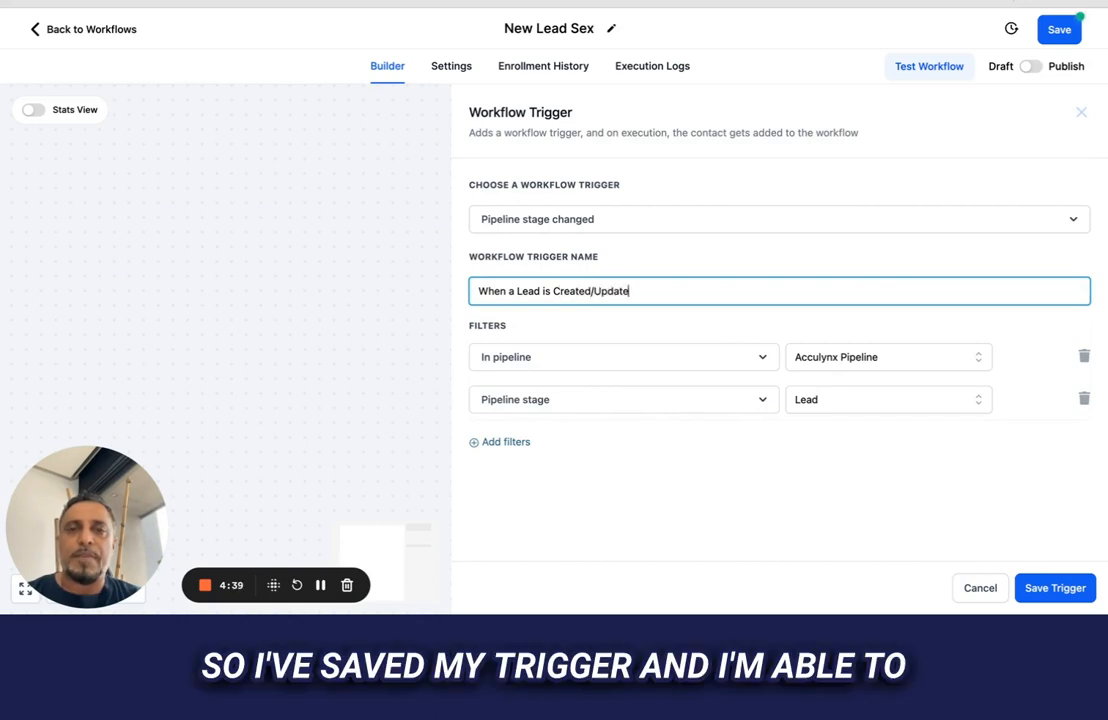
text(s)
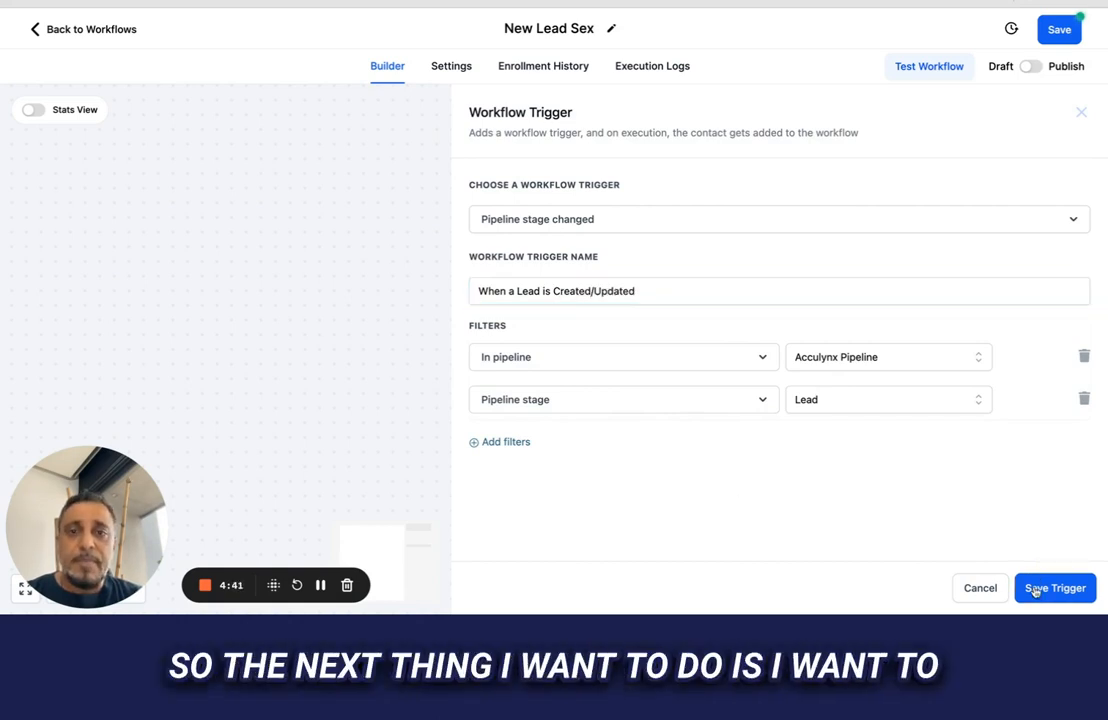
click(1033, 588)
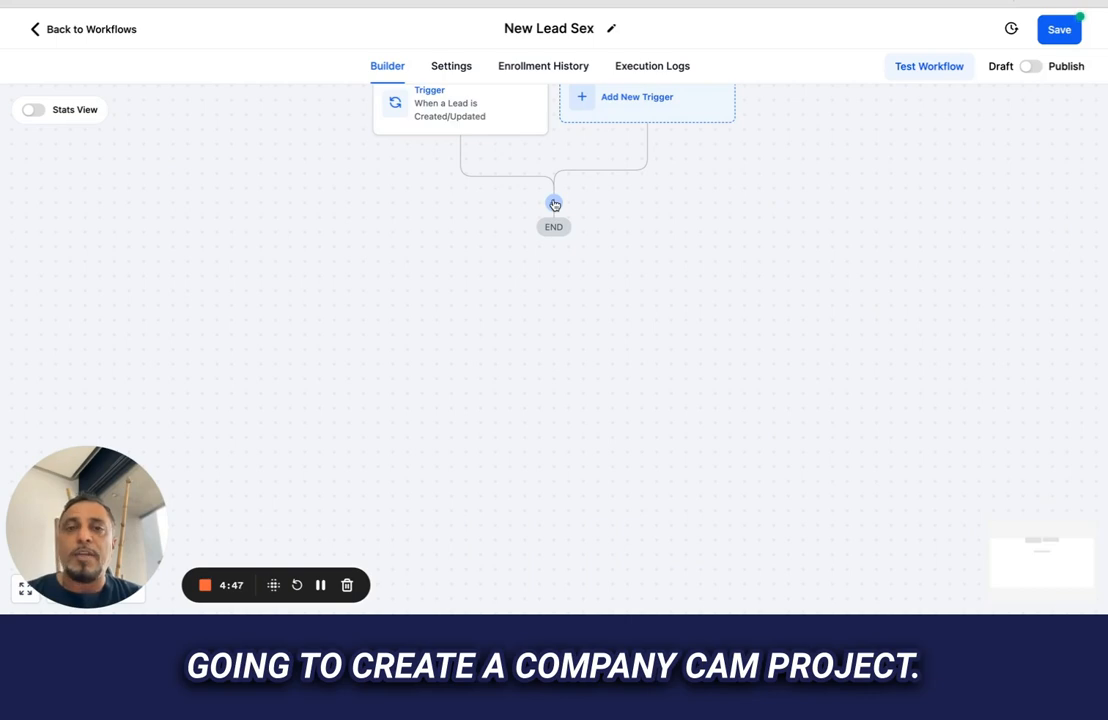
Step: Switch to the SumoQuote flowchart to review the planned new-lead path, and return to the BUMS workflow
click(430, 4)
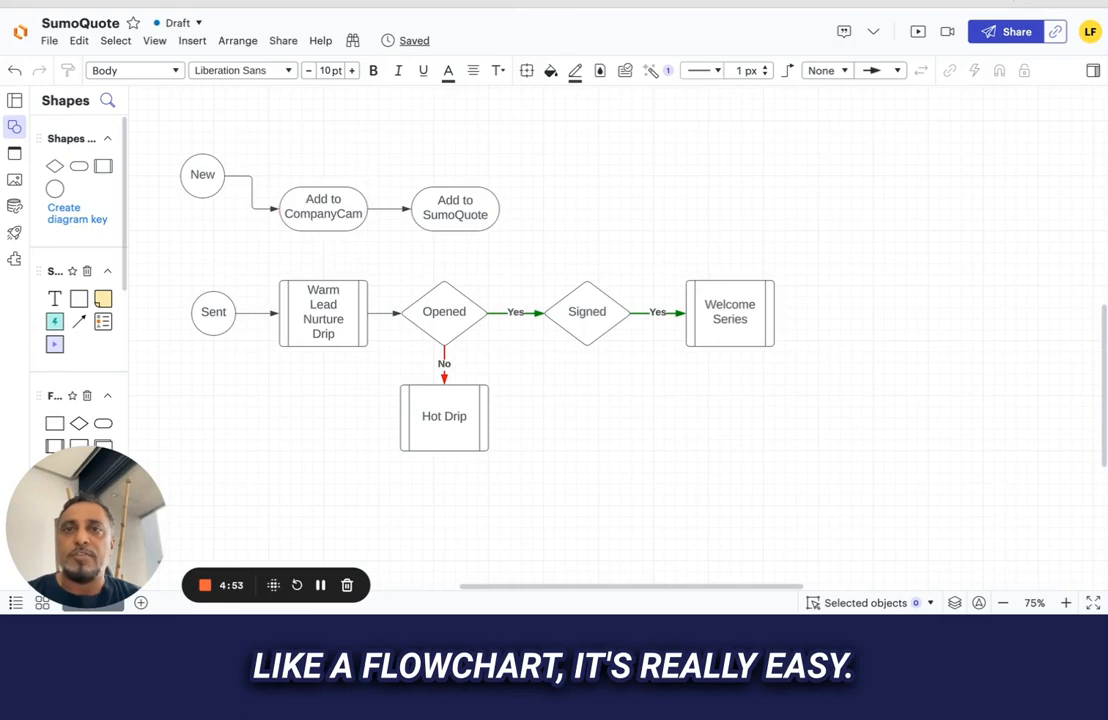
click(480, 3)
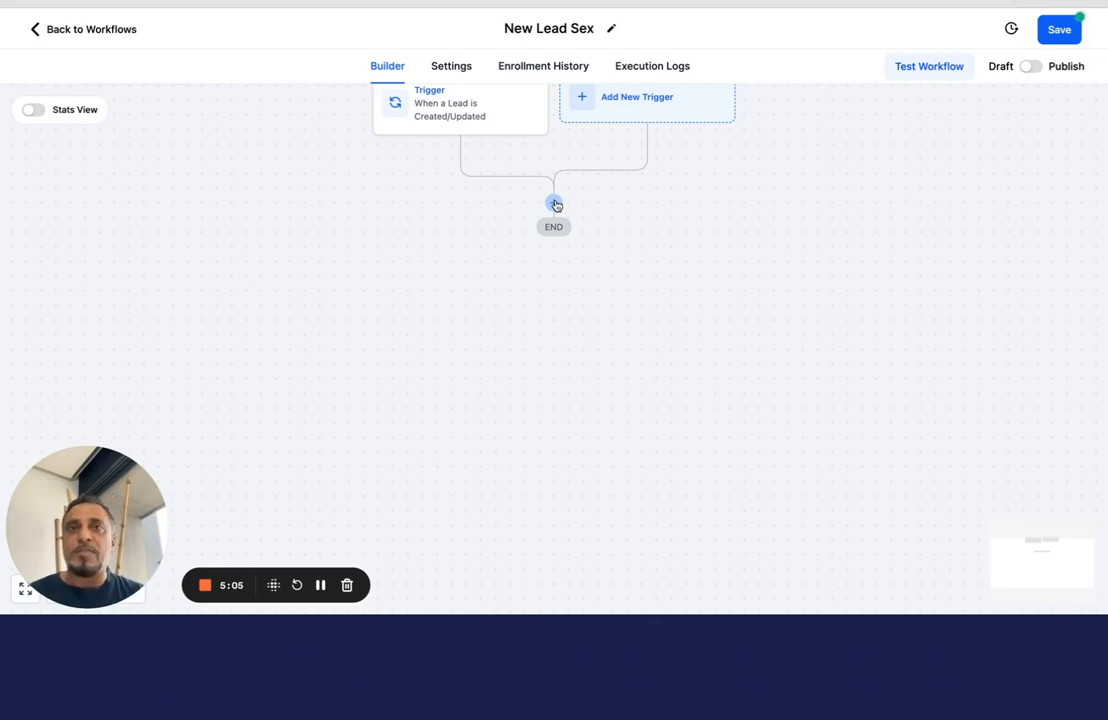
Step: Rename the workflow as "New Lead Created"
click(588, 28)
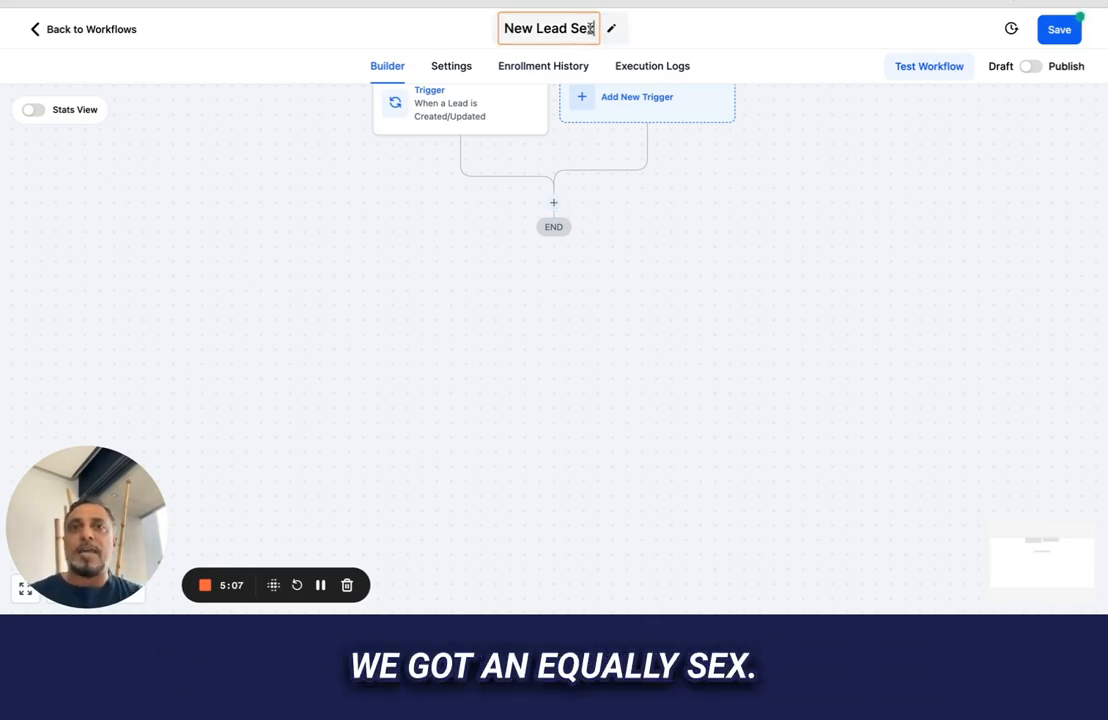
key(BackSpace)
key(BackSpace)
key(BackSpace)
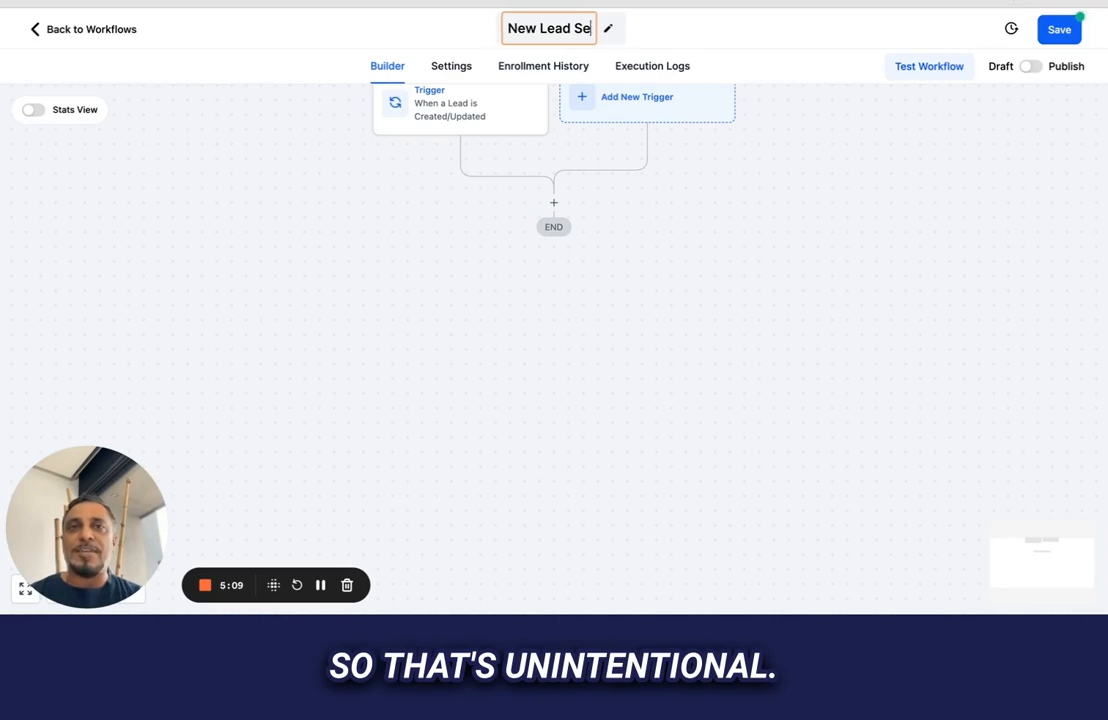
text(Created)
click(699, 252)
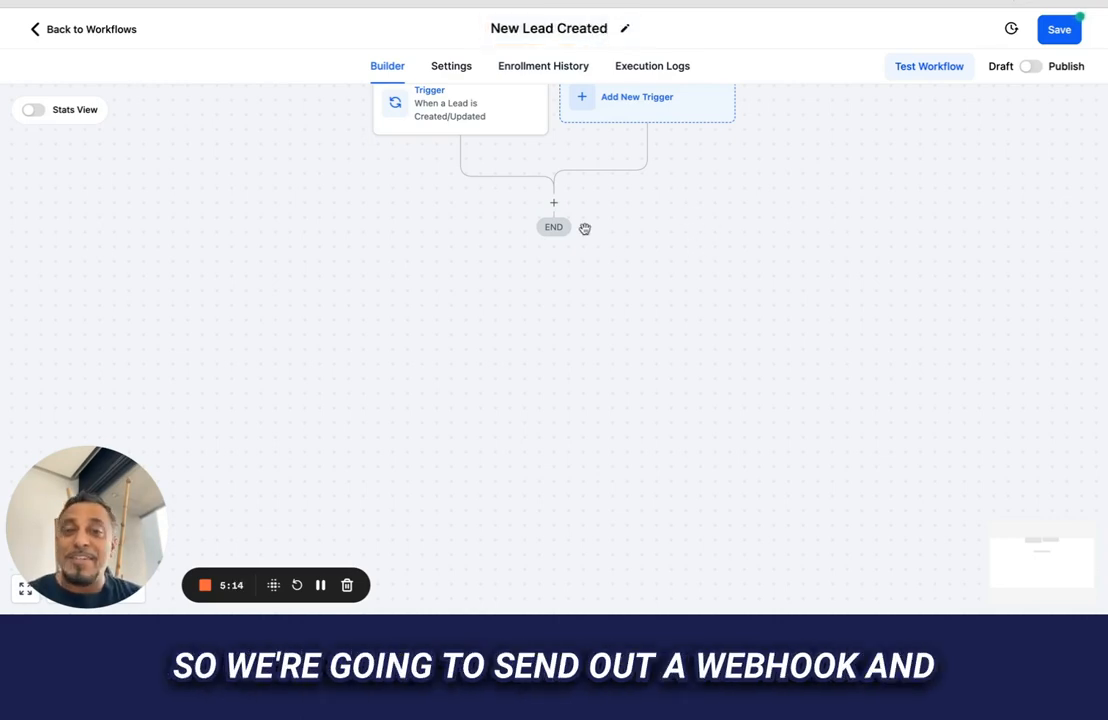
Step: Add a Webhook action between the trigger and the end of the workflow
click(554, 204)
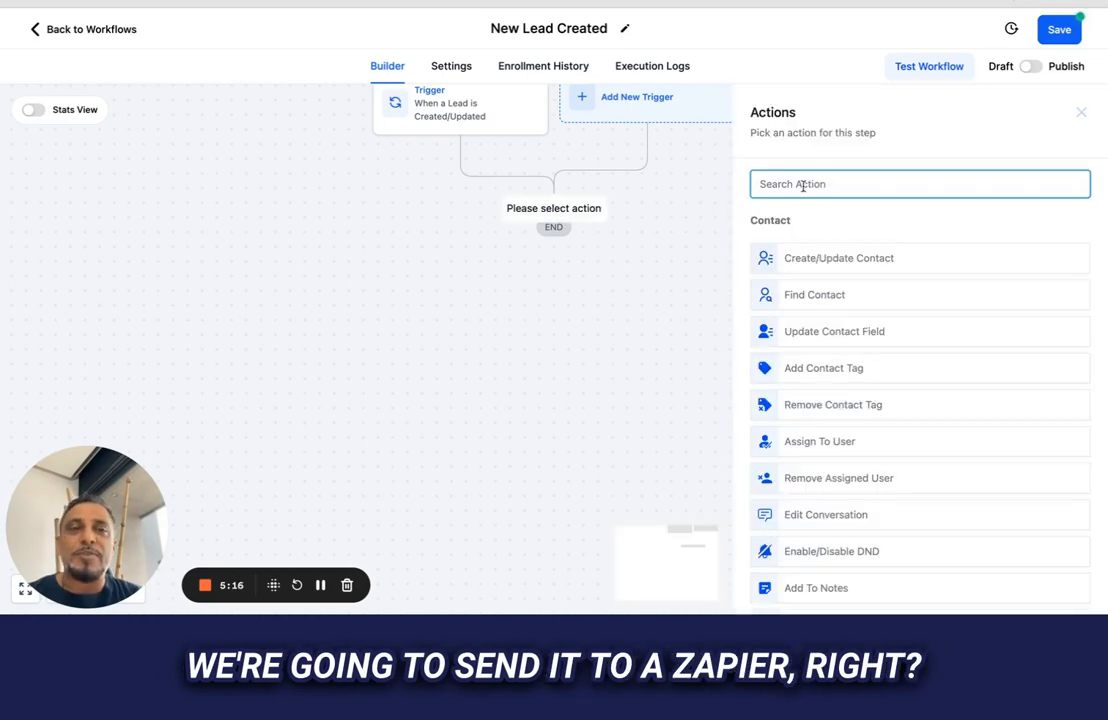
text(web)
click(824, 248)
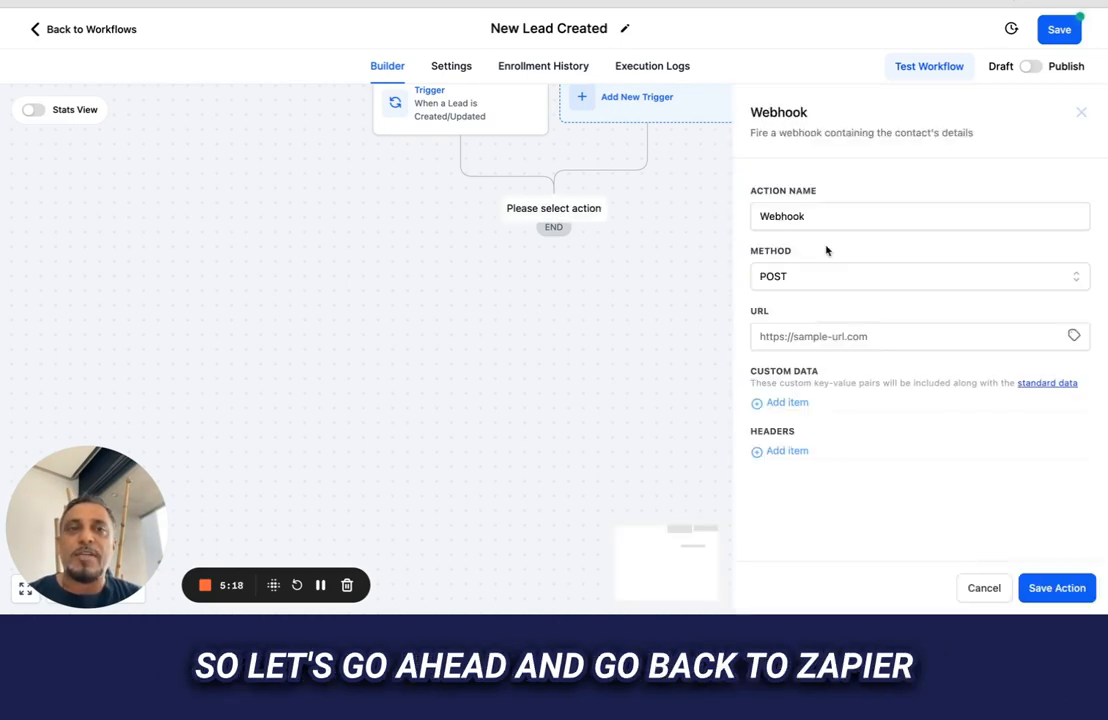
click(818, 337)
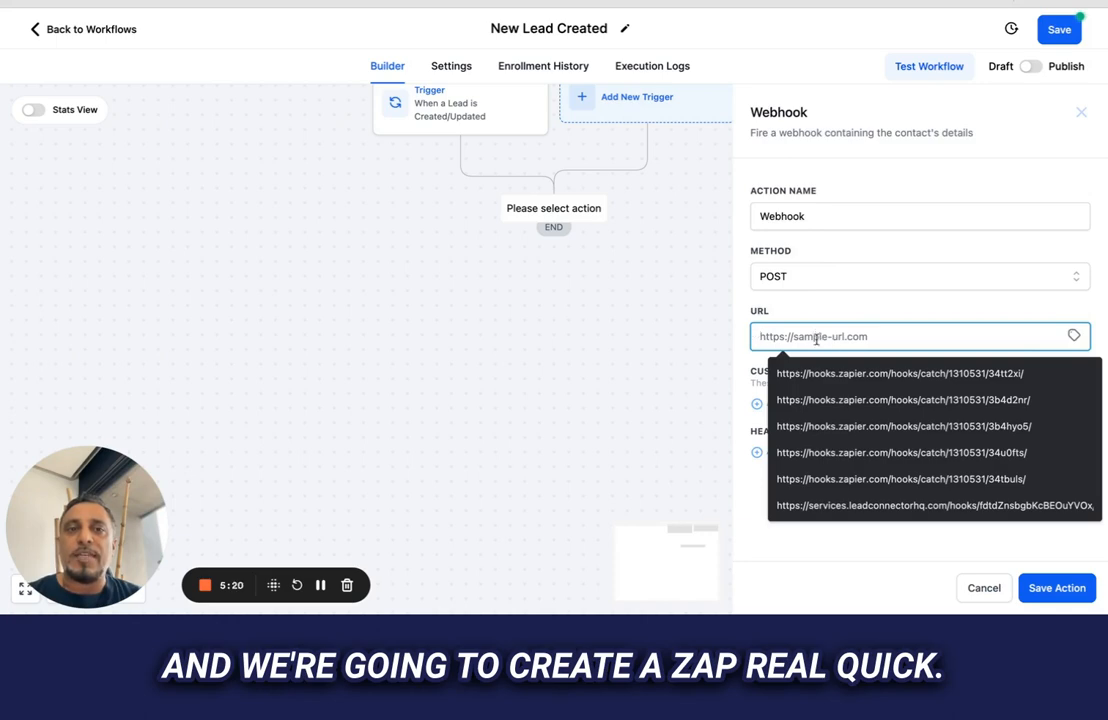
Step: Switch to Zapier and create a new Zap from the Zaps home page
click(546, 3)
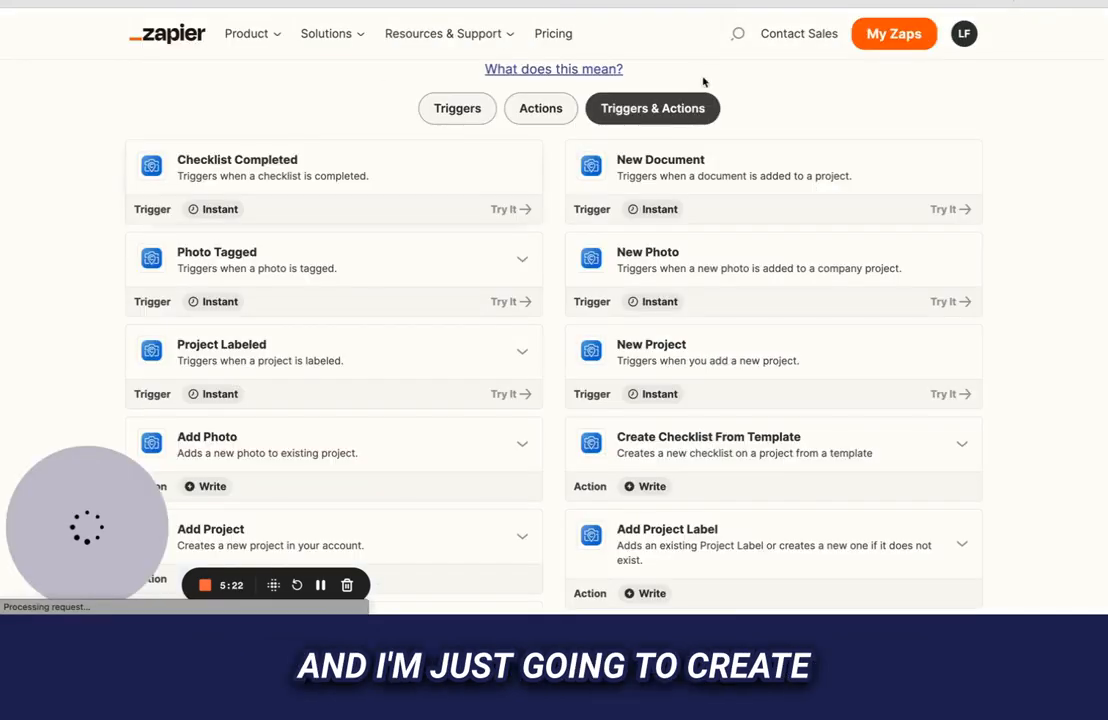
click(908, 35)
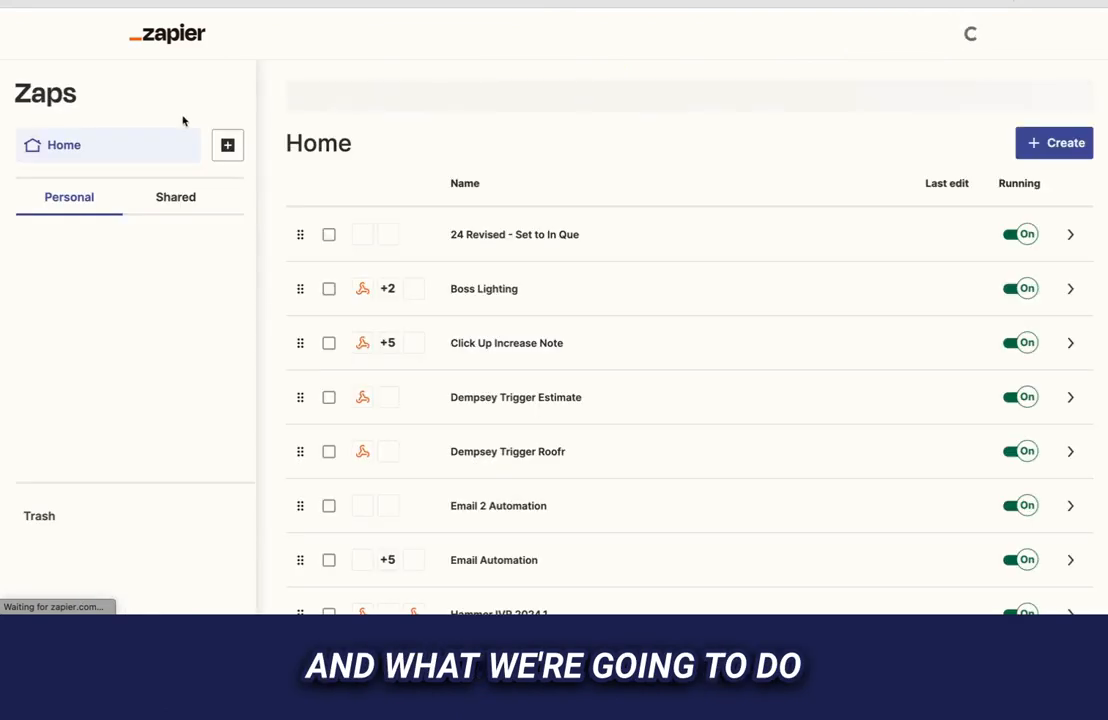
click(1053, 146)
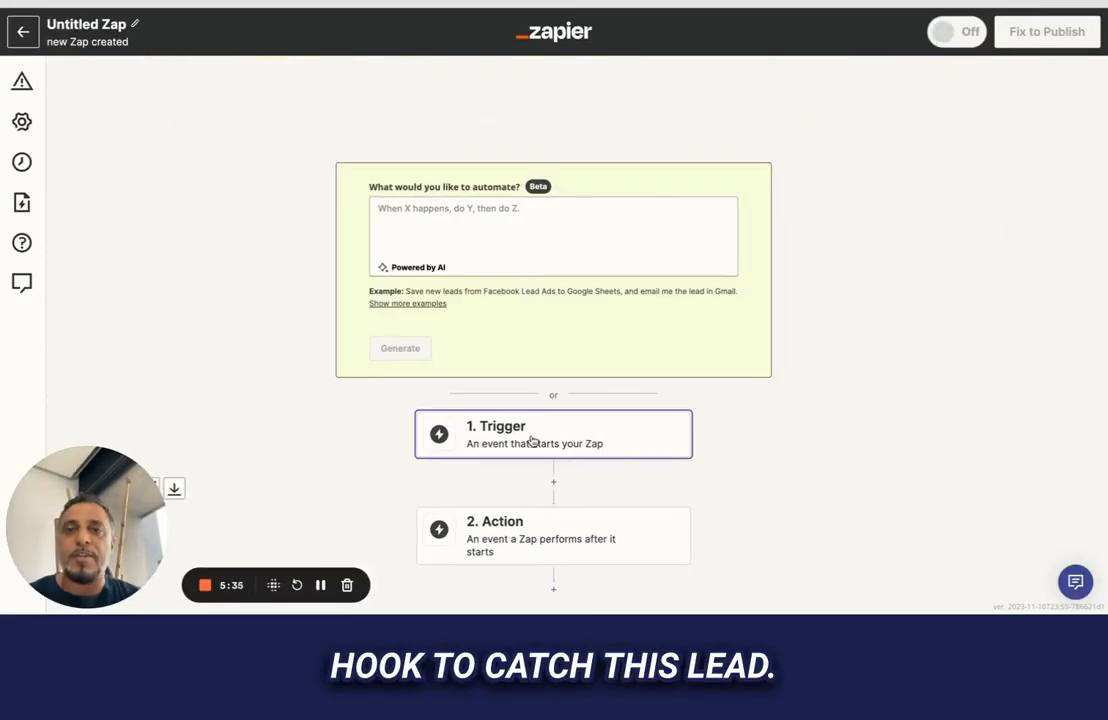
Step: Set the Zap's trigger to Webhooks by Zapier with the Catch Hook event
click(534, 440)
text(we)
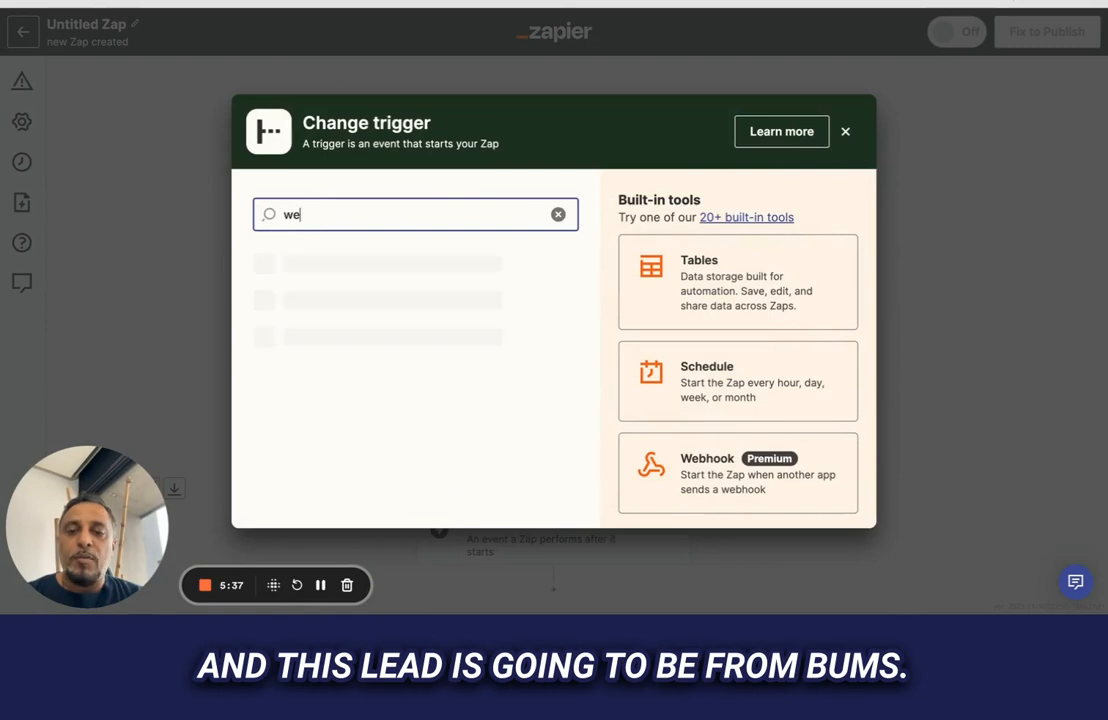
text(b)
click(420, 268)
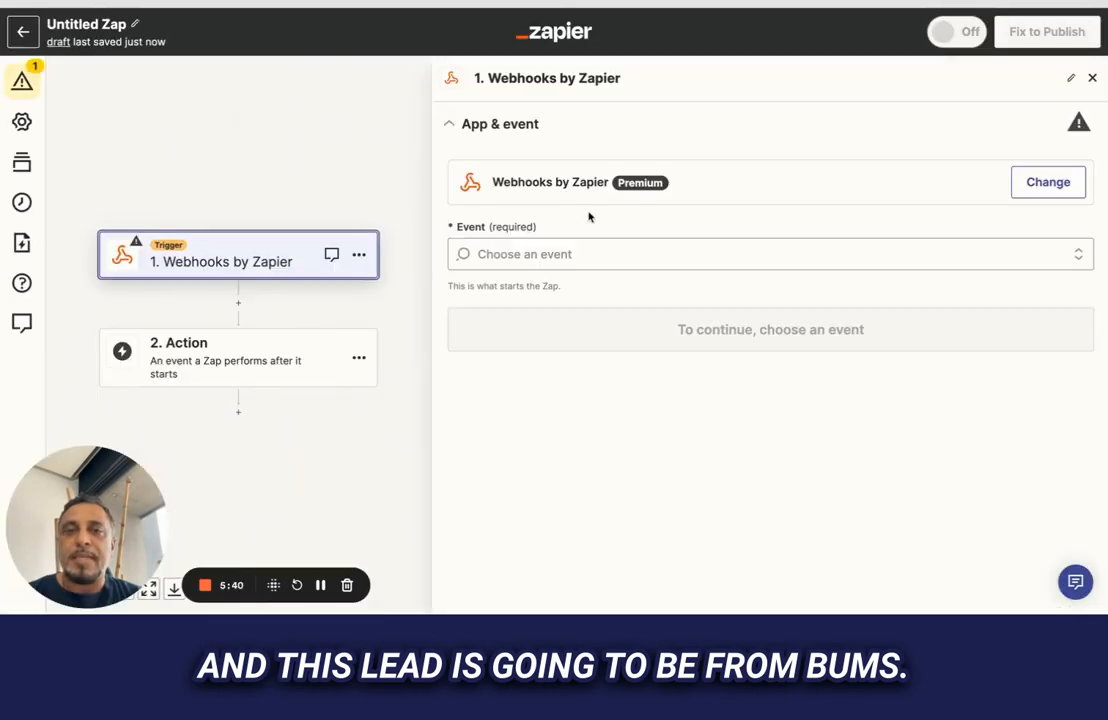
click(589, 263)
click(545, 316)
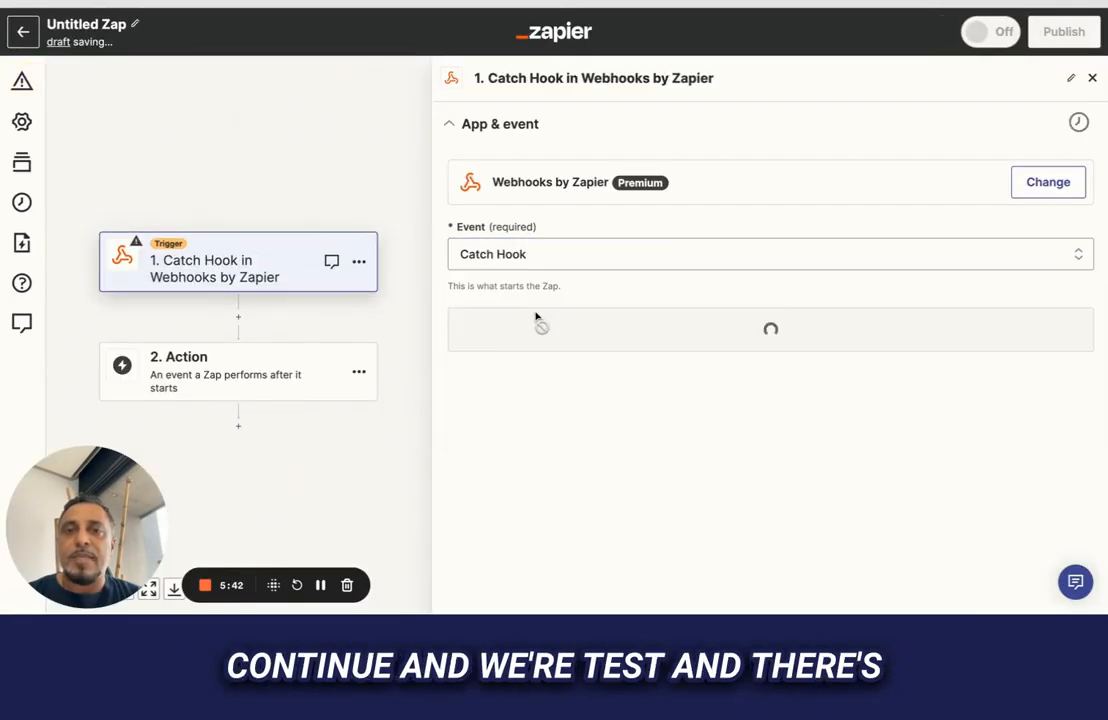
click(670, 329)
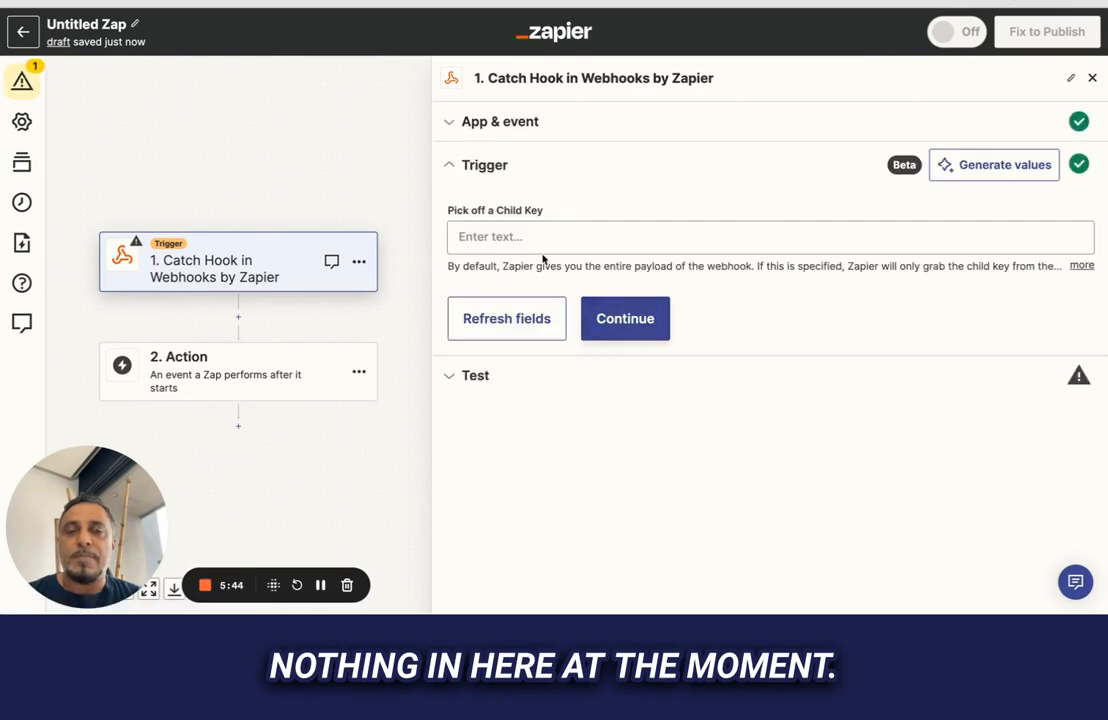
Step: Copy the Zap's webhook URL with the child key left blank and paste it as the BUMS webhook action's URL
click(641, 321)
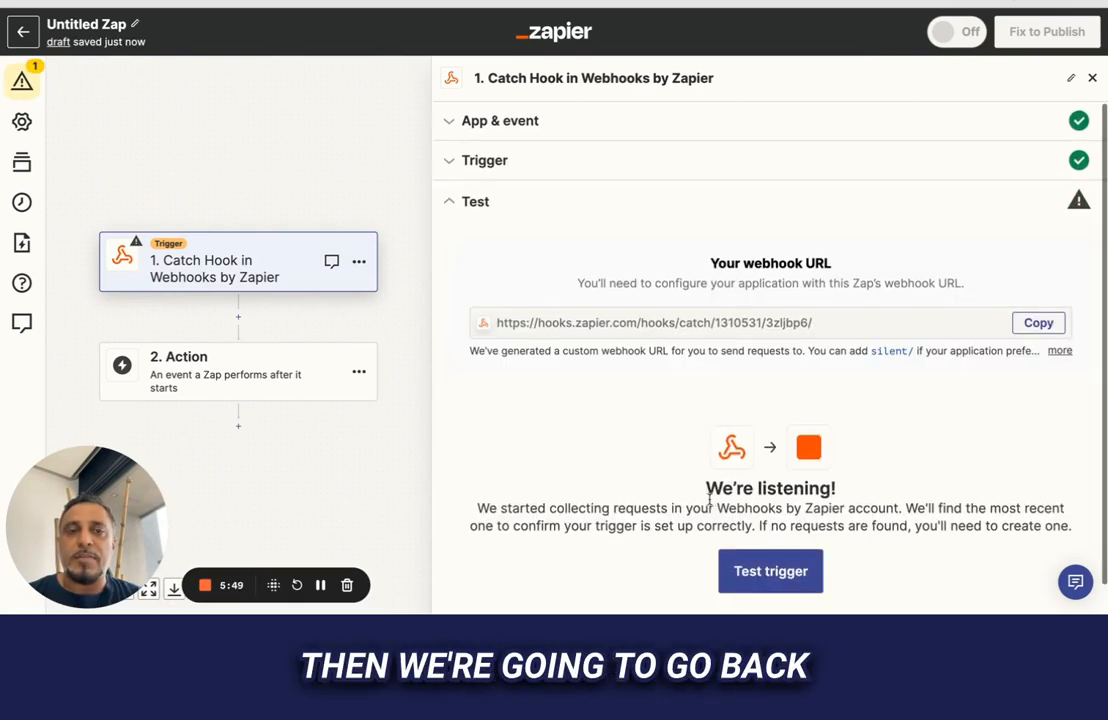
click(1038, 323)
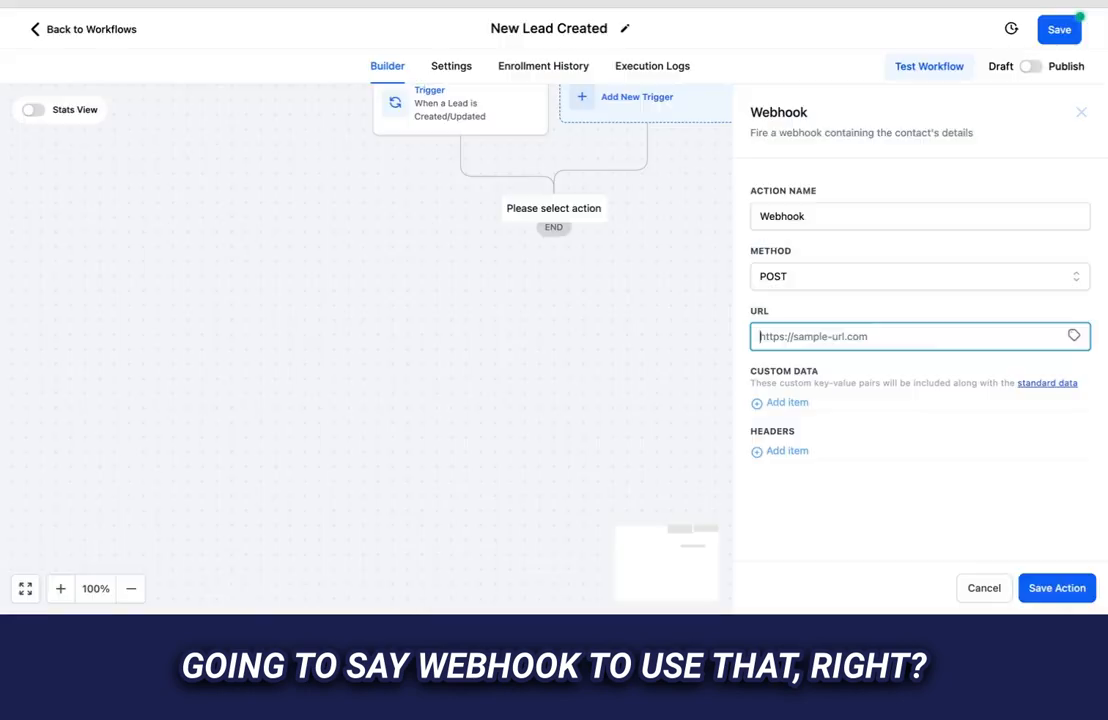
key(ctrl+v)
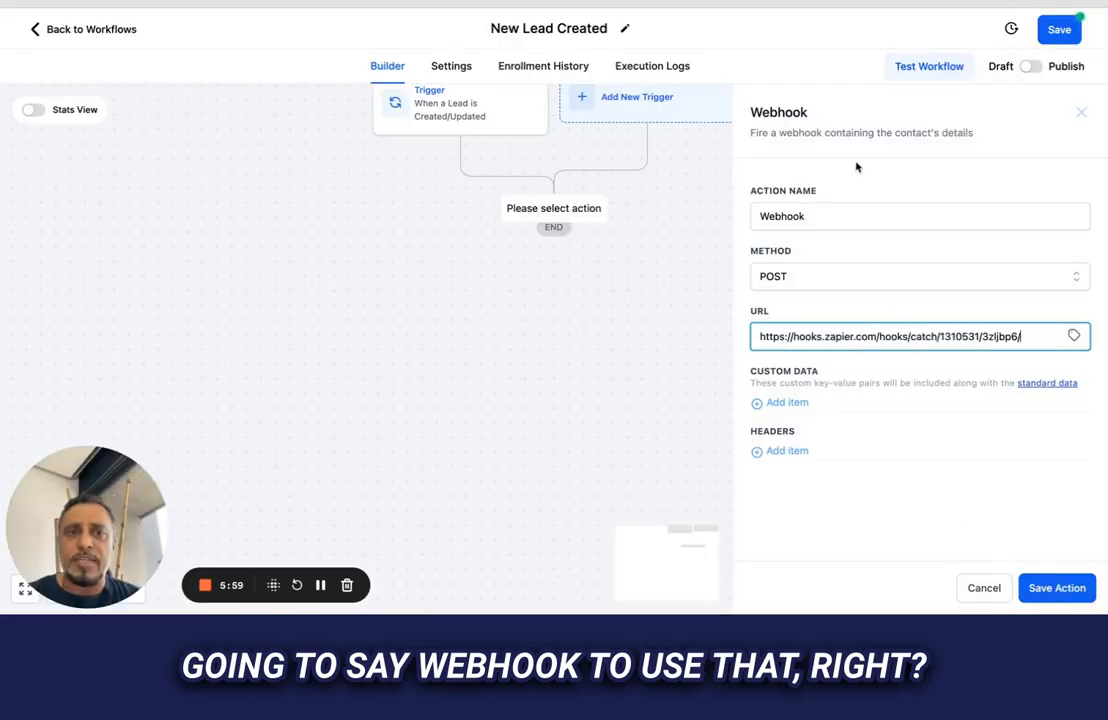
Step: Name the webhook action "Webhook to Zap 0.1", copy that name and save the action
double_click(758, 214)
key(Right)
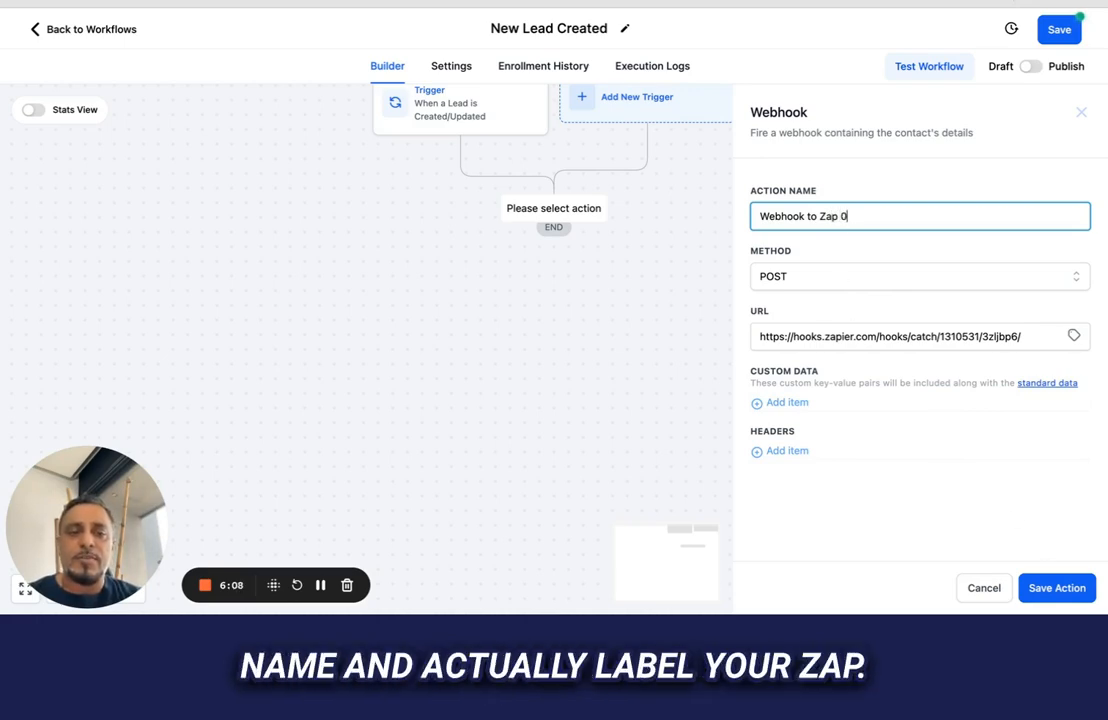
triple_click(752, 216)
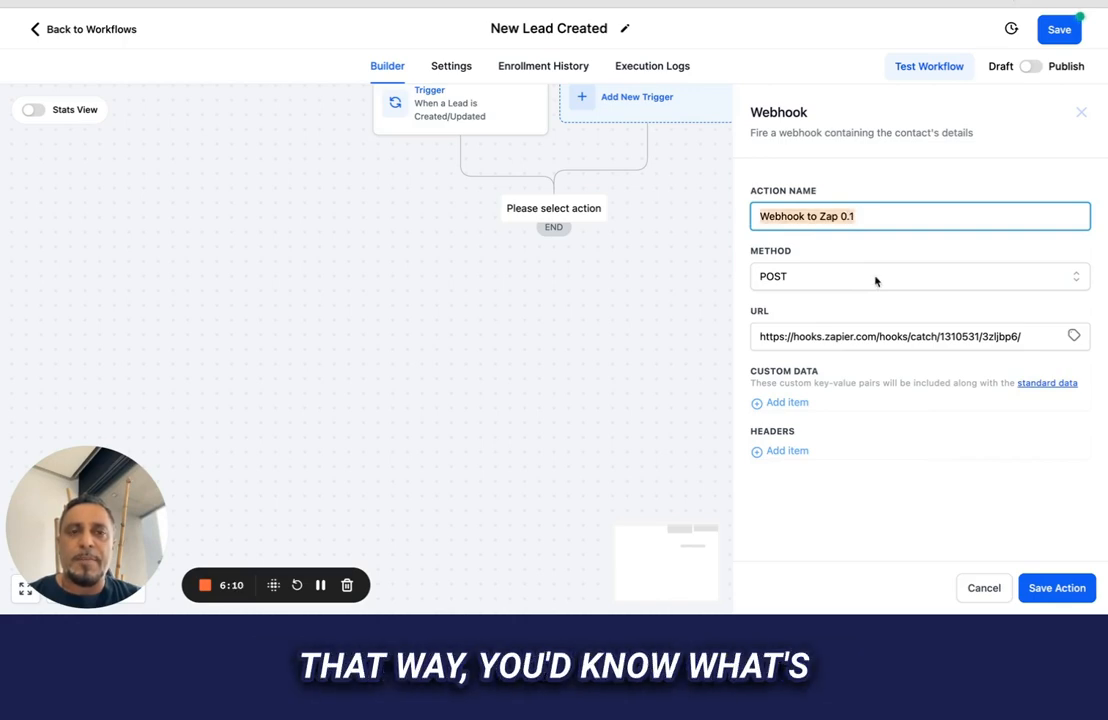
click(1052, 587)
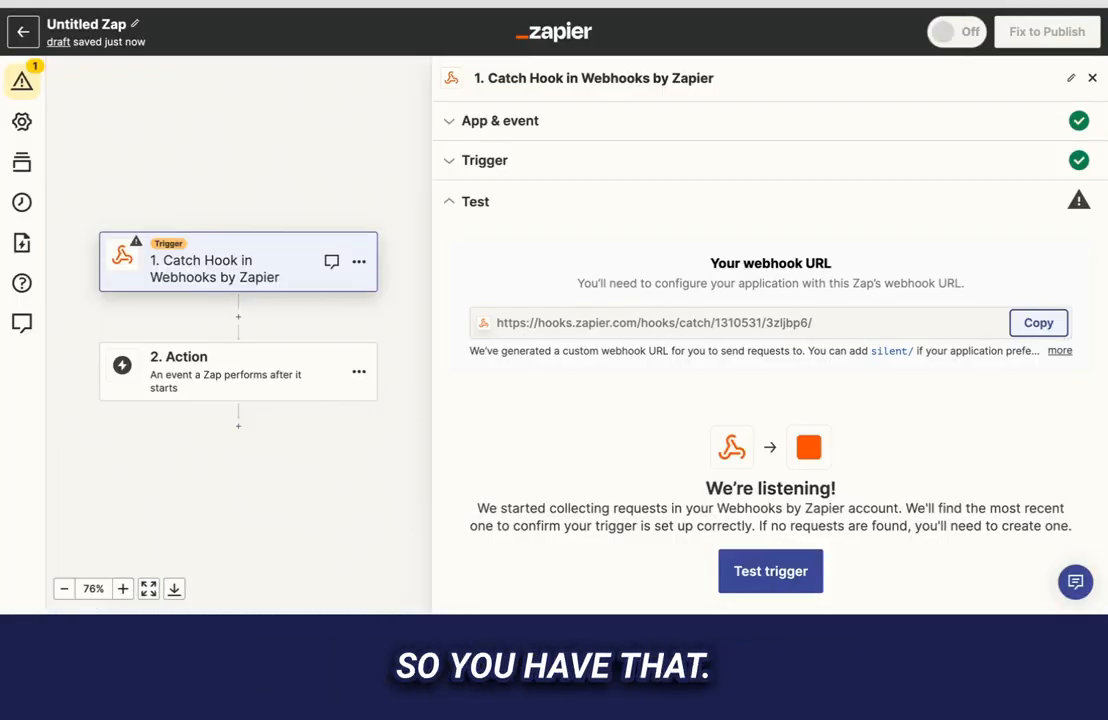
Step: Rename the untitled Zap in Zapier as "Webhook to Zap 0.1"
click(90, 24)
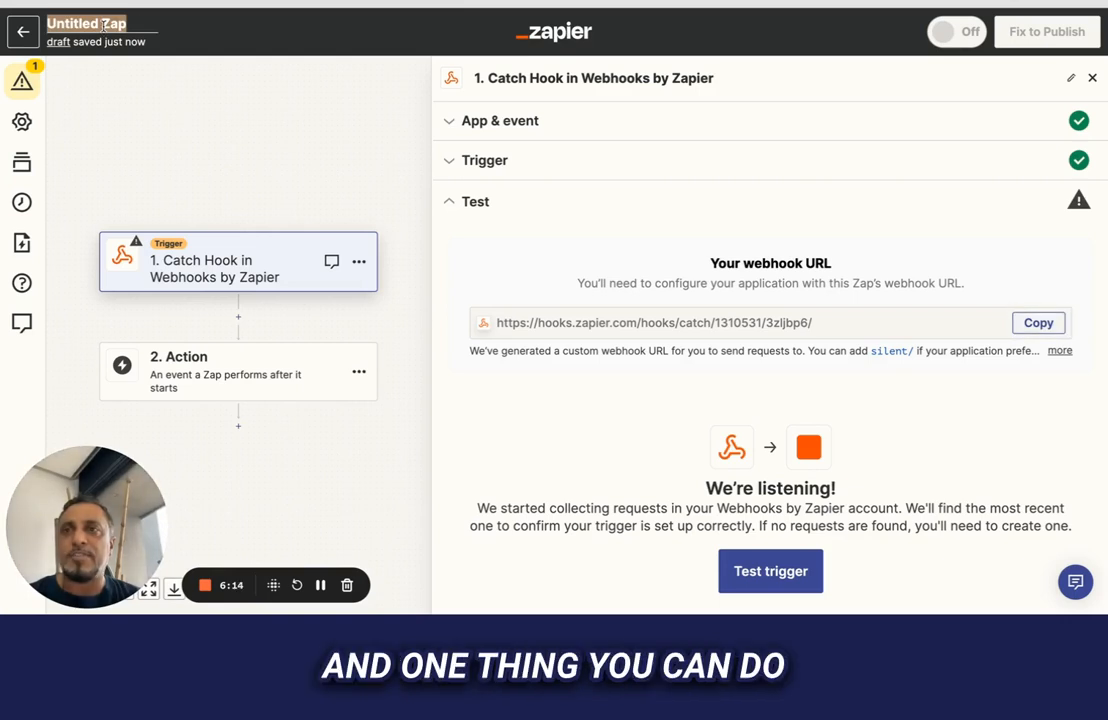
key(ctrl+v)
click(181, 97)
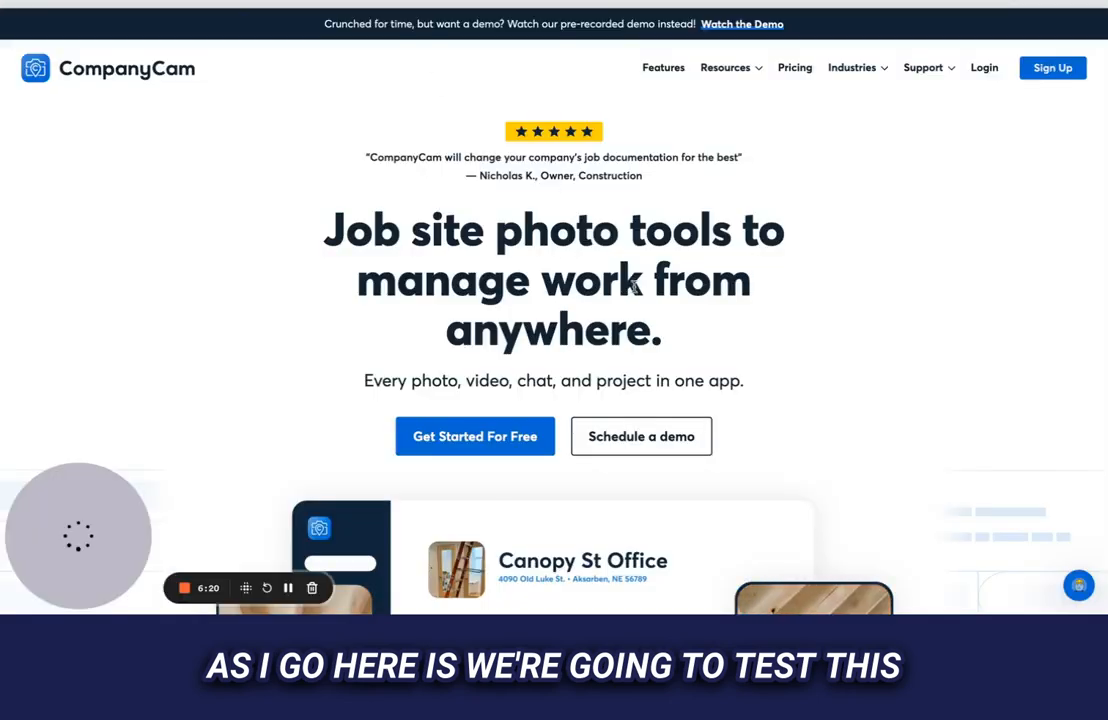
Step: Switch back to the New Lead Created workflow in BUMS, reopen its webhook action and save it again
key(ctrl+Tab)
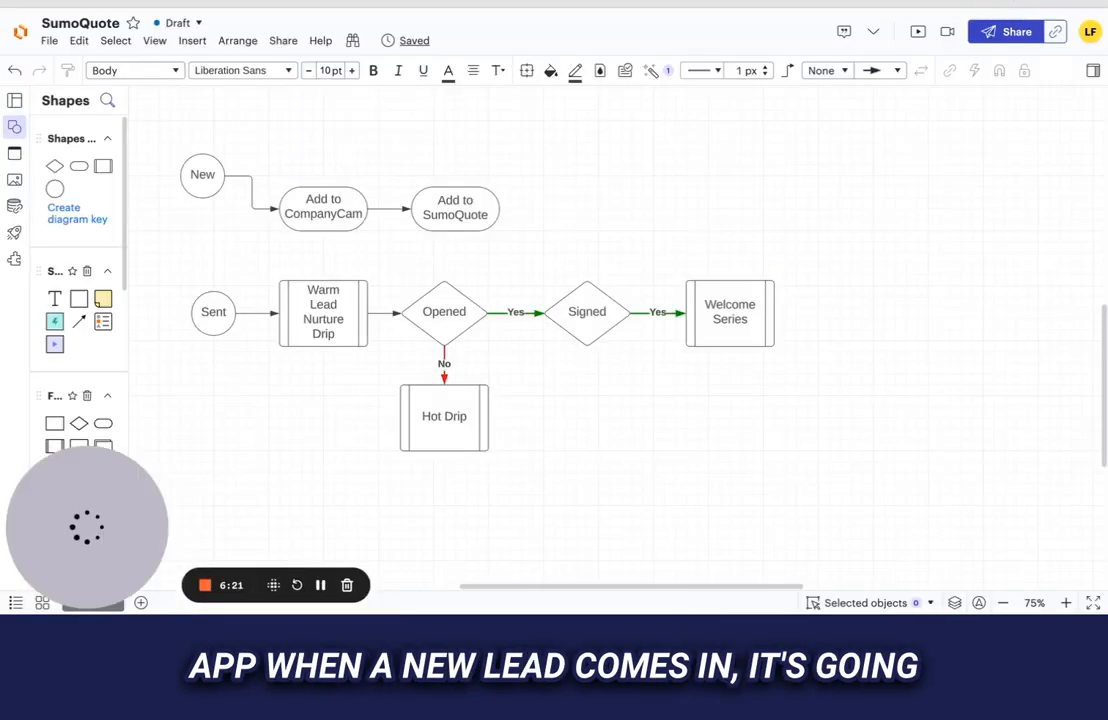
key(ctrl+Tab)
click(548, 252)
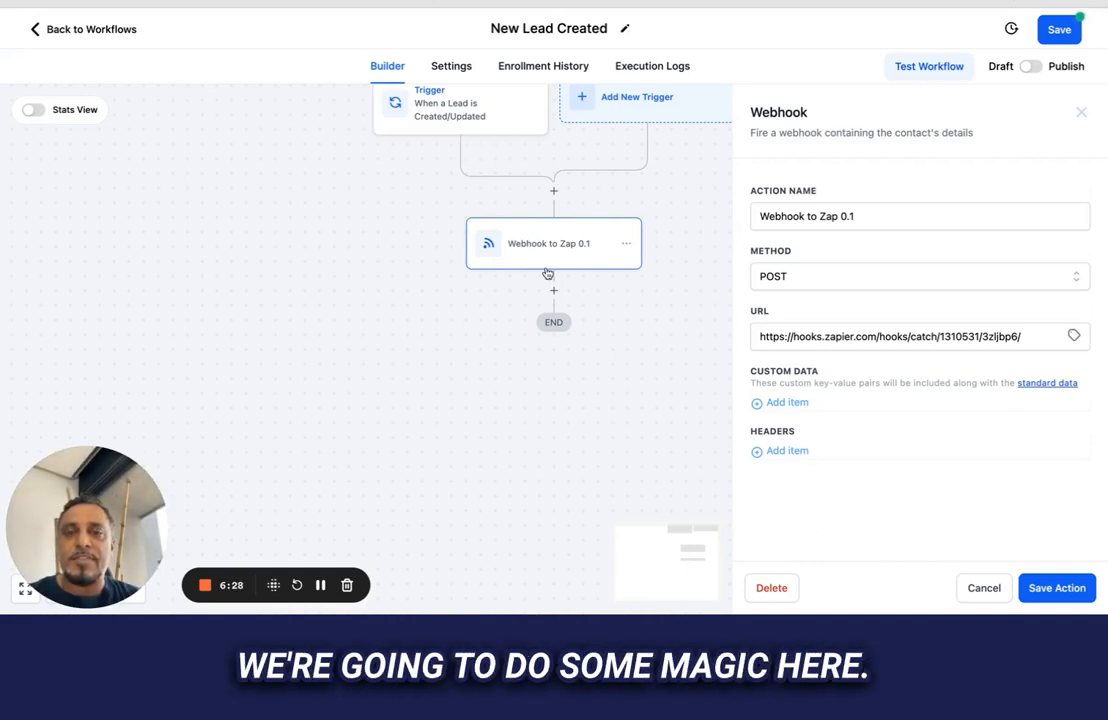
click(1057, 588)
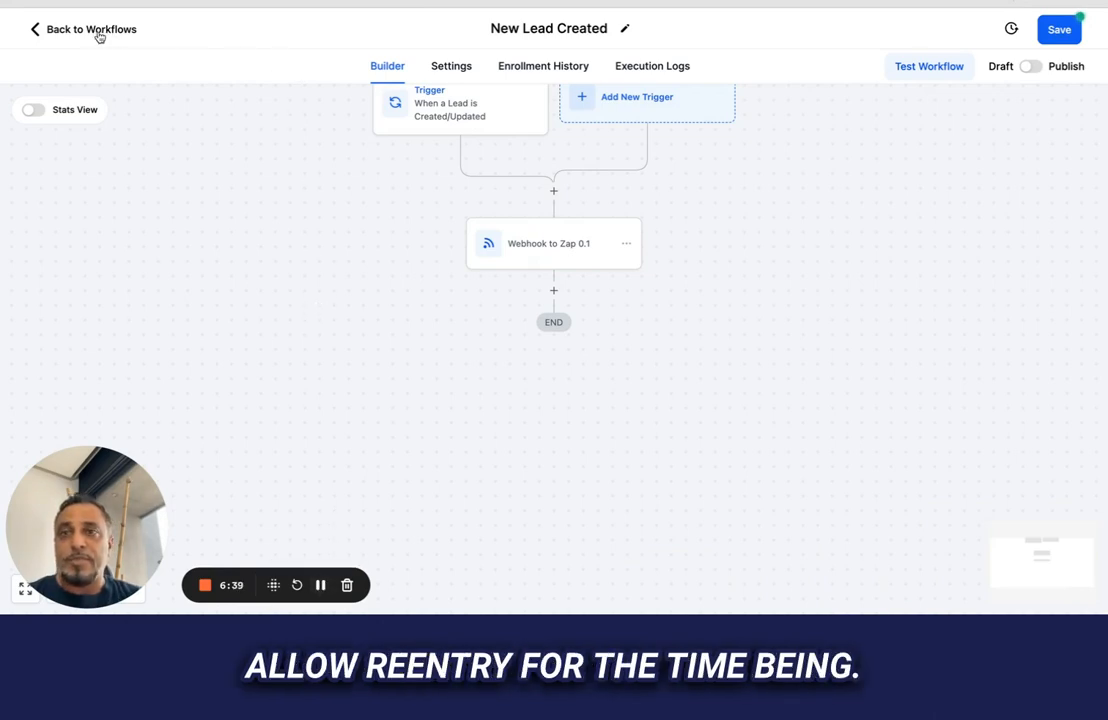
Step: Set the workflow to Publish, allow contact re-entry in its settings and save the workflow
click(1031, 67)
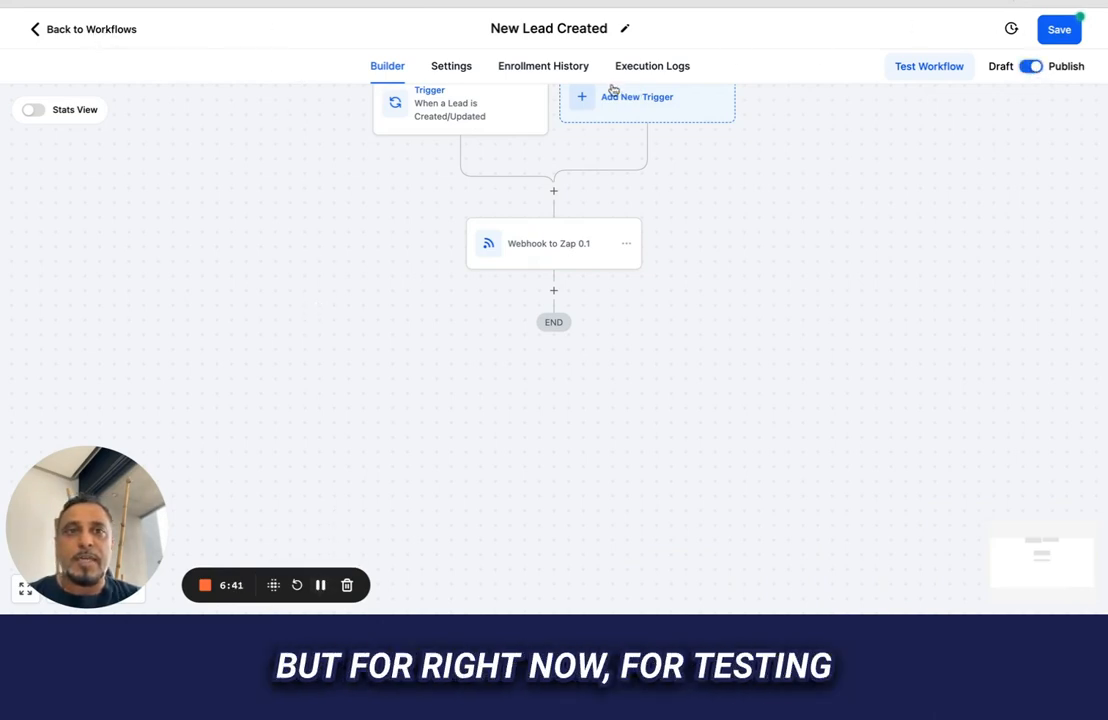
click(452, 66)
click(114, 250)
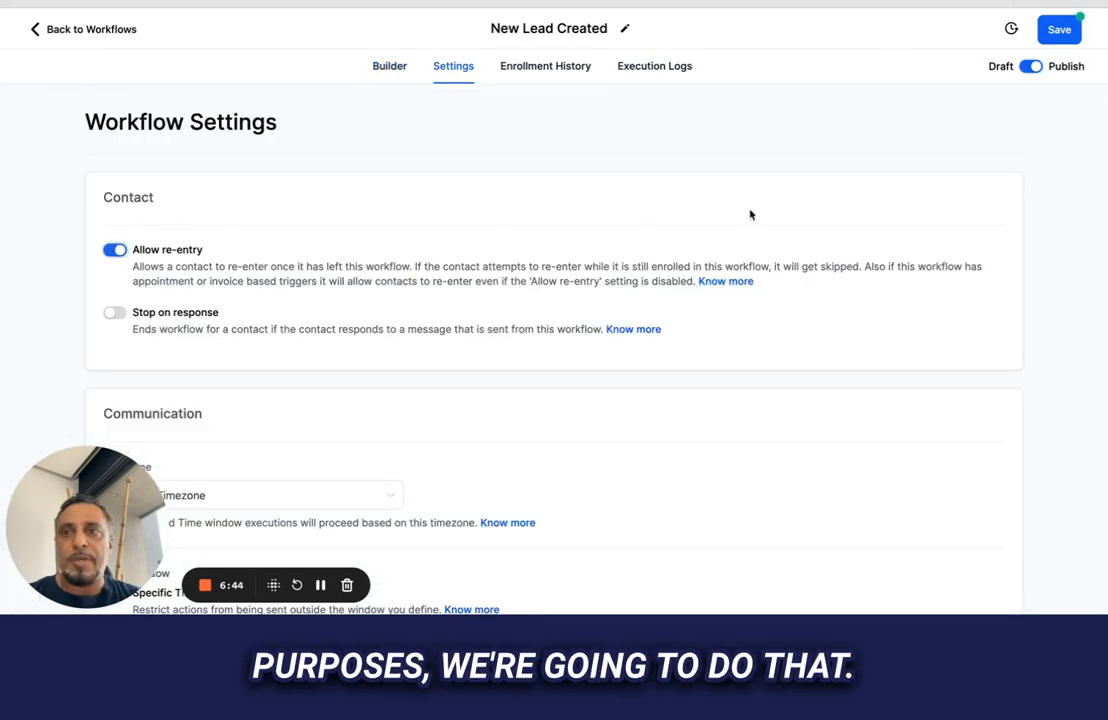
click(1060, 30)
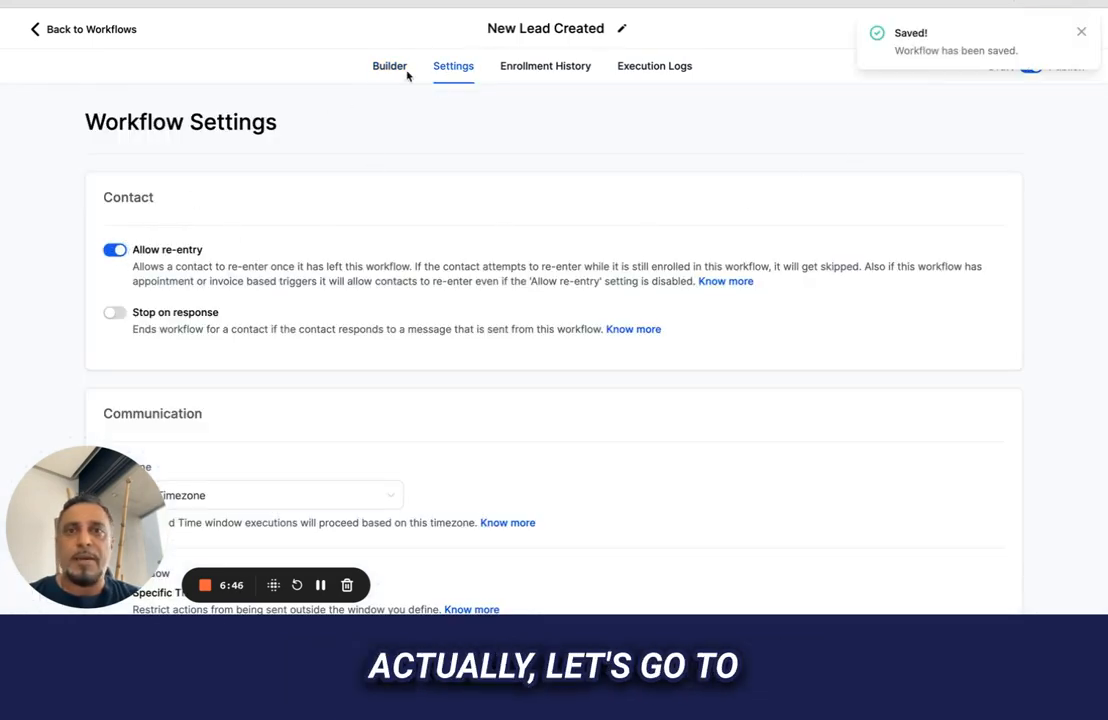
Step: Leave the workflow, go to the Acculynx Pipeline and move the opportunity in the Prospect stage to Lead
click(88, 31)
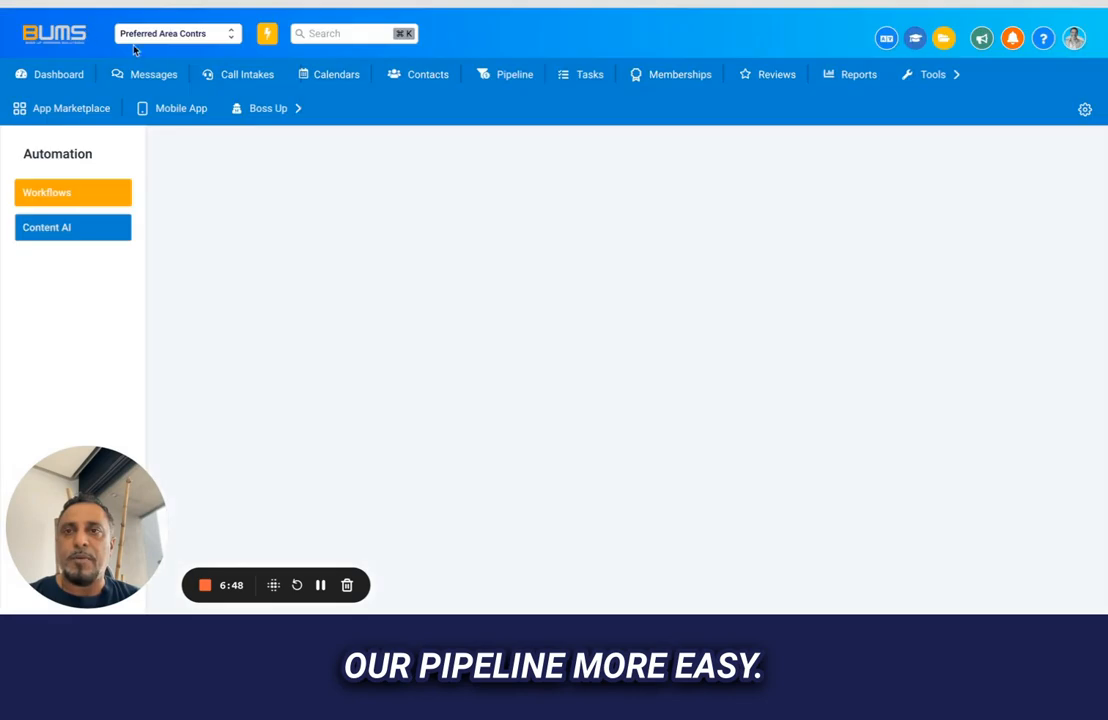
click(410, 80)
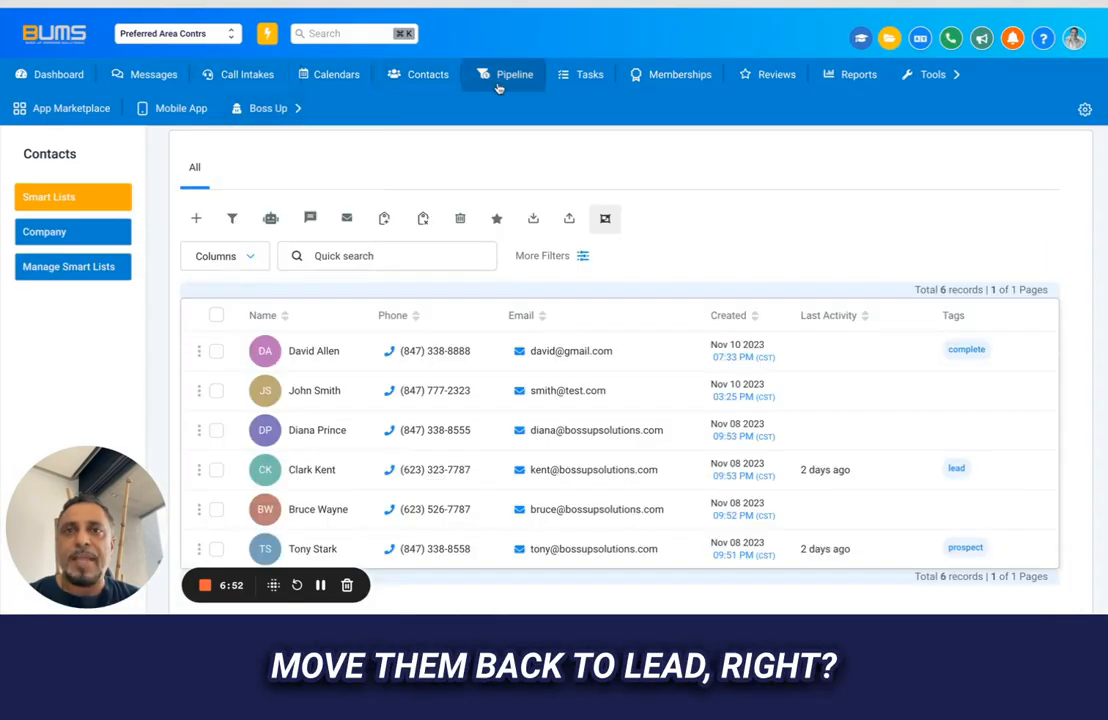
click(508, 88)
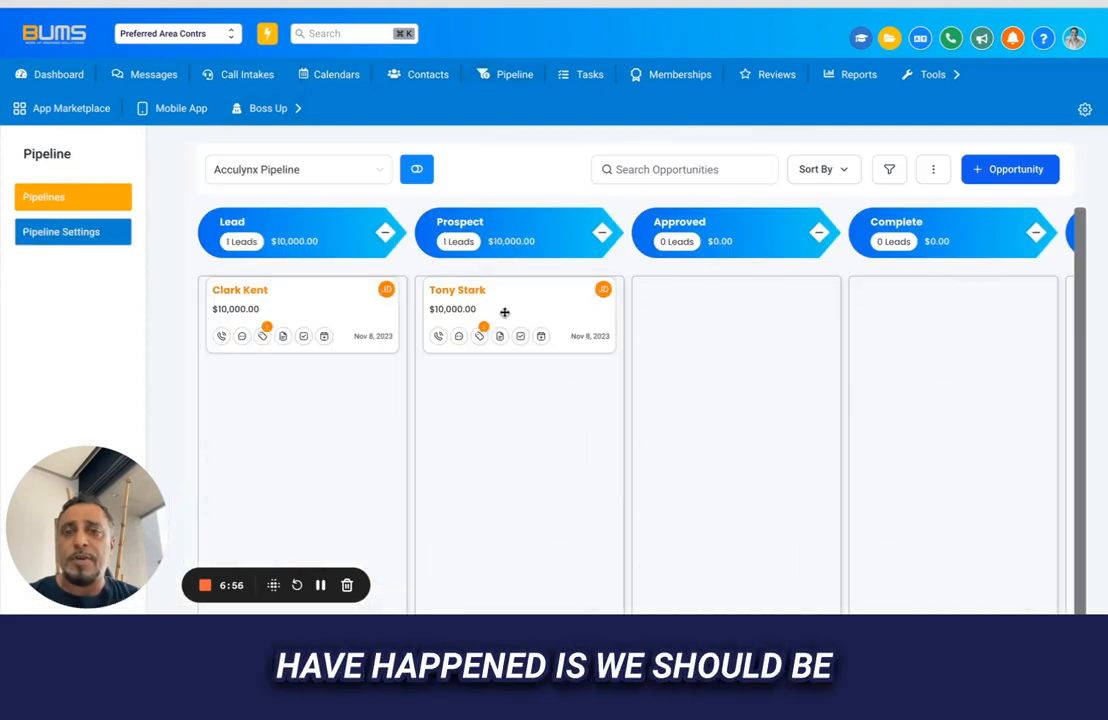
drag(504, 312, 251, 376)
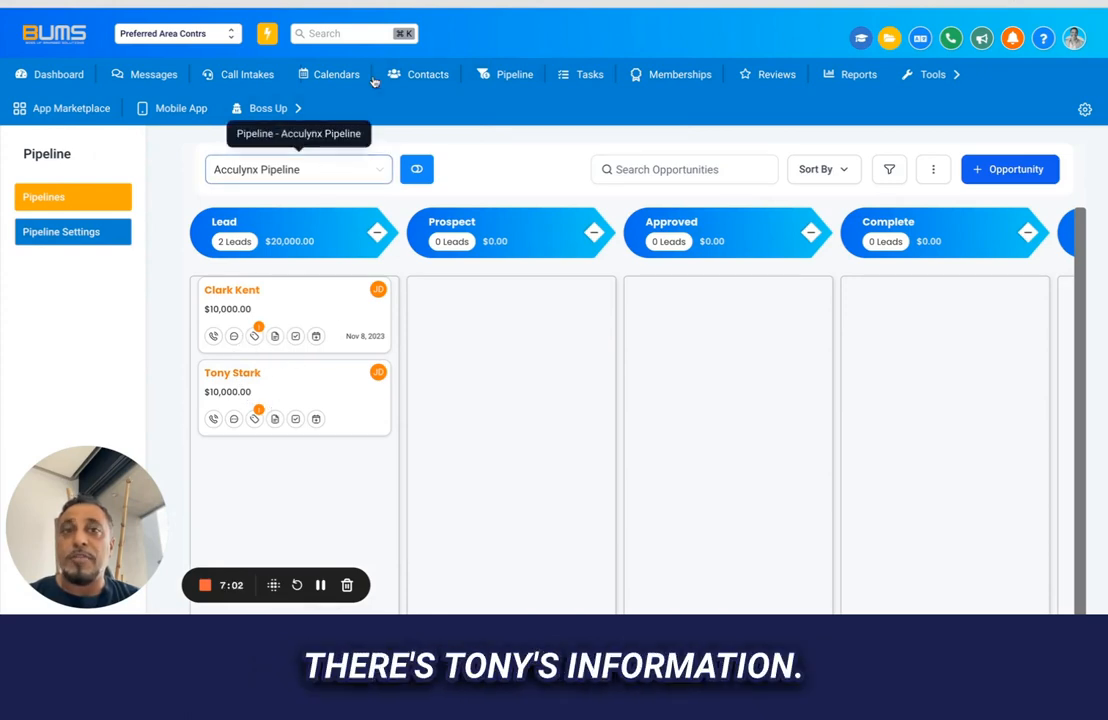
Step: Switch to Zapier, test the Catch Hook trigger and review the lead data in the request it receives
key(ctrl+Tab)
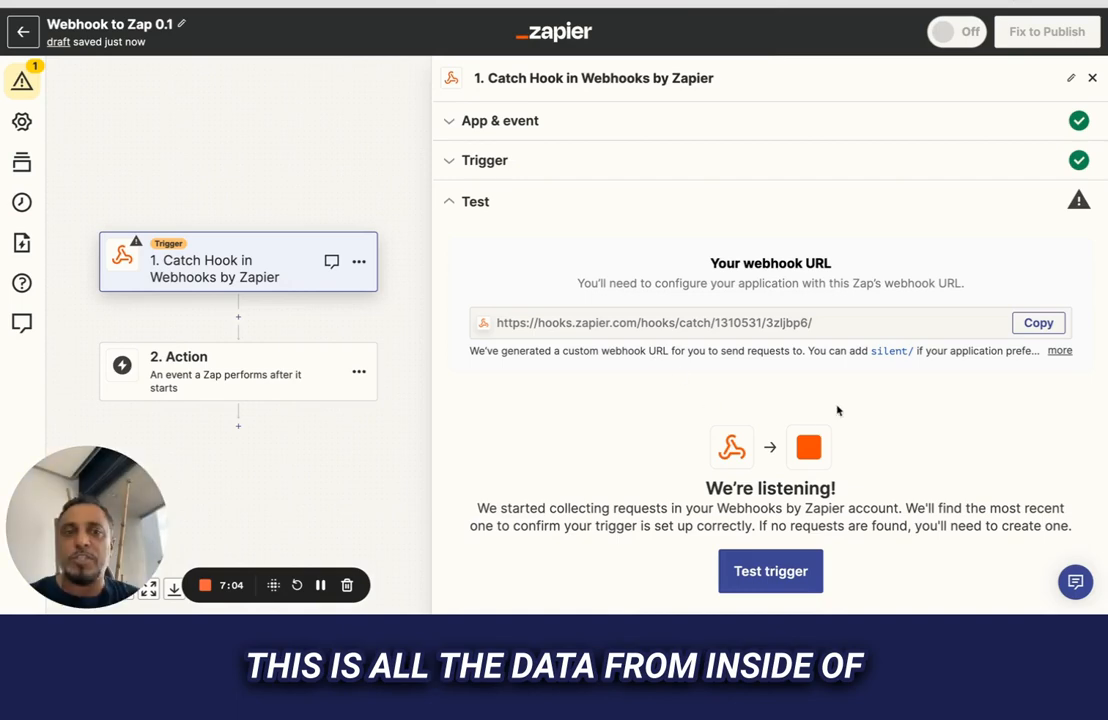
click(762, 571)
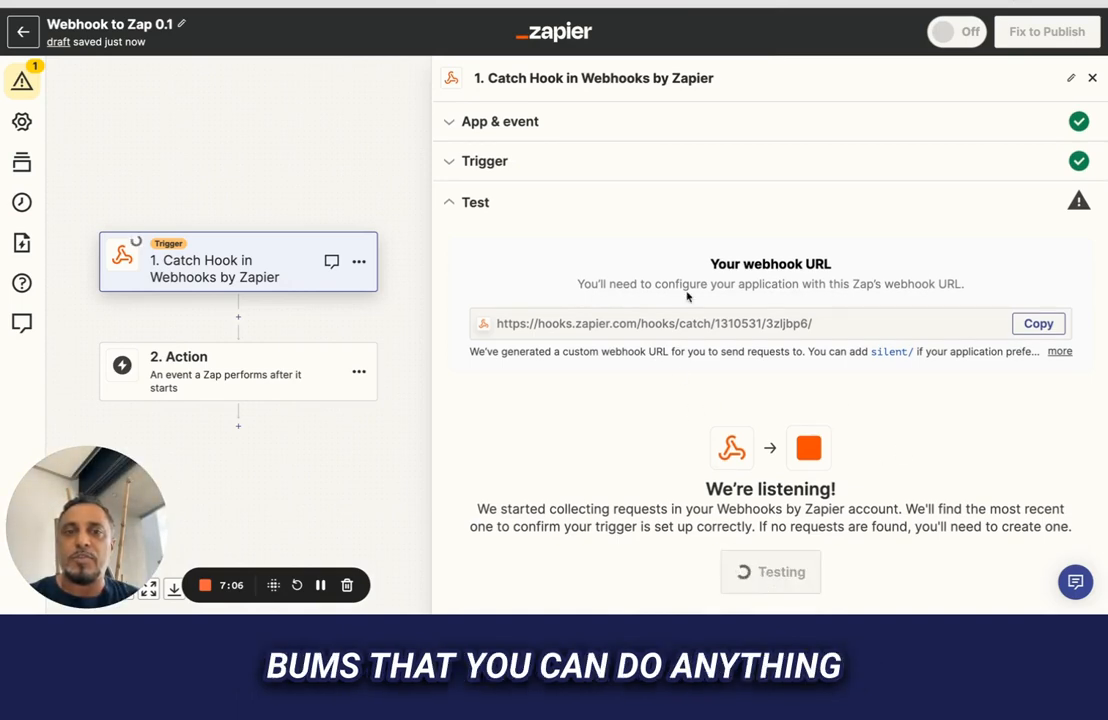
scroll(707, 408, down, 10)
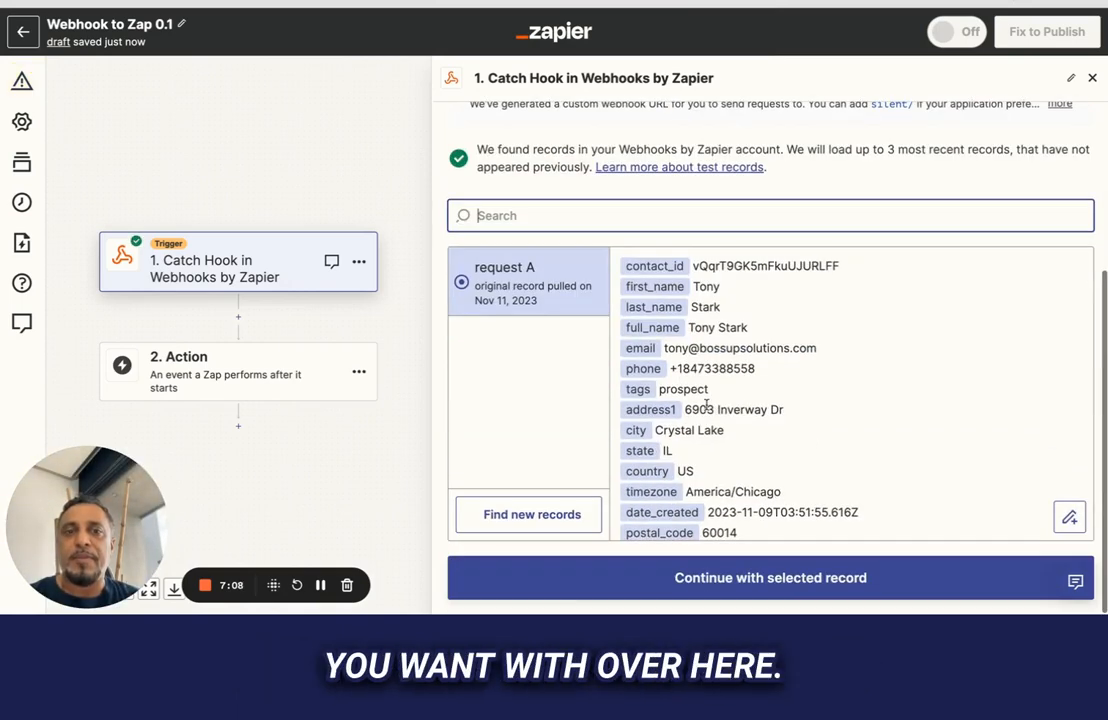
scroll(707, 403, down, 5)
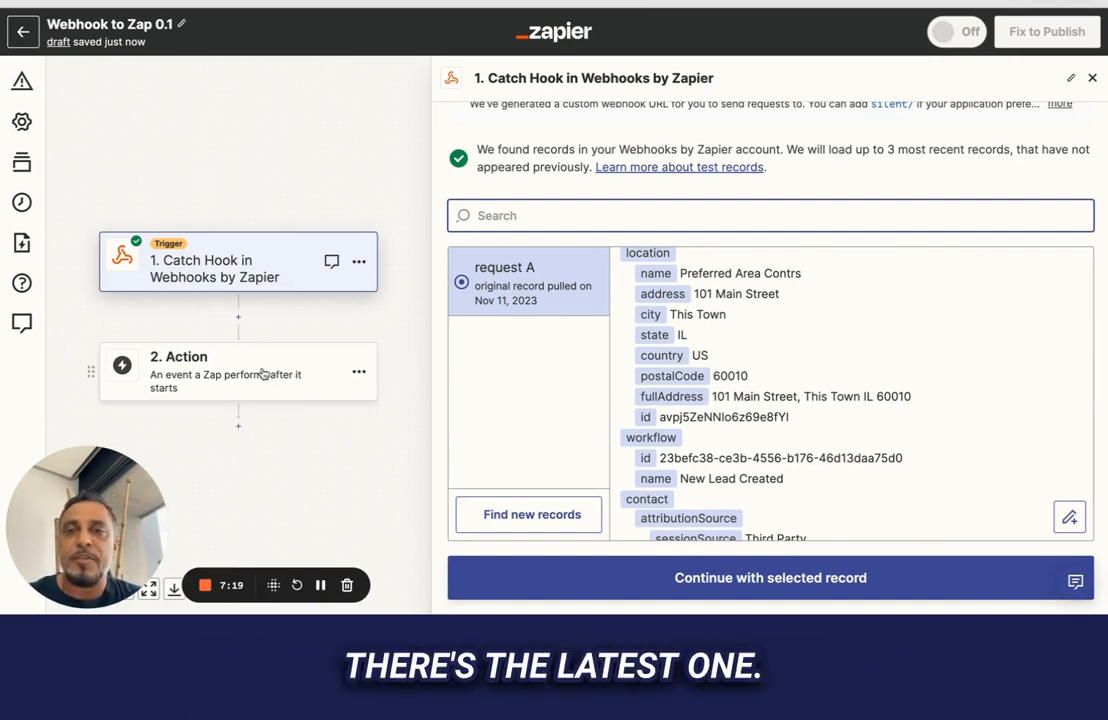
Step: Set the Zap's second step to the latest CompanyCam app with the Find Project event
click(220, 376)
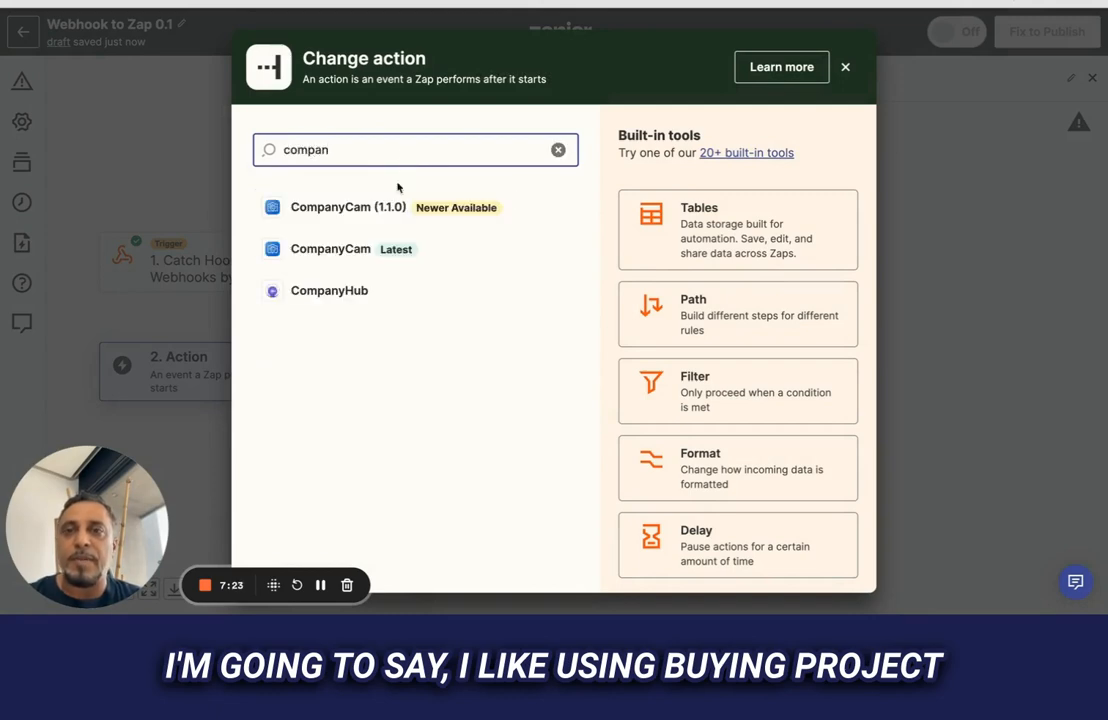
click(320, 250)
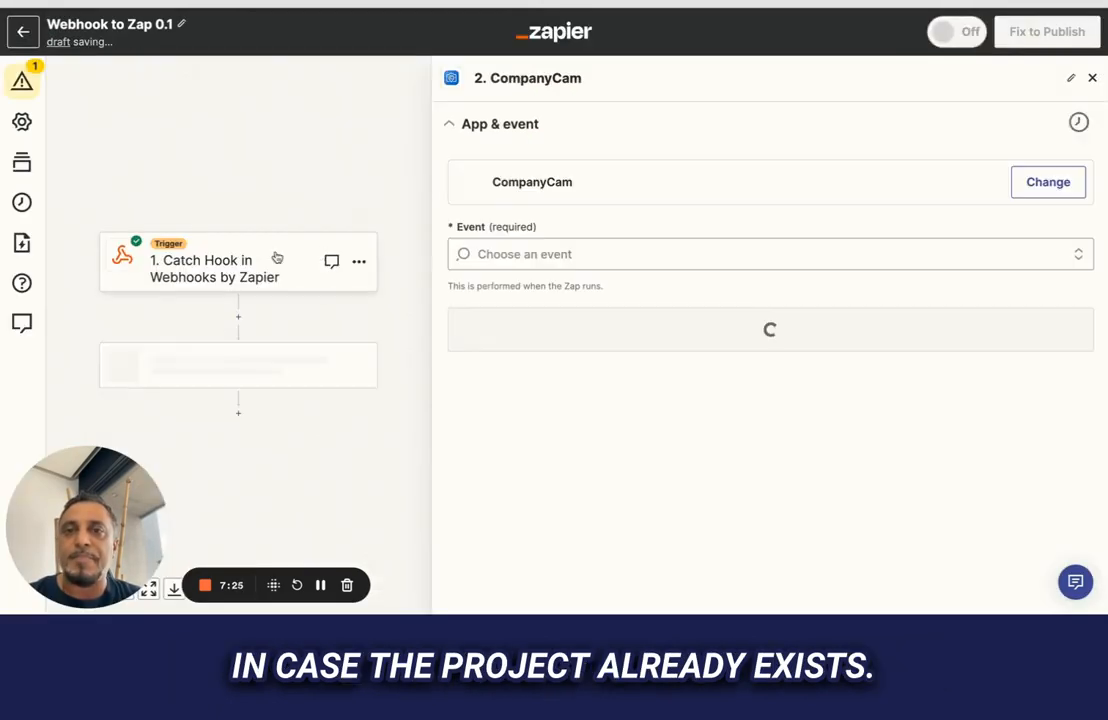
click(555, 254)
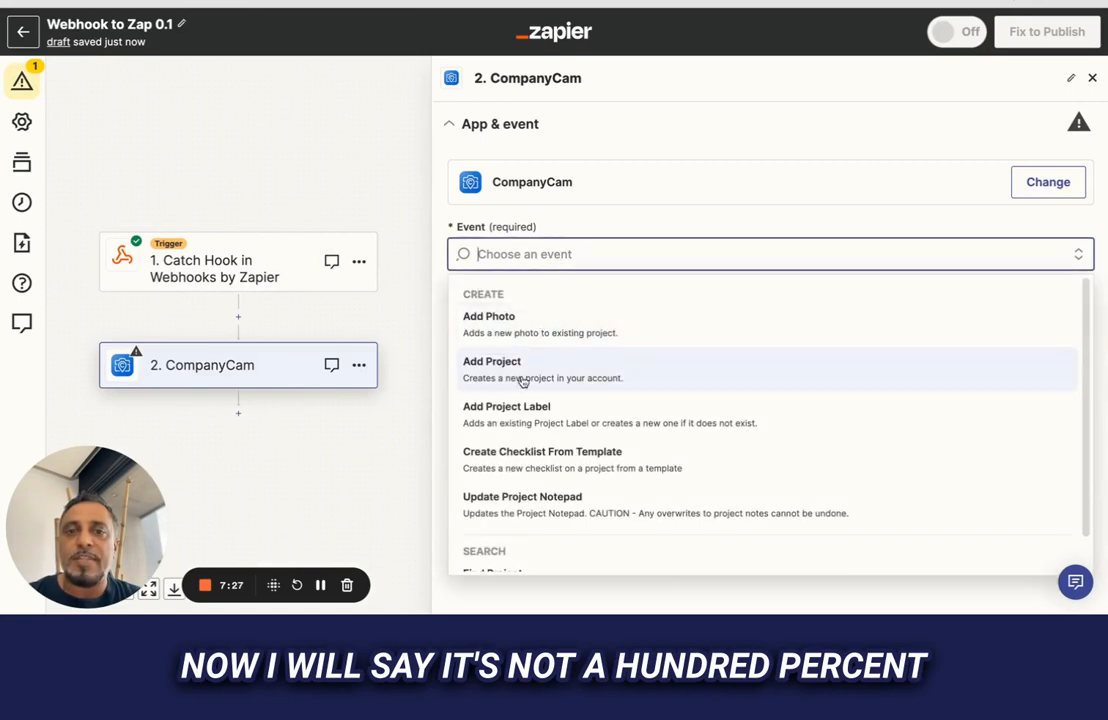
scroll(514, 378, down, 1)
click(513, 538)
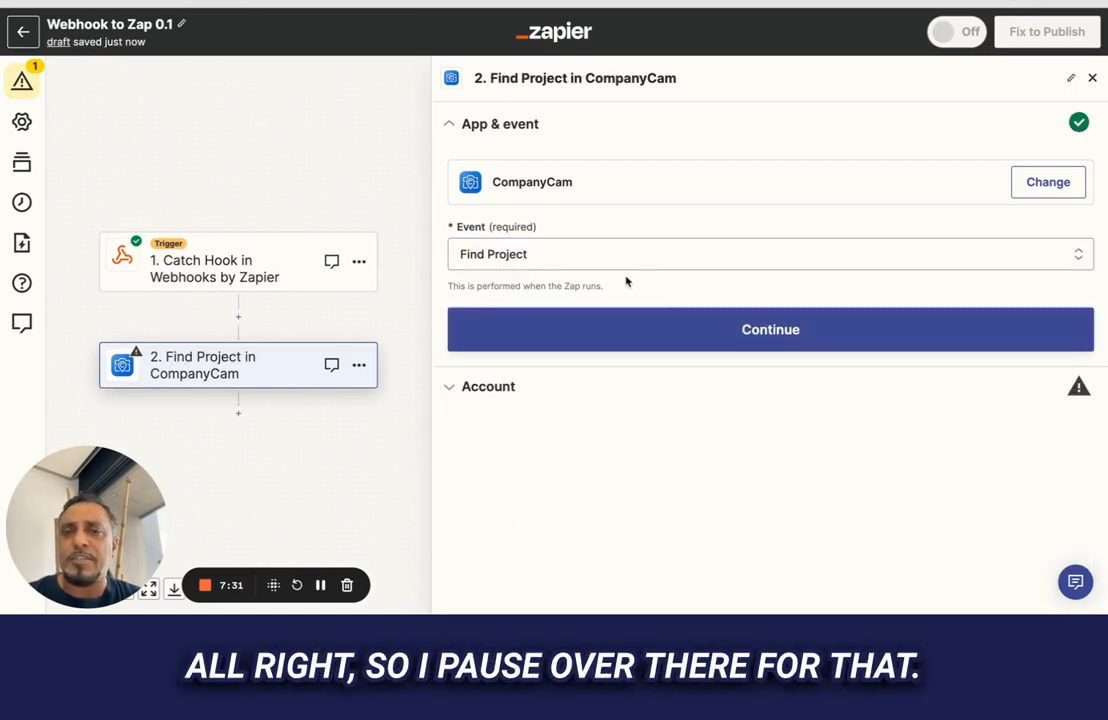
Step: Continue with the connected CompanyCam account and set Find Project to search by Address
click(678, 330)
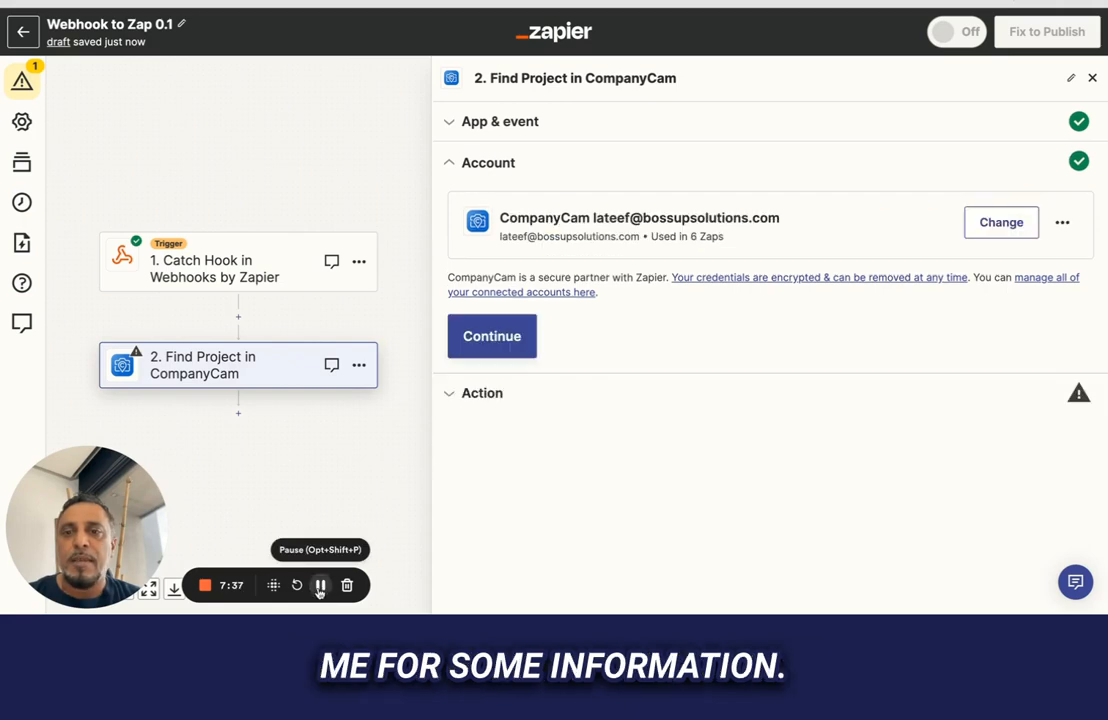
click(497, 336)
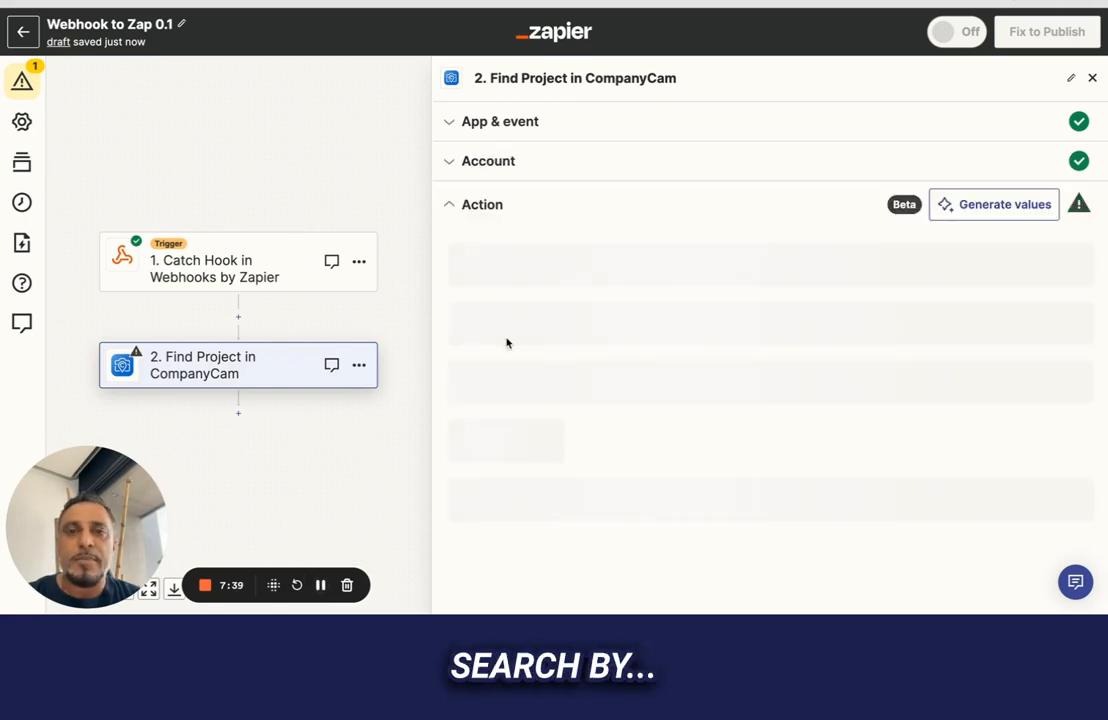
click(569, 284)
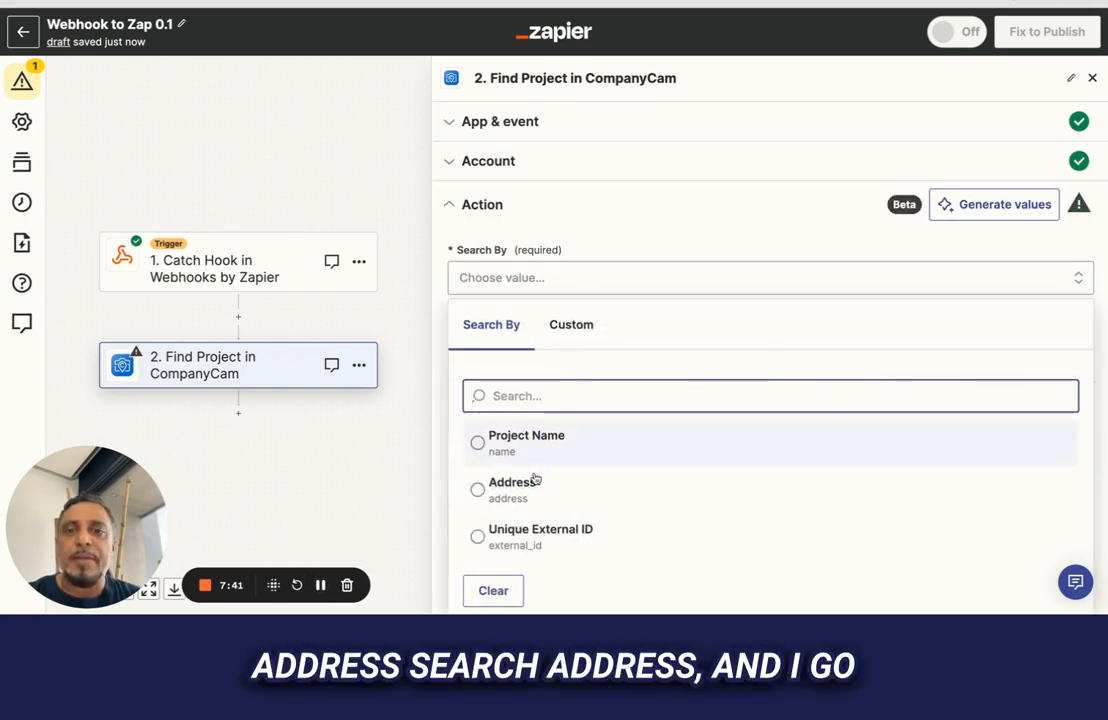
click(532, 481)
scroll(502, 354, down, 2)
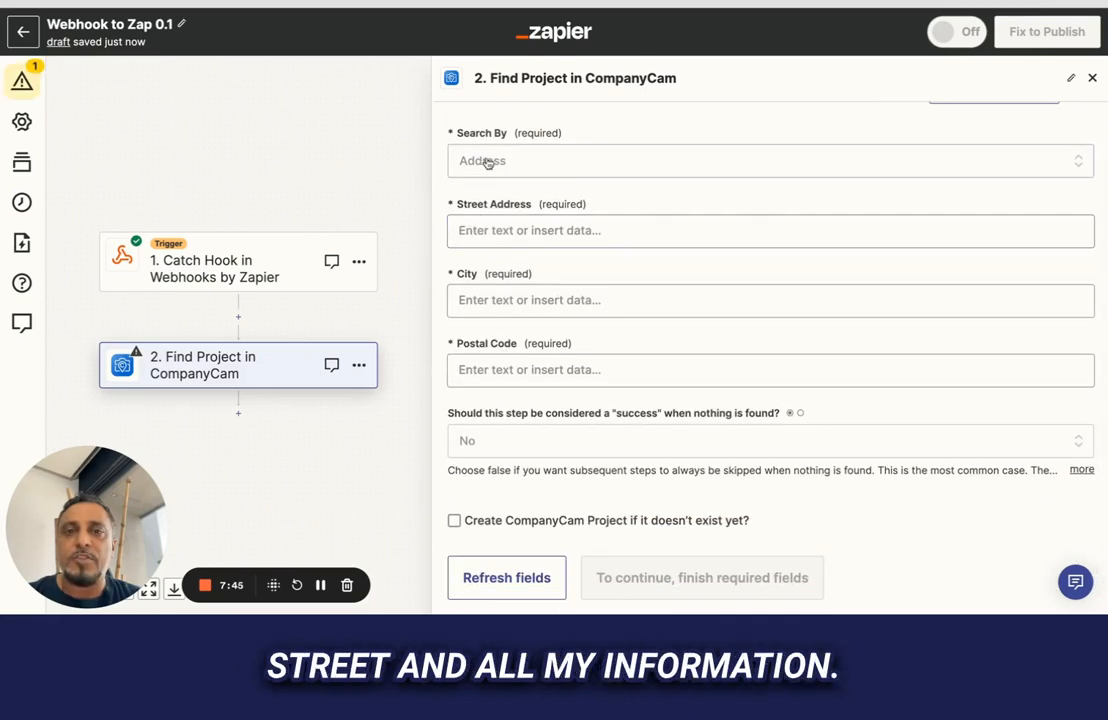
click(510, 161)
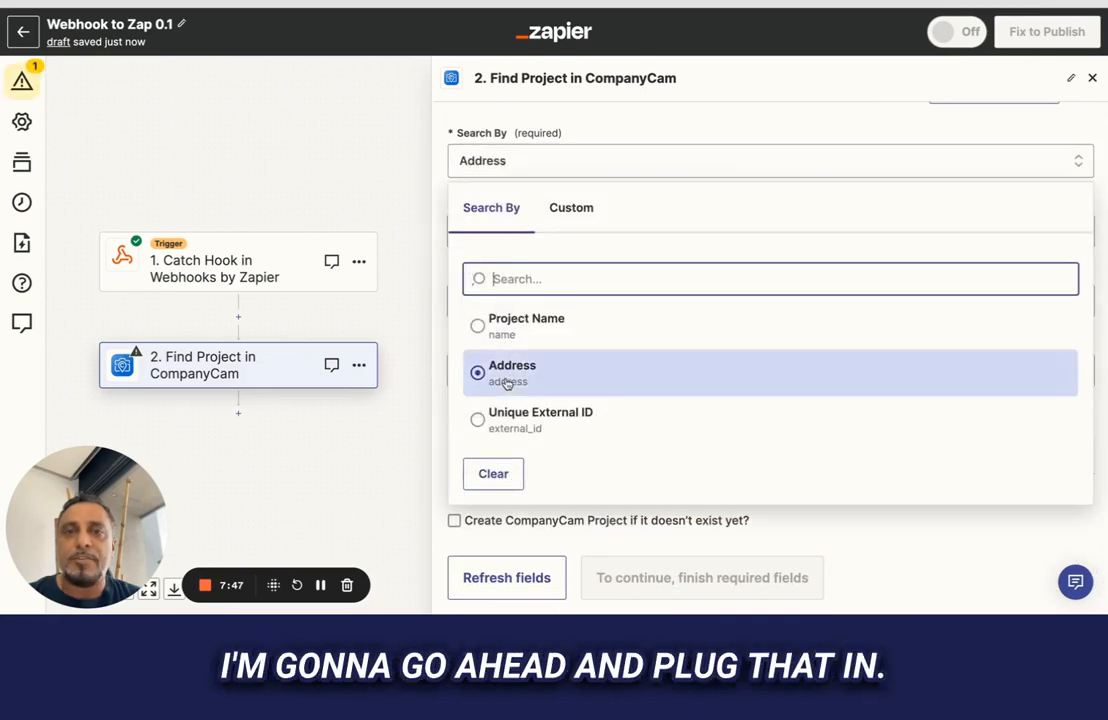
click(507, 372)
Step: Map the required Street Address to the Address 1 value from the Catch Hook trigger
click(493, 231)
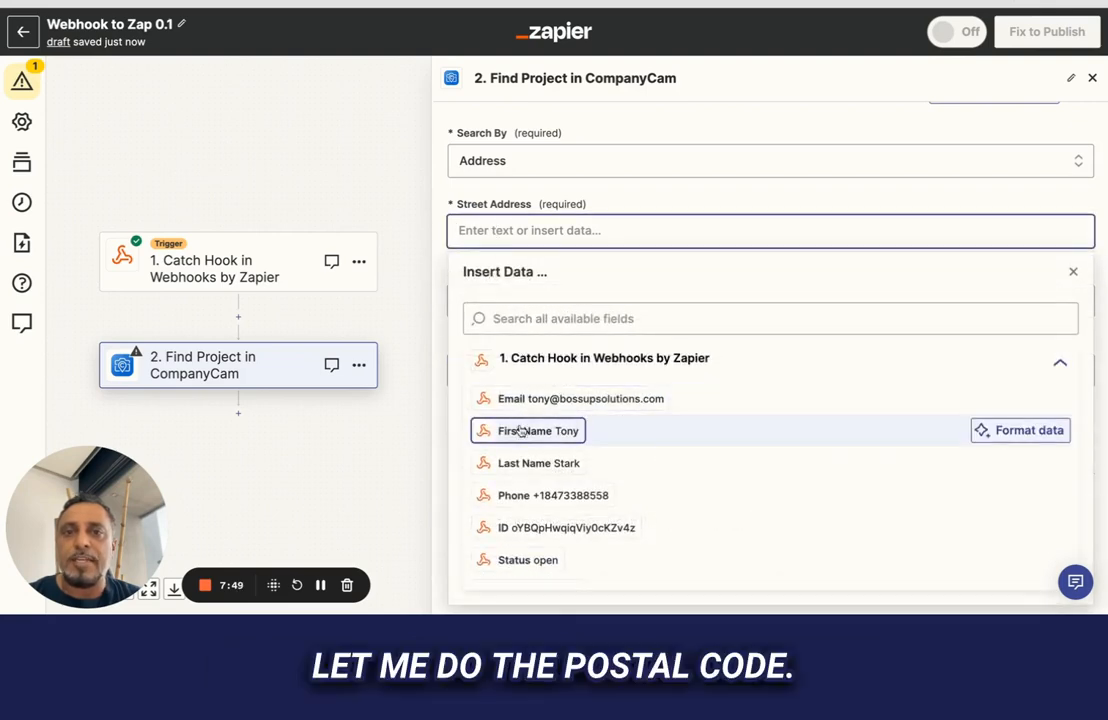
scroll(522, 455, down, 2)
scroll(522, 452, down, 3)
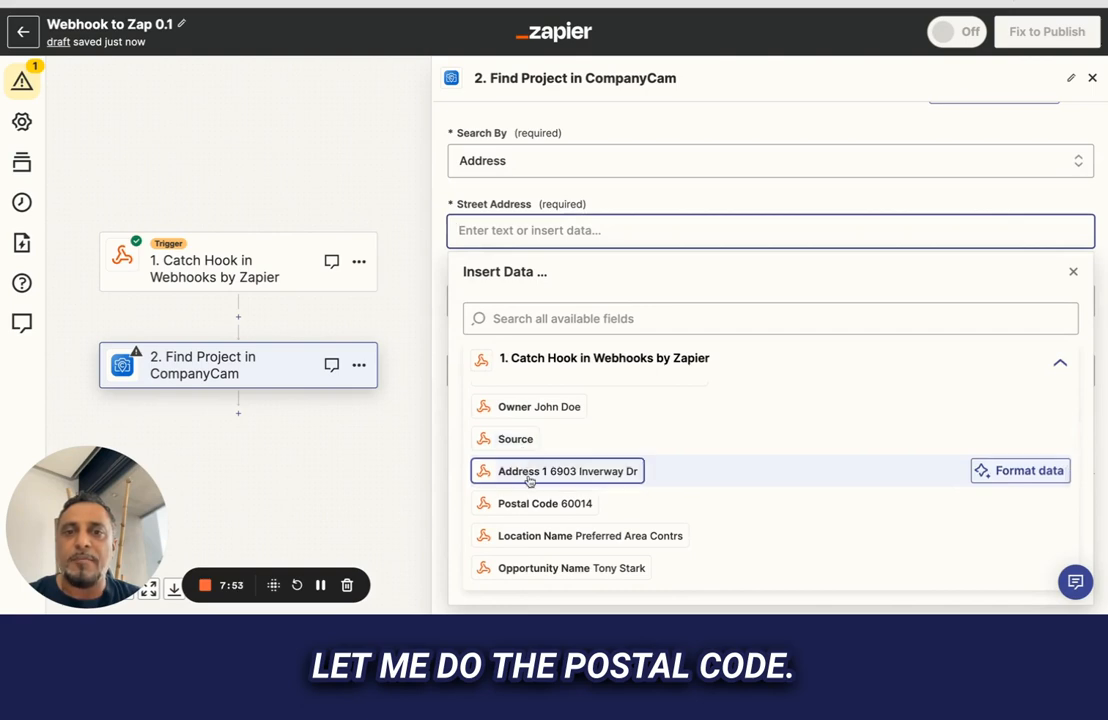
click(545, 471)
click(445, 252)
Step: Find the trigger's fields matching "city" and map the contact's City value to the project search's City
click(507, 300)
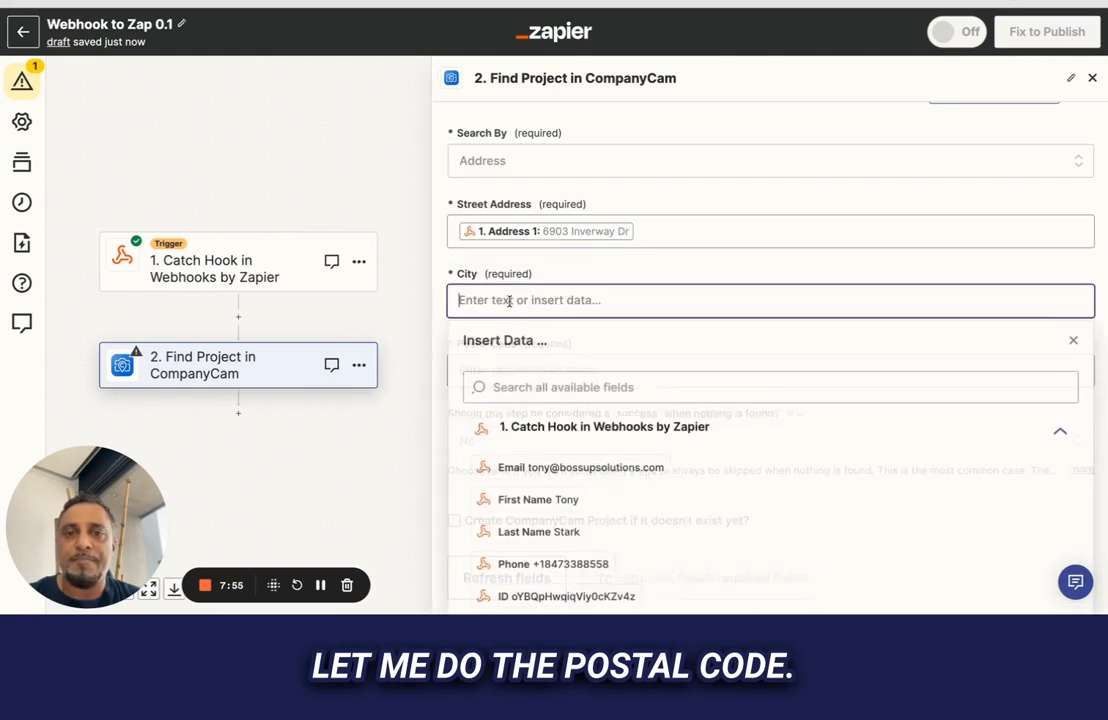
click(543, 390)
text(city)
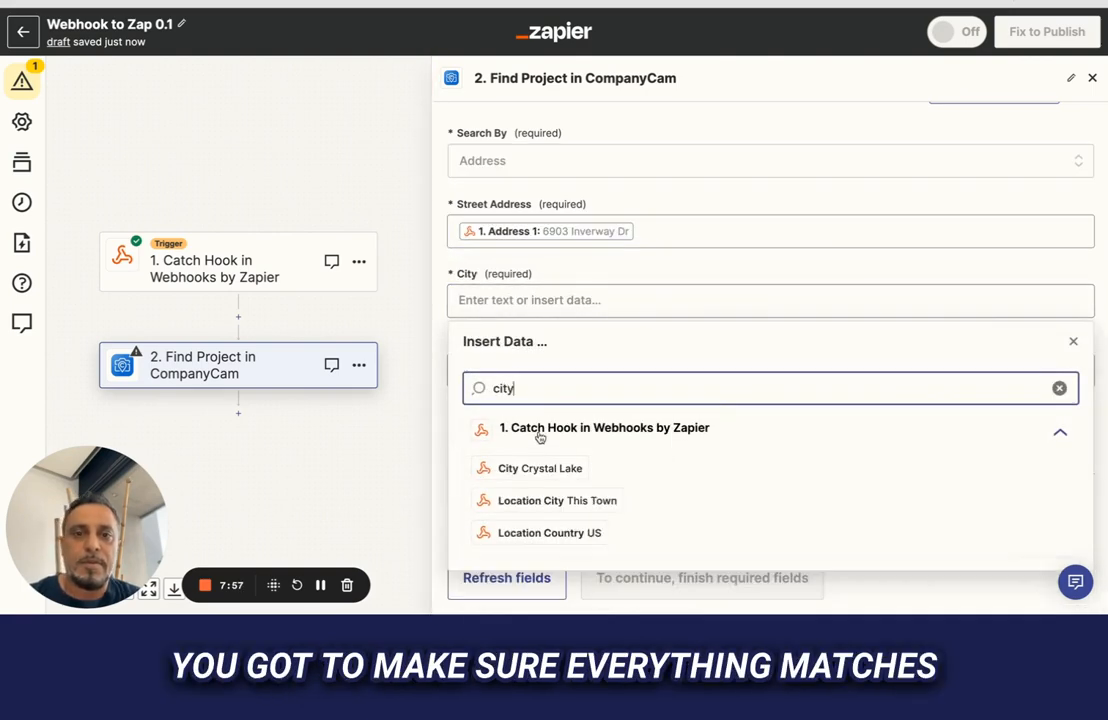
click(537, 465)
click(451, 276)
Step: Find the trigger's fields matching "post" and map the contact's Postal Code value to the search's Postal Code
click(507, 370)
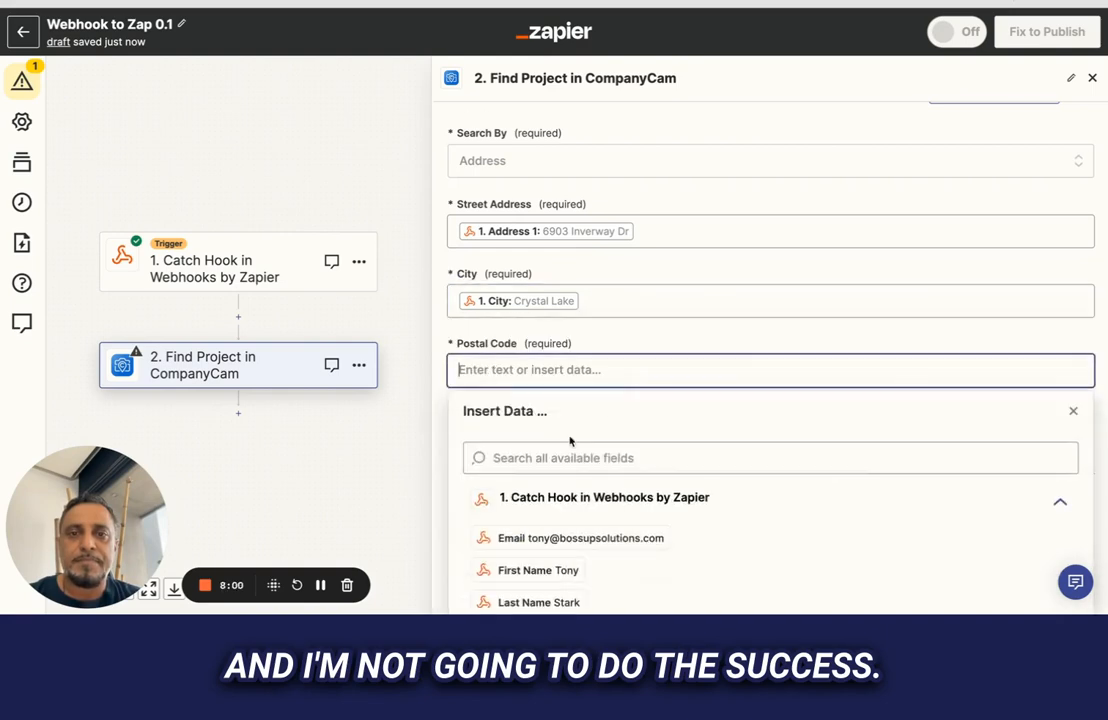
click(575, 458)
text(post)
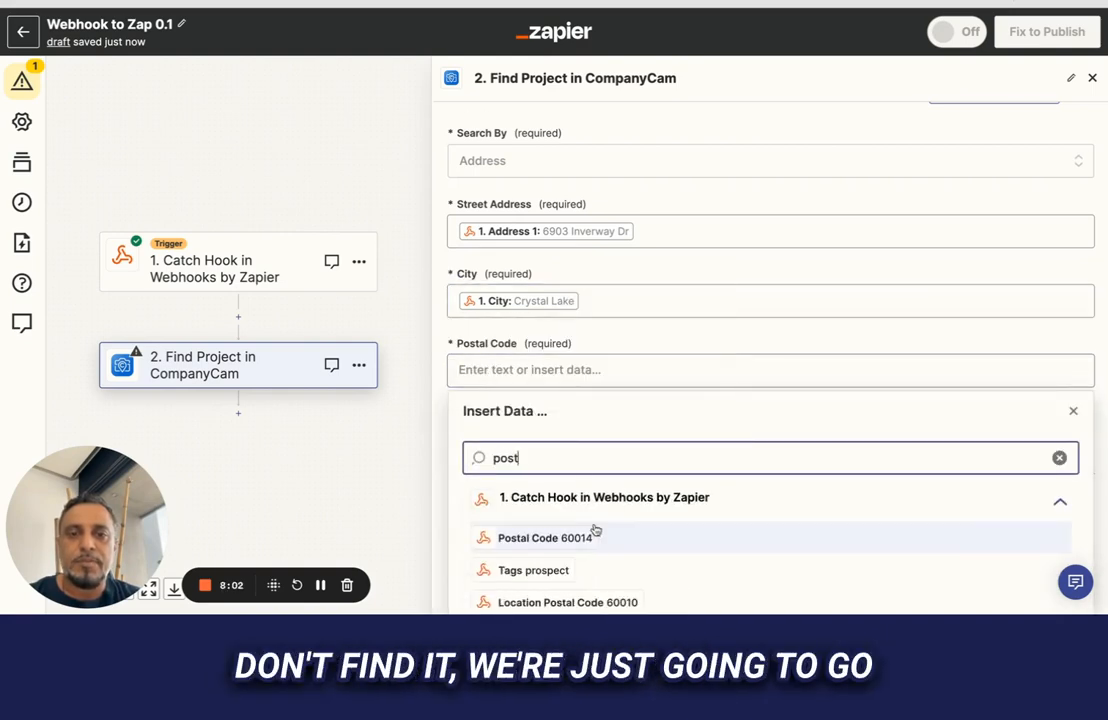
click(560, 537)
click(588, 338)
scroll(560, 380, down, 1)
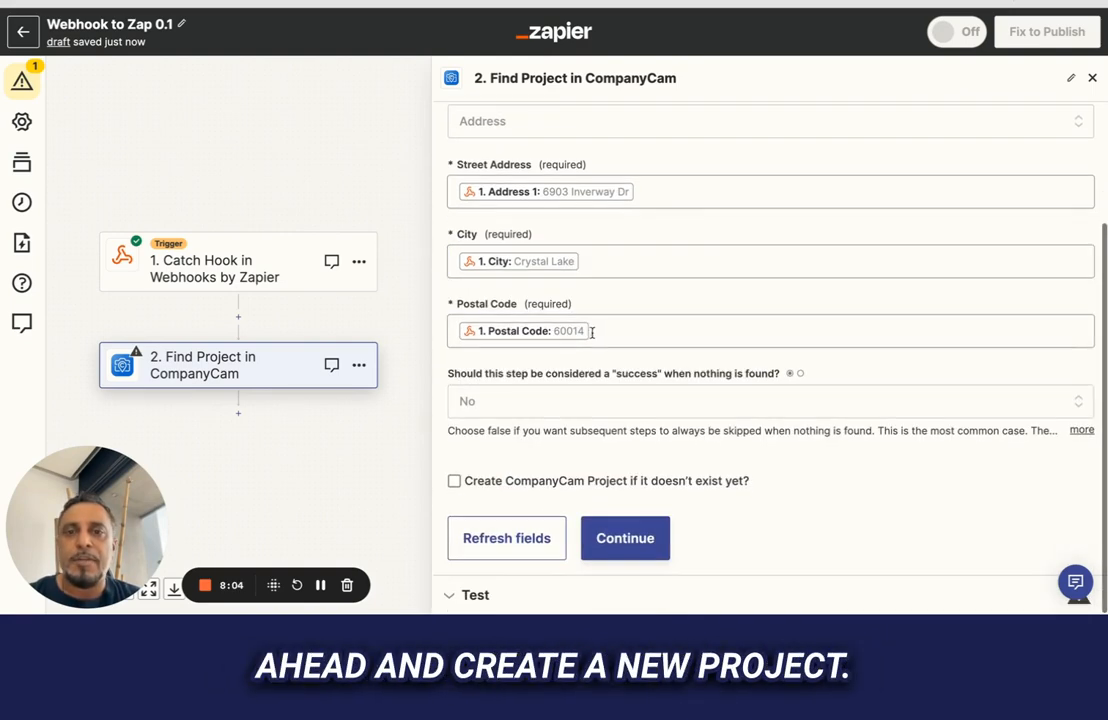
Step: Turn on creating a CompanyCam project if it doesn't exist yet in the Find Project action
click(490, 405)
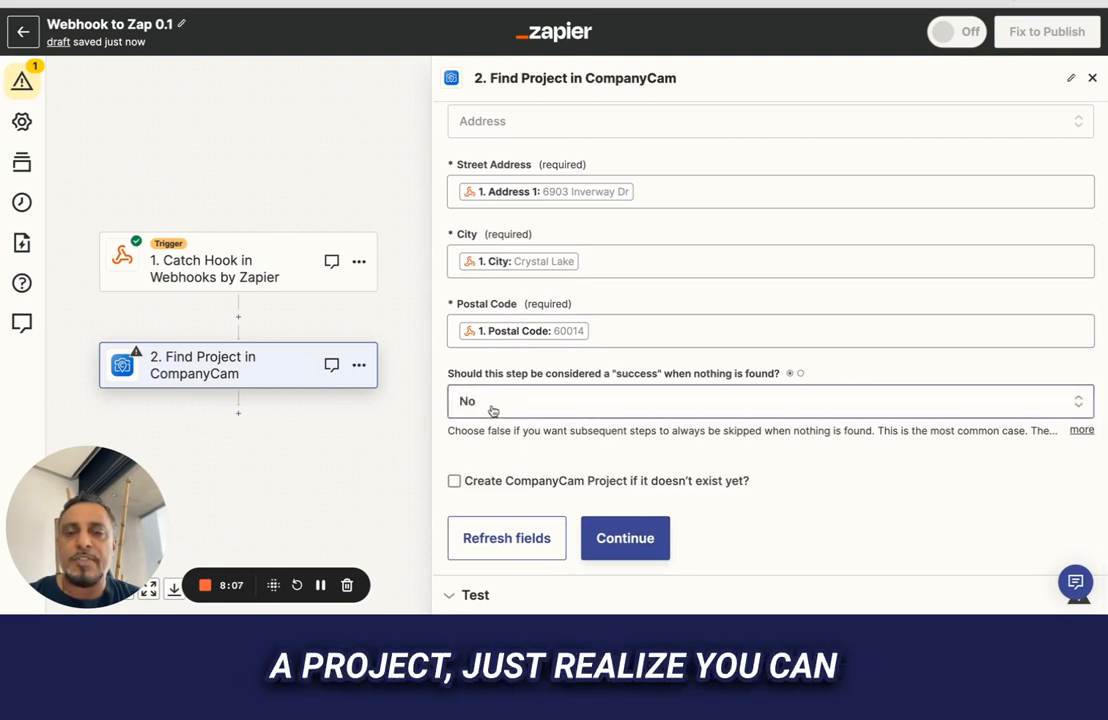
click(450, 365)
click(456, 481)
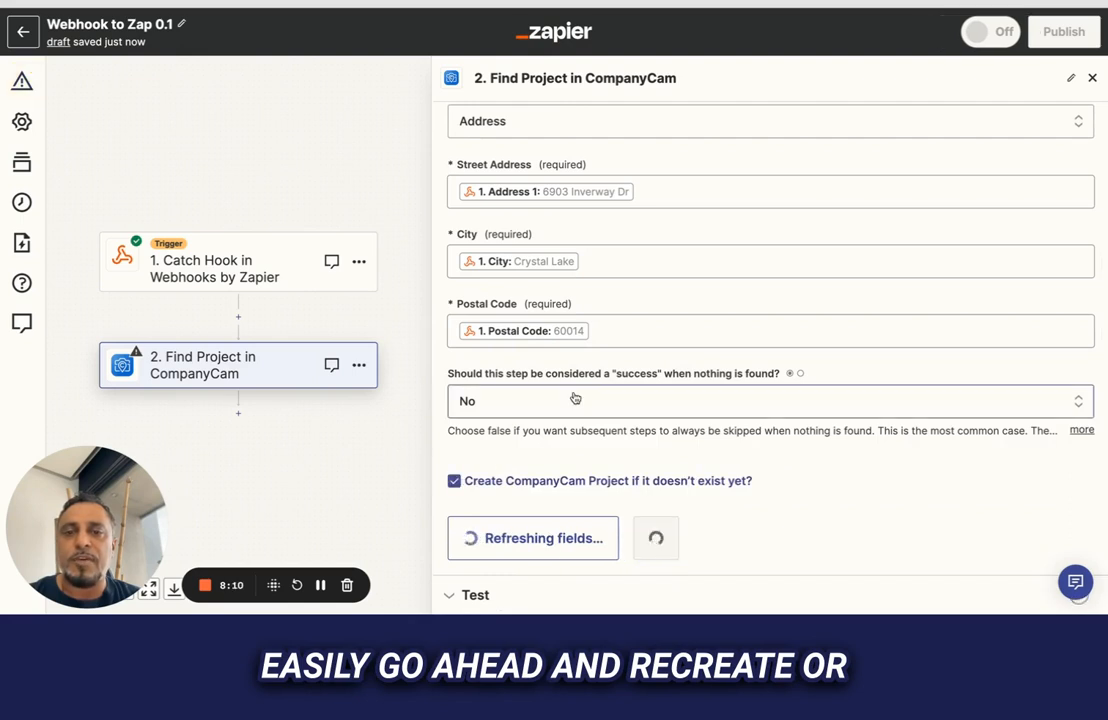
scroll(573, 394, down, 2)
scroll(575, 397, down, 2)
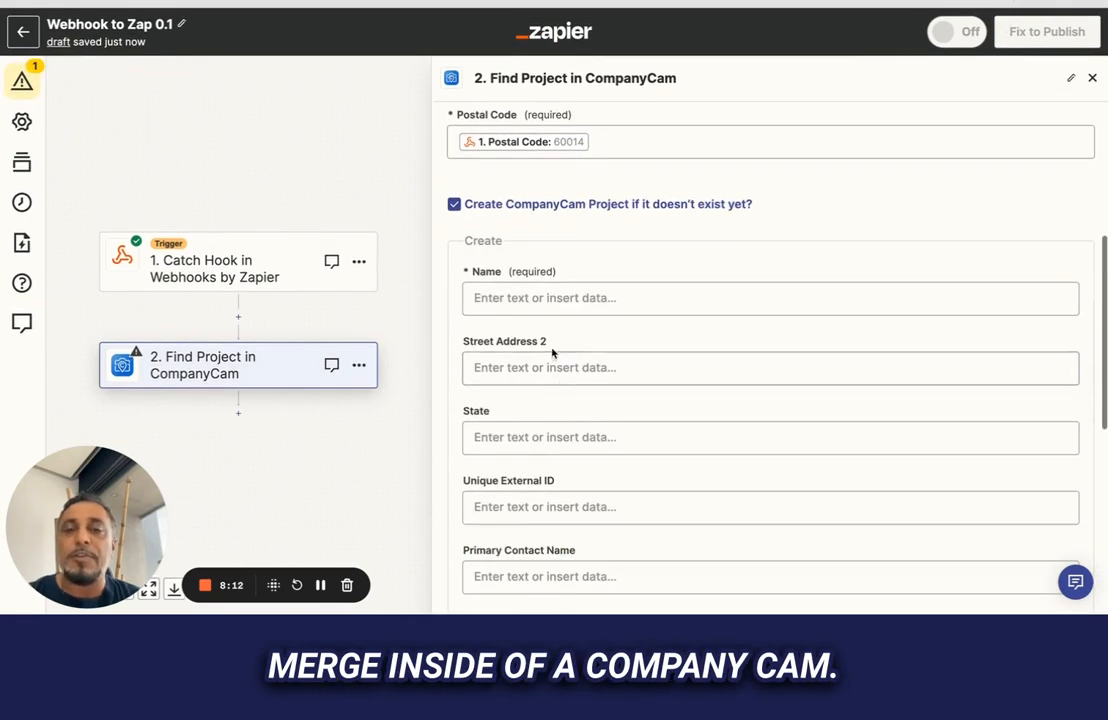
scroll(547, 339, down, 1)
scroll(547, 339, up, 5)
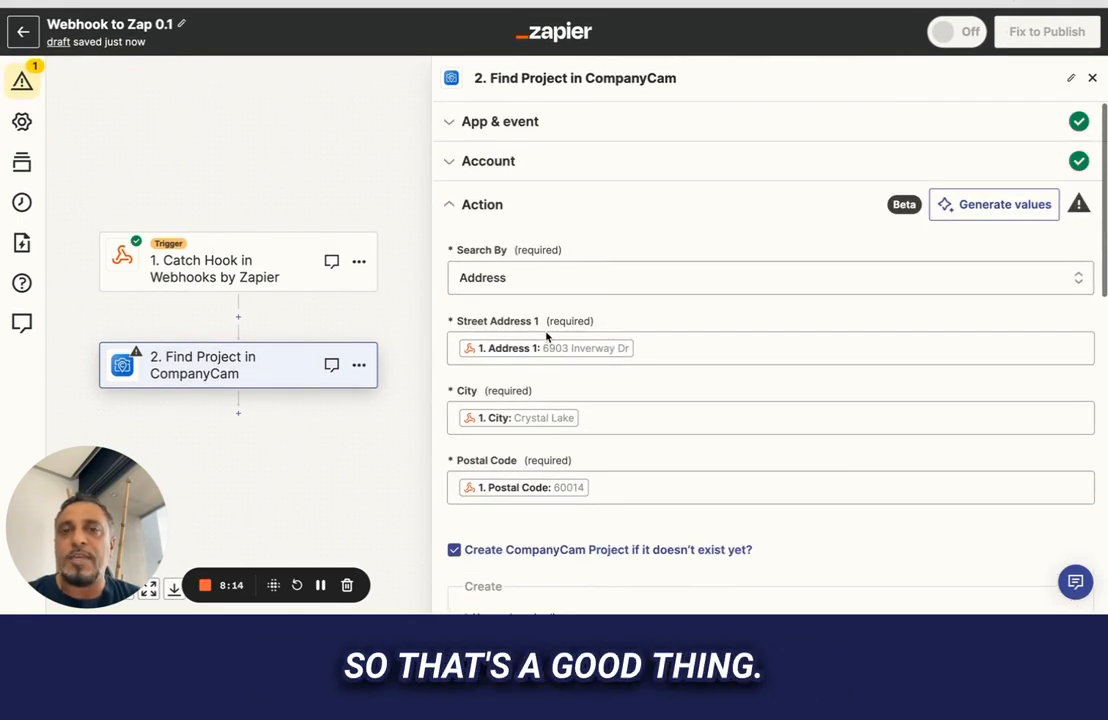
Step: Map the new project's required Name to the First Name and Last Name values from the Catch Hook trigger
scroll(547, 333, down, 6)
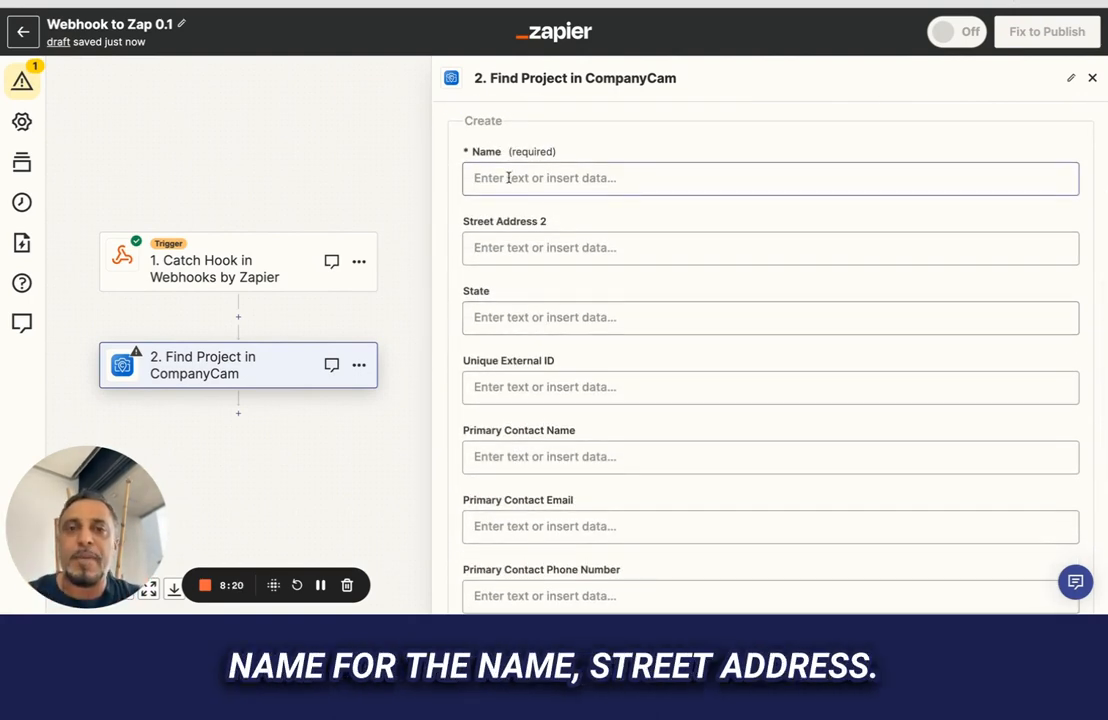
click(509, 177)
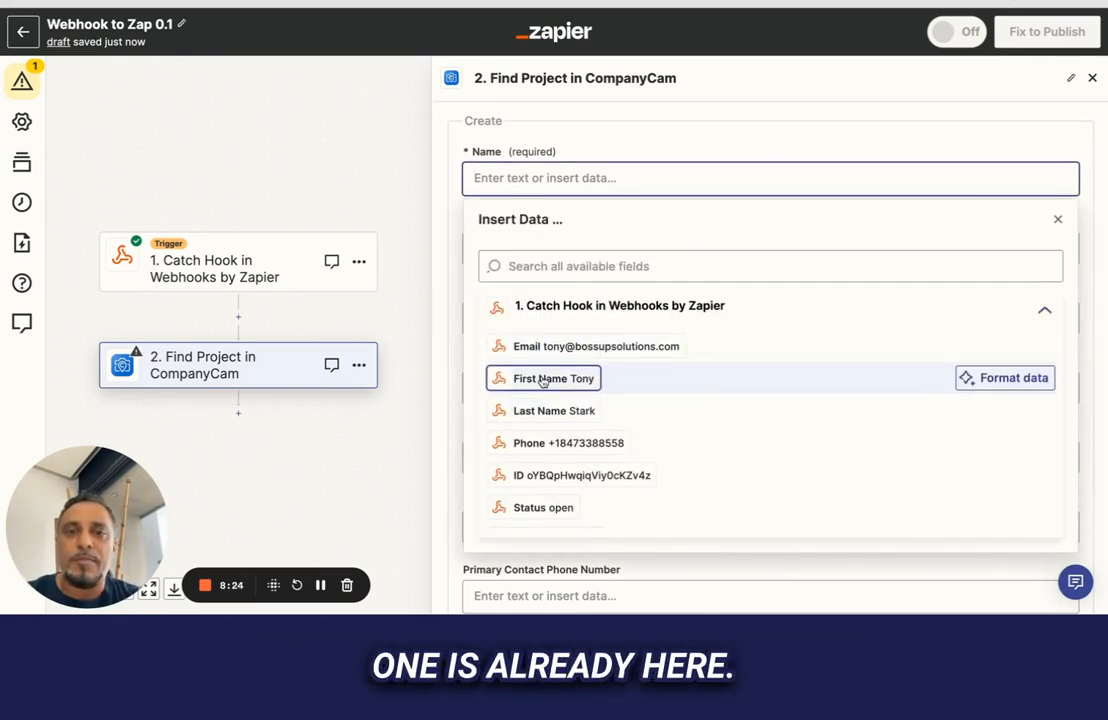
click(545, 378)
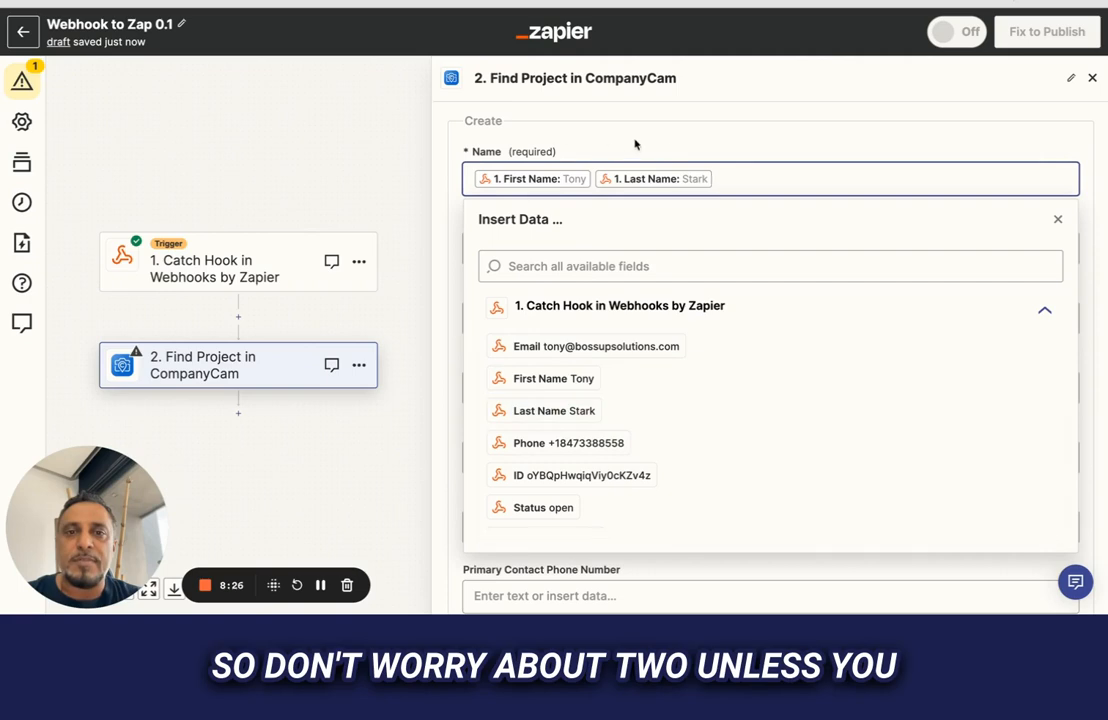
click(606, 156)
Step: Find the trigger's fields matching "stat" and map the contact's State value, not Location State, to the new project's State
click(546, 248)
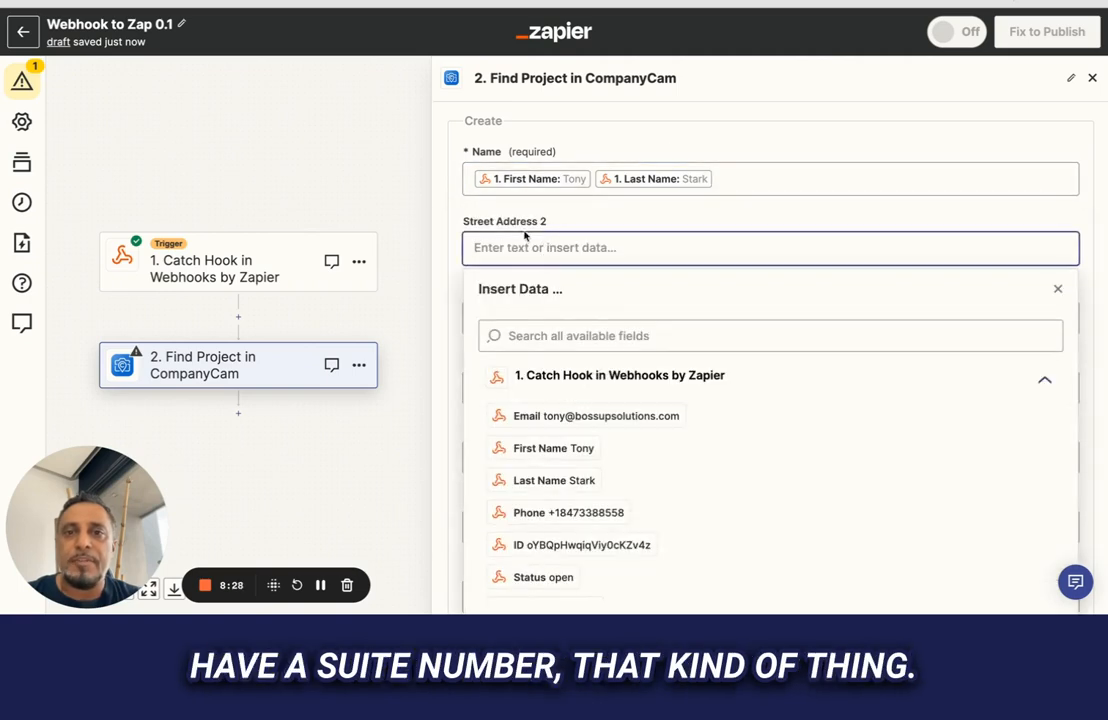
scroll(485, 227, up, 3)
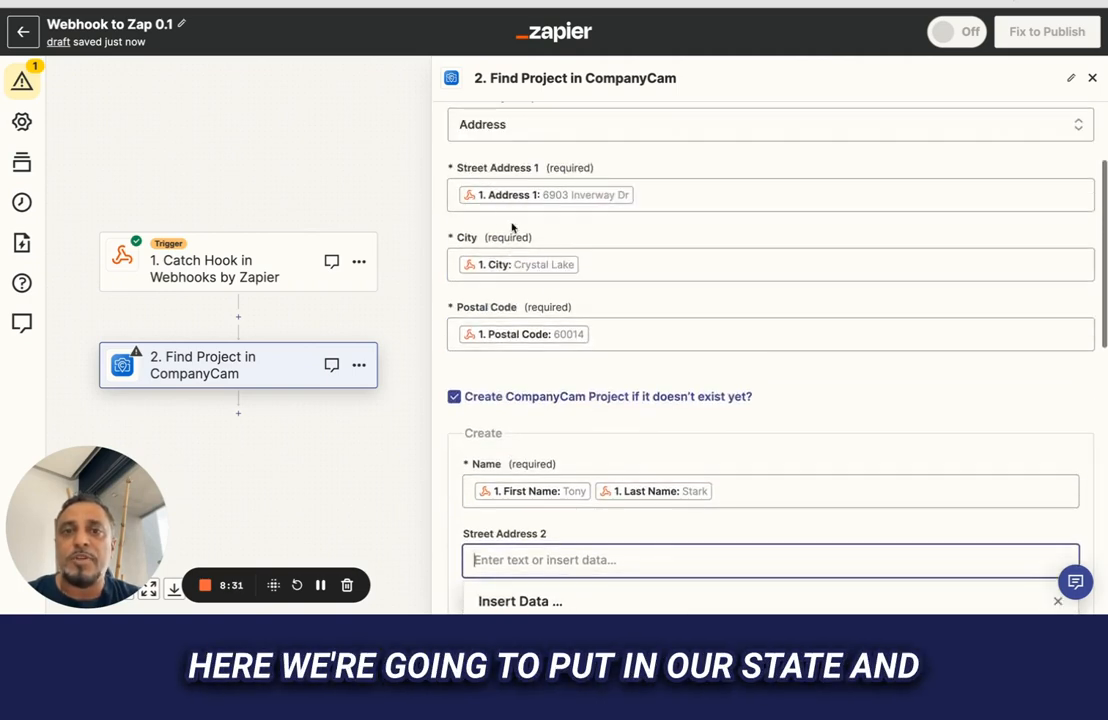
scroll(510, 170, down, 4)
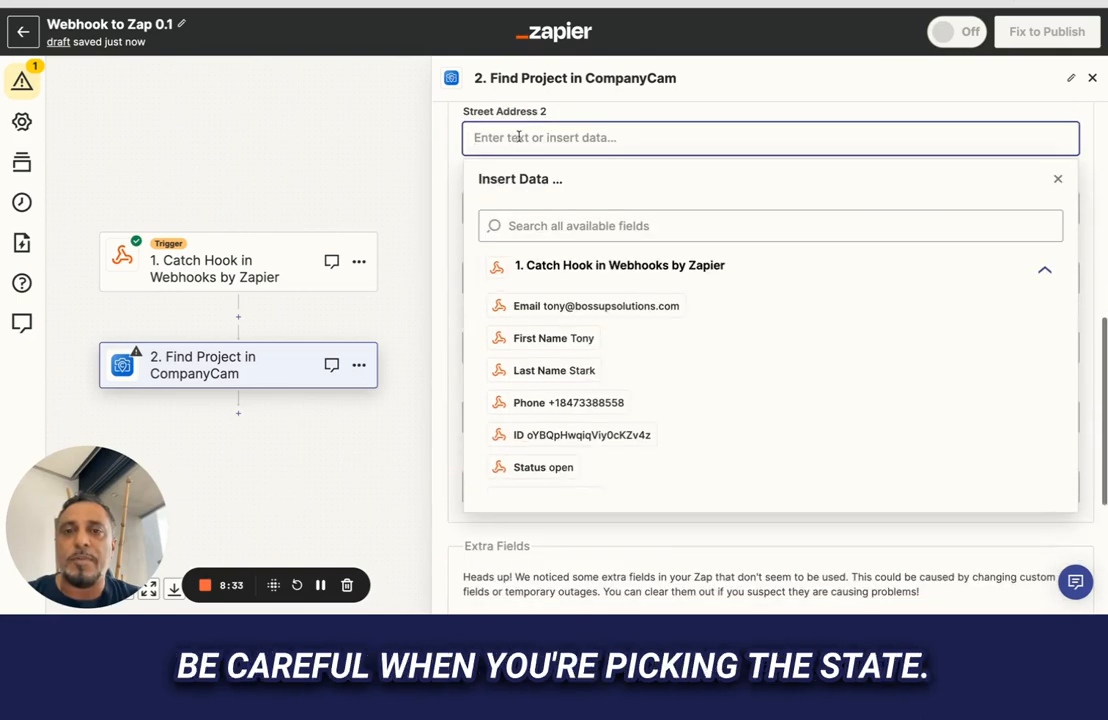
click(456, 181)
click(505, 207)
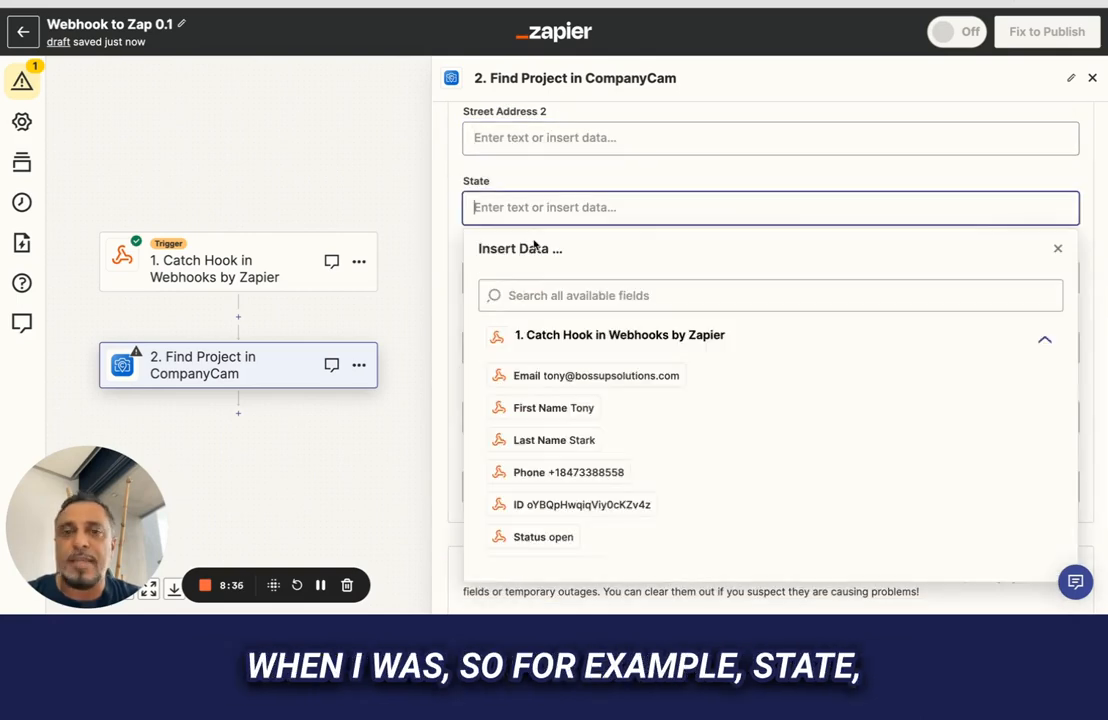
click(541, 294)
text(stat)
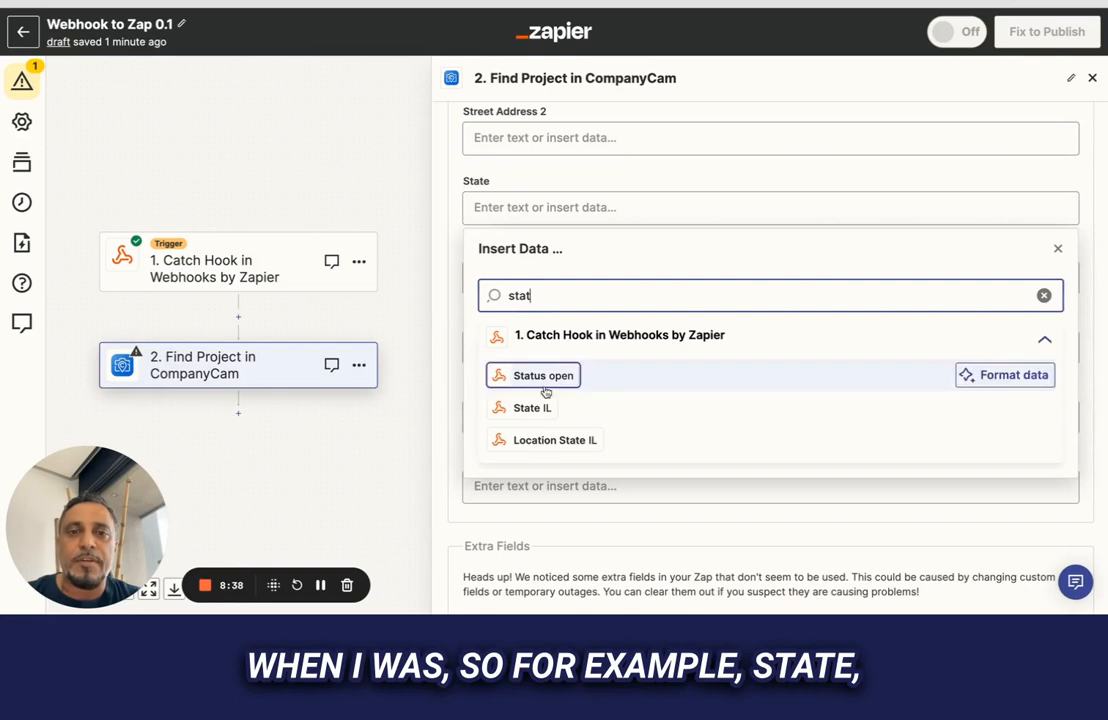
click(527, 407)
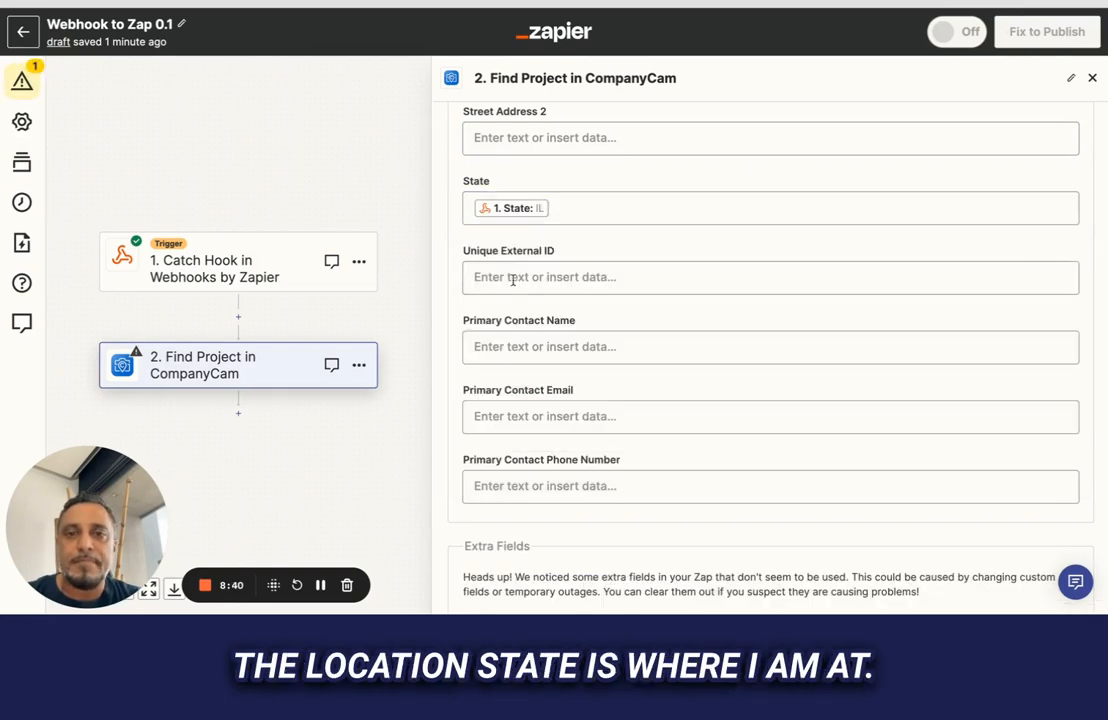
click(560, 207)
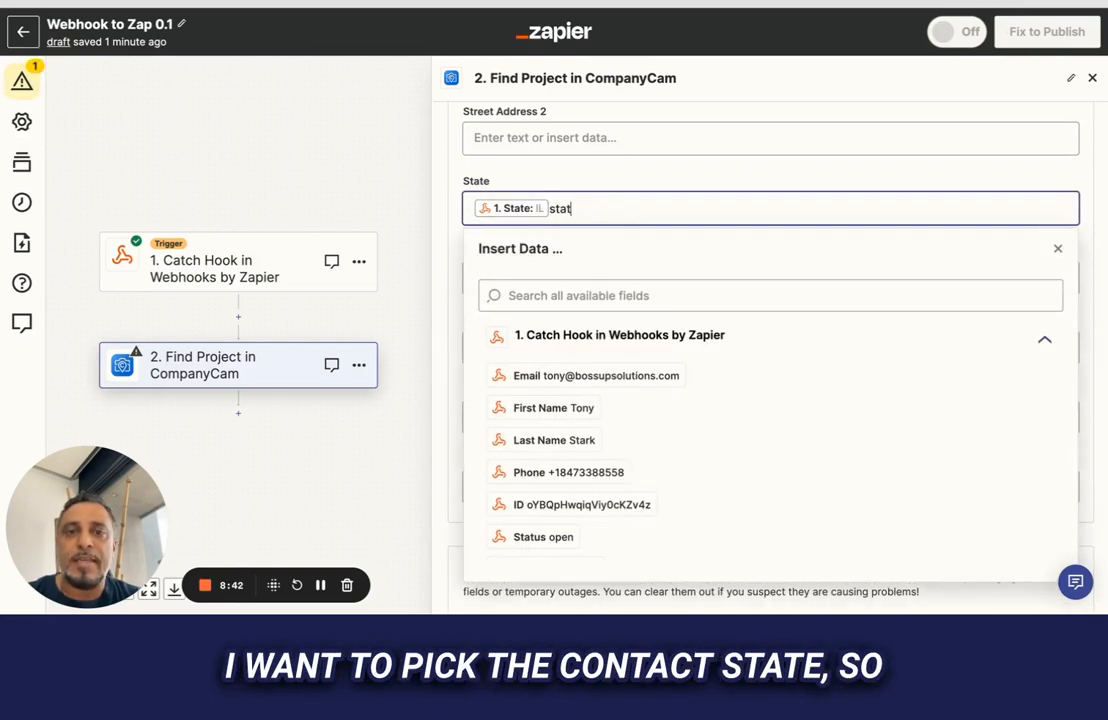
click(593, 294)
text(s)
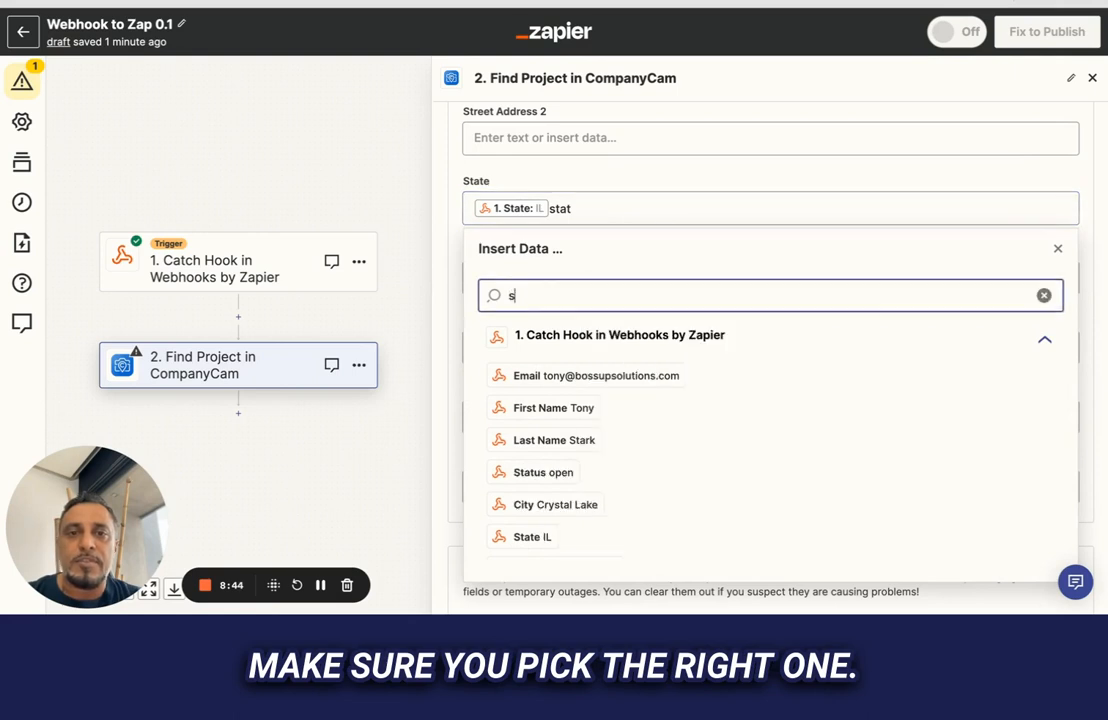
text(tat)
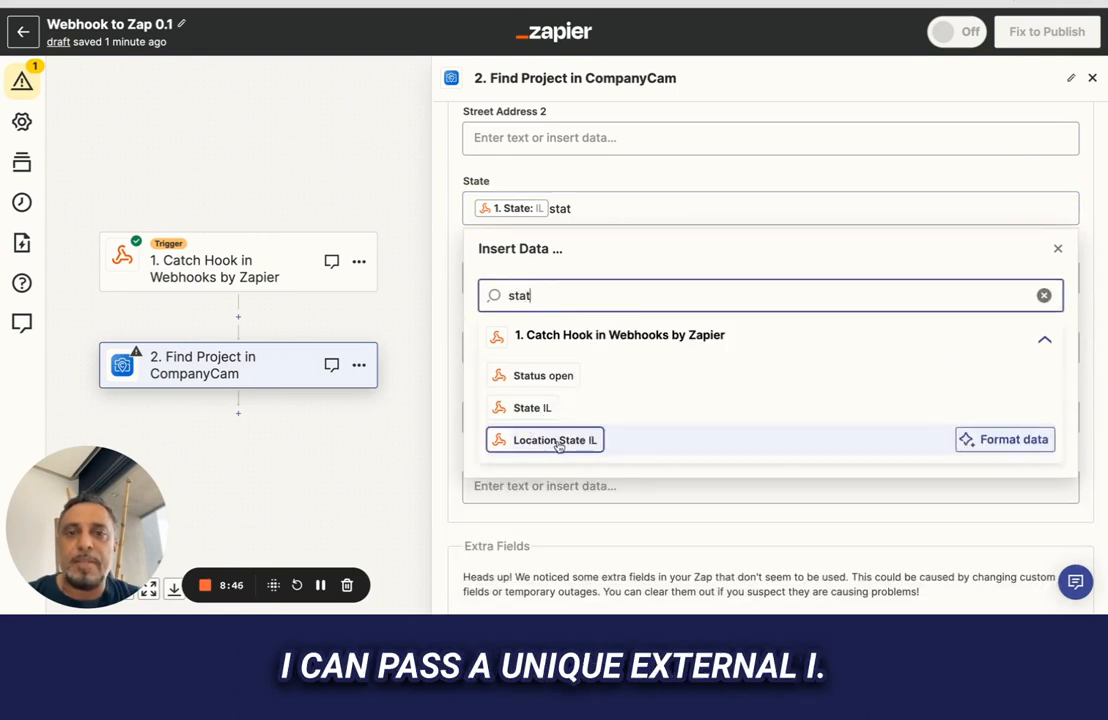
click(581, 208)
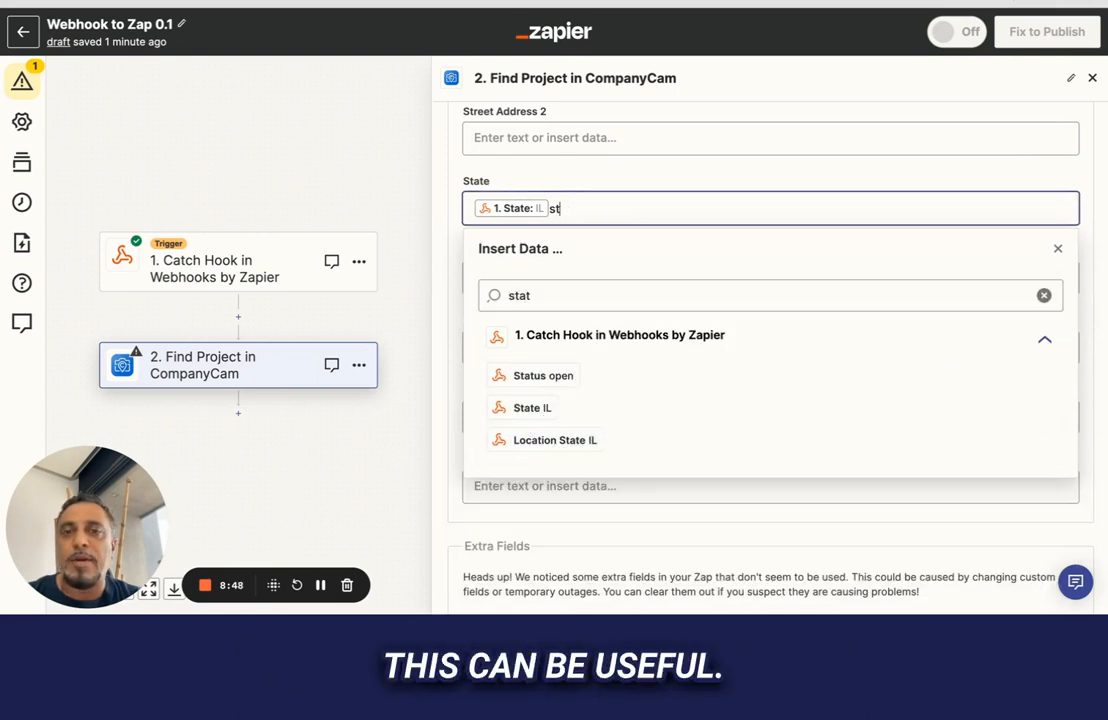
key(BackSpace)
key(BackSpace)
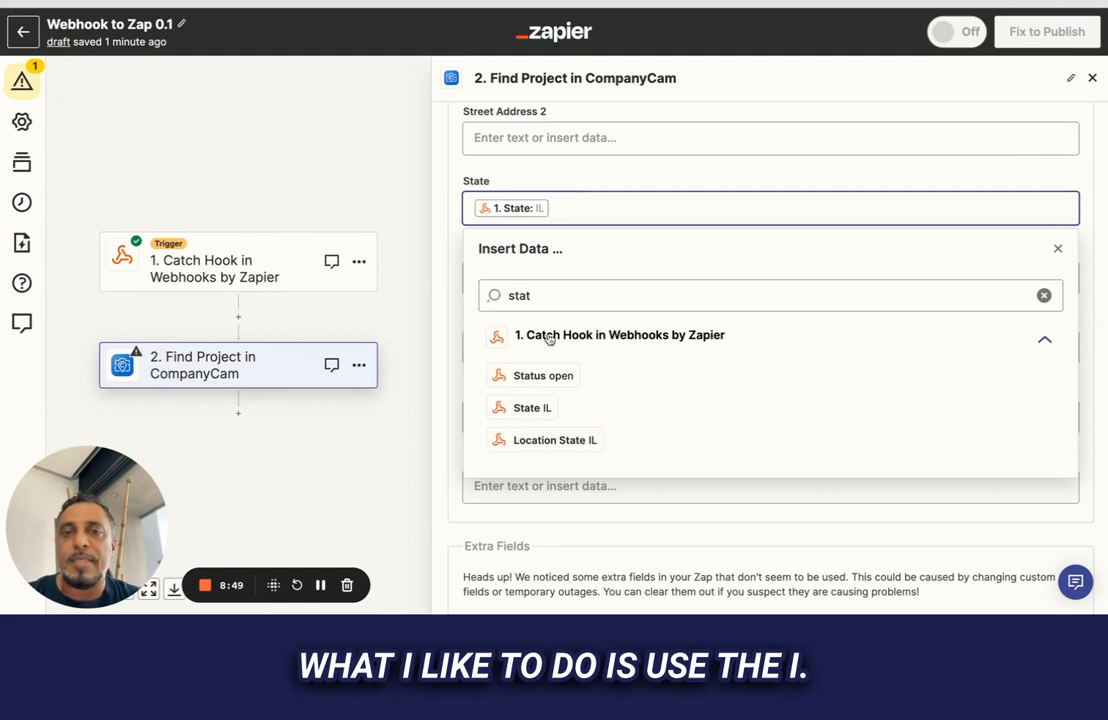
click(459, 232)
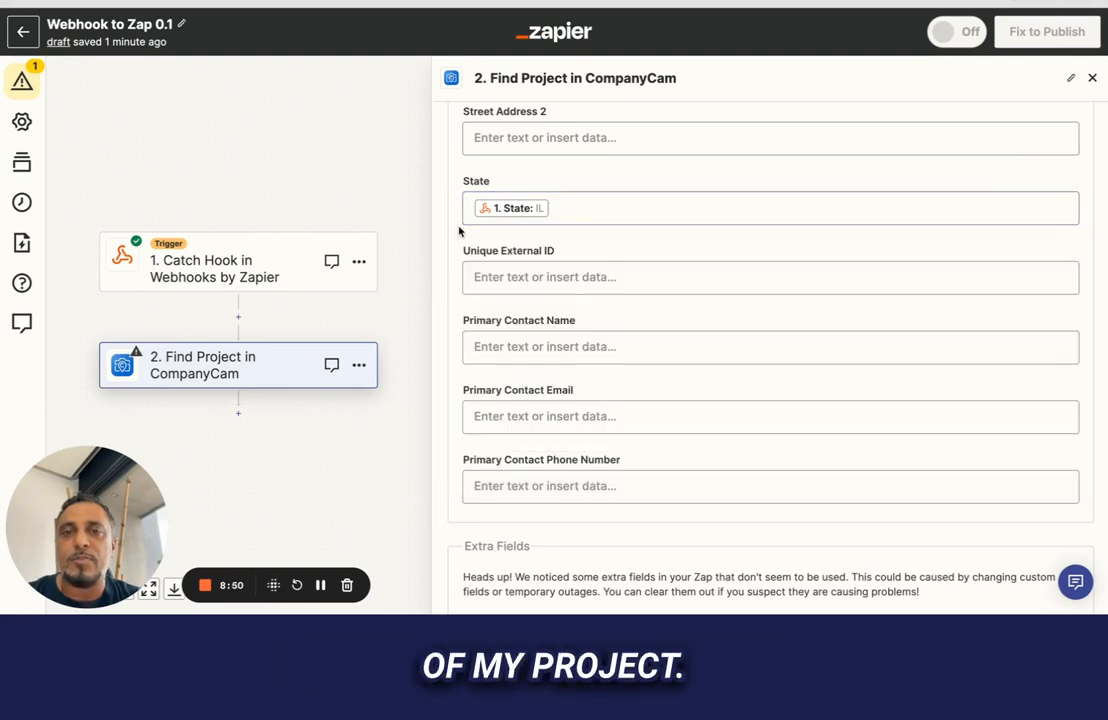
Step: Try the trigger's ID value as the new project's Unique External ID, and clear the field again
click(504, 282)
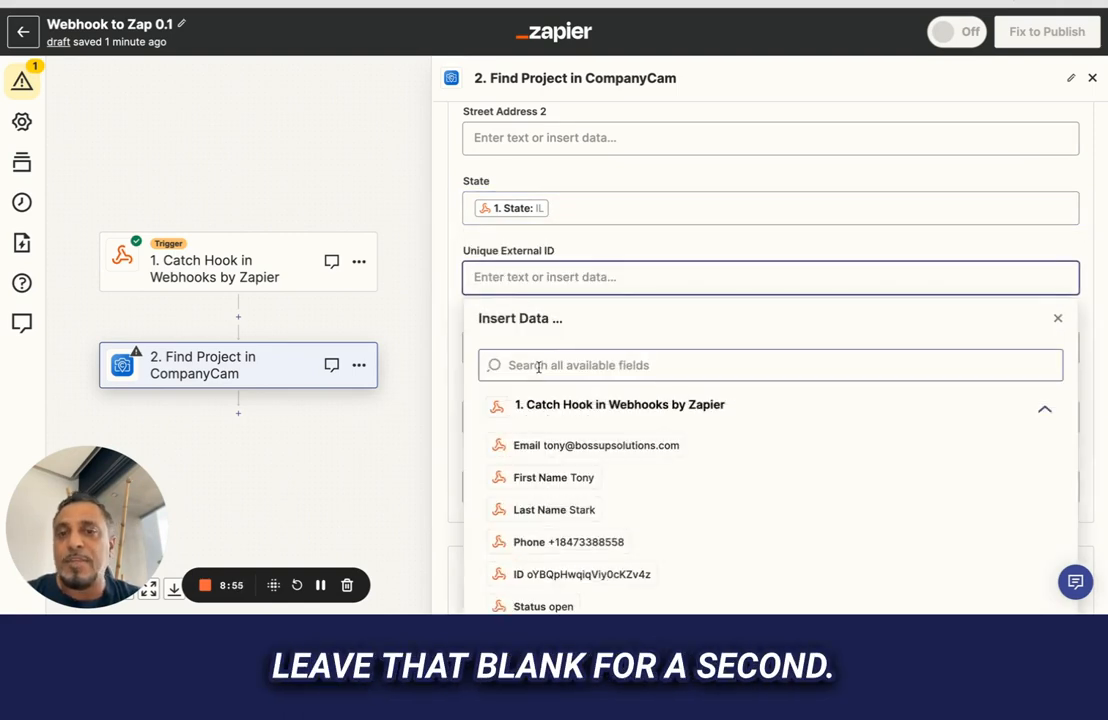
click(540, 572)
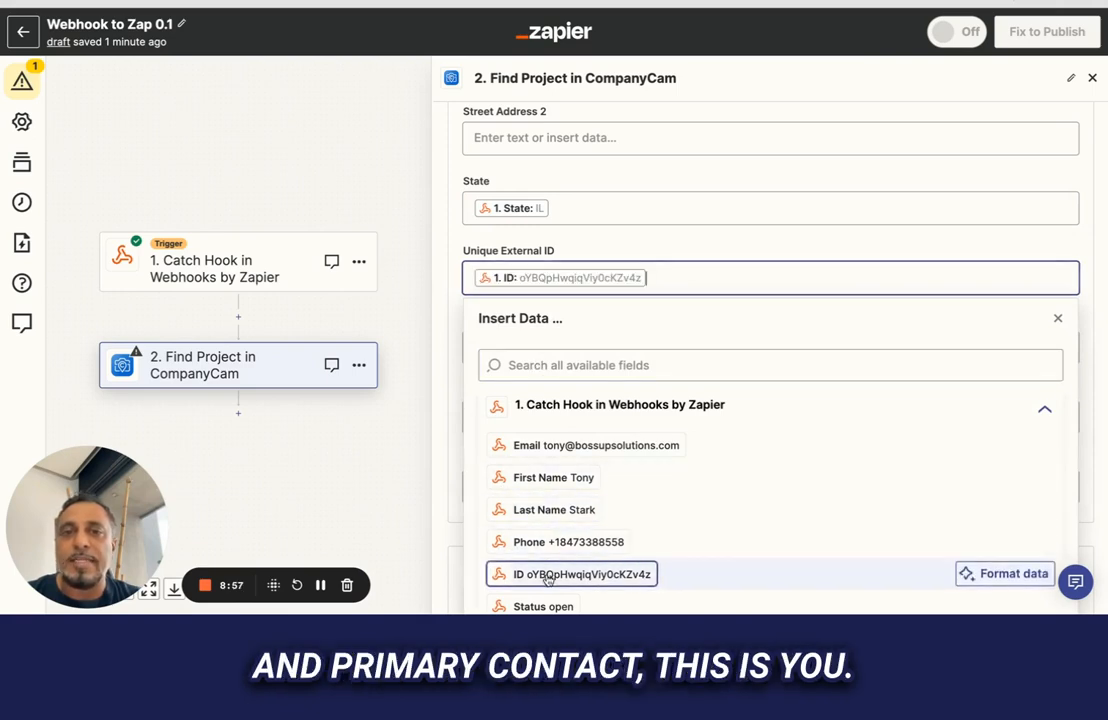
click(471, 253)
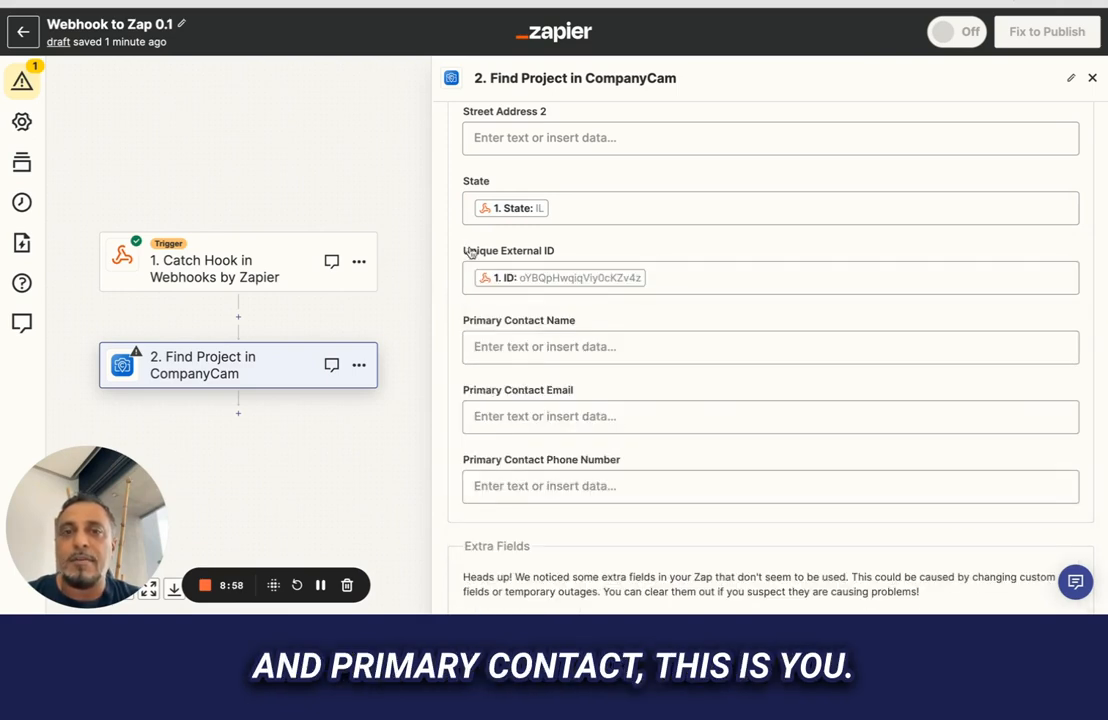
click(654, 277)
key(BackSpace)
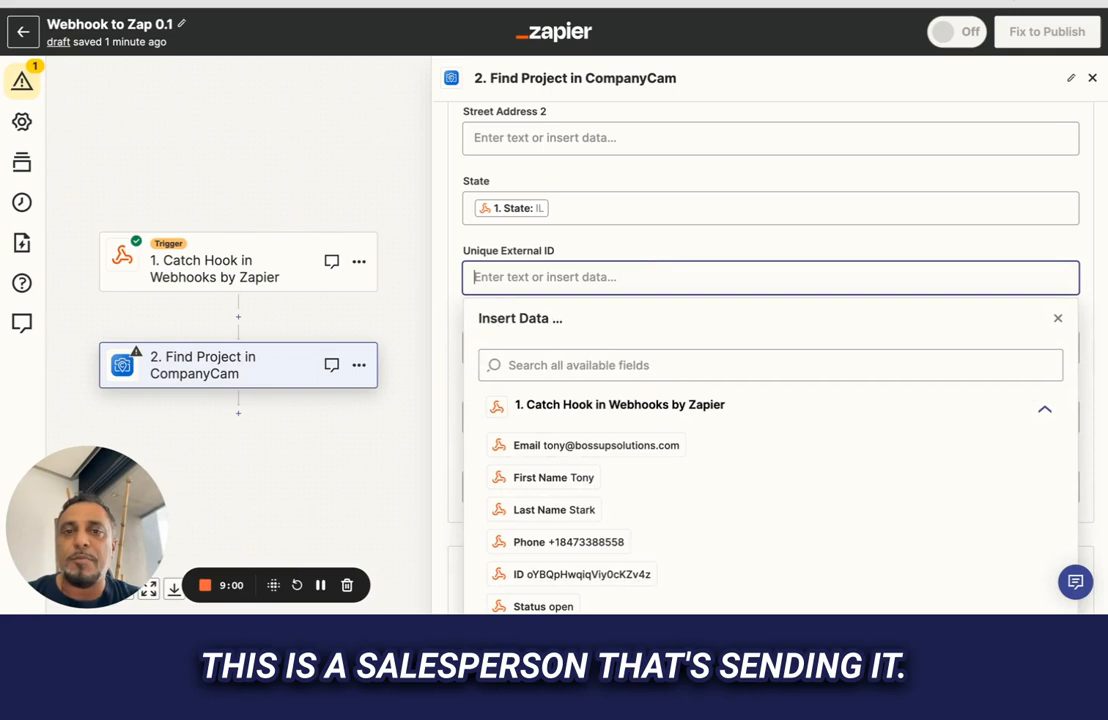
click(502, 250)
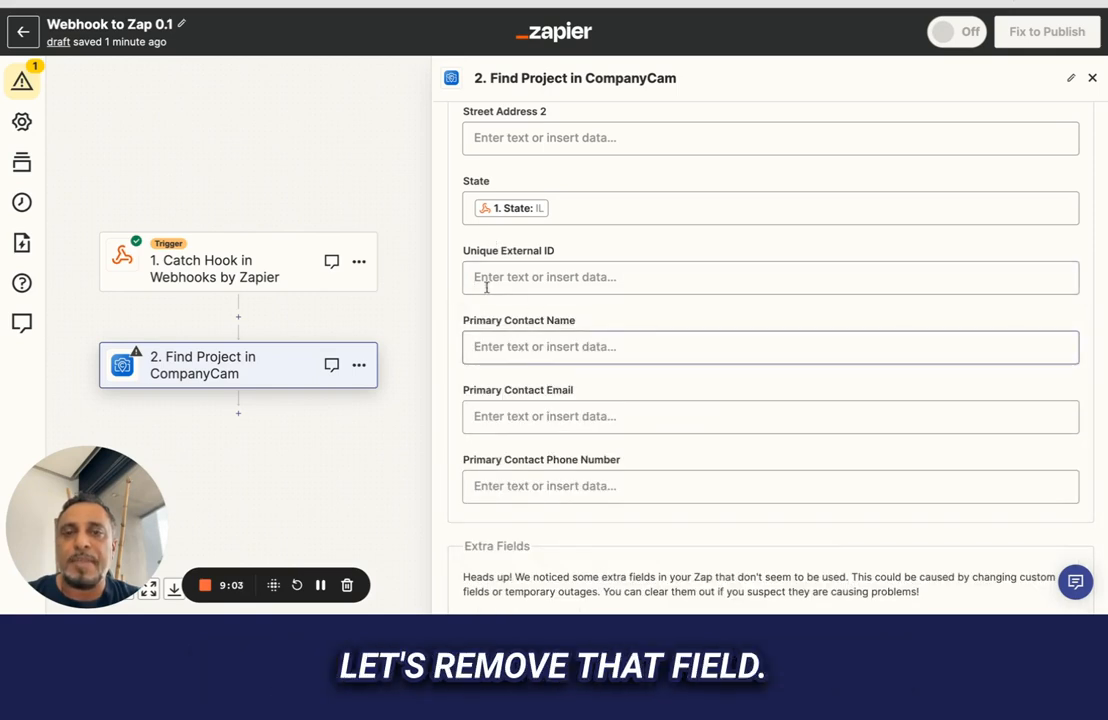
click(464, 346)
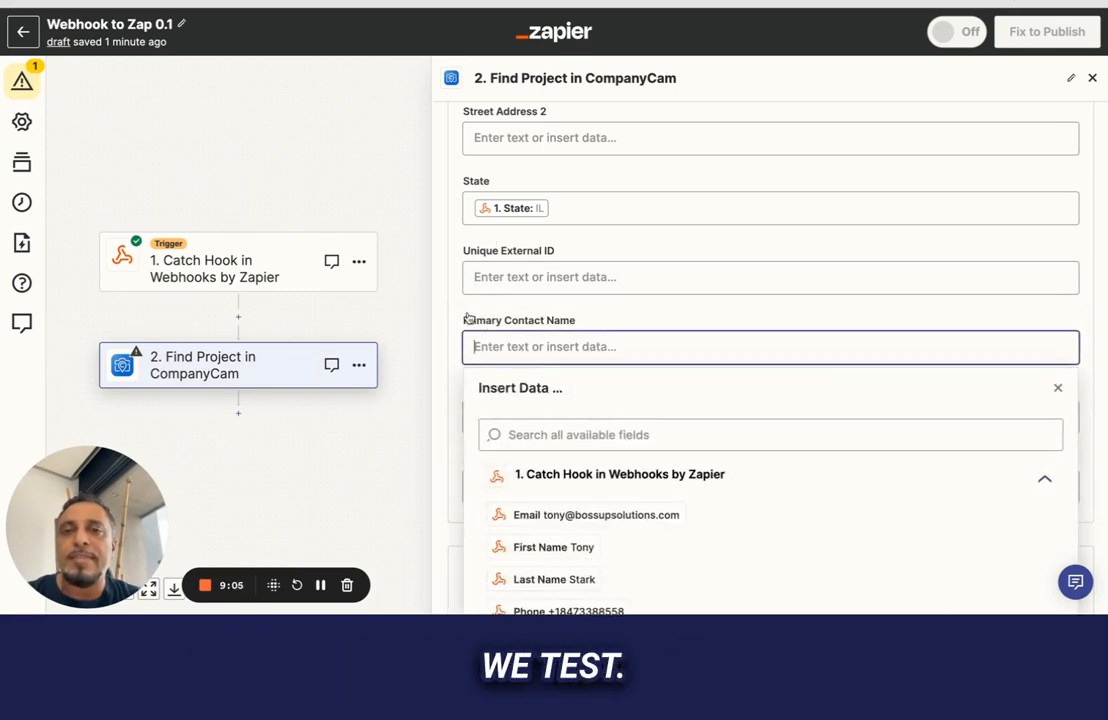
click(466, 318)
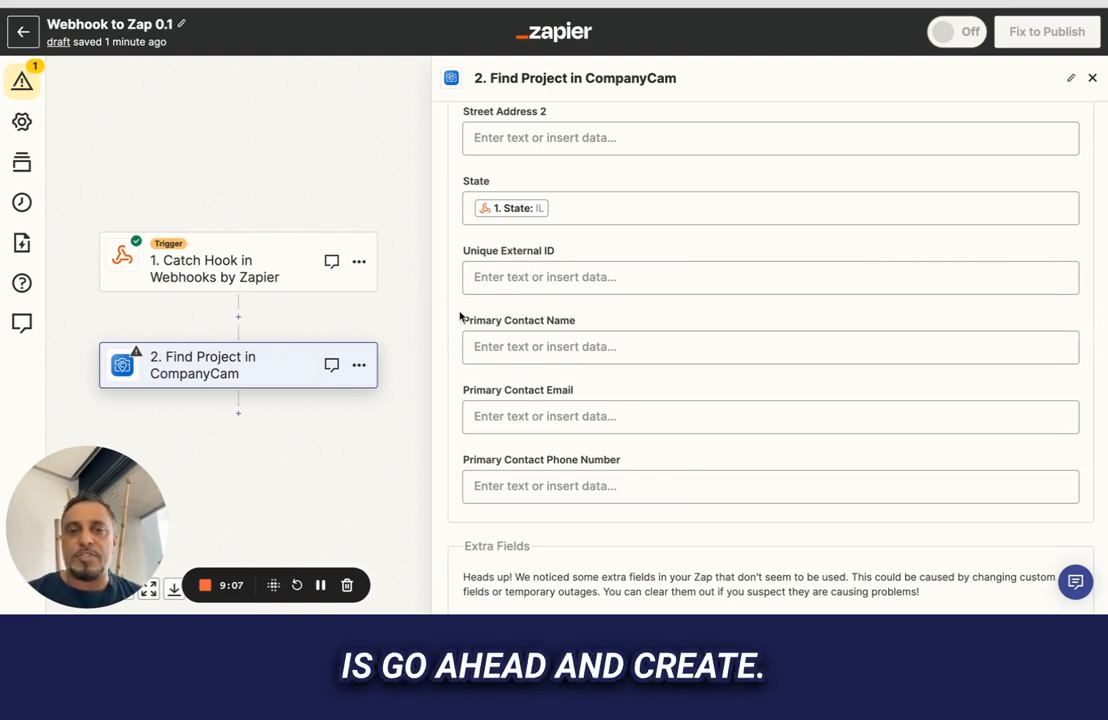
Step: Remove the unused extra field Zap Search Success On Miss and continue to the action's test
scroll(460, 316, down, 3)
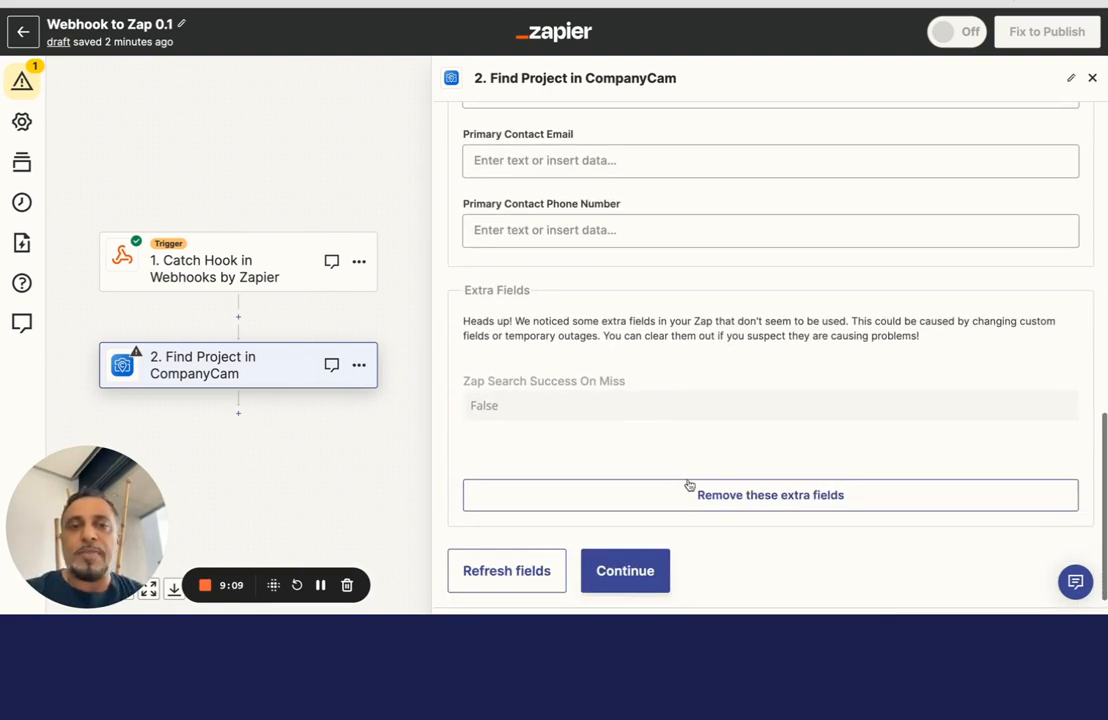
click(690, 490)
click(628, 539)
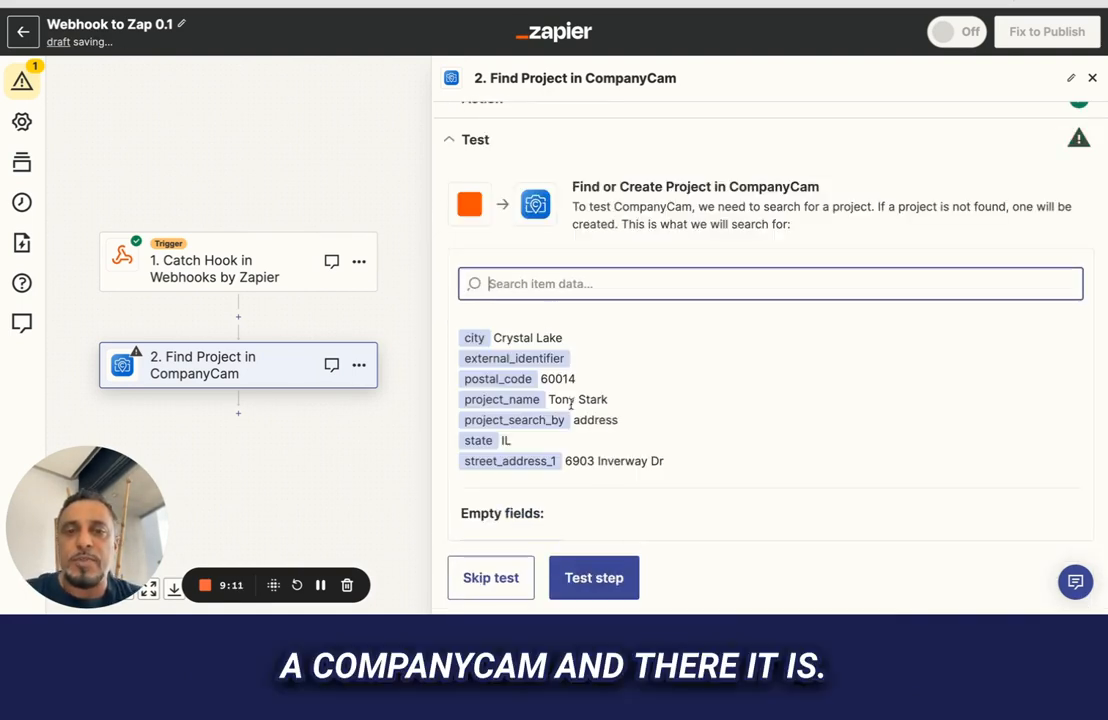
Step: Test the Find or Create Project action with the sample lead and review the project data it returns
click(588, 590)
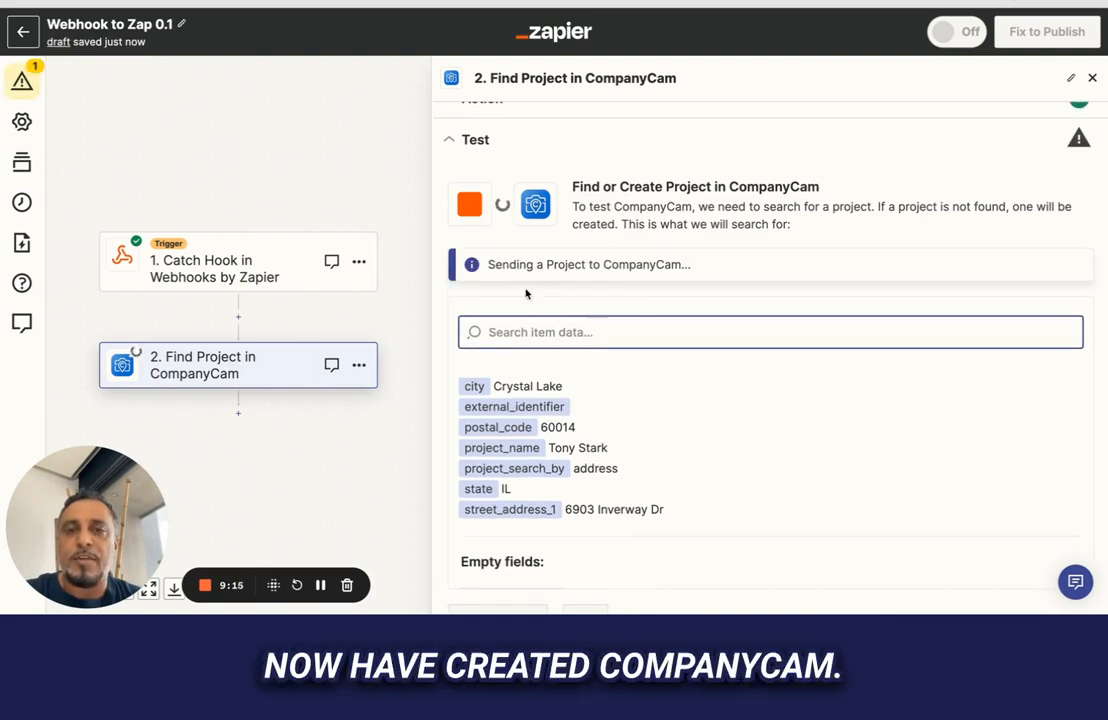
scroll(568, 447, down, 5)
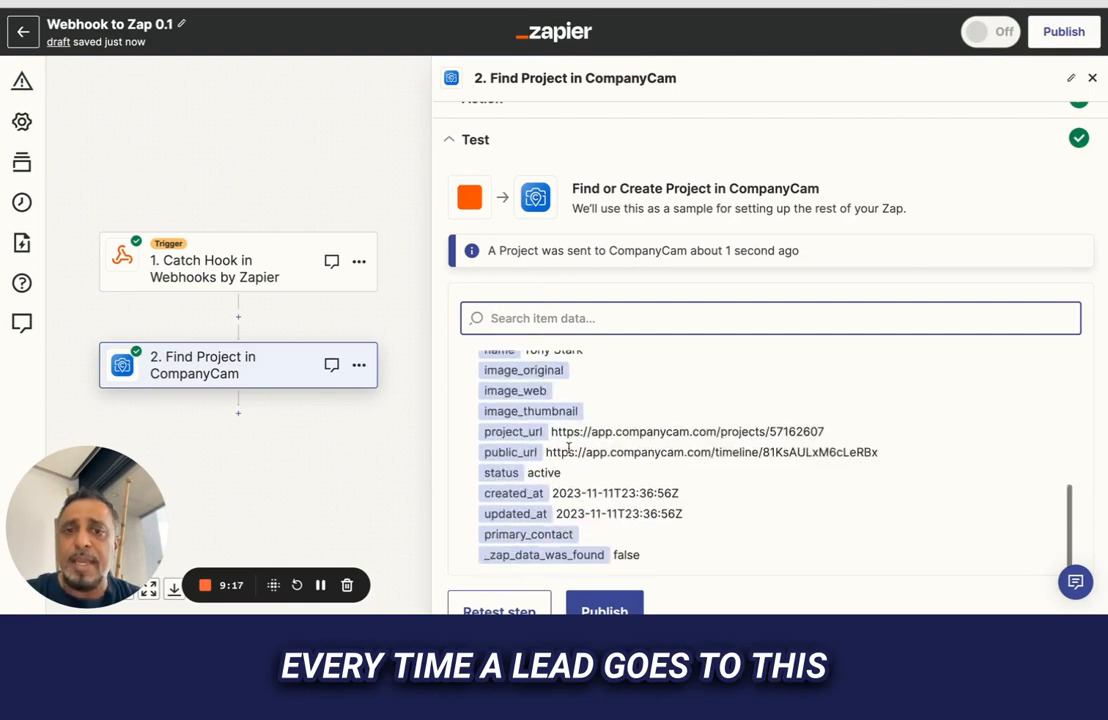
scroll(568, 447, down, 1)
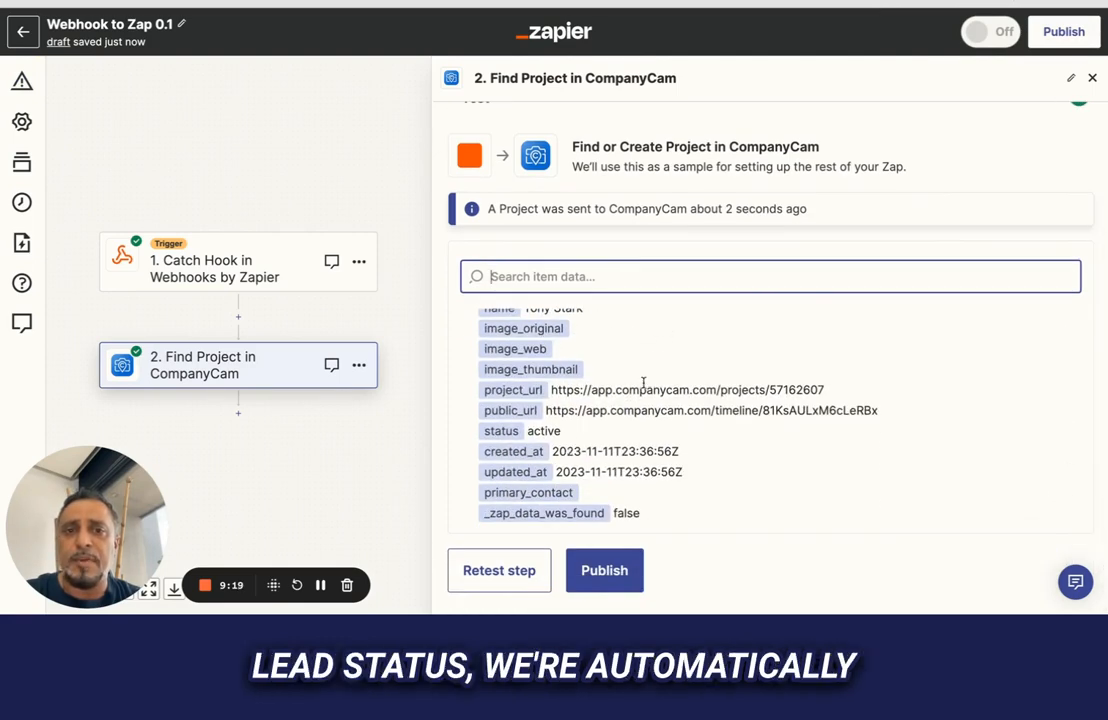
scroll(643, 383, up, 5)
scroll(643, 383, down, 5)
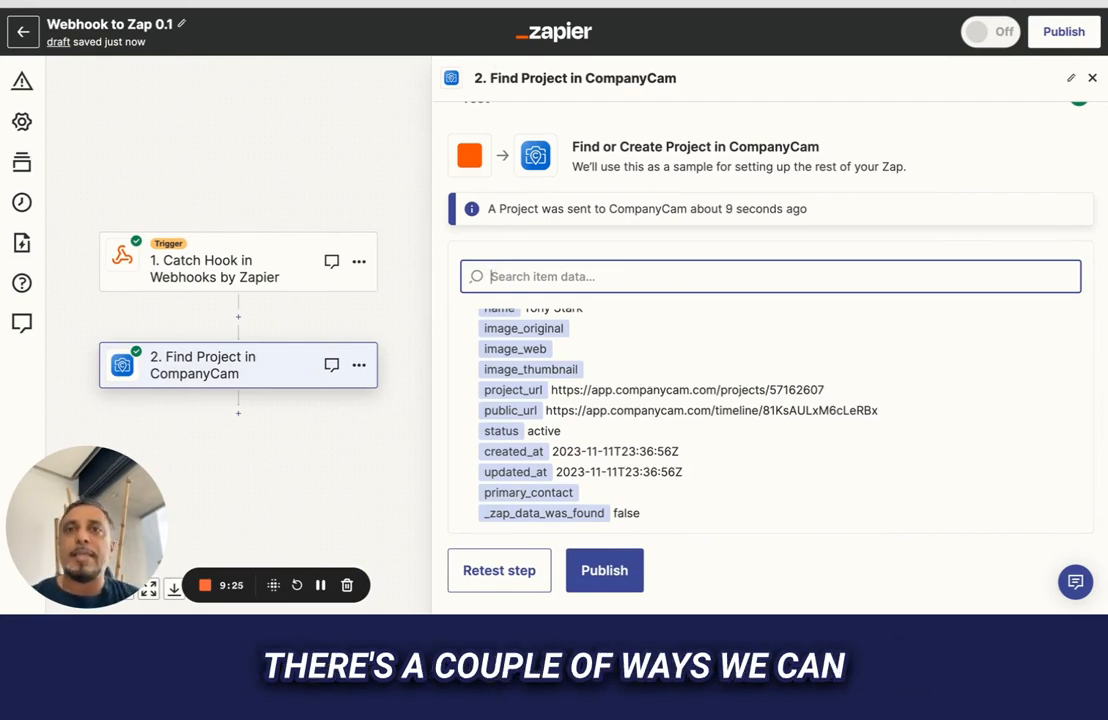
key(ctrl+Tab)
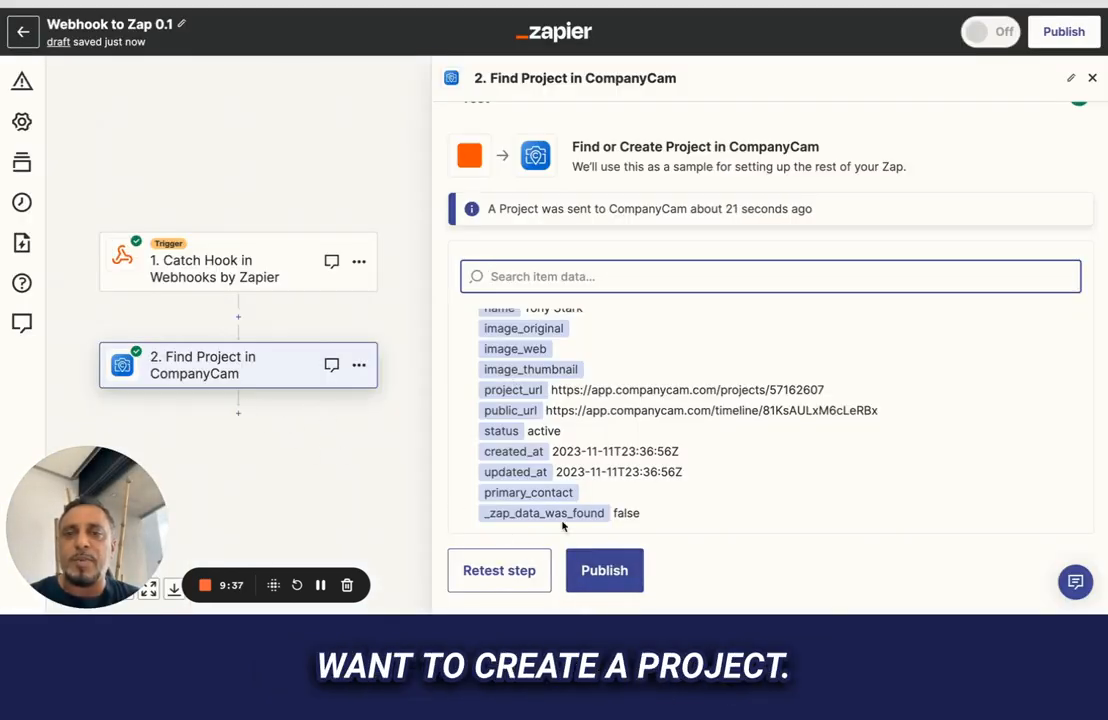
Step: Add a SumoQuote action after the CompanyCam step with the Create Project event and continue to its account setup
click(242, 414)
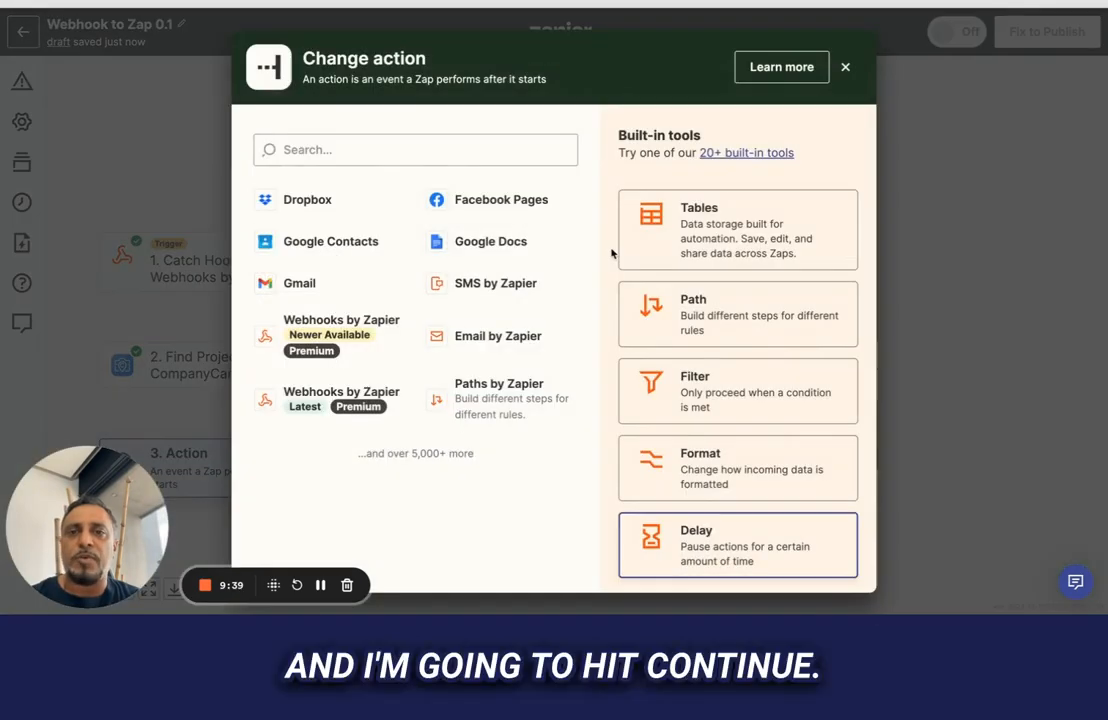
text(sumoq)
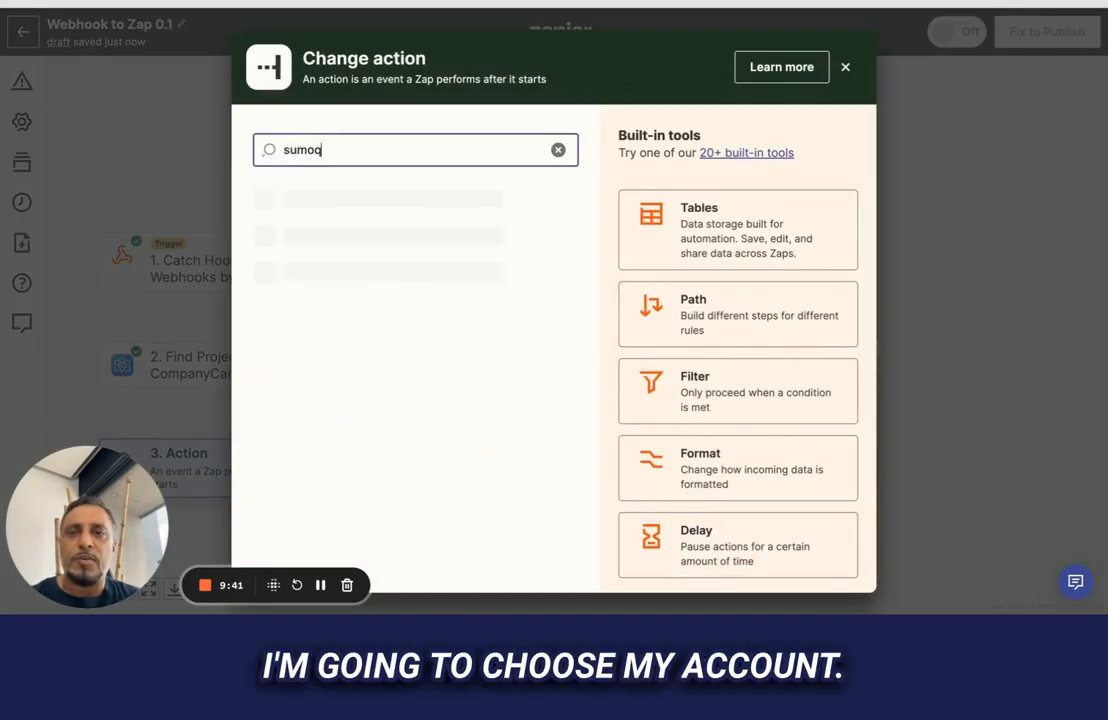
click(425, 206)
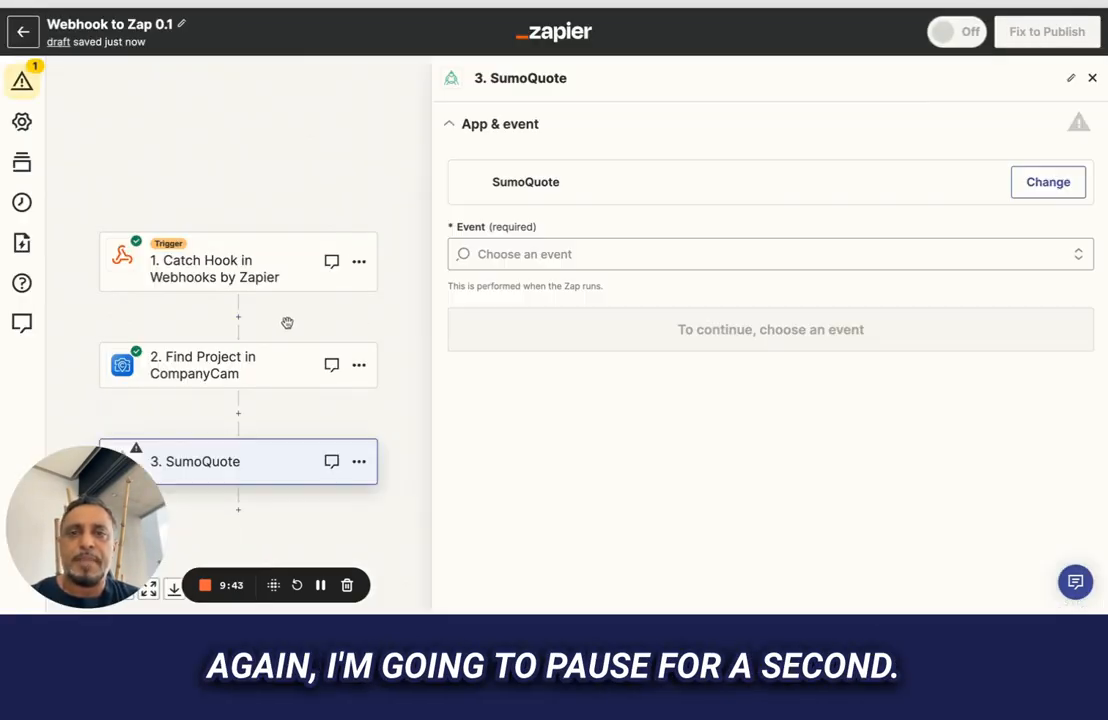
click(826, 256)
click(607, 331)
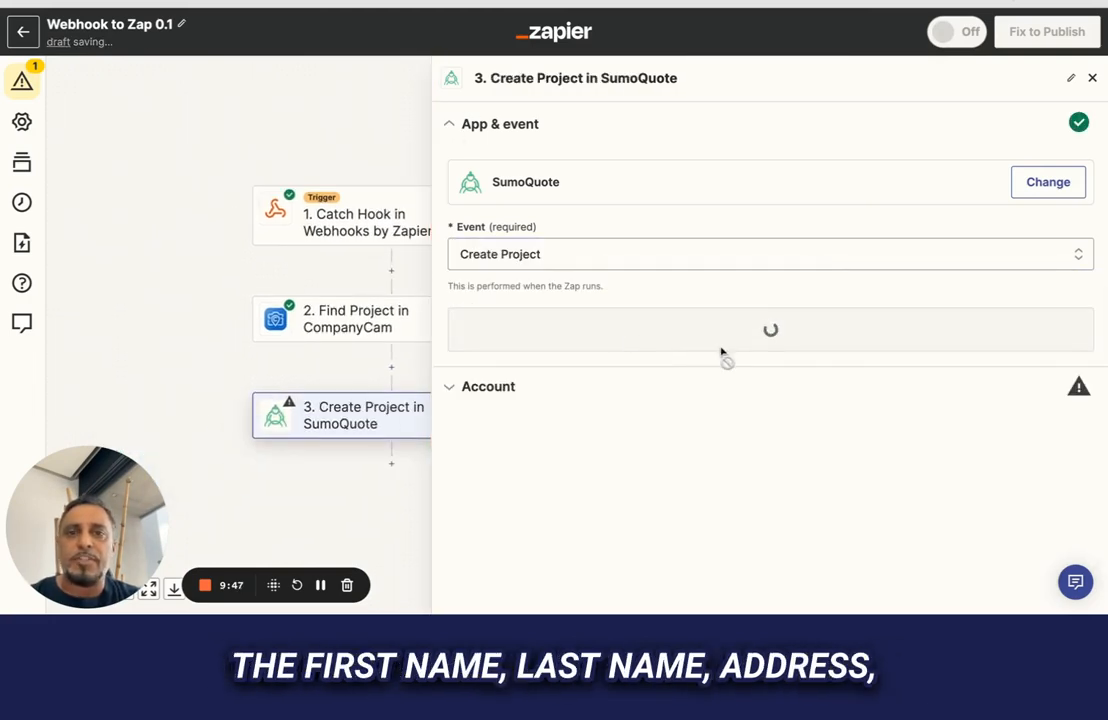
click(768, 338)
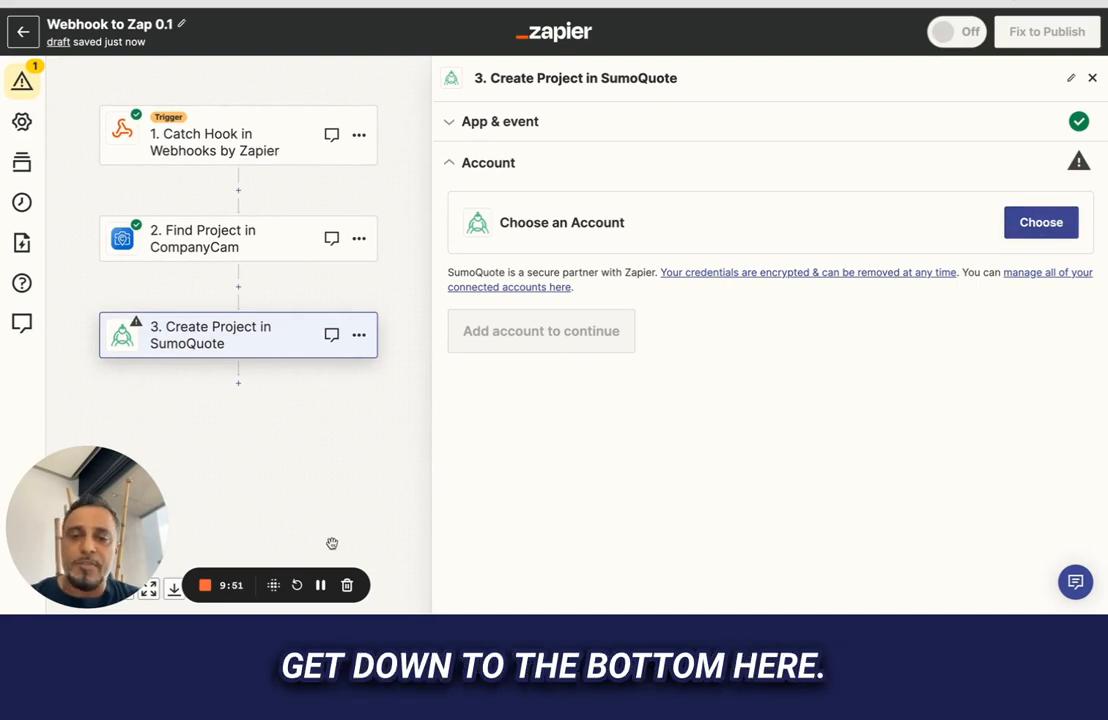
click(320, 585)
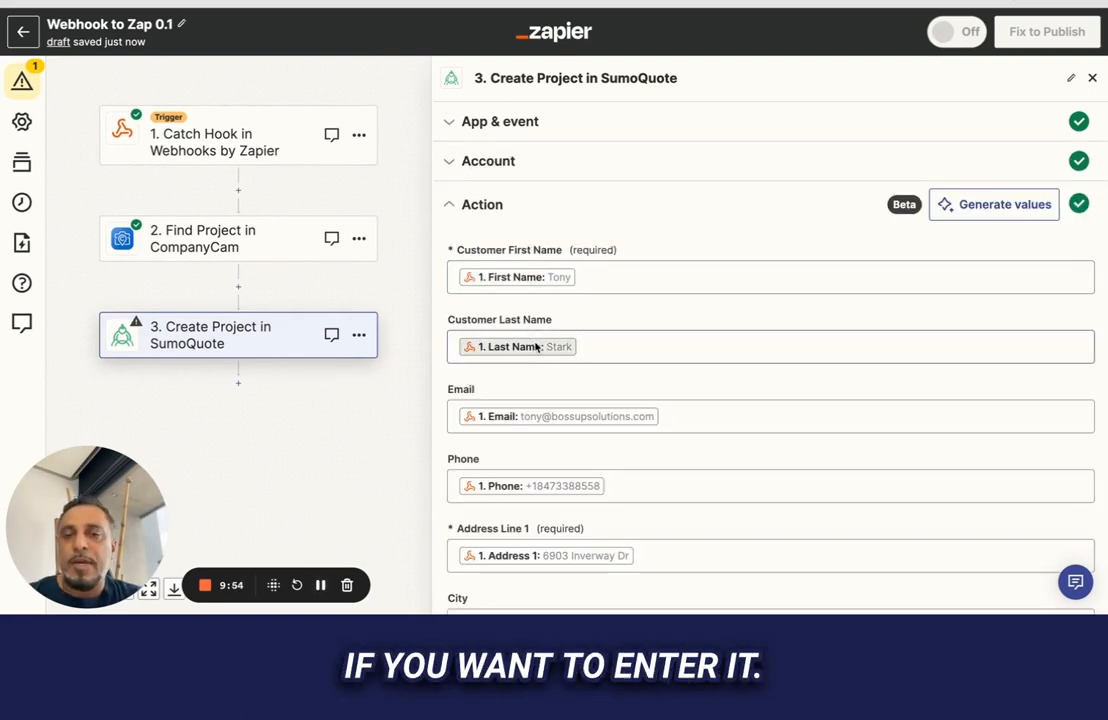
Step: Map the ID from the CompanyCam Find Project step to the SumoQuote action's CompanyCam Project Id
scroll(532, 340, down, 2)
scroll(535, 347, down, 1)
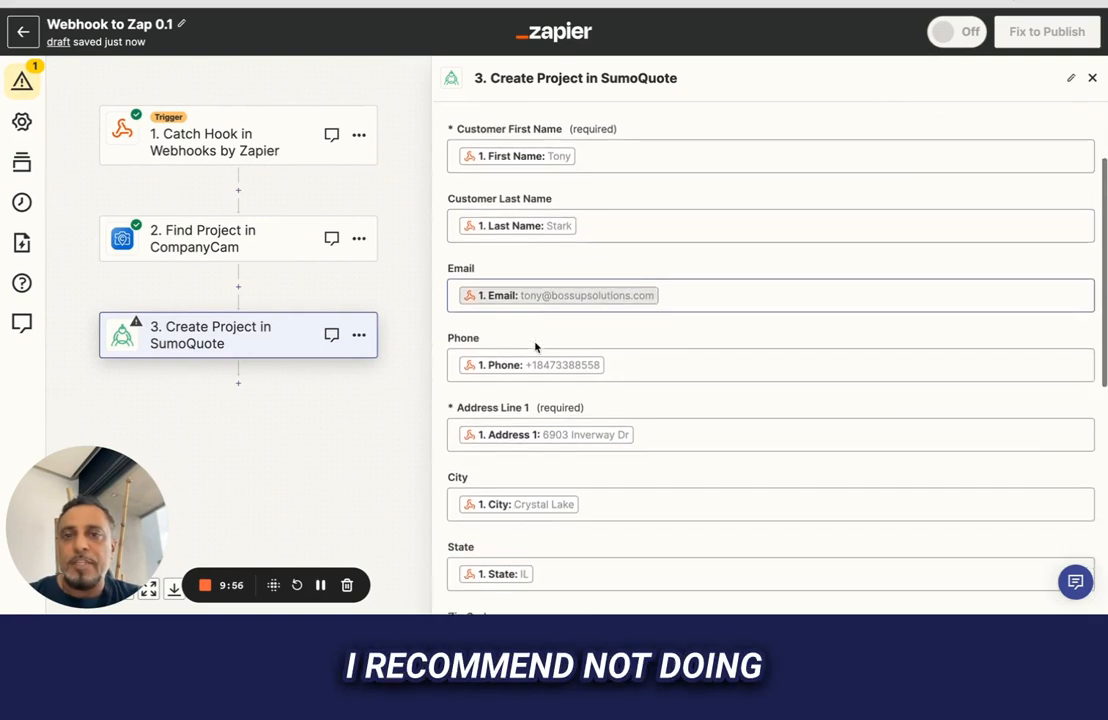
scroll(535, 347, down, 2)
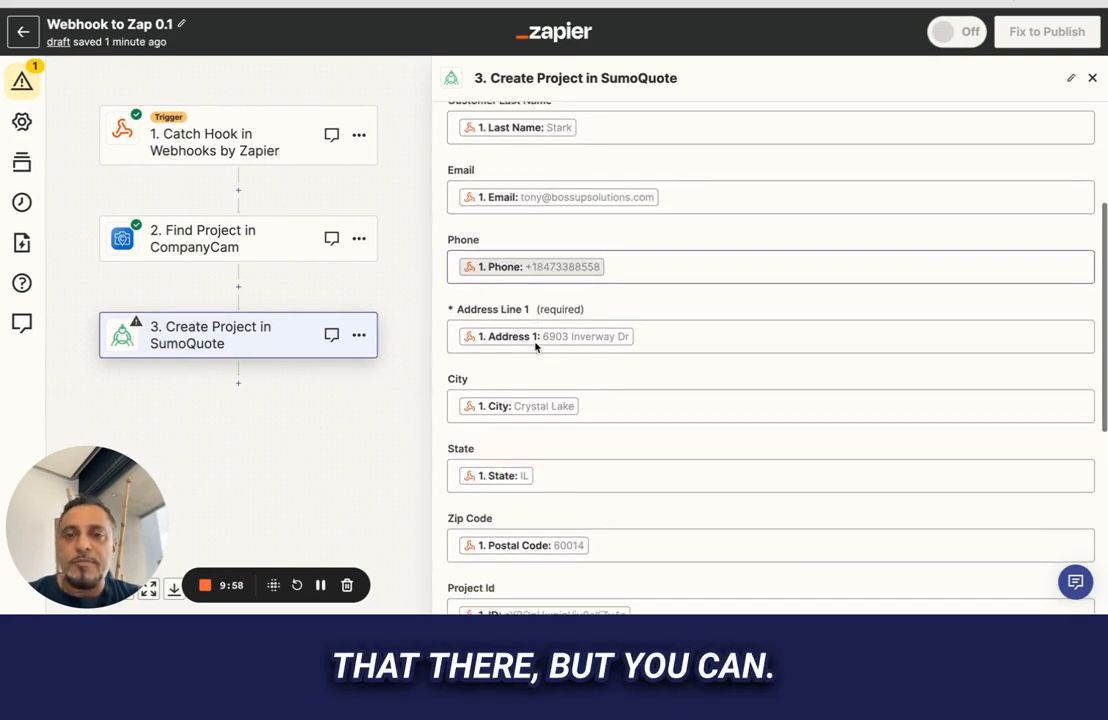
scroll(535, 342, down, 7)
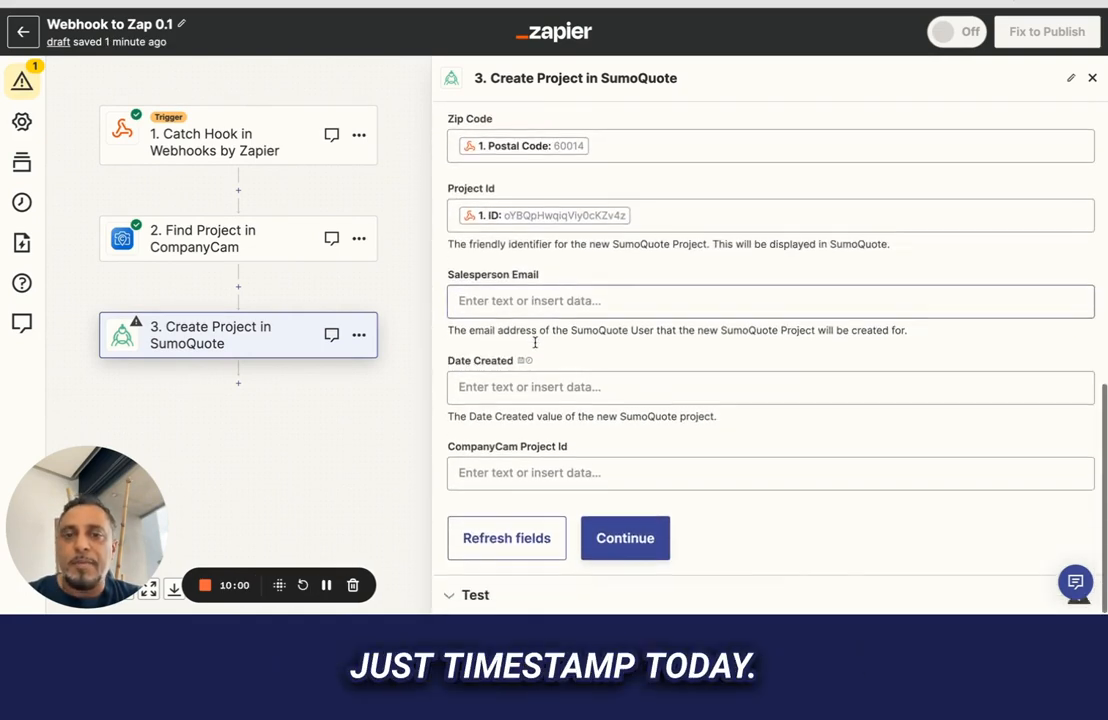
click(506, 299)
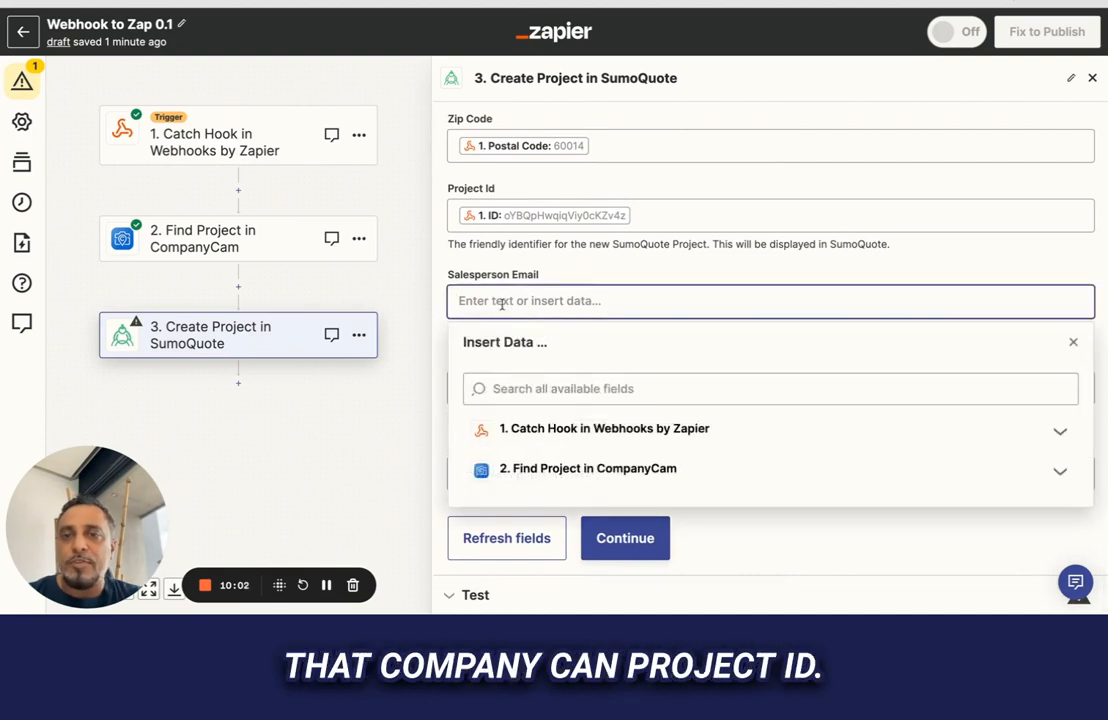
click(468, 265)
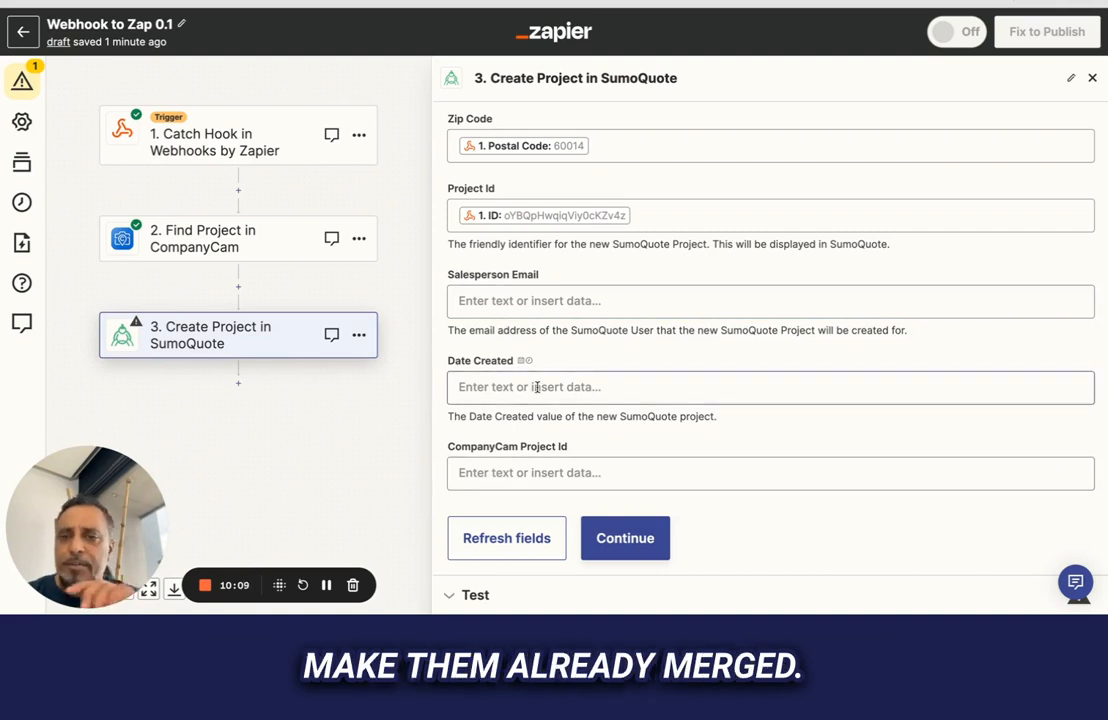
click(524, 473)
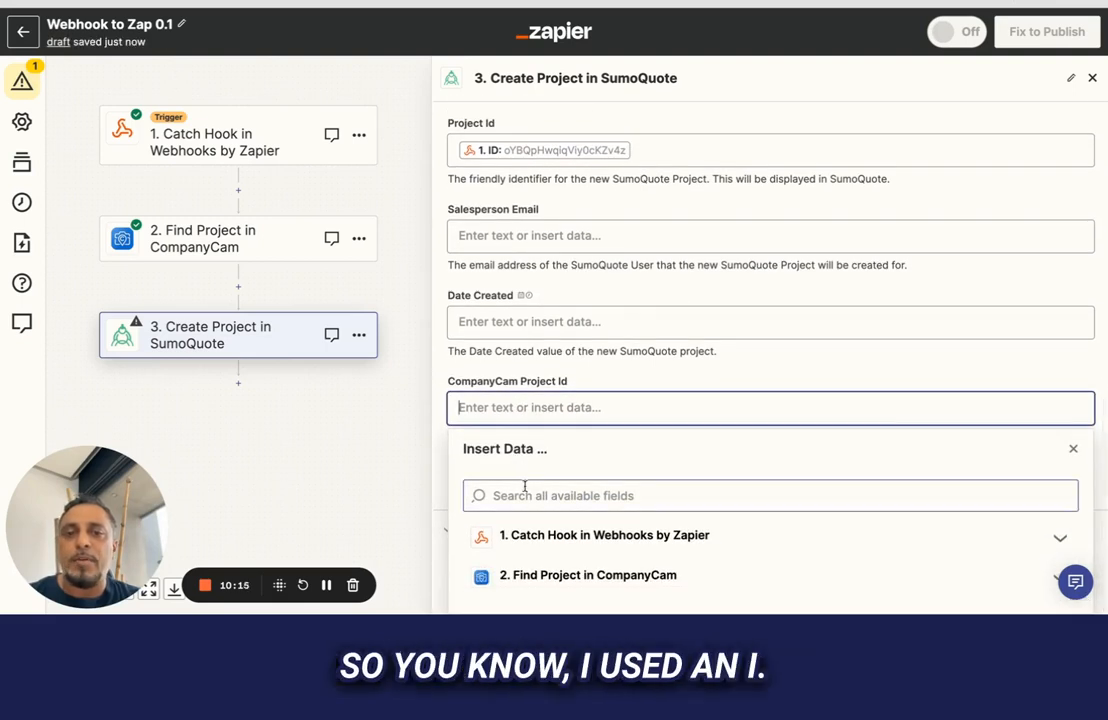
click(512, 578)
click(519, 403)
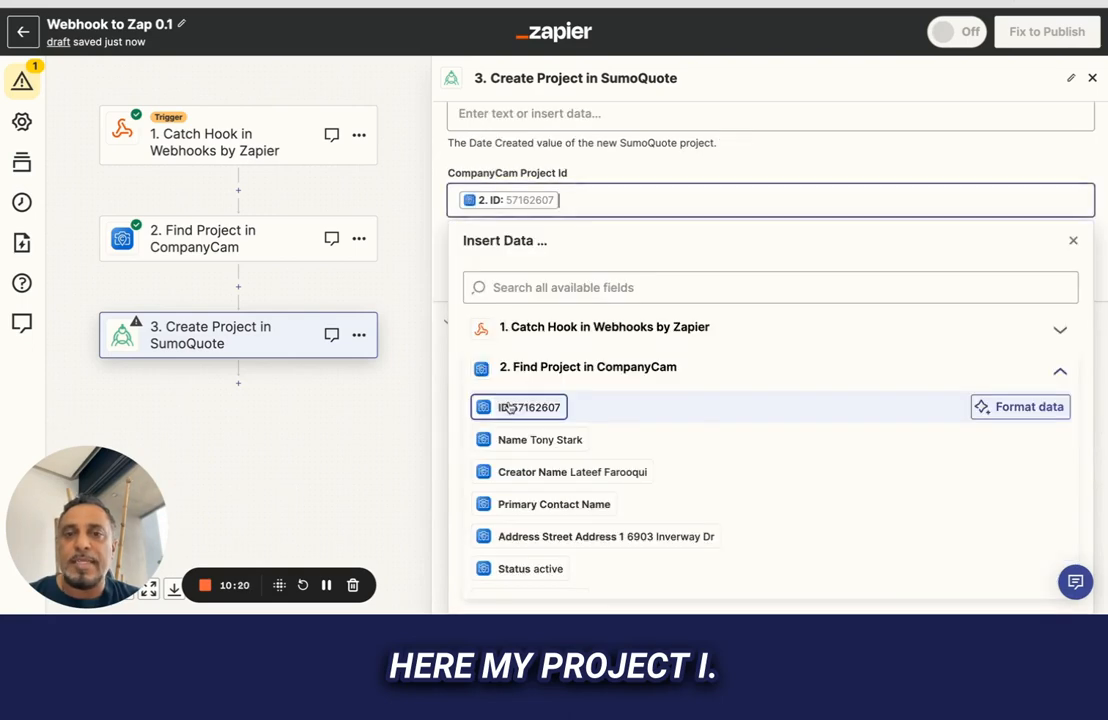
click(445, 190)
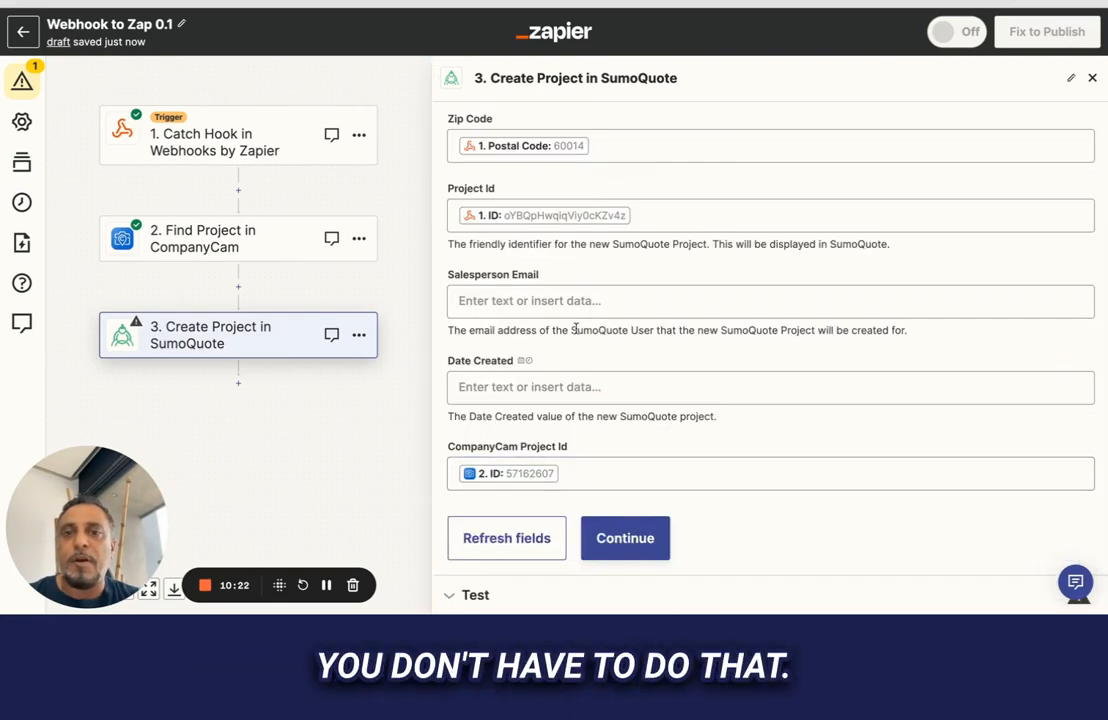
Step: Check the SumoQuote action's mapped customer, address and Project Id fields and continue to its test
scroll(575, 329, up, 4)
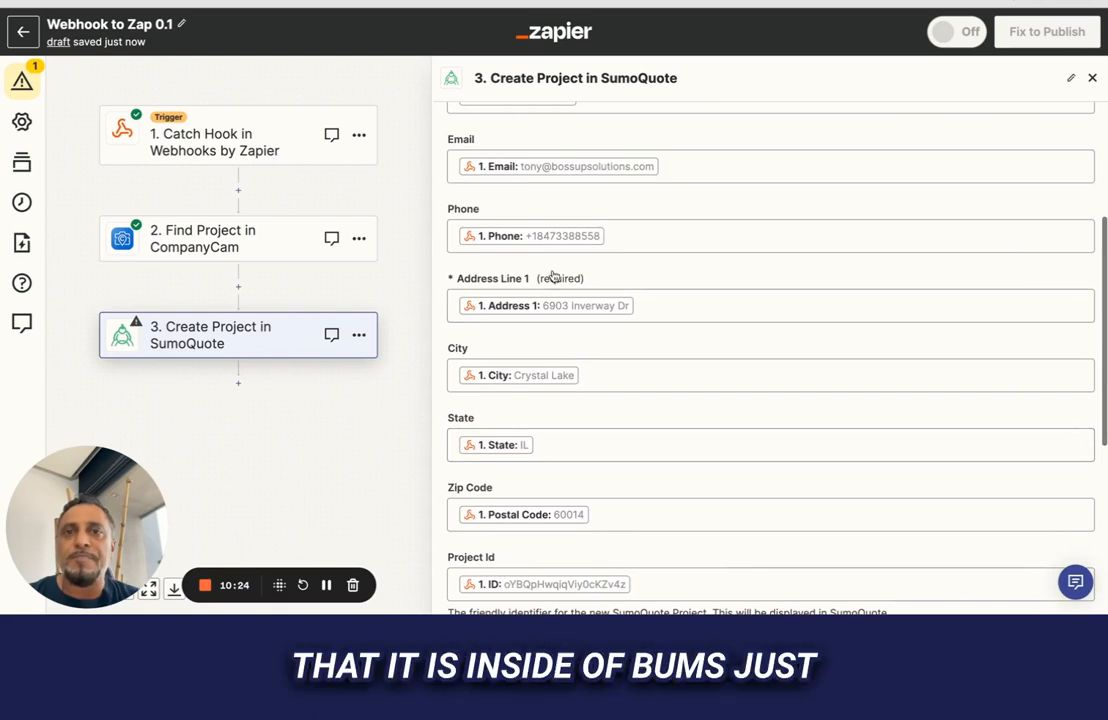
scroll(553, 277, up, 3)
scroll(554, 334, down, 5)
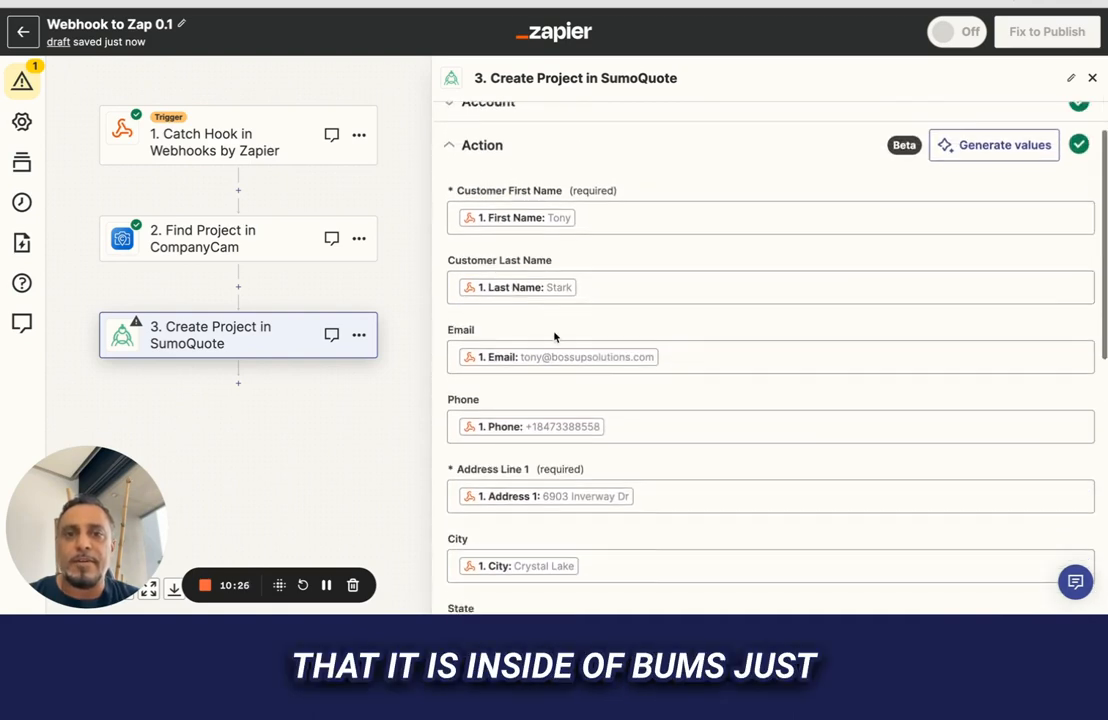
scroll(554, 334, down, 2)
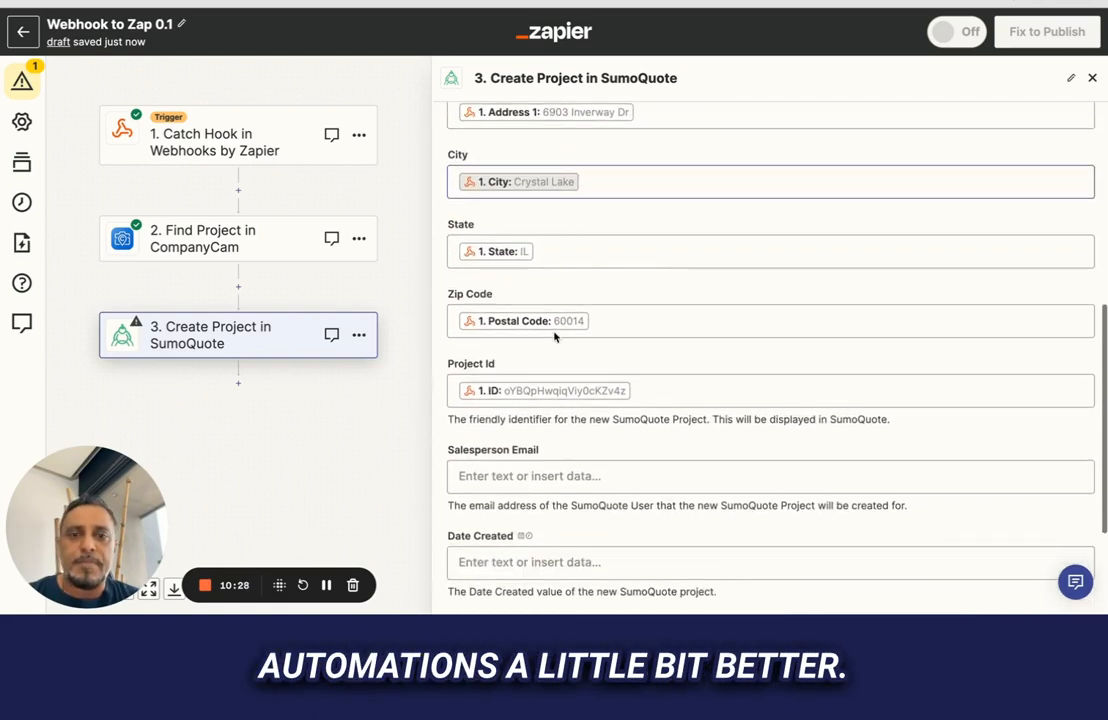
click(645, 385)
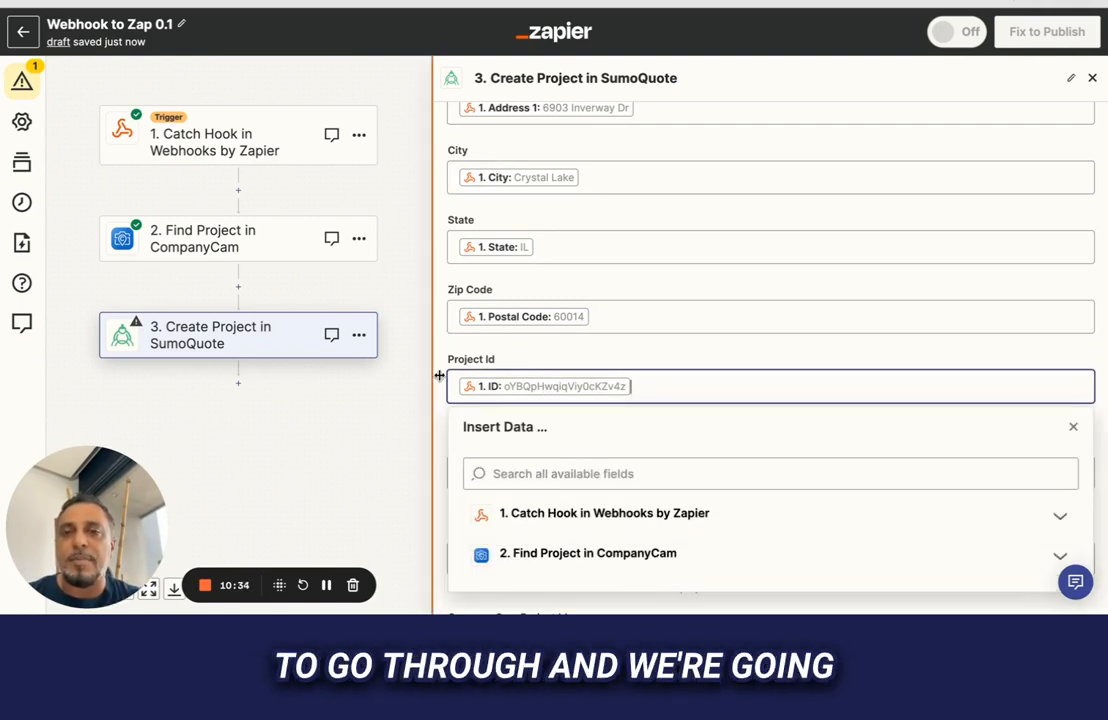
click(440, 342)
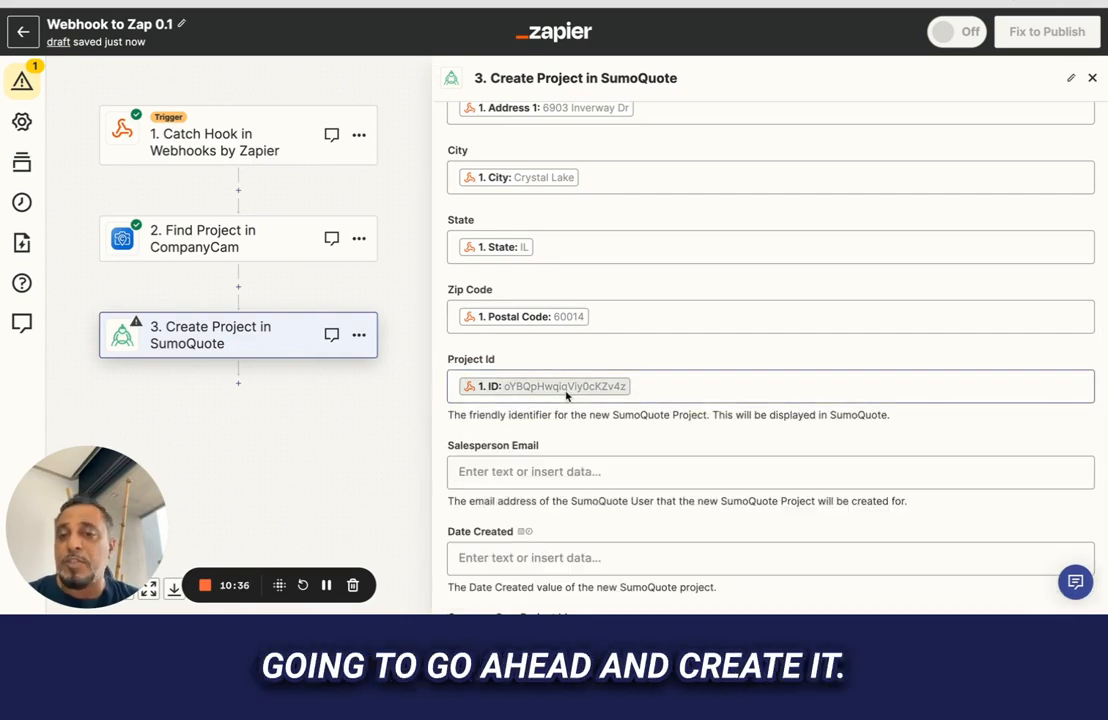
scroll(566, 390, down, 2)
click(627, 539)
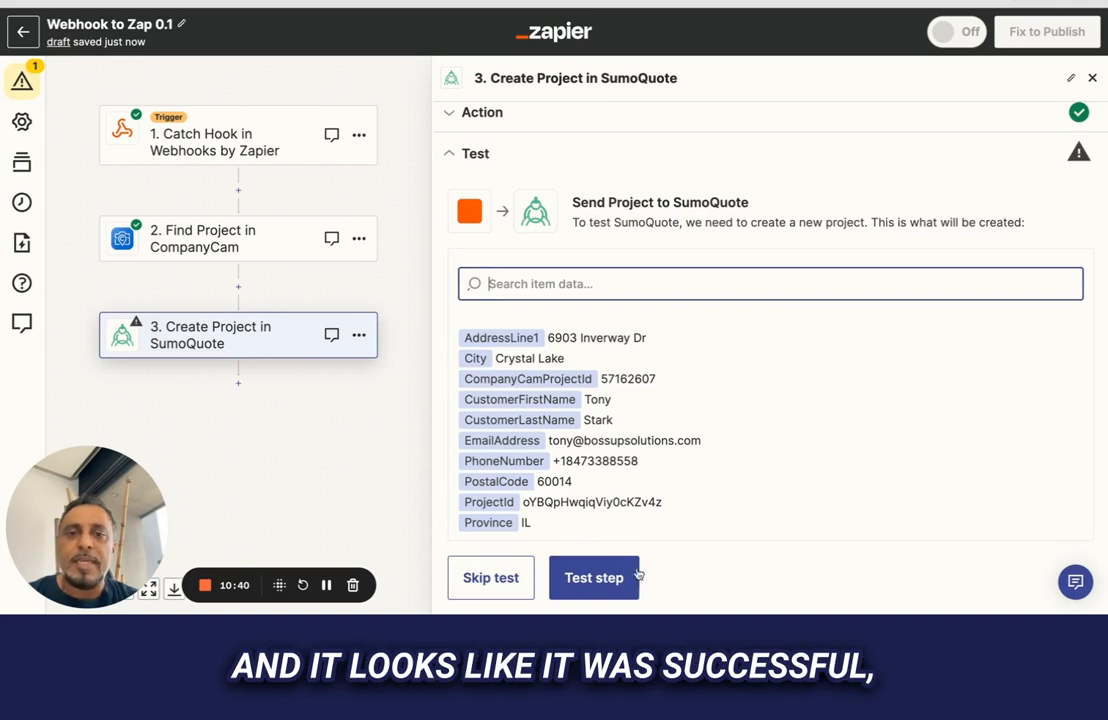
Step: Test the Create Project action with the sample lead and review the SumoQuote project data it returns
click(593, 578)
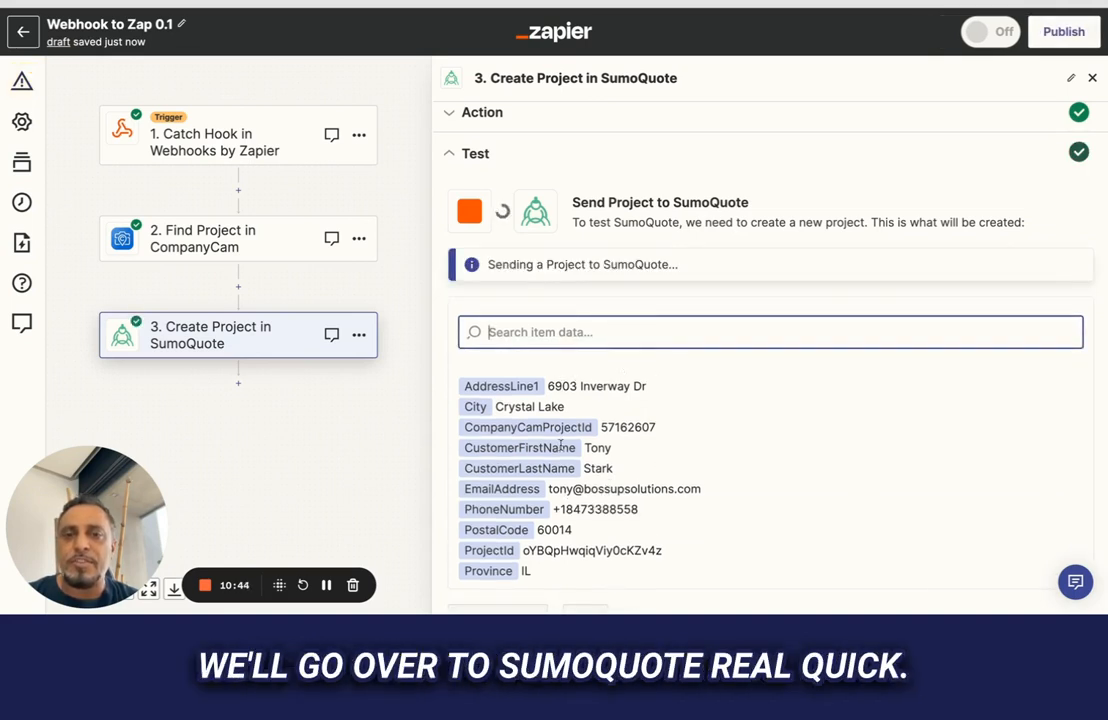
scroll(553, 421, down, 15)
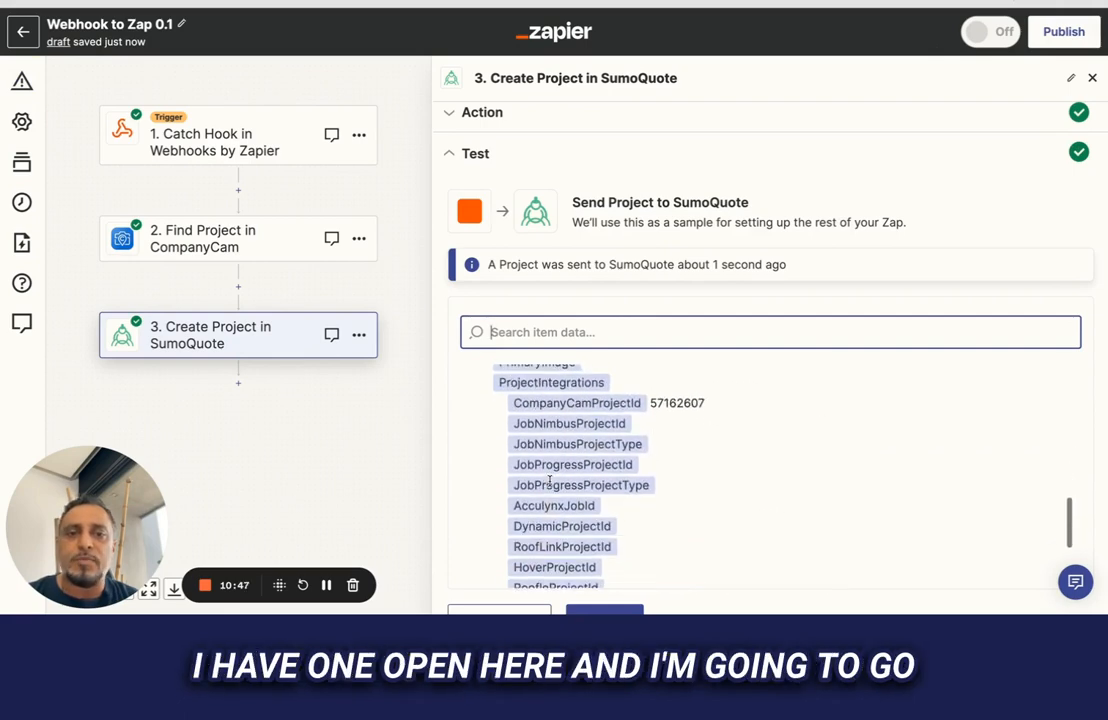
scroll(544, 446, up, 10)
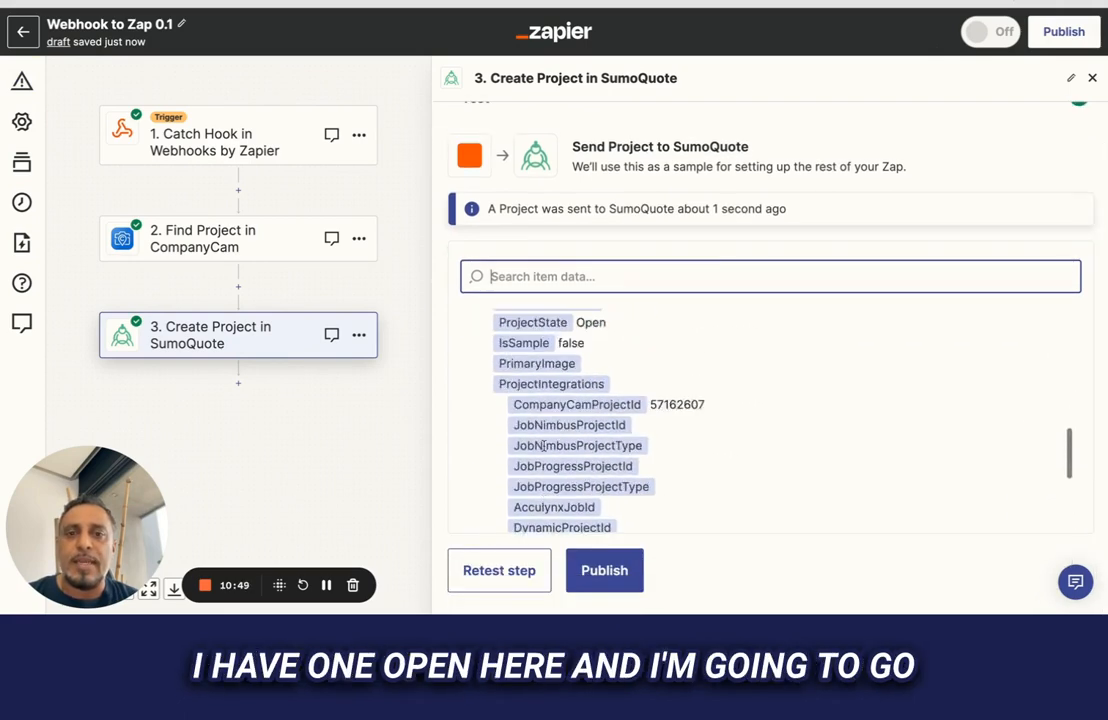
scroll(572, 399, down, 1)
scroll(572, 399, down, 10)
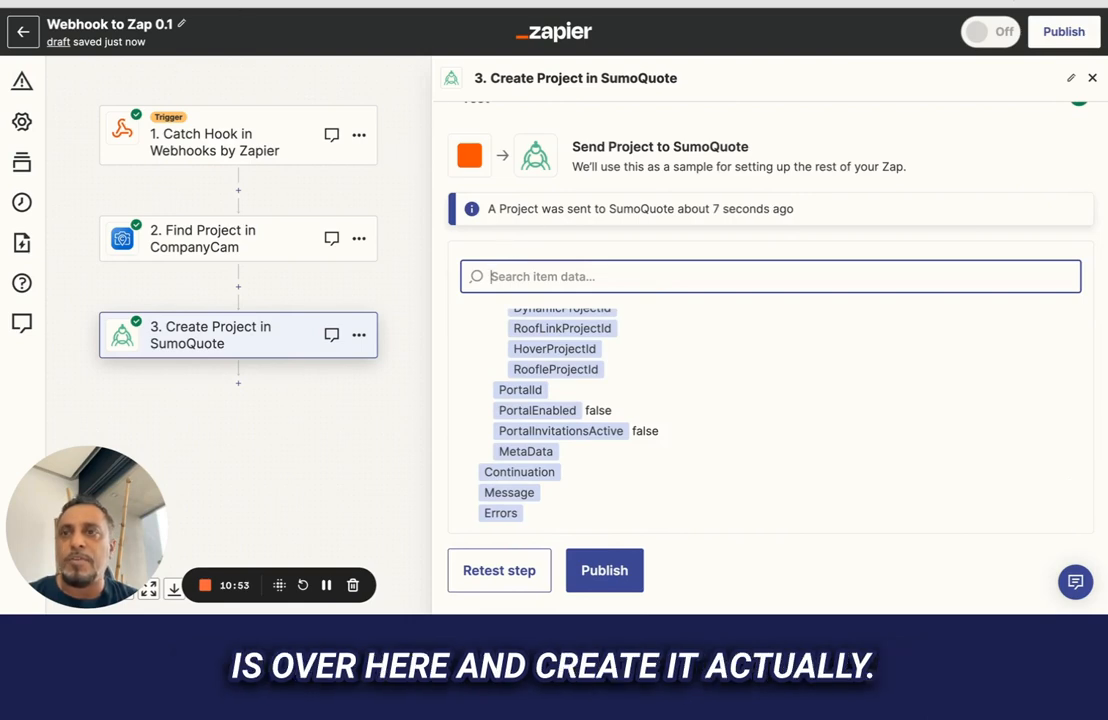
Step: Switch to the SumoQuote web app and refresh its Projects list to check for the newly sent project
key(ctrl+Tab)
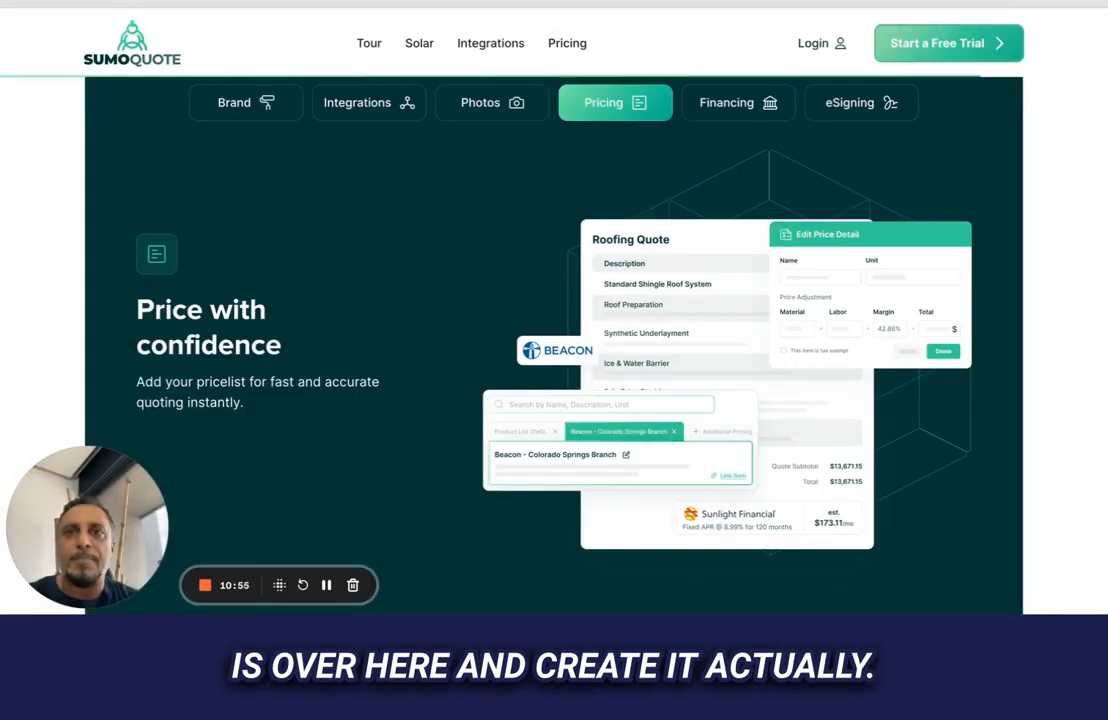
key(ctrl+Tab)
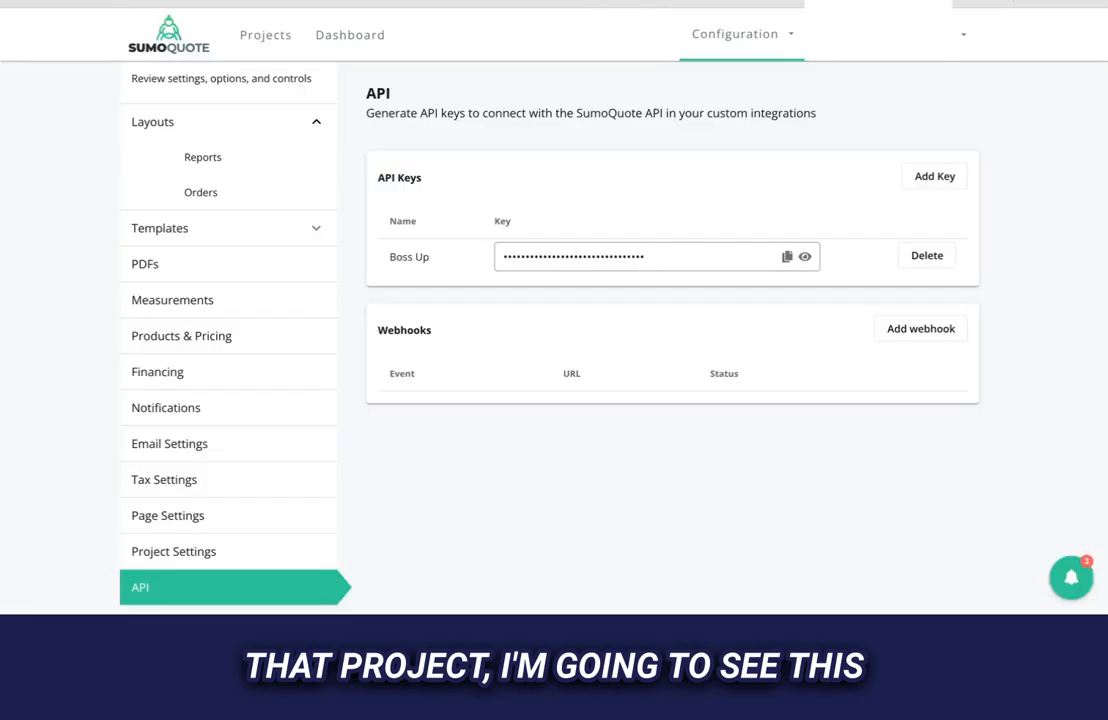
click(258, 38)
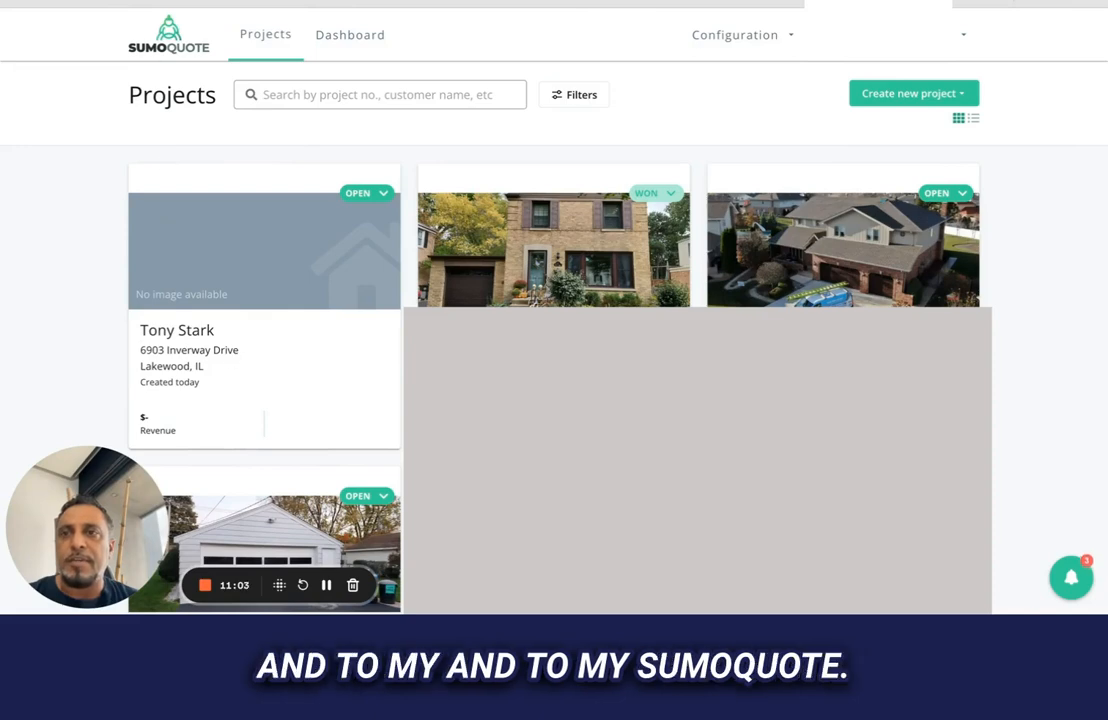
key(super+r)
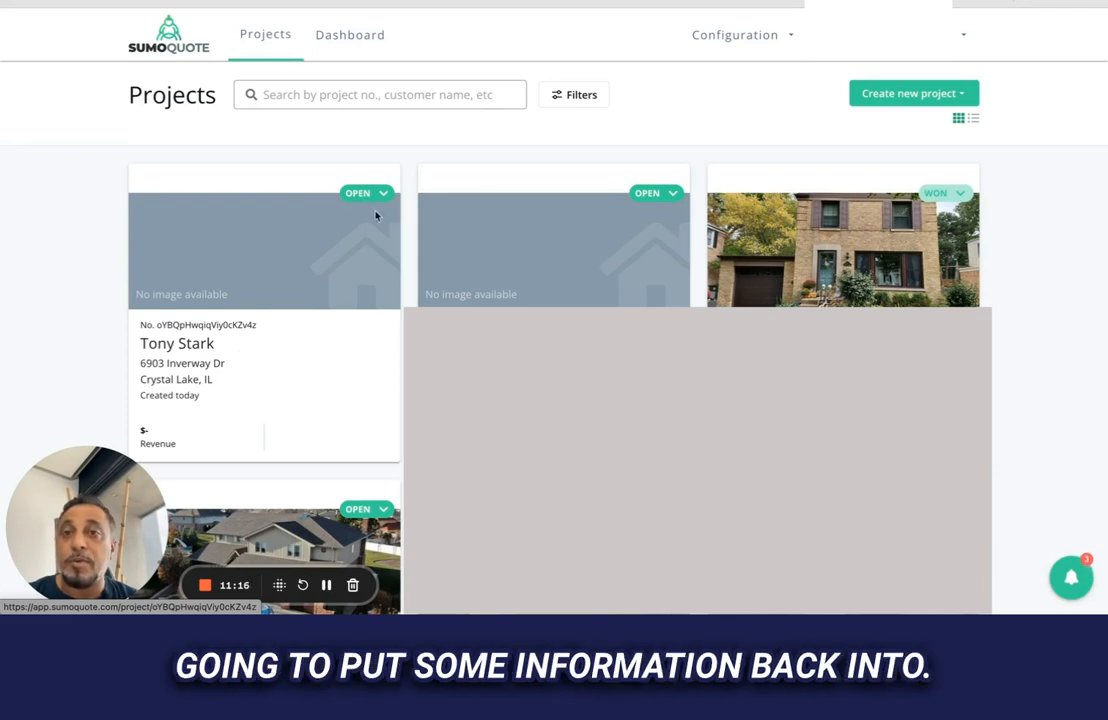
click(735, 35)
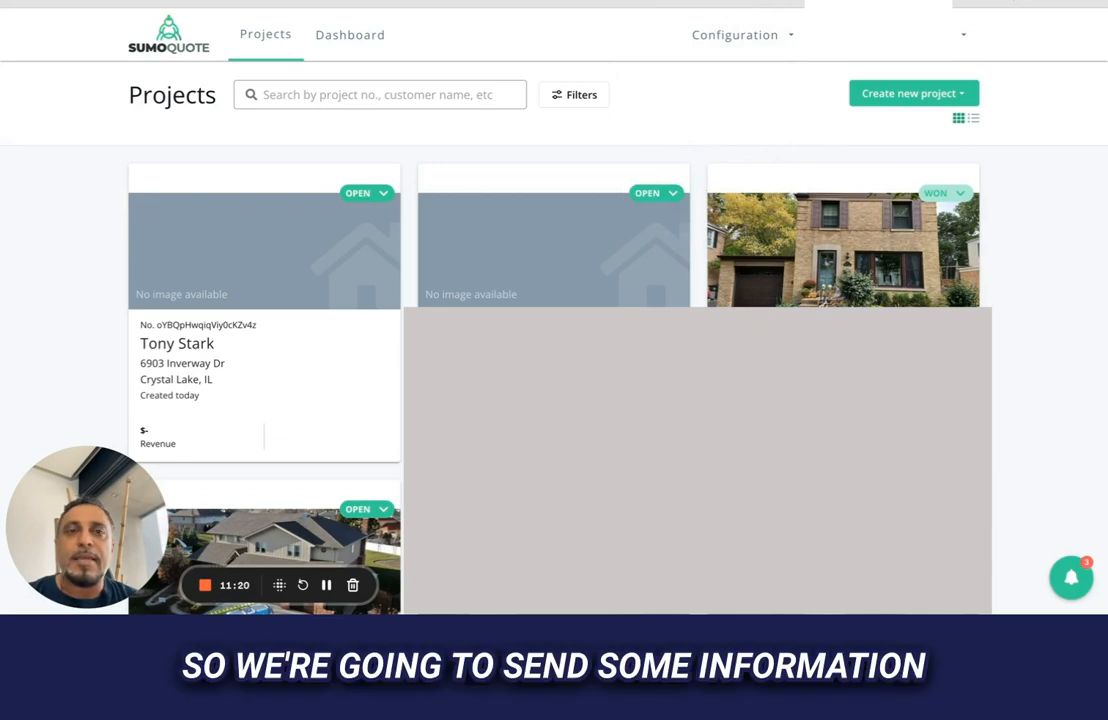
Step: Switch back to Zapier and add an empty fourth action after the SumoQuote step, without choosing an app
key(ctrl+Tab)
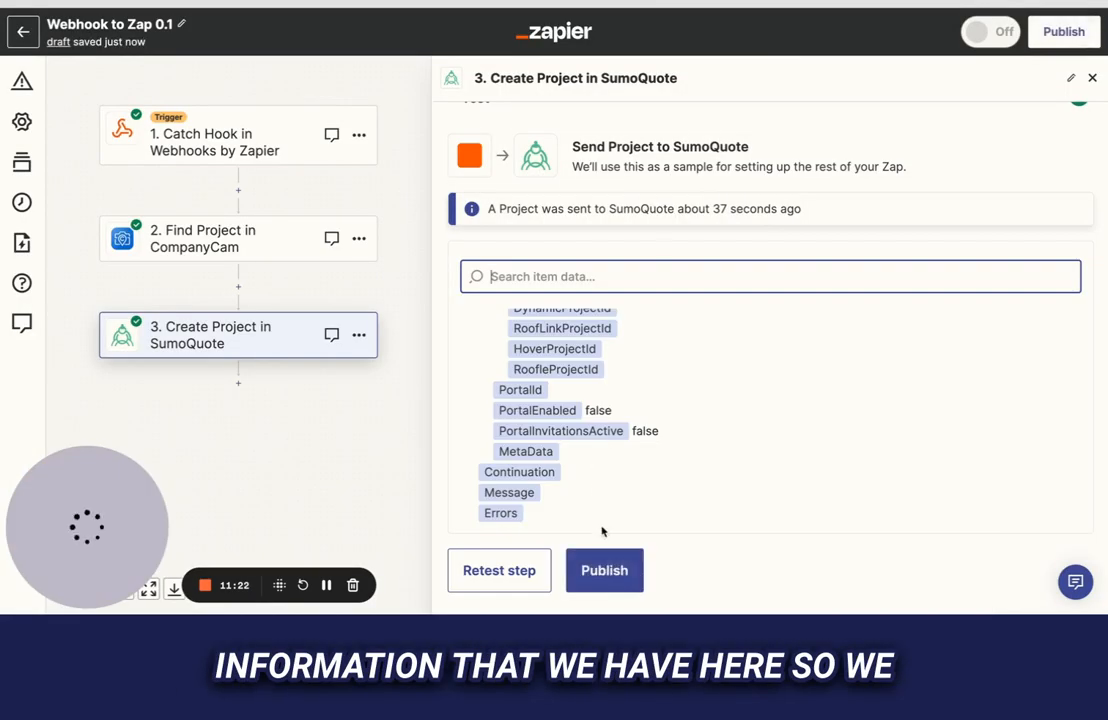
click(238, 383)
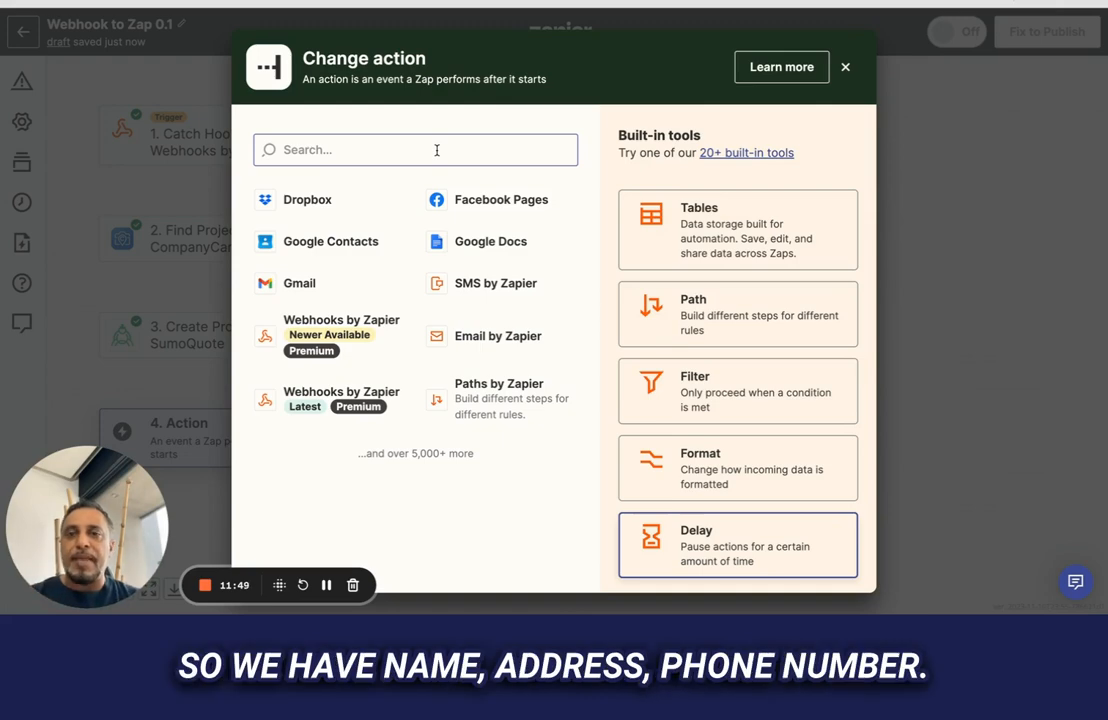
click(171, 304)
Step: Open the CompanyCam Find Project step's test results and review the returned project URLs, address and creator data
click(205, 245)
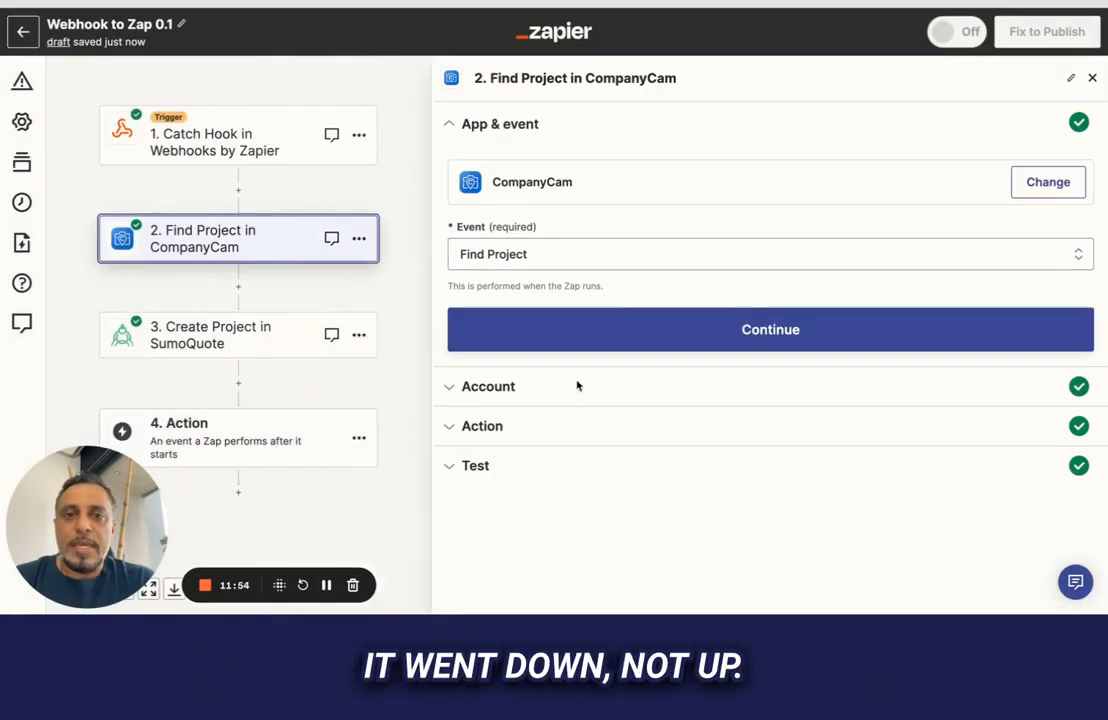
click(524, 466)
scroll(520, 490, down, 3)
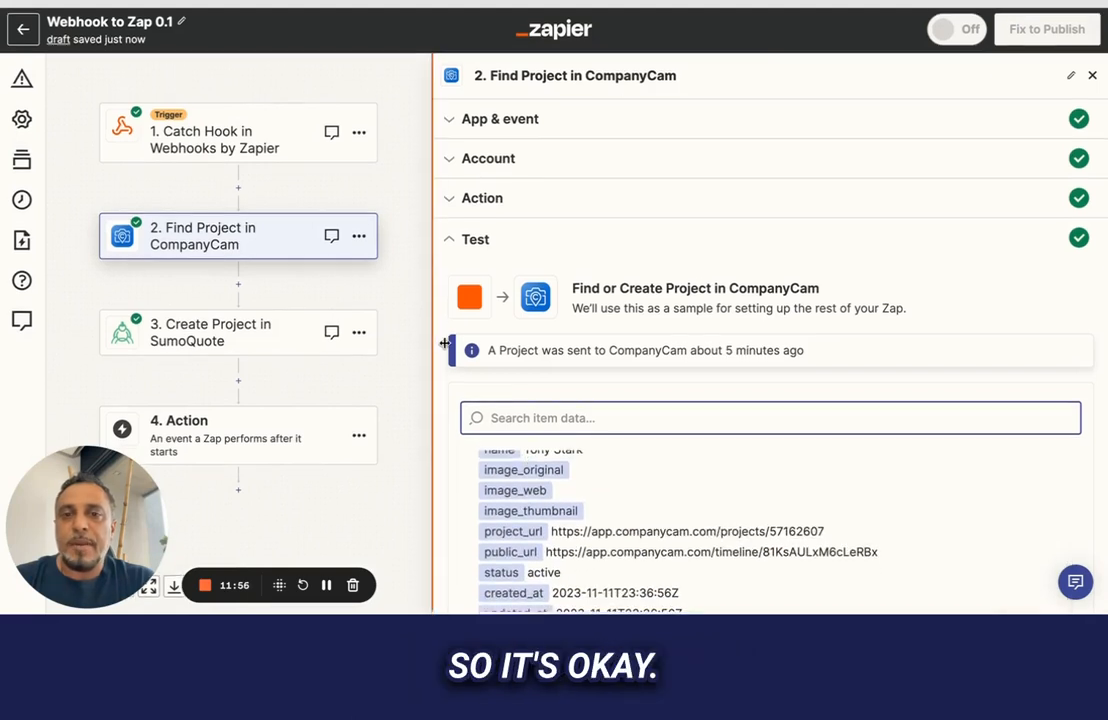
scroll(545, 420, down, 3)
scroll(545, 420, up, 5)
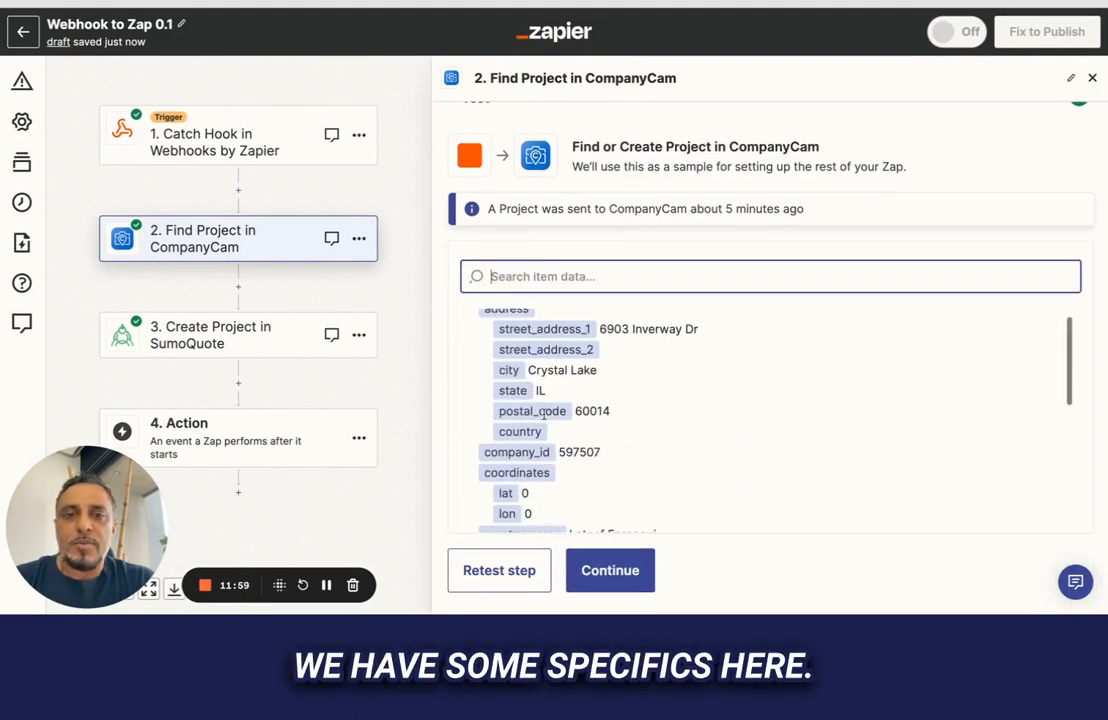
scroll(562, 425, down, 2)
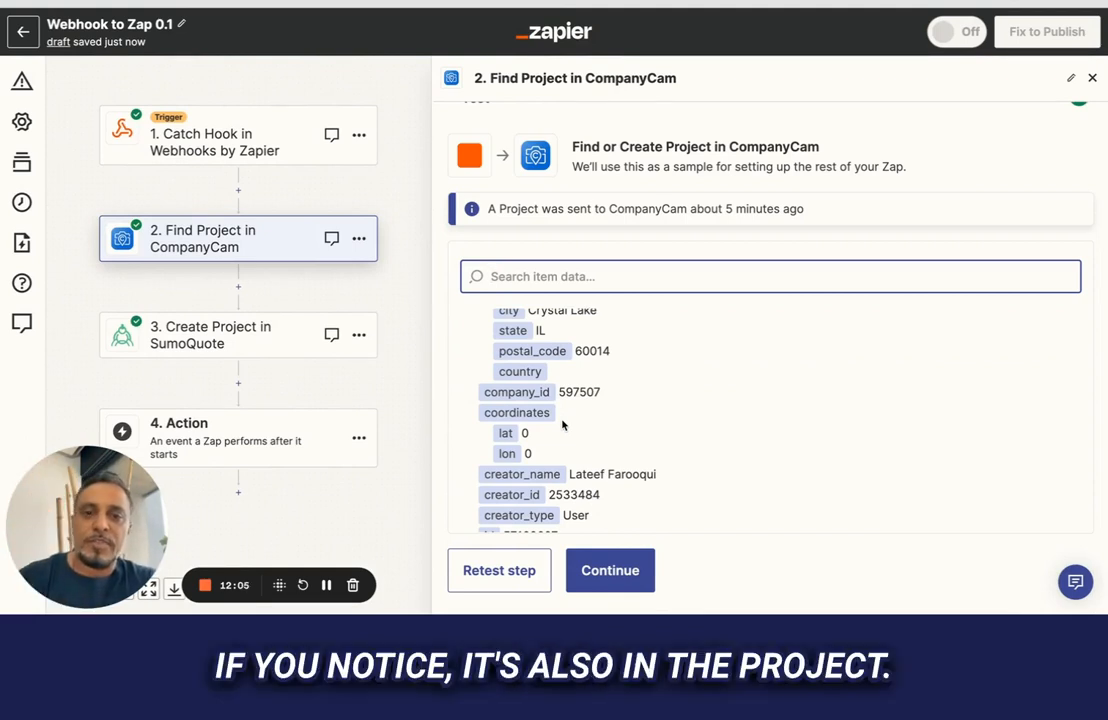
Step: Examine the project ID, project_url and public_url values in the CompanyCam Find Project test results
scroll(560, 419, down, 3)
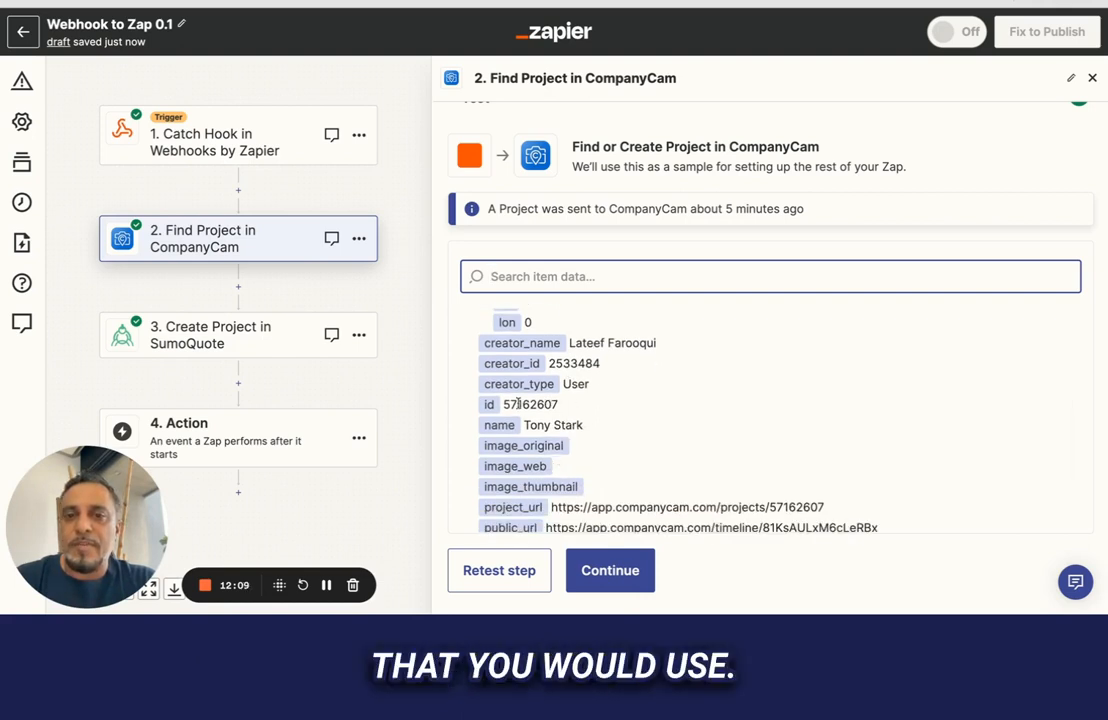
drag(504, 404, 558, 404)
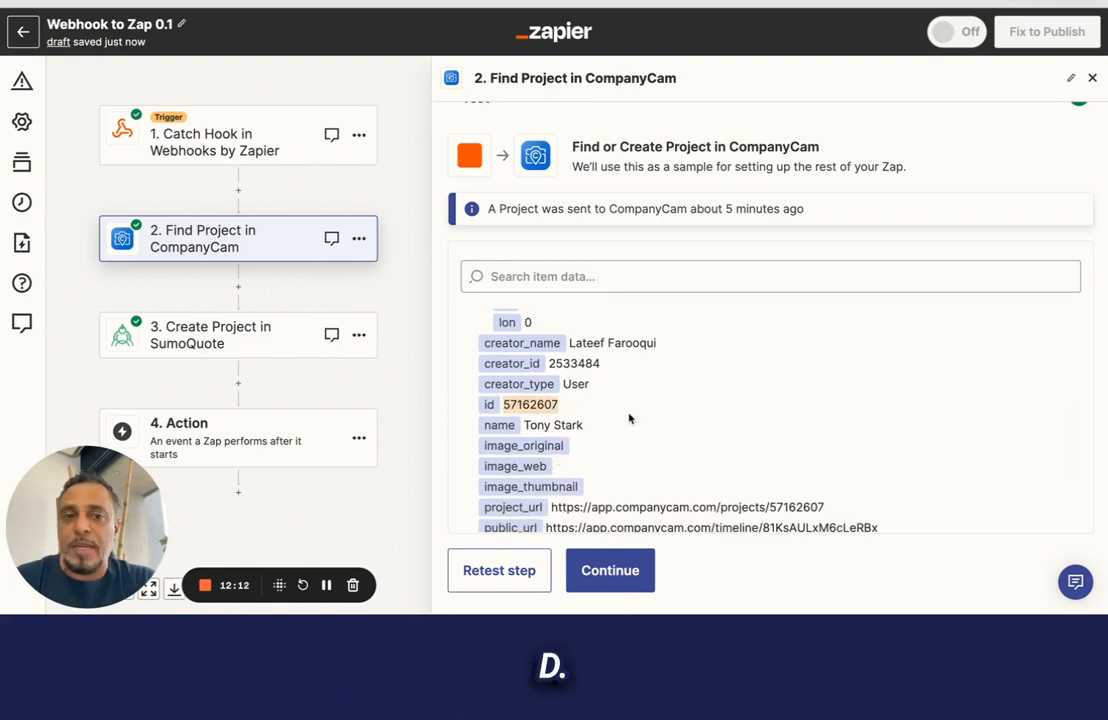
scroll(629, 418, down, 1)
click(550, 467)
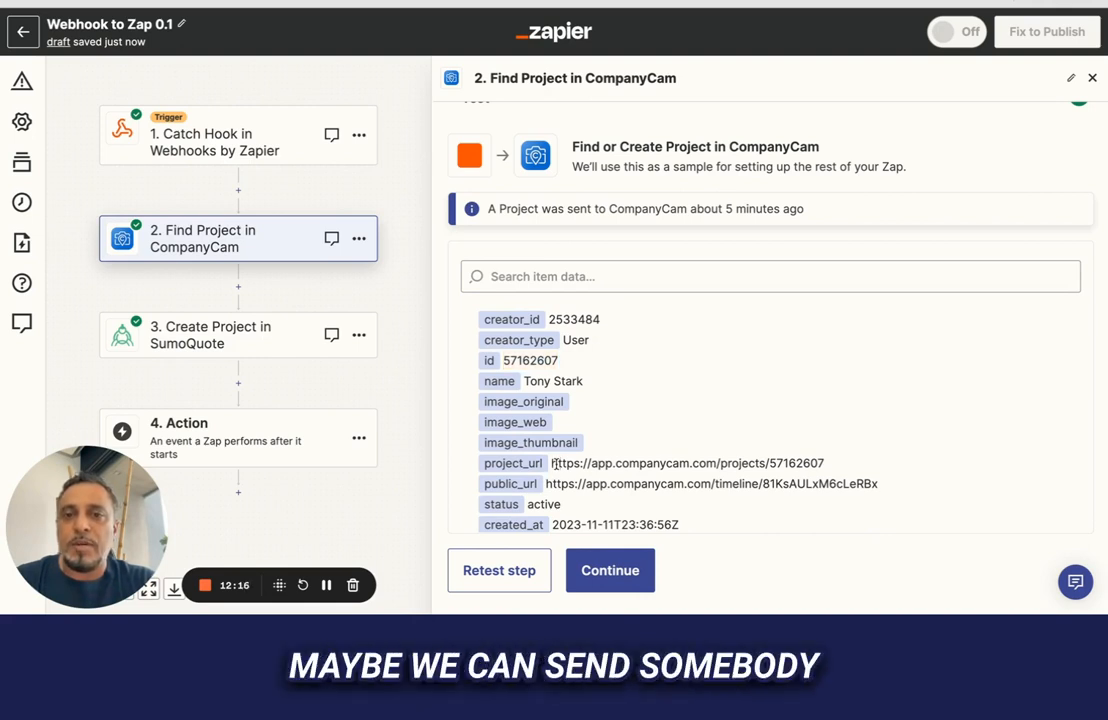
drag(552, 463, 825, 465)
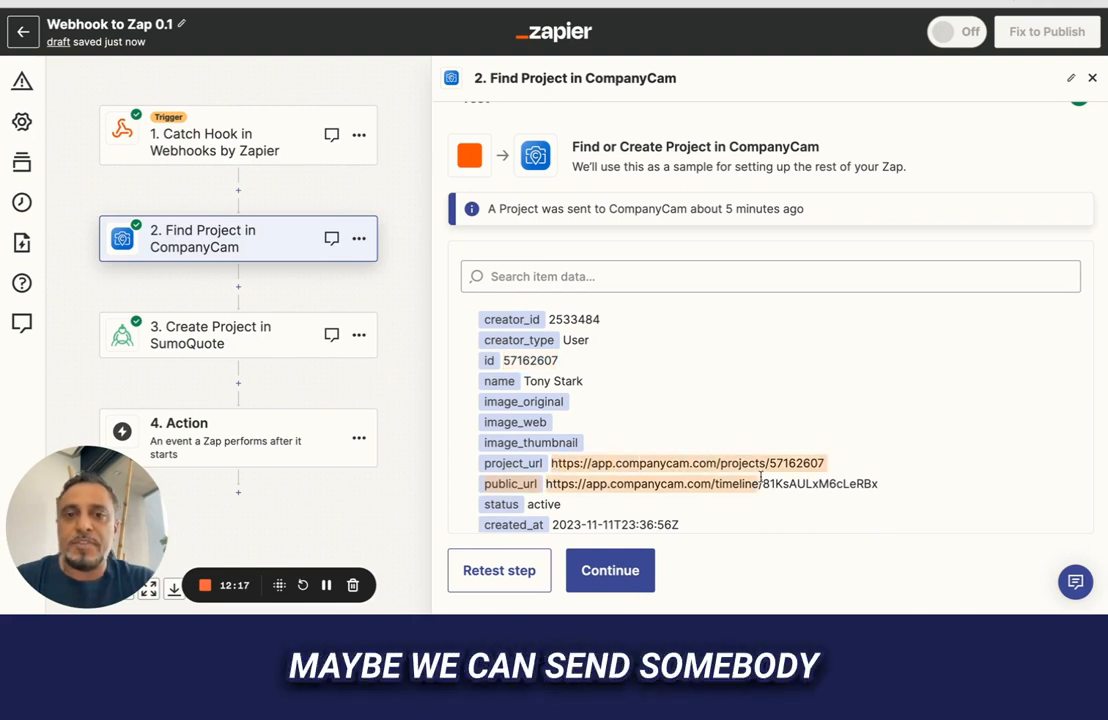
click(827, 471)
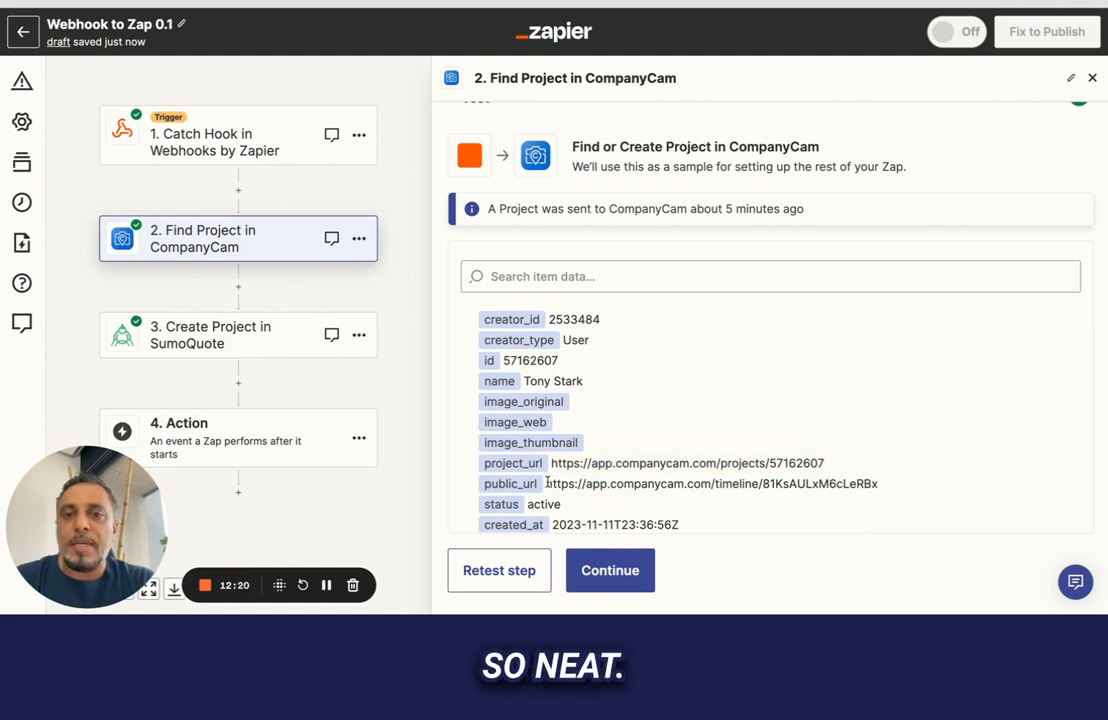
drag(547, 483, 875, 479)
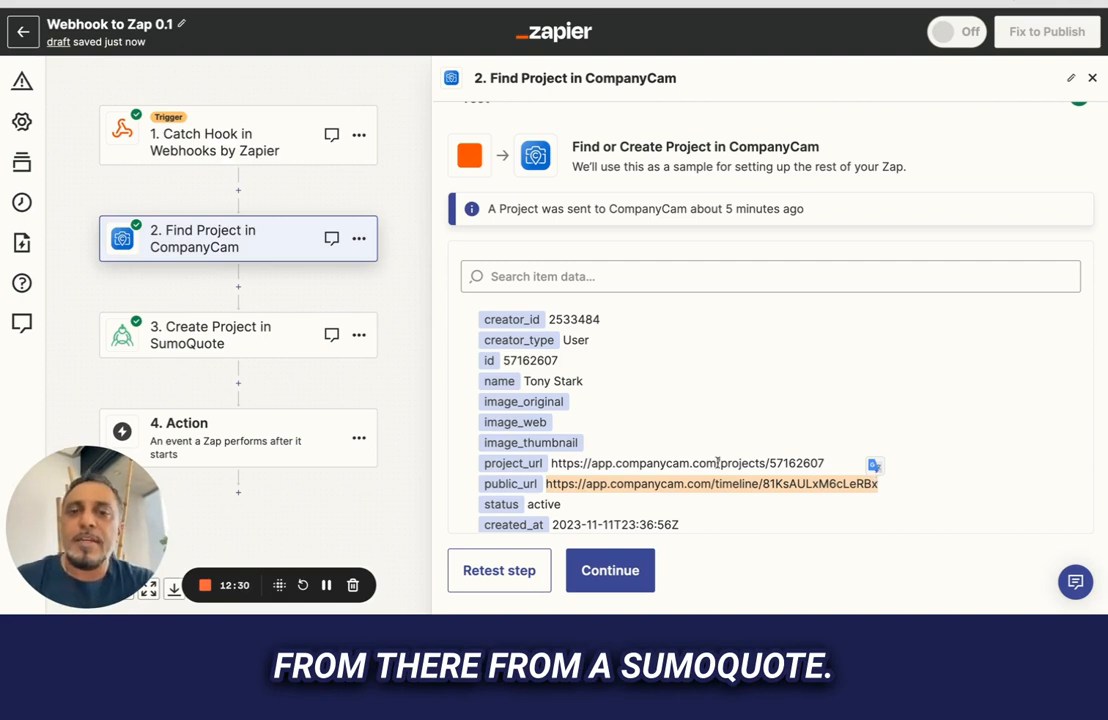
scroll(694, 453, down, 2)
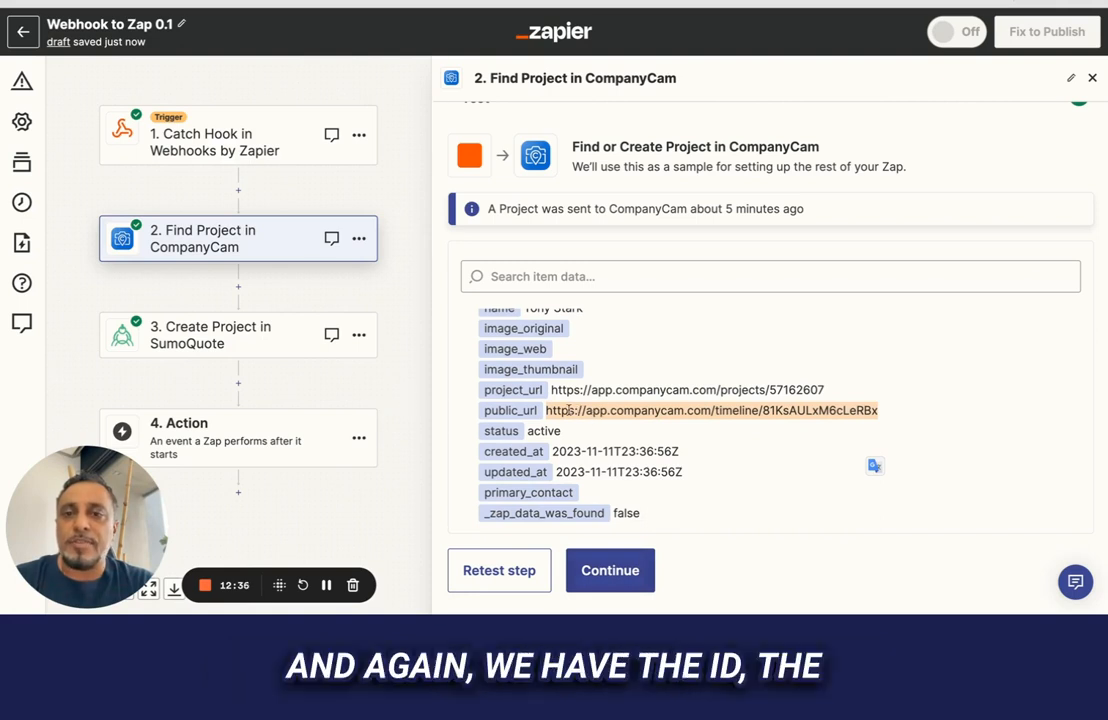
Step: Open the SumoQuote Create Project step's test results and review the account ID, project IDs, customer and address fields
click(210, 335)
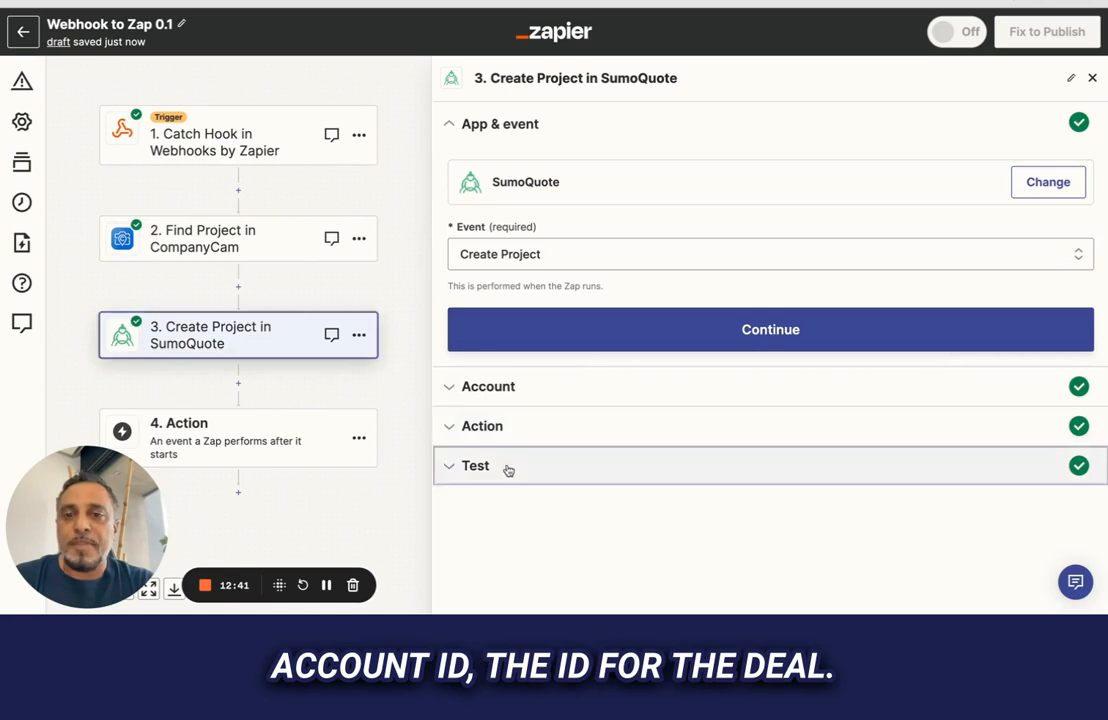
click(507, 467)
scroll(470, 480, down, 5)
scroll(460, 455, up, 4)
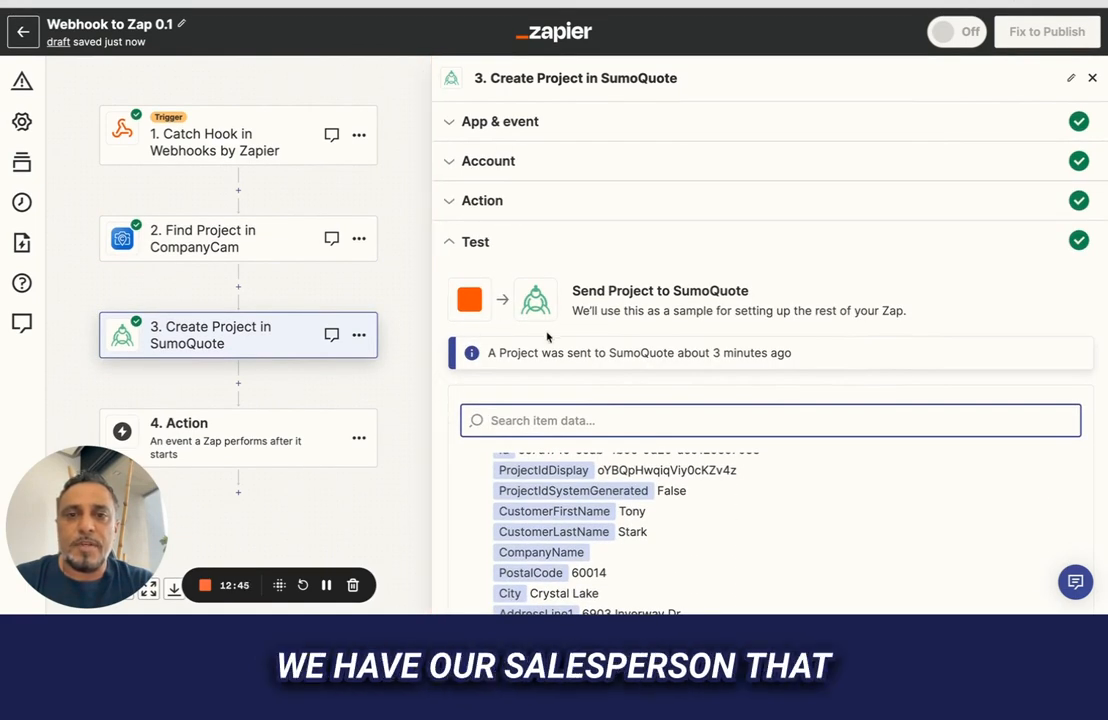
scroll(530, 332, down, 3)
scroll(594, 387, up, 2)
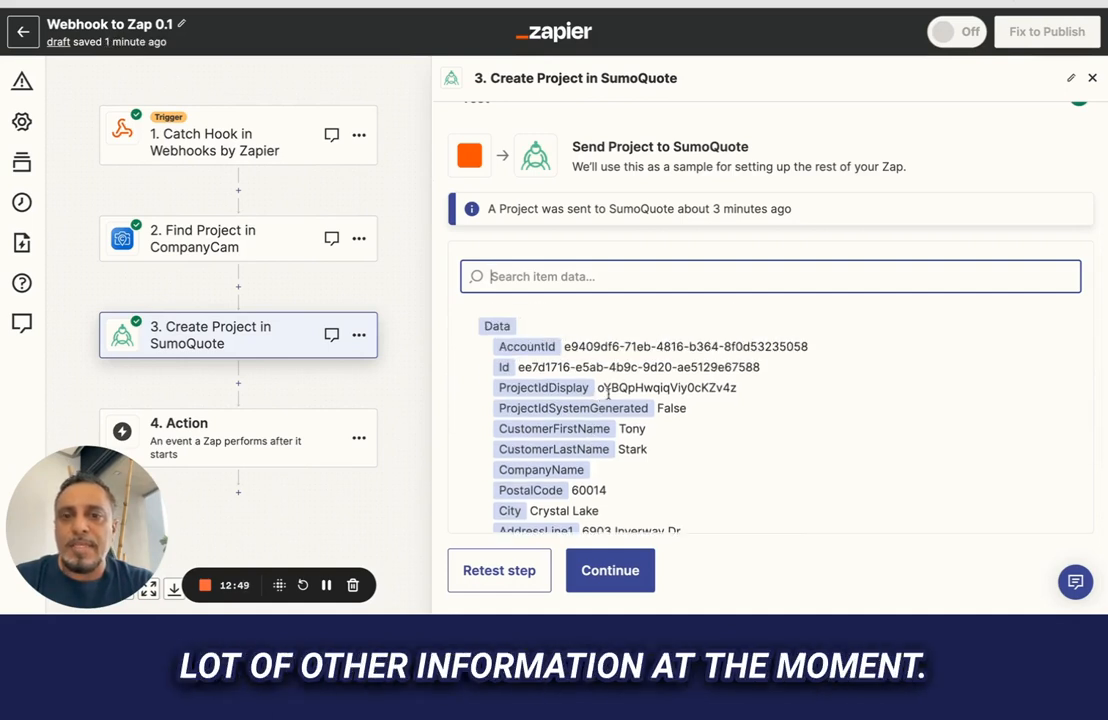
scroll(600, 398, down, 3)
scroll(609, 400, down, 7)
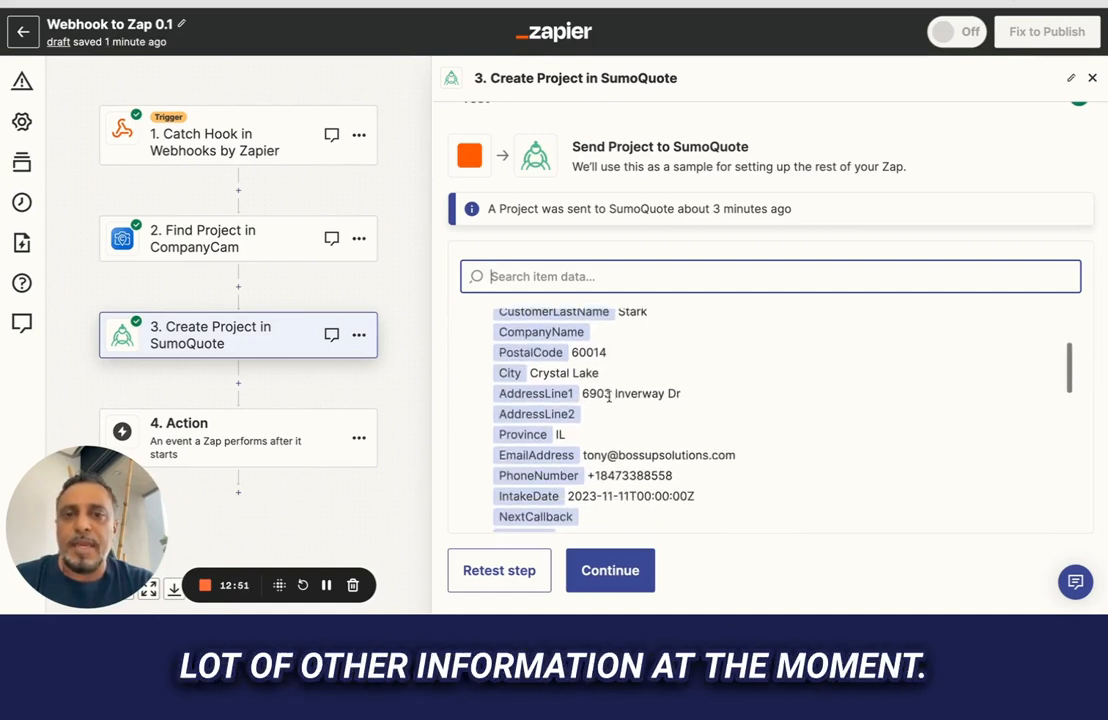
Step: Review the third-party project ID fields in the SumoQuote results, from CompanyCamProjectId to RoofleProjectId, and continue past the test
scroll(609, 400, down, 7)
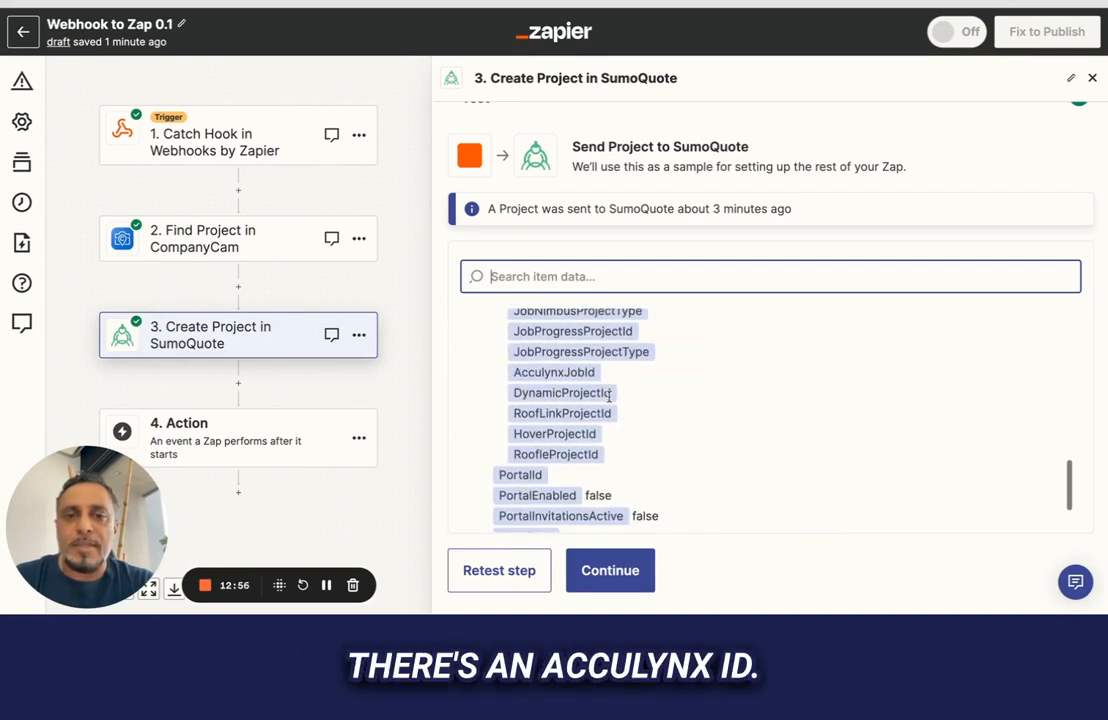
scroll(609, 398, down, 3)
scroll(609, 400, up, 2)
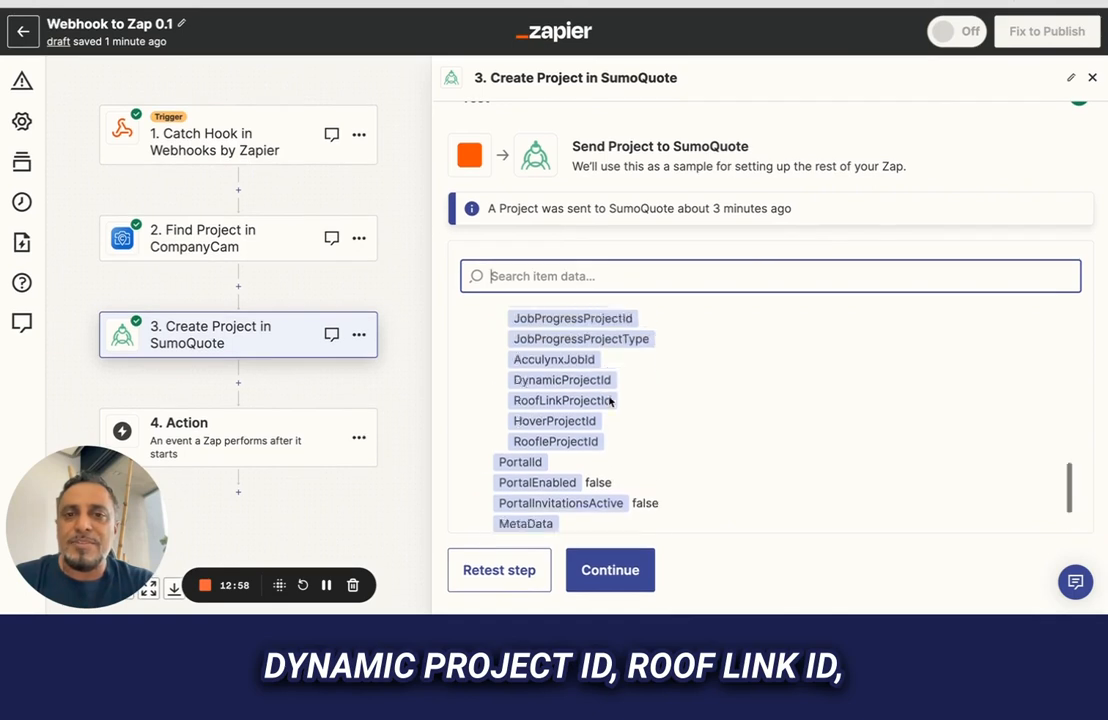
scroll(609, 400, down, 2)
scroll(609, 398, up, 3)
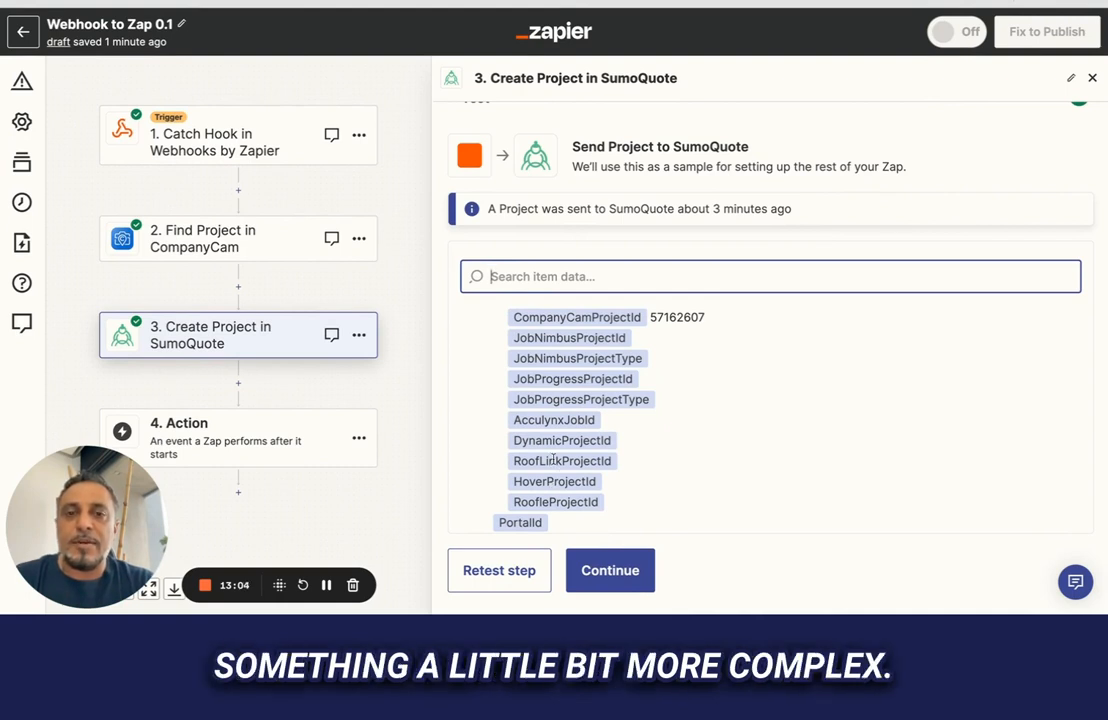
click(545, 420)
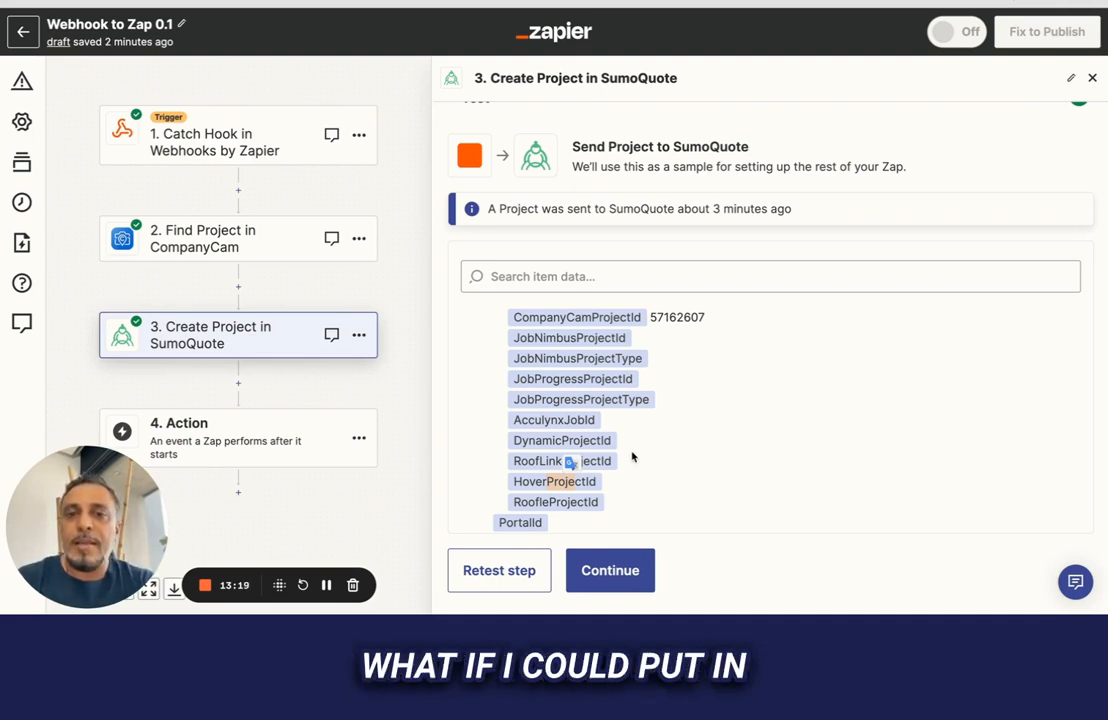
scroll(607, 437, down, 3)
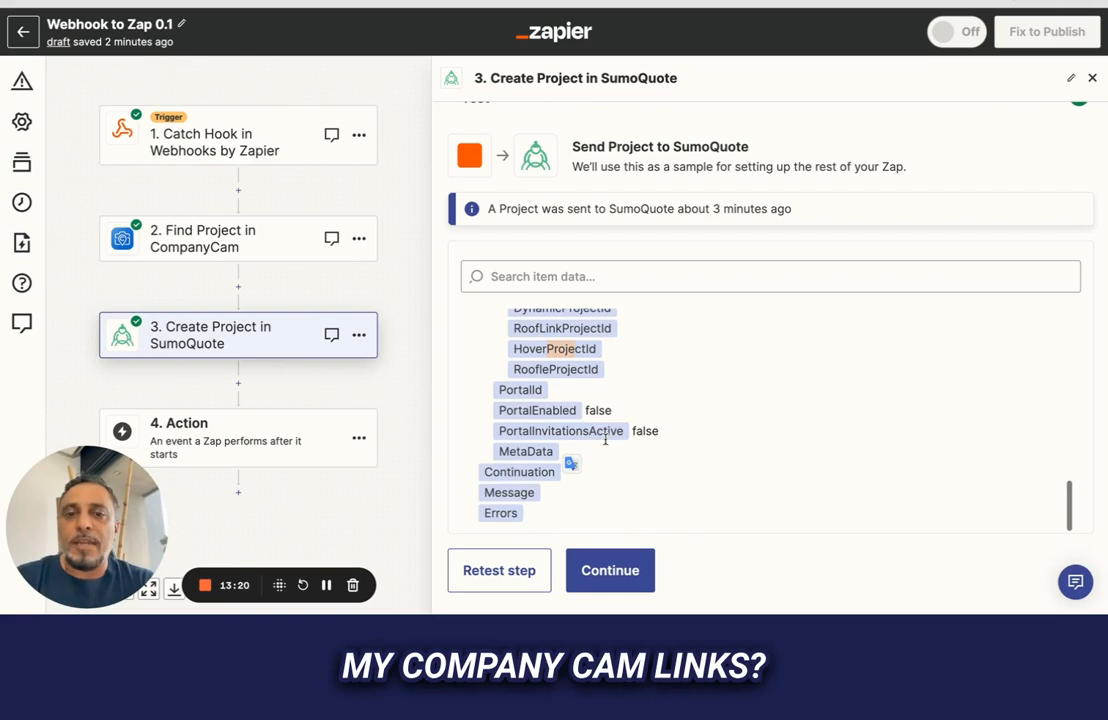
click(620, 572)
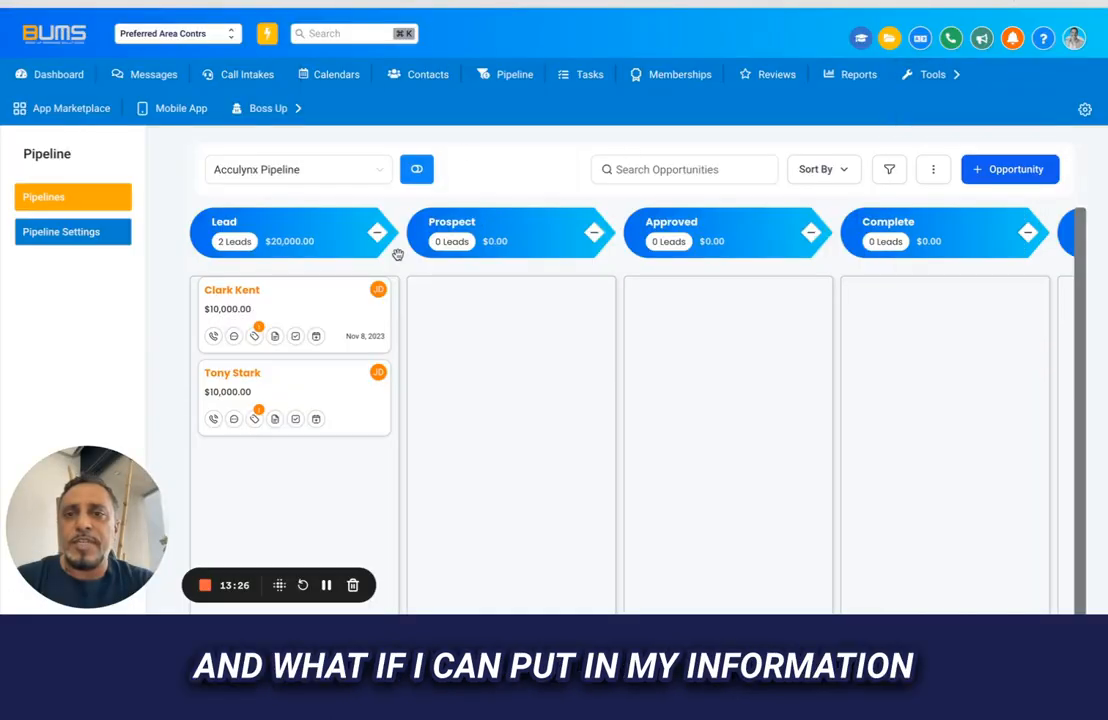
Step: In BUMS, open the lower contact in the Lead stage of the Acculynx Pipeline and check its contact fields and Additional Info section
click(237, 374)
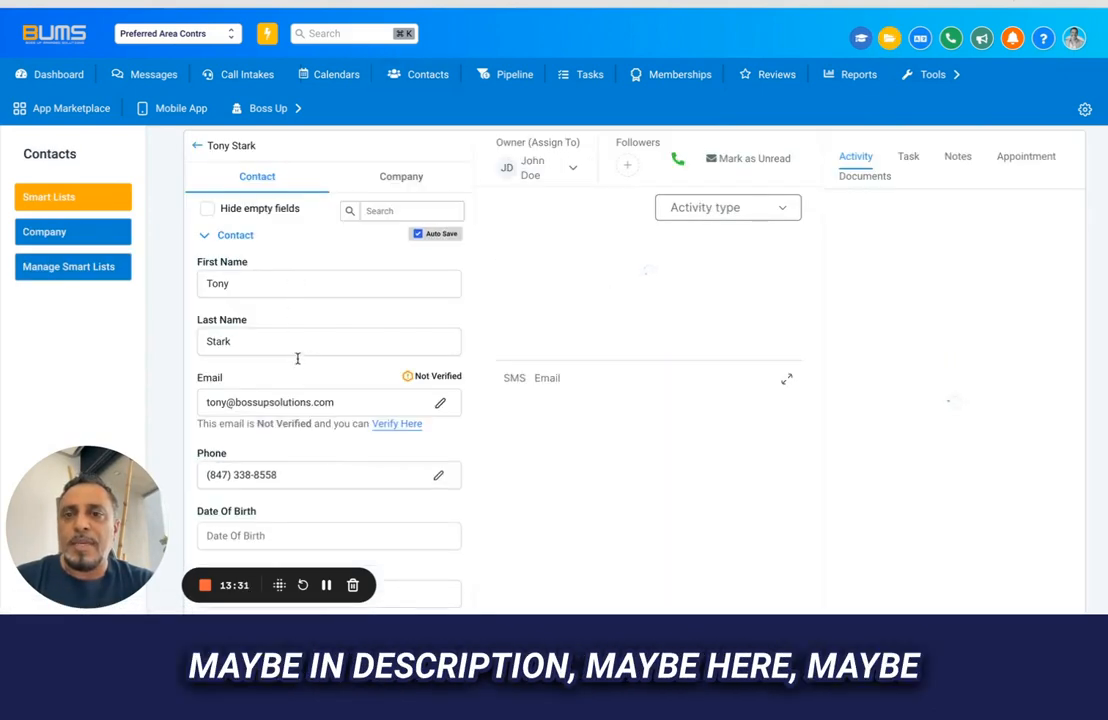
scroll(307, 423, down, 5)
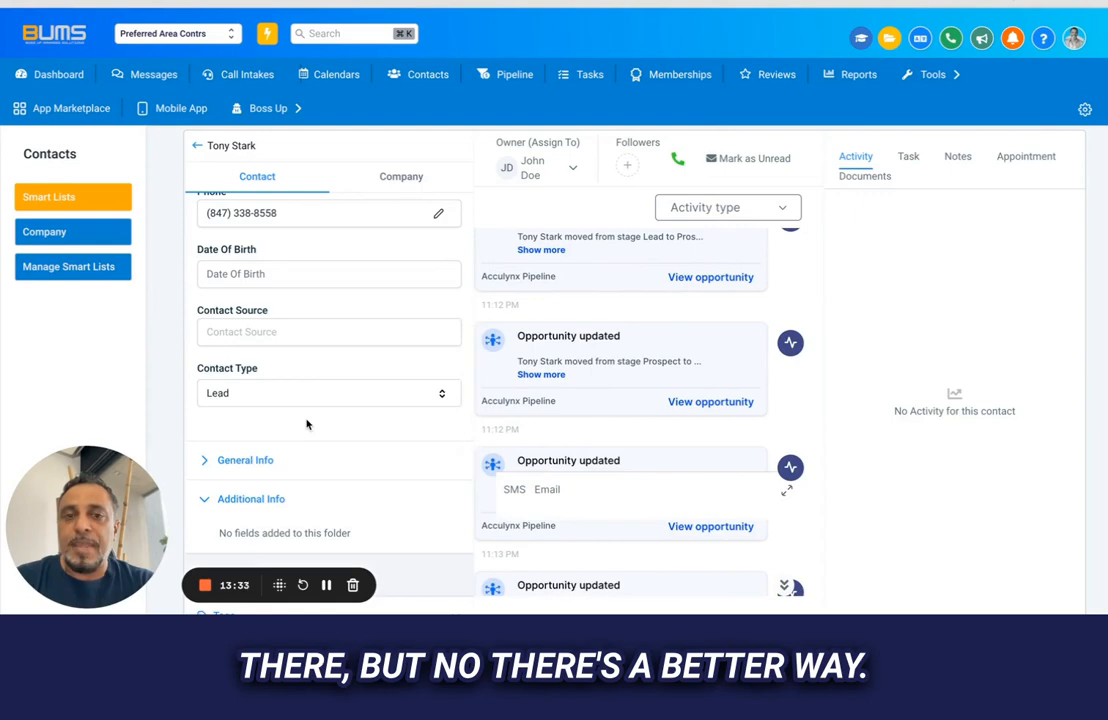
scroll(307, 423, up, 4)
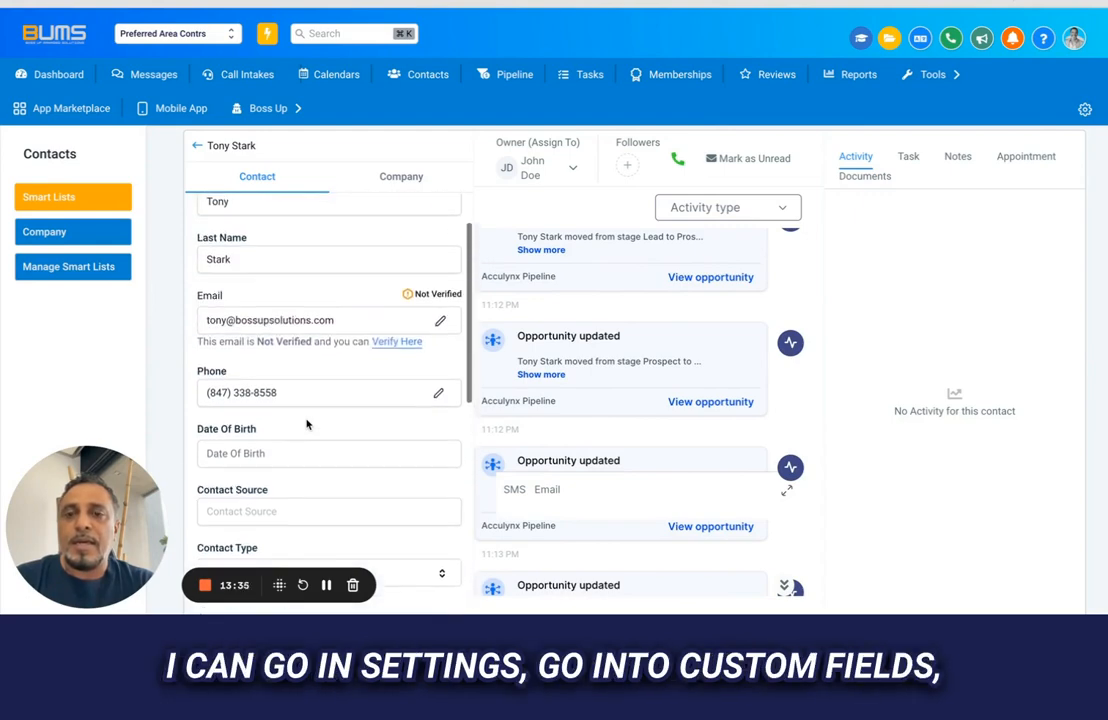
scroll(307, 423, down, 3)
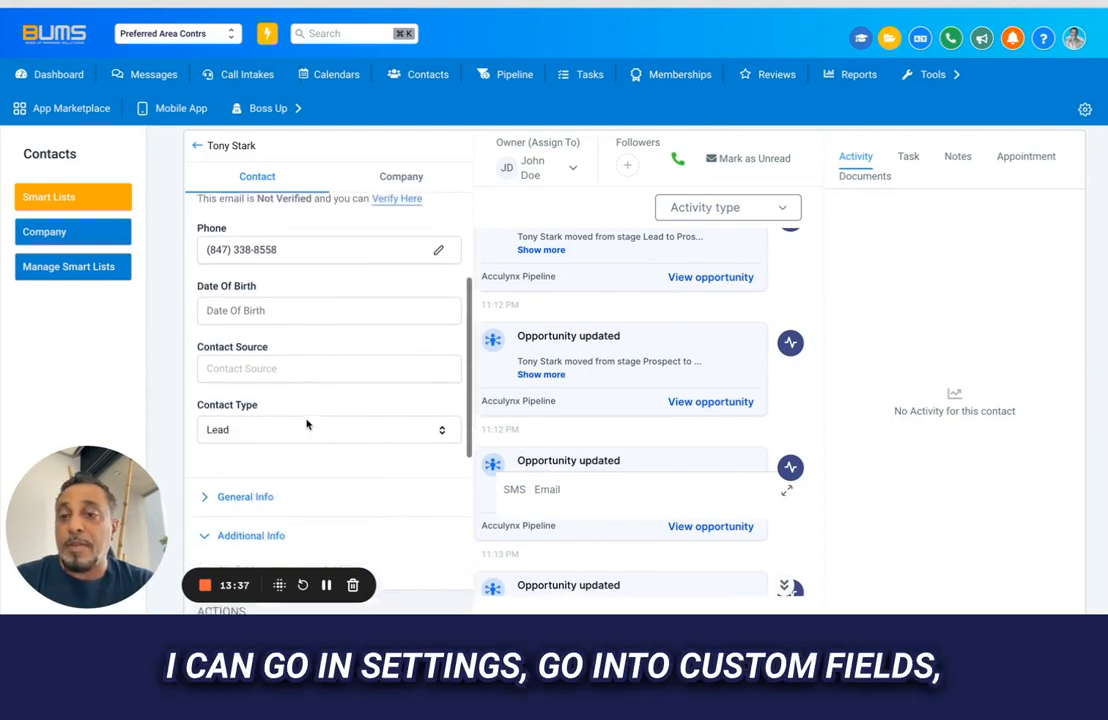
scroll(307, 424, down, 3)
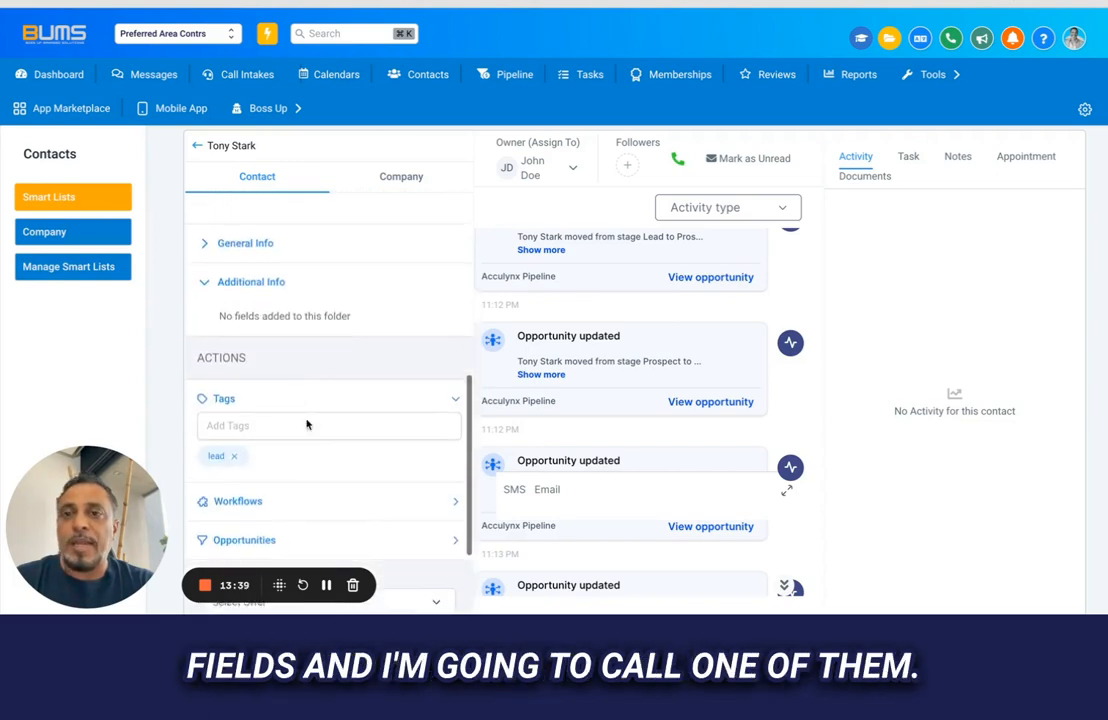
click(221, 279)
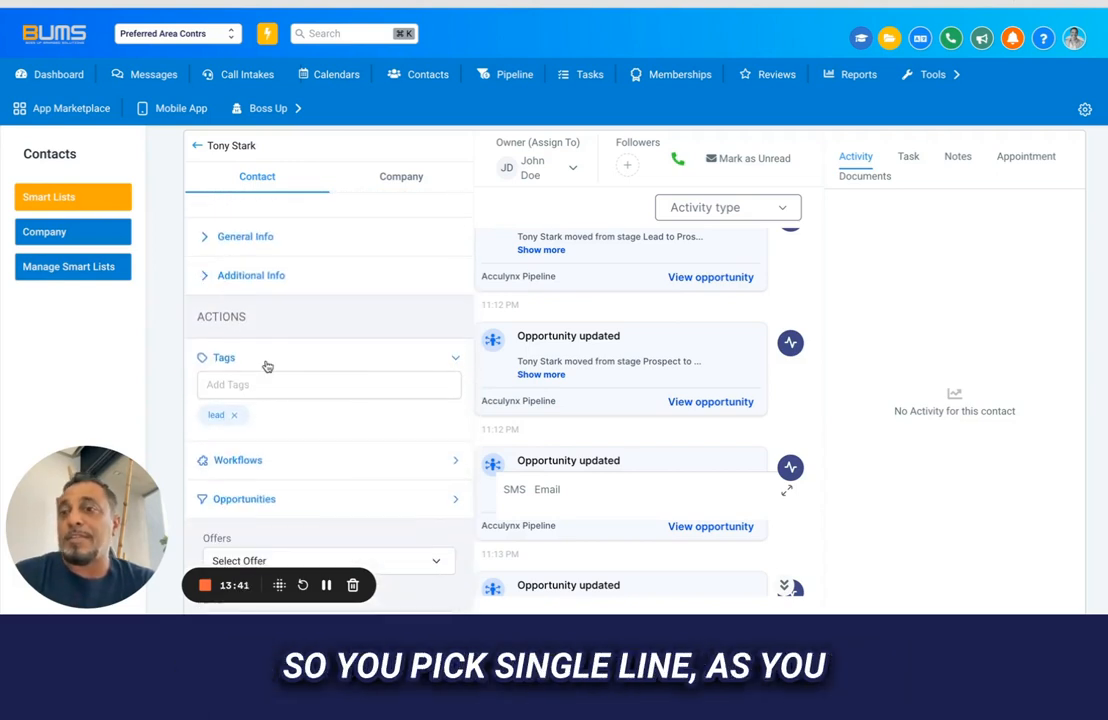
scroll(265, 366, up, 3)
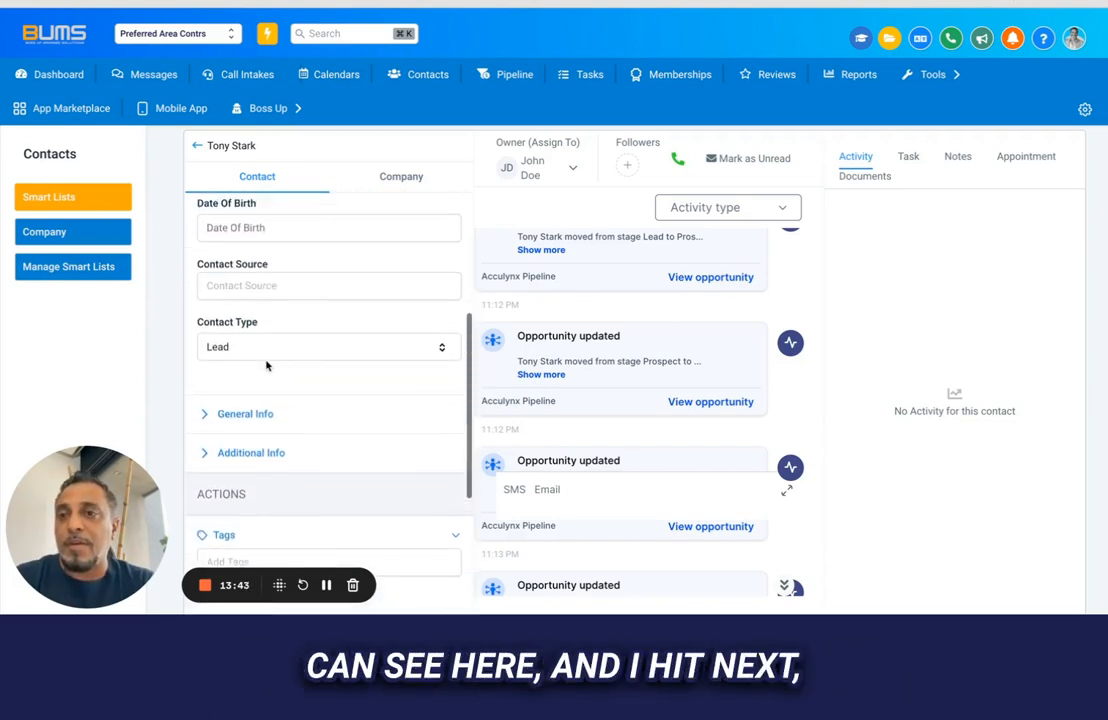
Step: Open the Custom Fields settings in BUMS and start a new custom field of the Single Line type
click(1083, 111)
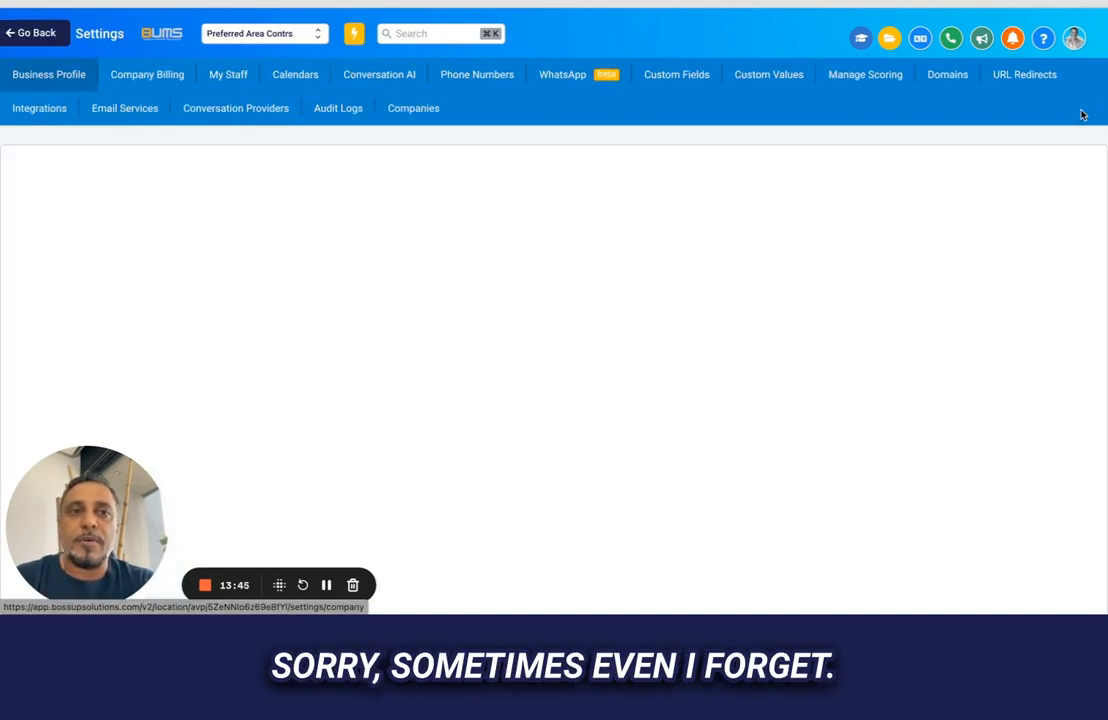
click(695, 80)
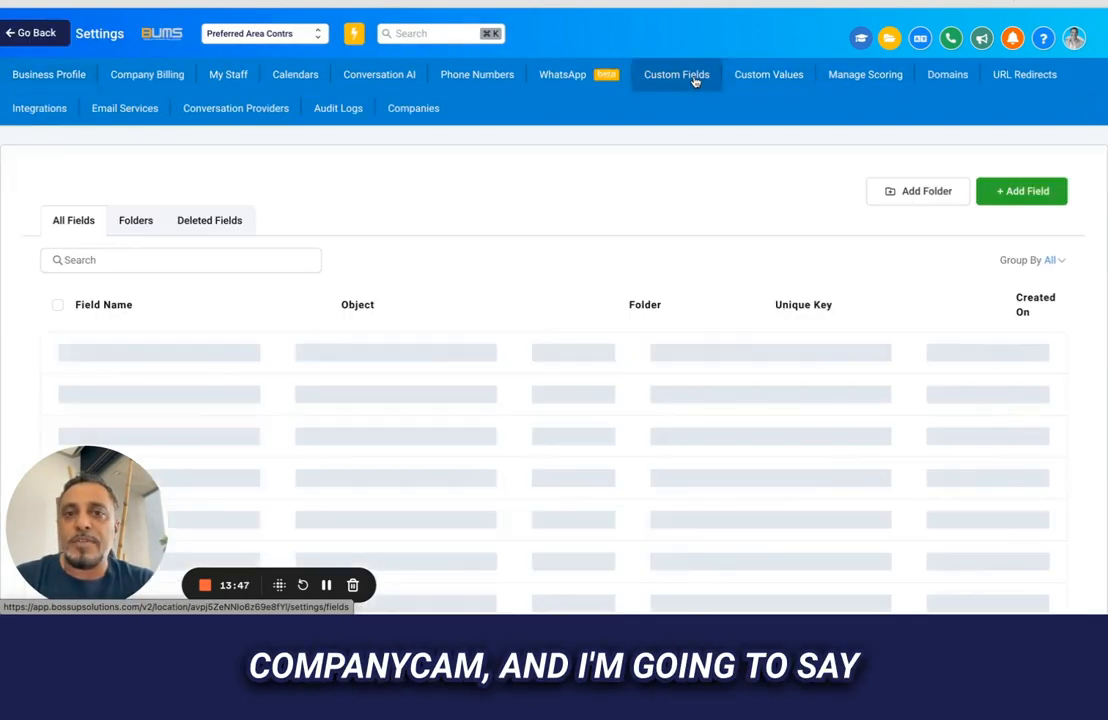
click(1025, 191)
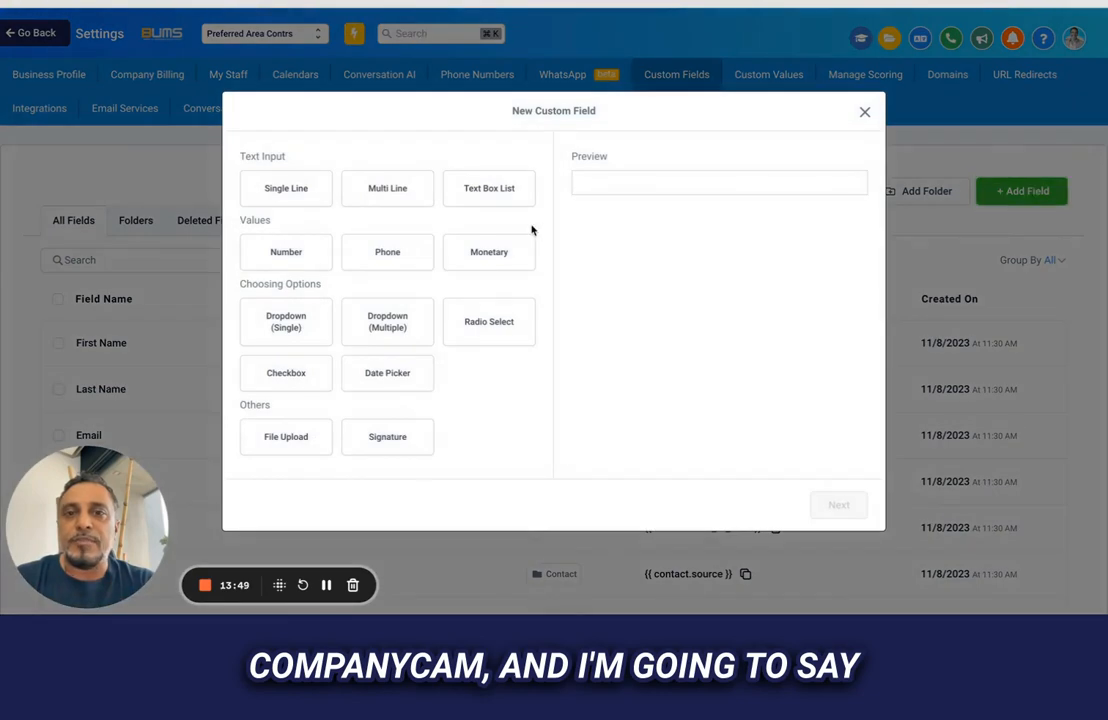
click(292, 188)
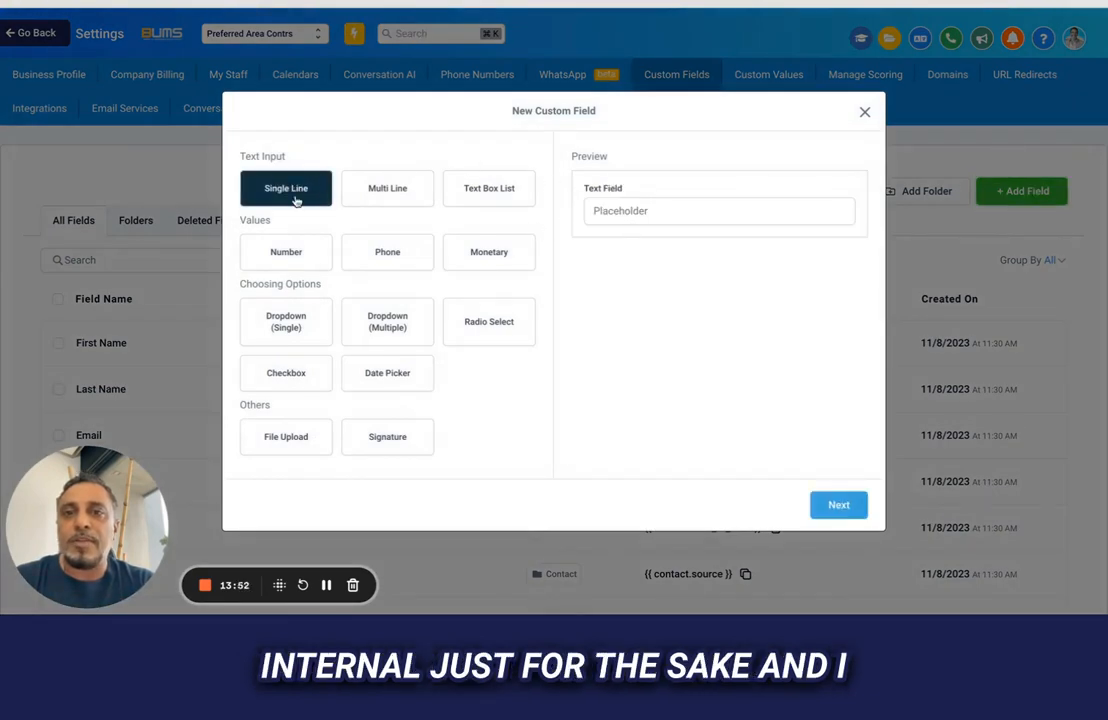
click(843, 506)
Step: Name the new contact field "CompanyCam Internal", assign it to the Additional Info group and save it
click(332, 278)
text(Com)
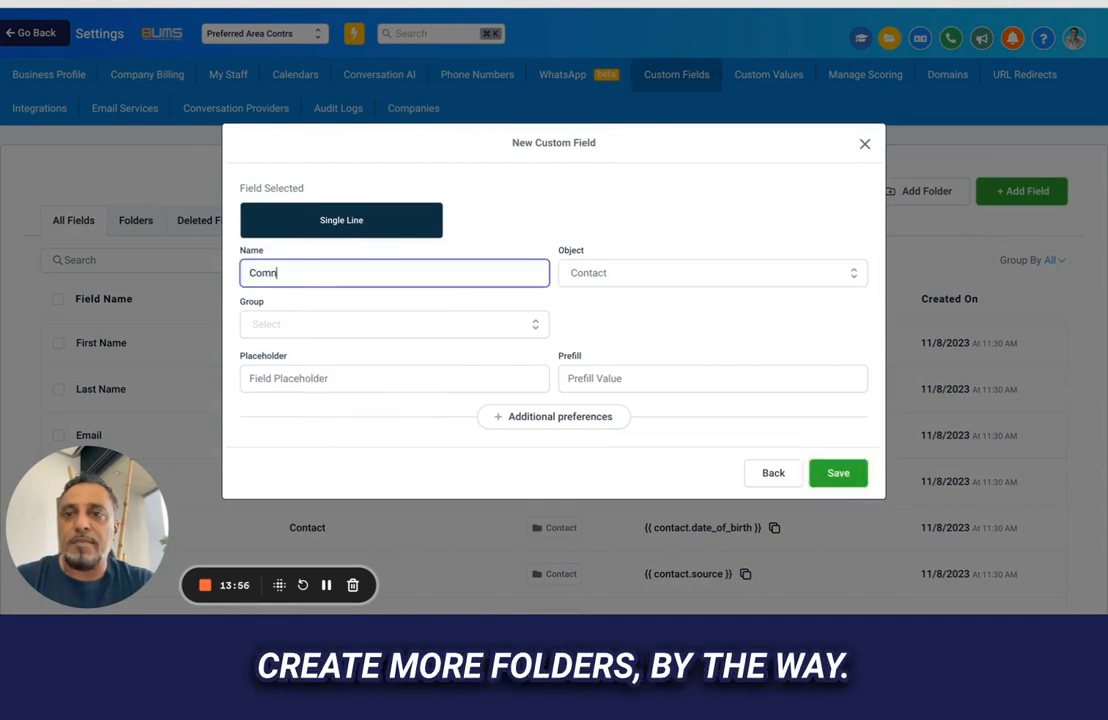
text(panyCam)
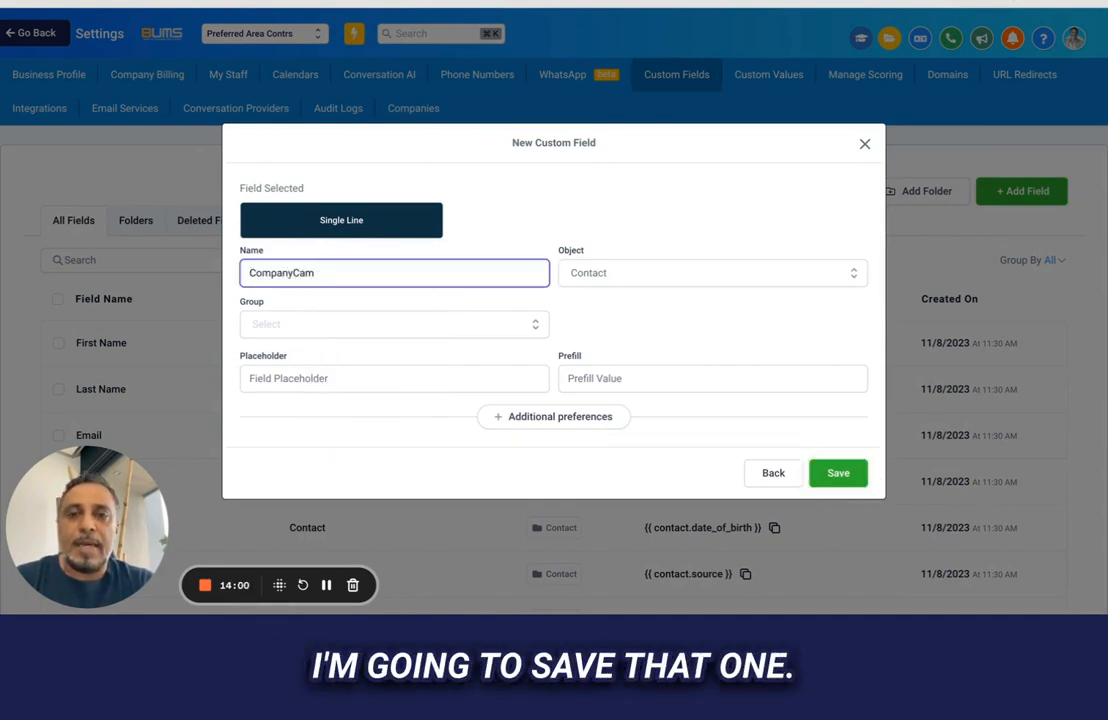
text( I)
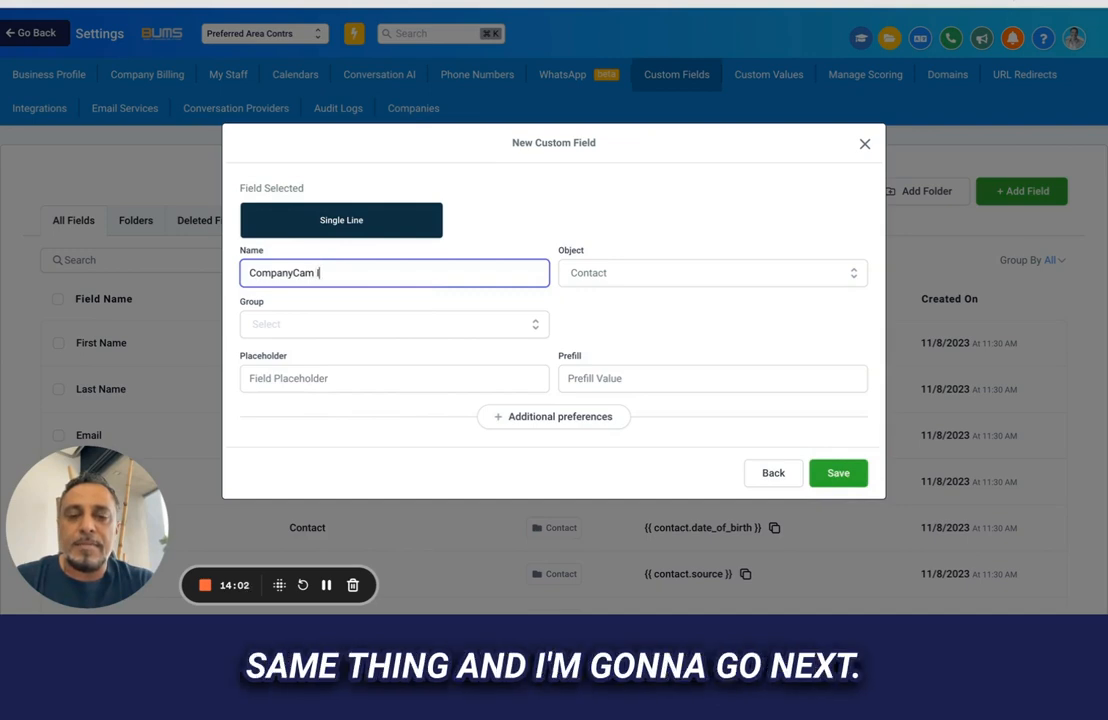
text(nternal)
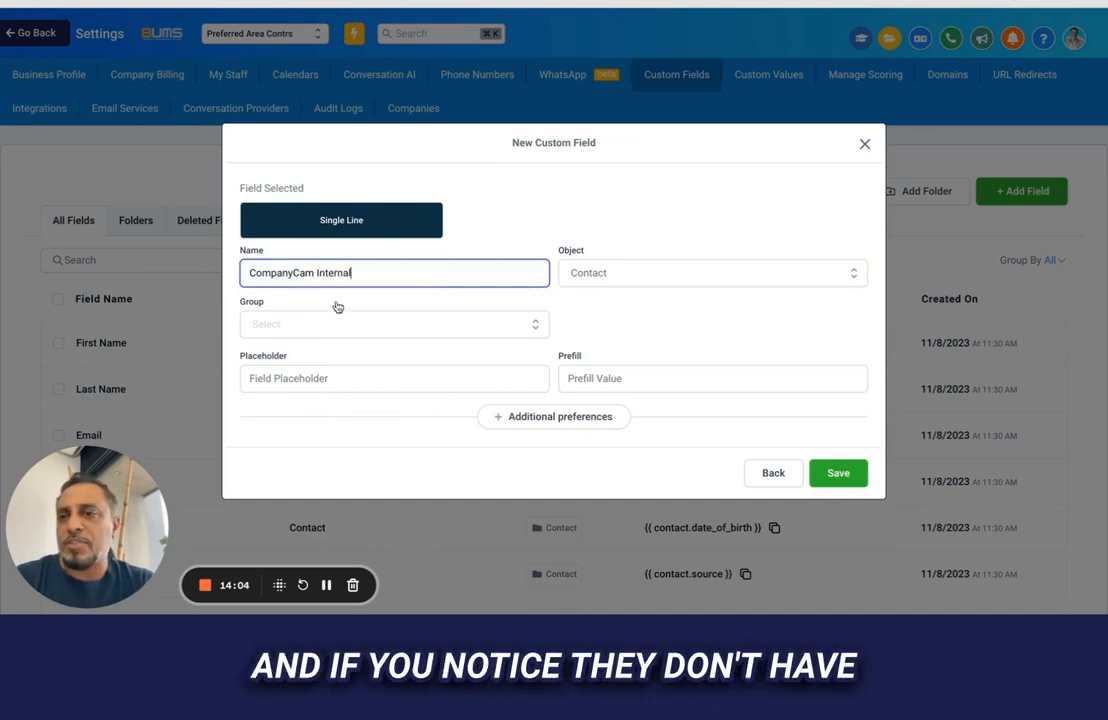
click(361, 330)
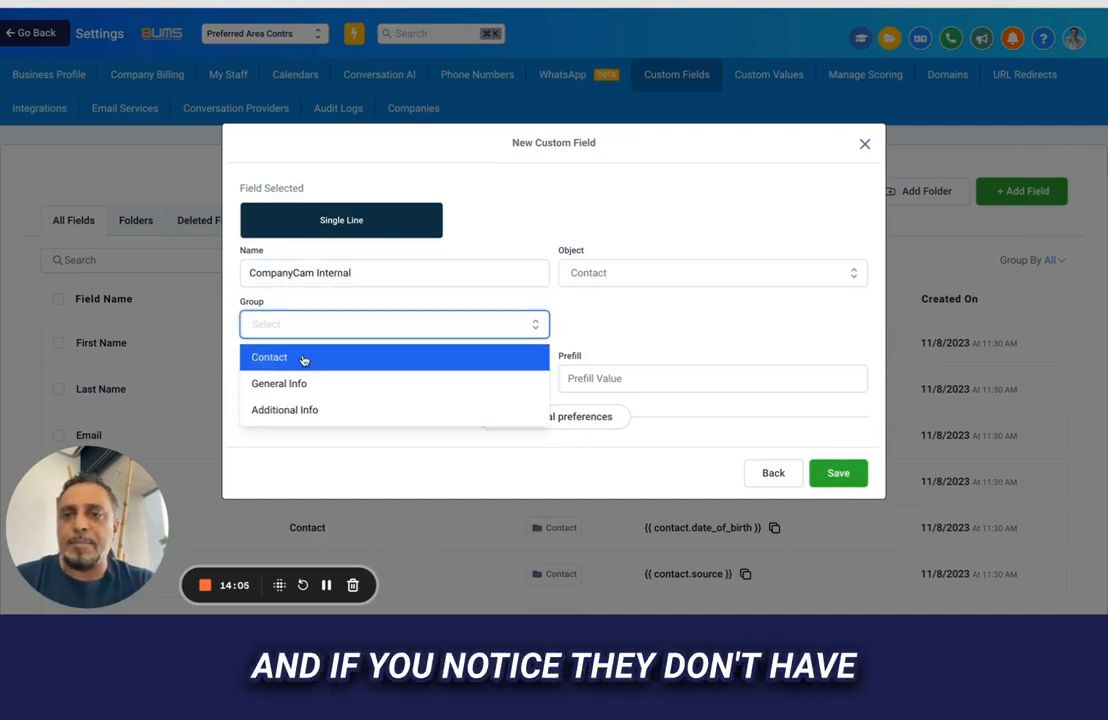
click(290, 410)
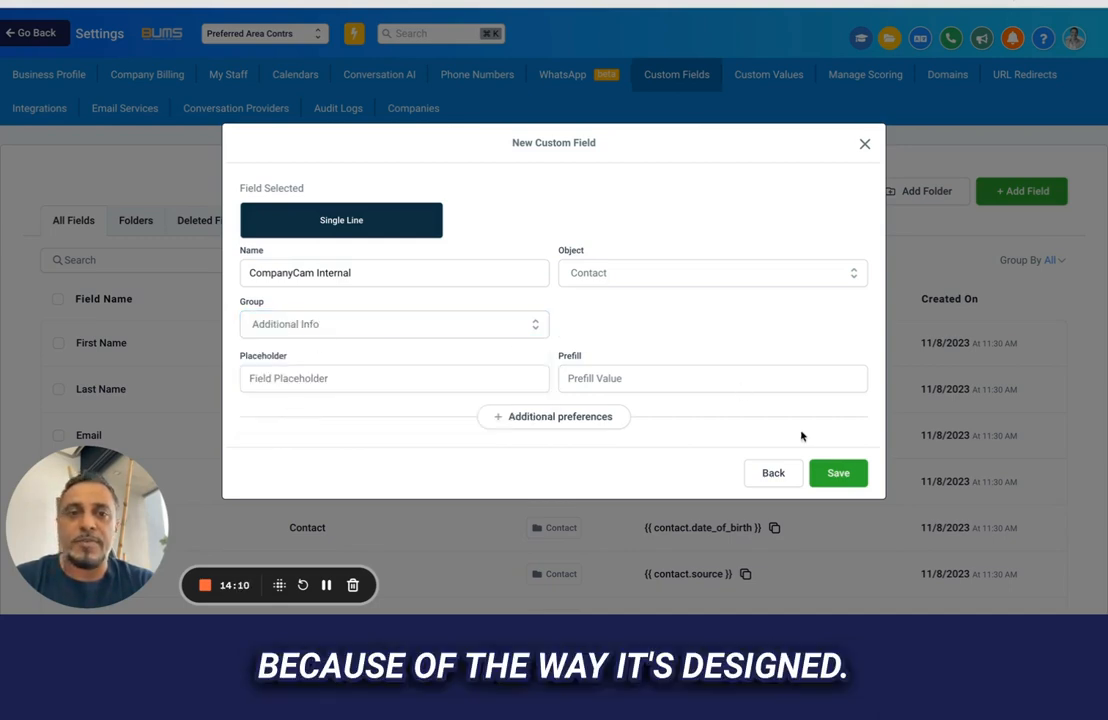
click(836, 472)
Step: Add a Single Line contact field named "CompanyCam Public" to the Additional Info group and save it
click(1025, 193)
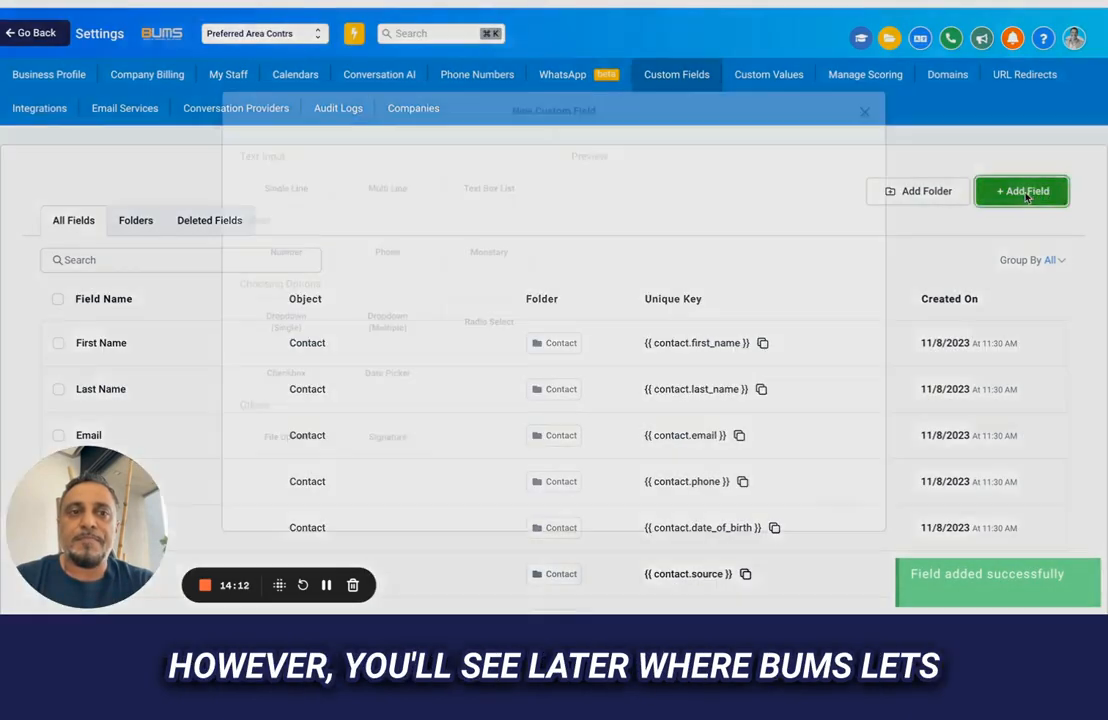
click(295, 188)
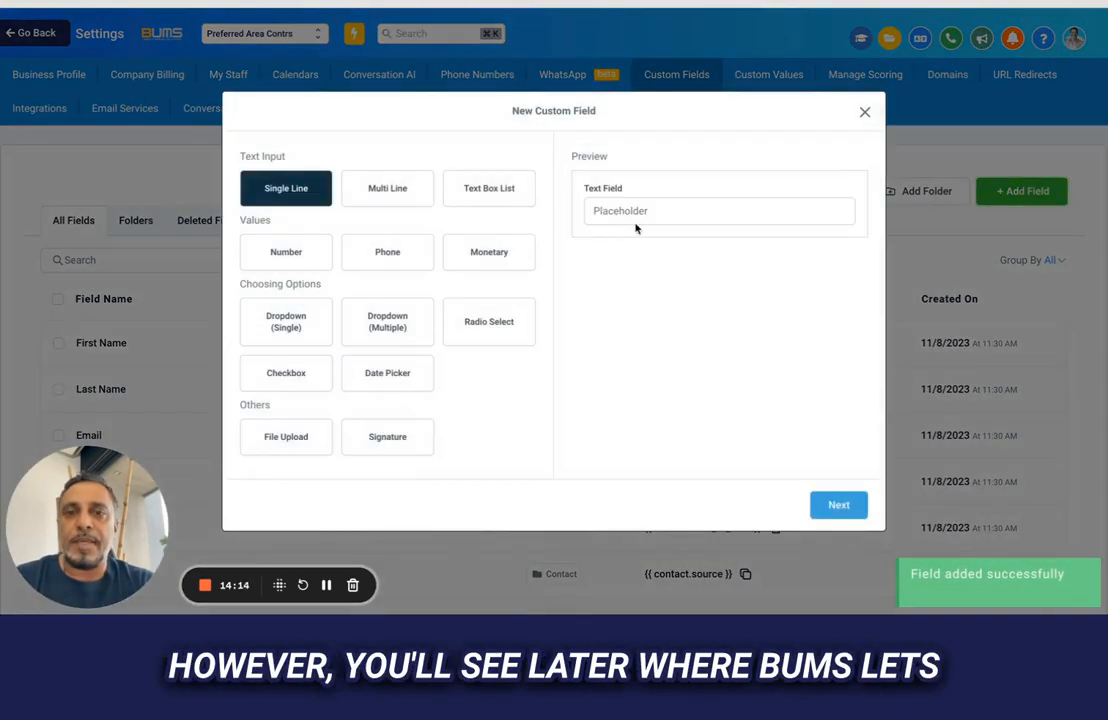
click(836, 504)
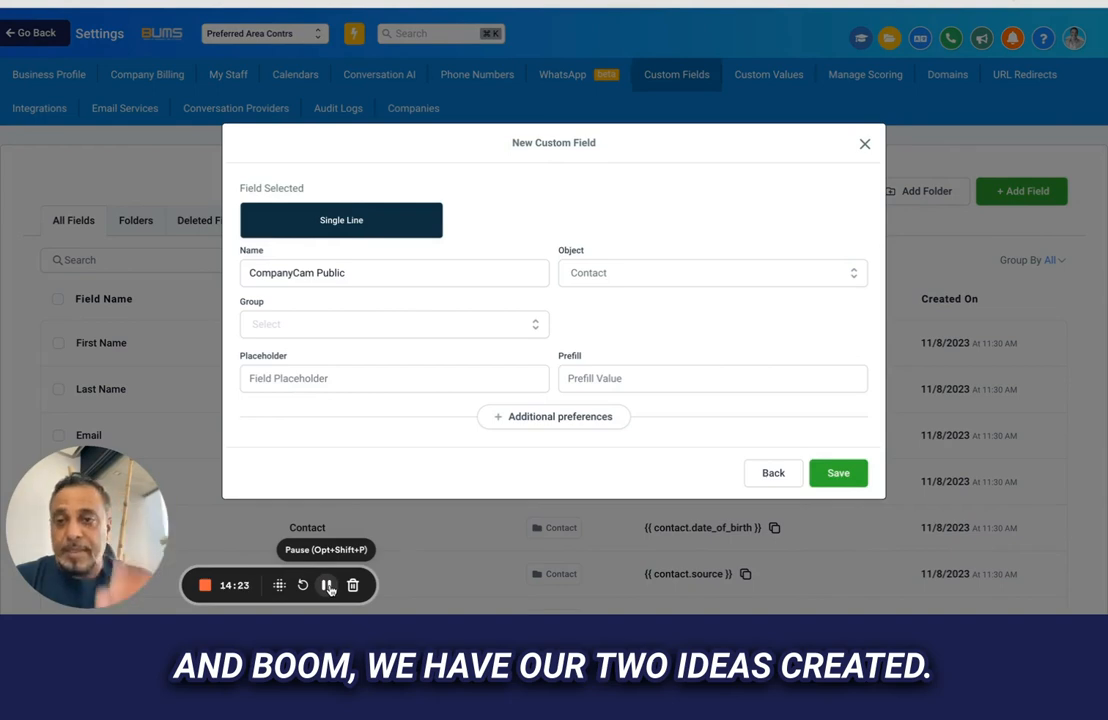
click(355, 333)
click(318, 410)
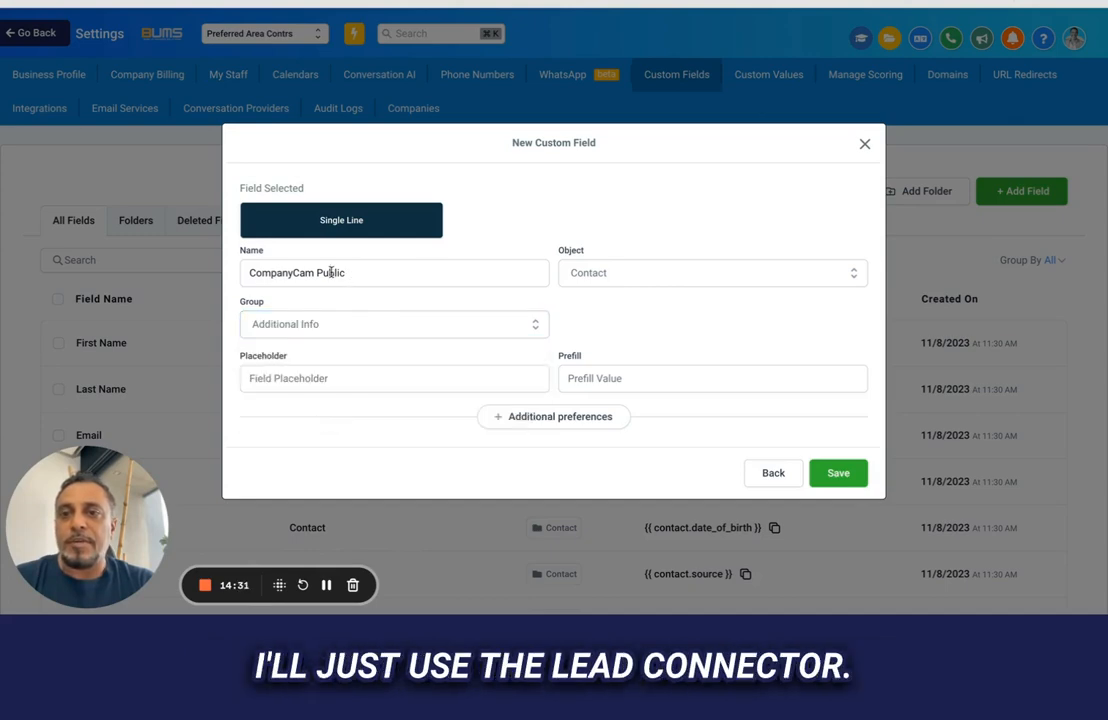
click(840, 478)
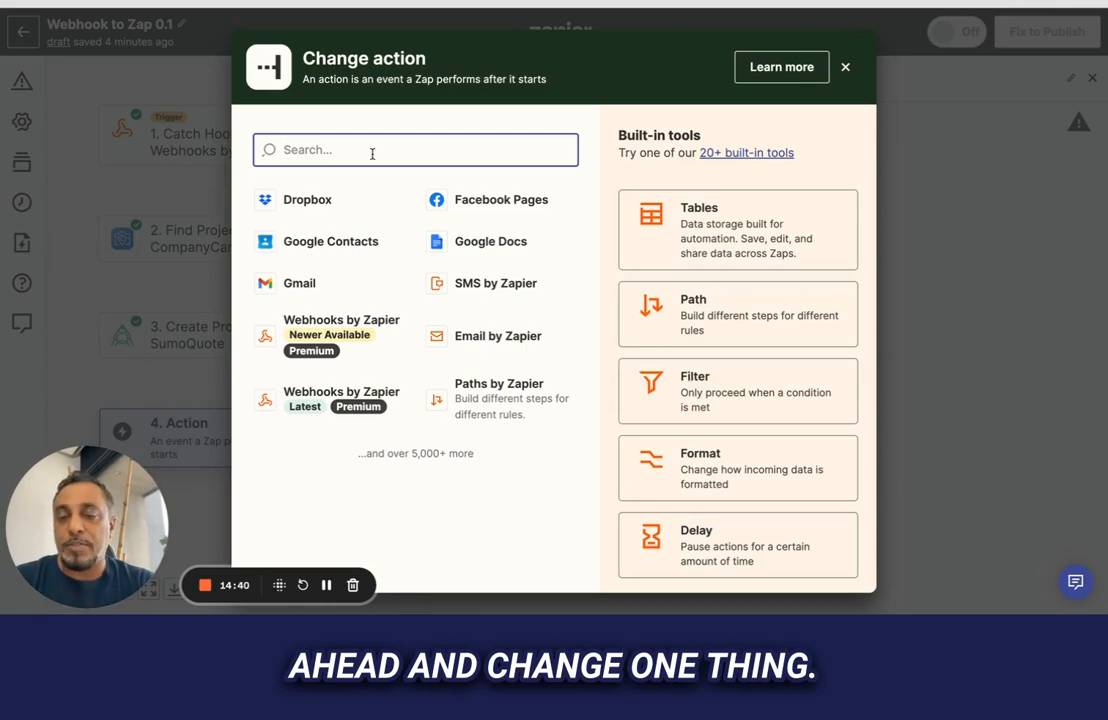
Step: In Zapier, set step 4 to LeadConnector with the Add/Update Contact event and continue with the connected account
text(lead)
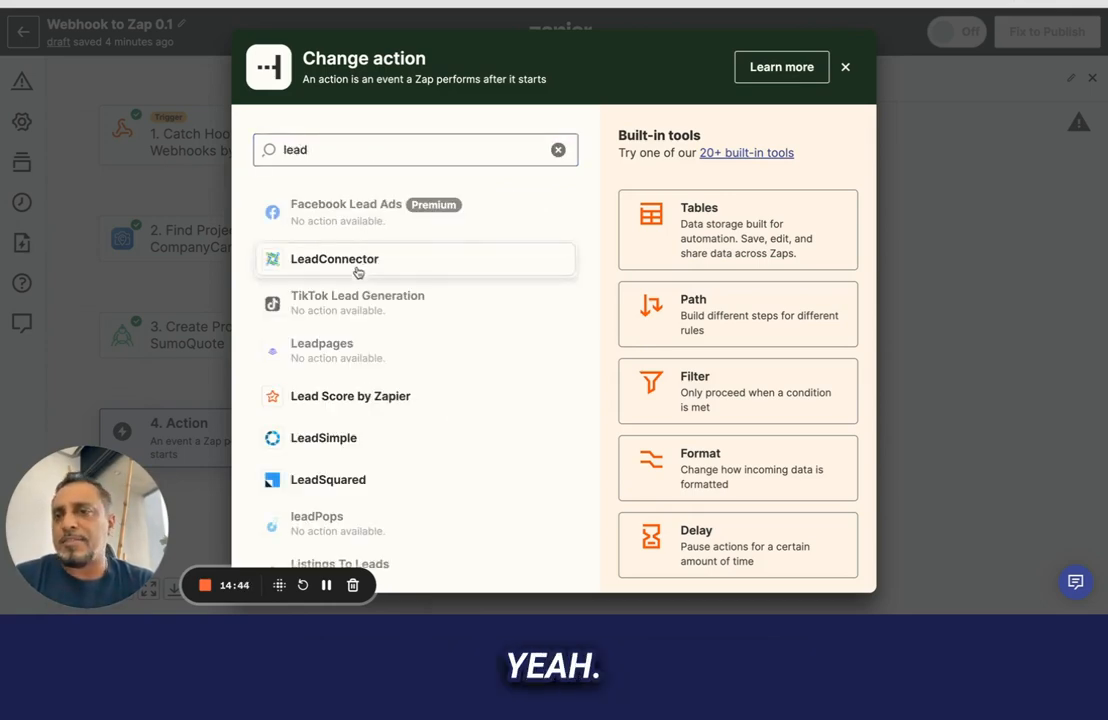
click(358, 266)
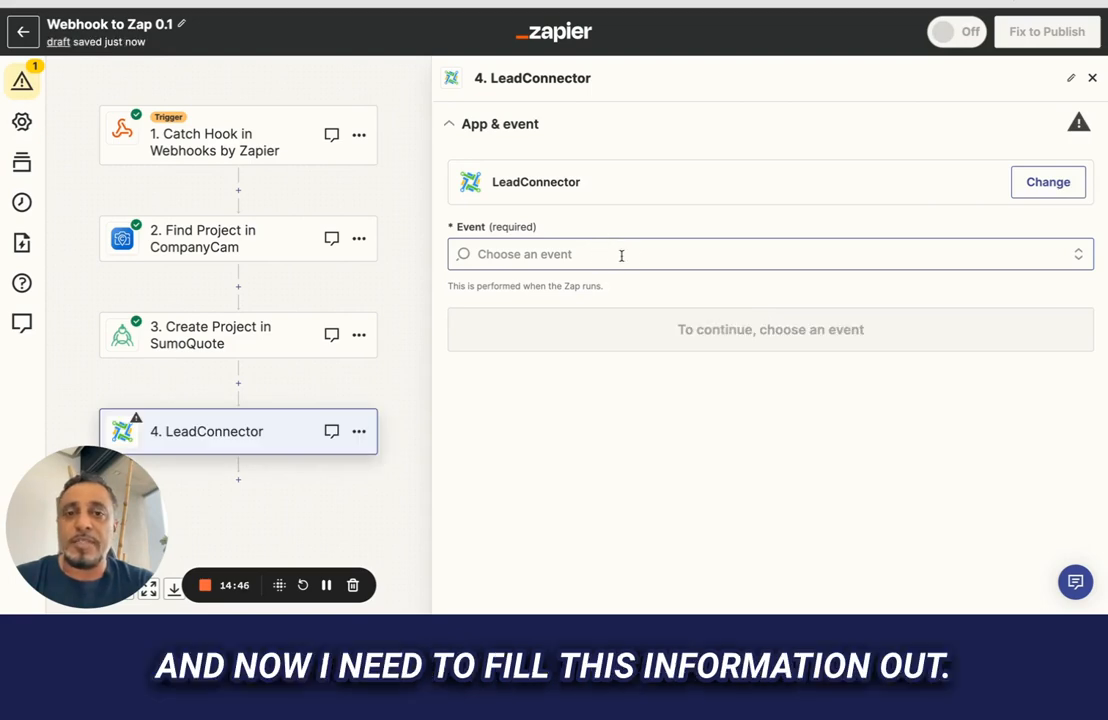
click(595, 256)
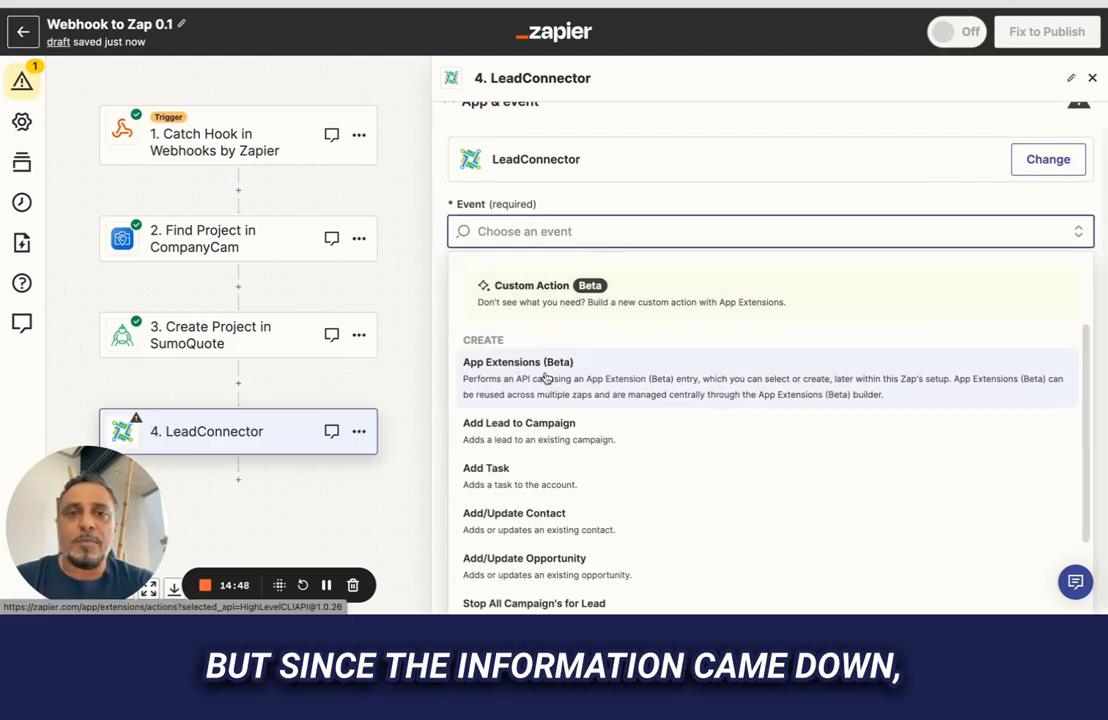
scroll(546, 376, down, 4)
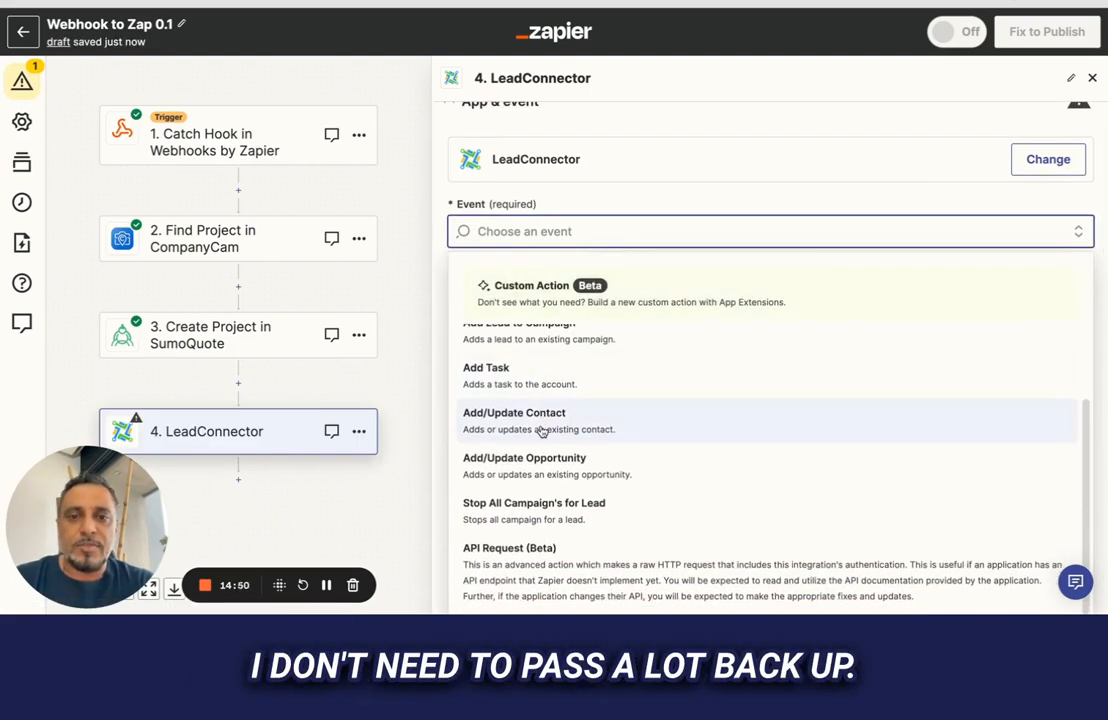
click(541, 431)
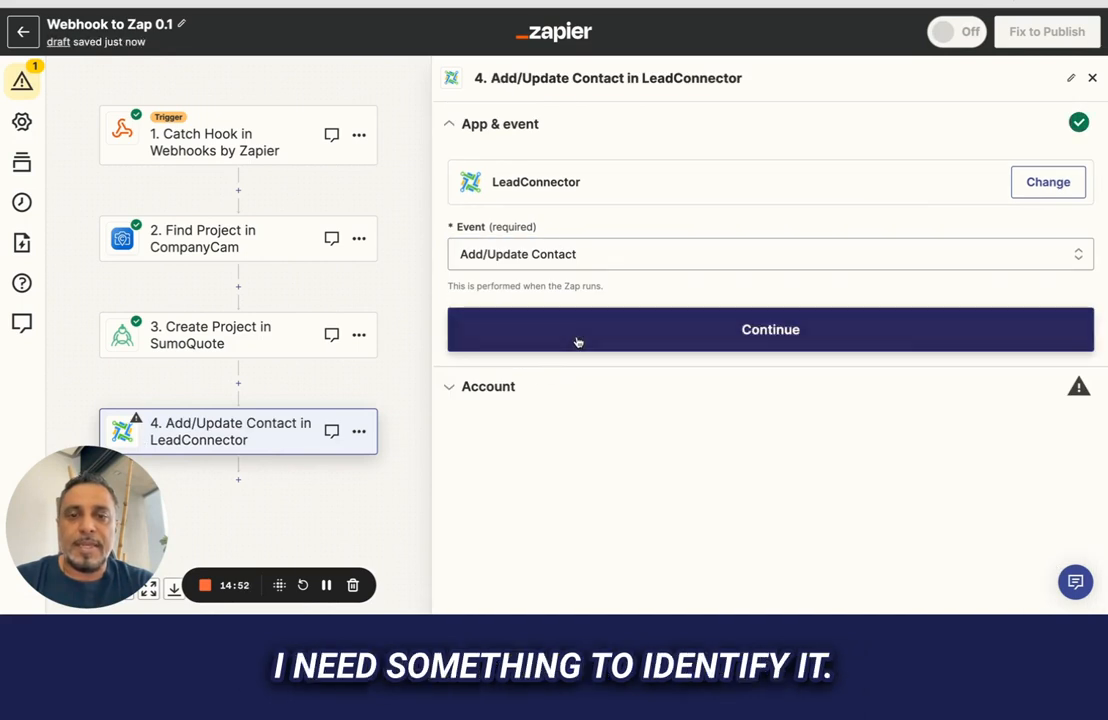
click(577, 342)
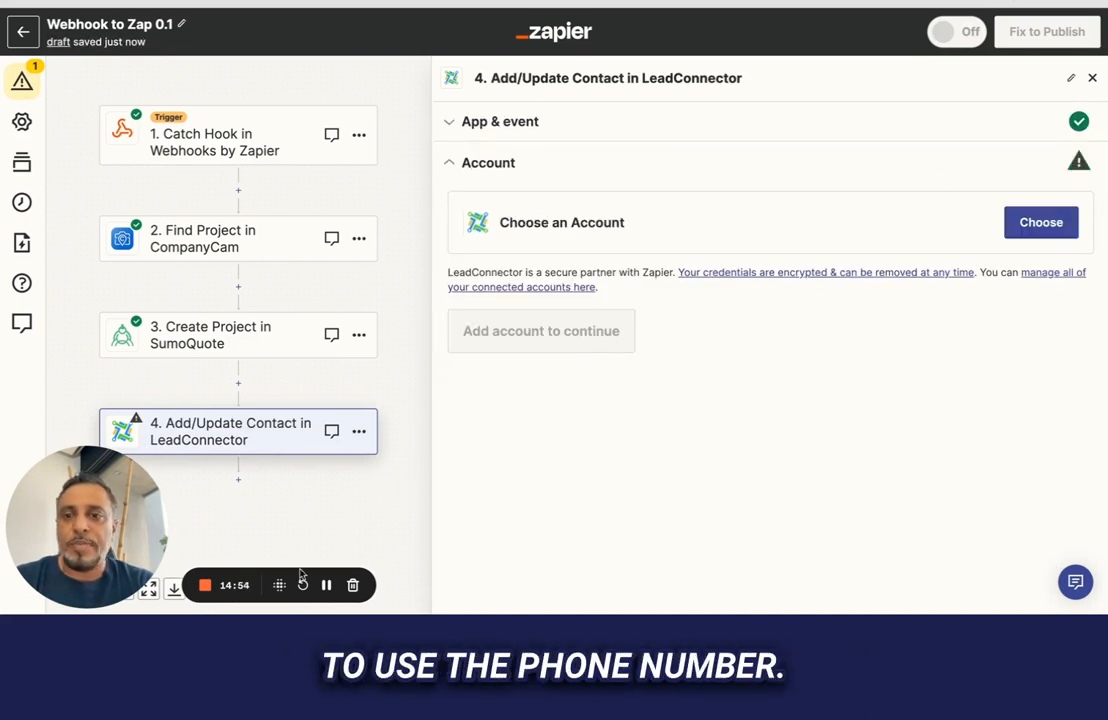
click(497, 338)
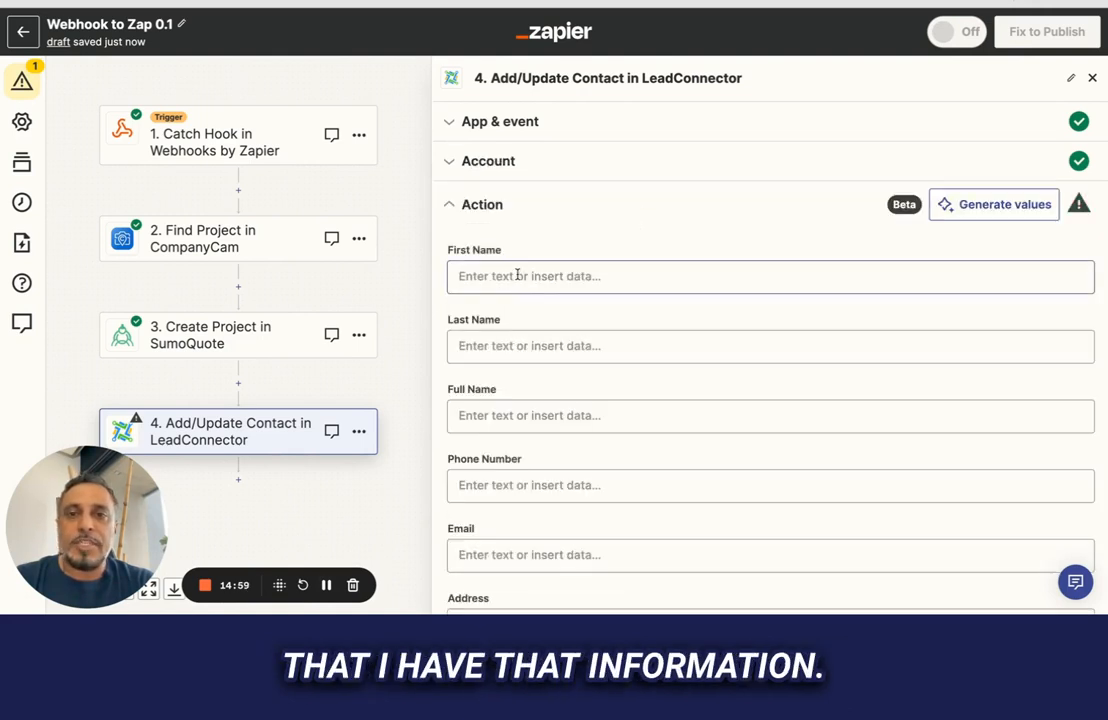
Step: Map the contact's Phone Number to the Phone value from the Catch Hook step
click(517, 275)
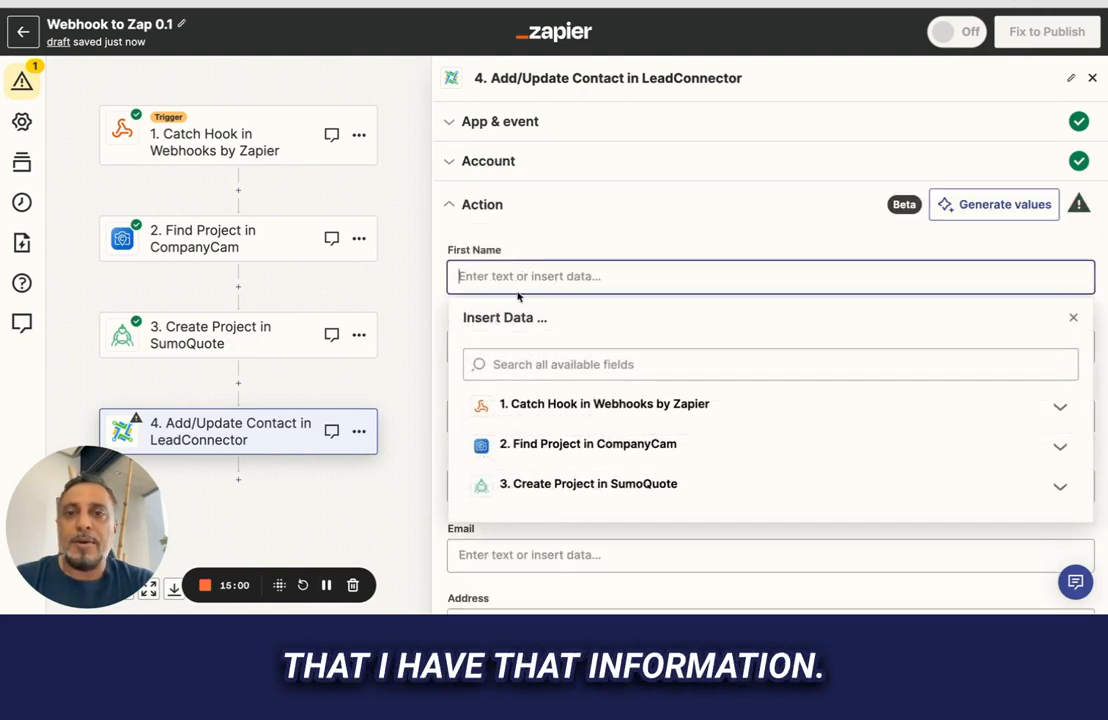
click(556, 228)
scroll(551, 310, down, 3)
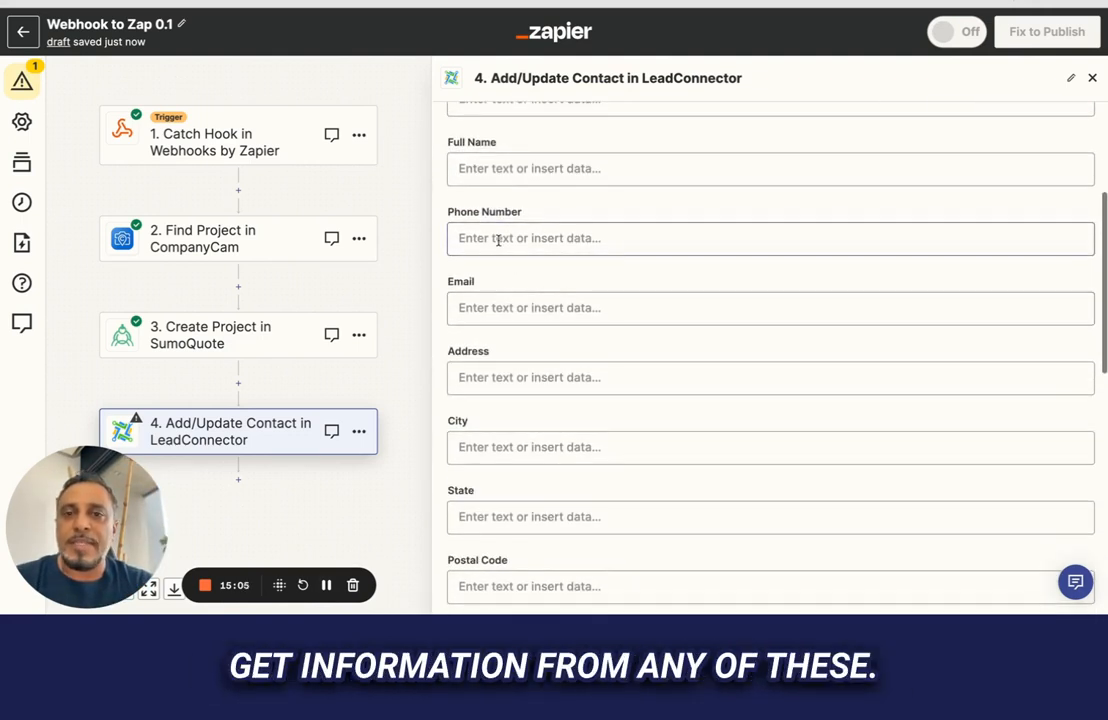
click(497, 239)
click(549, 370)
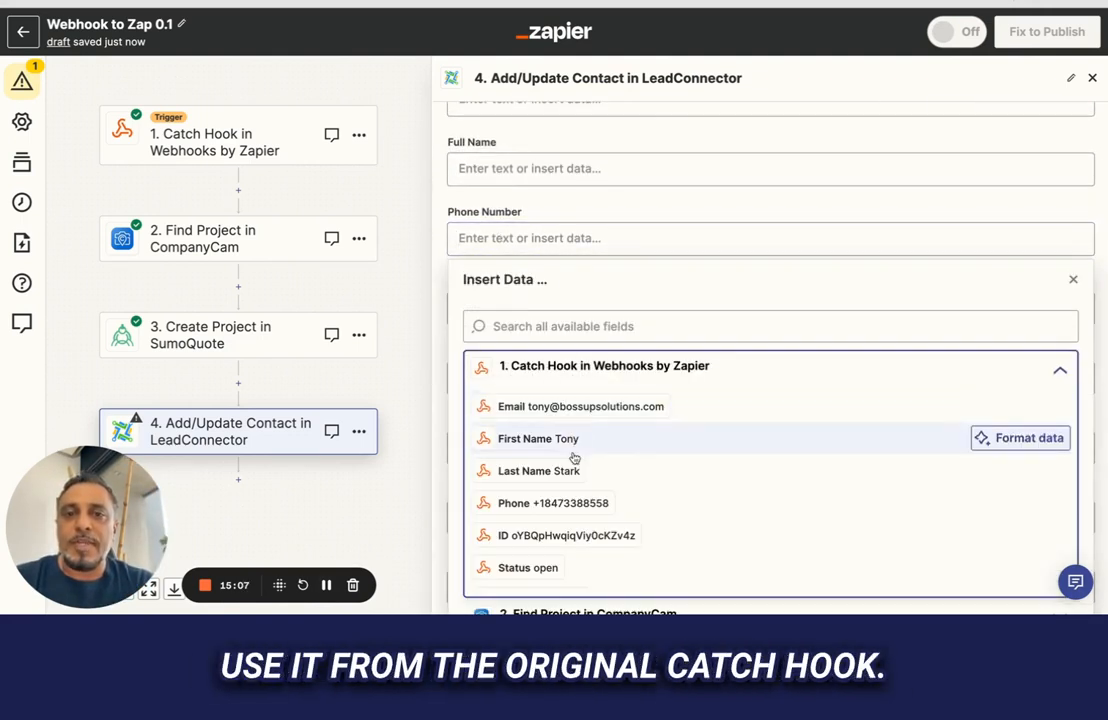
click(567, 502)
click(513, 195)
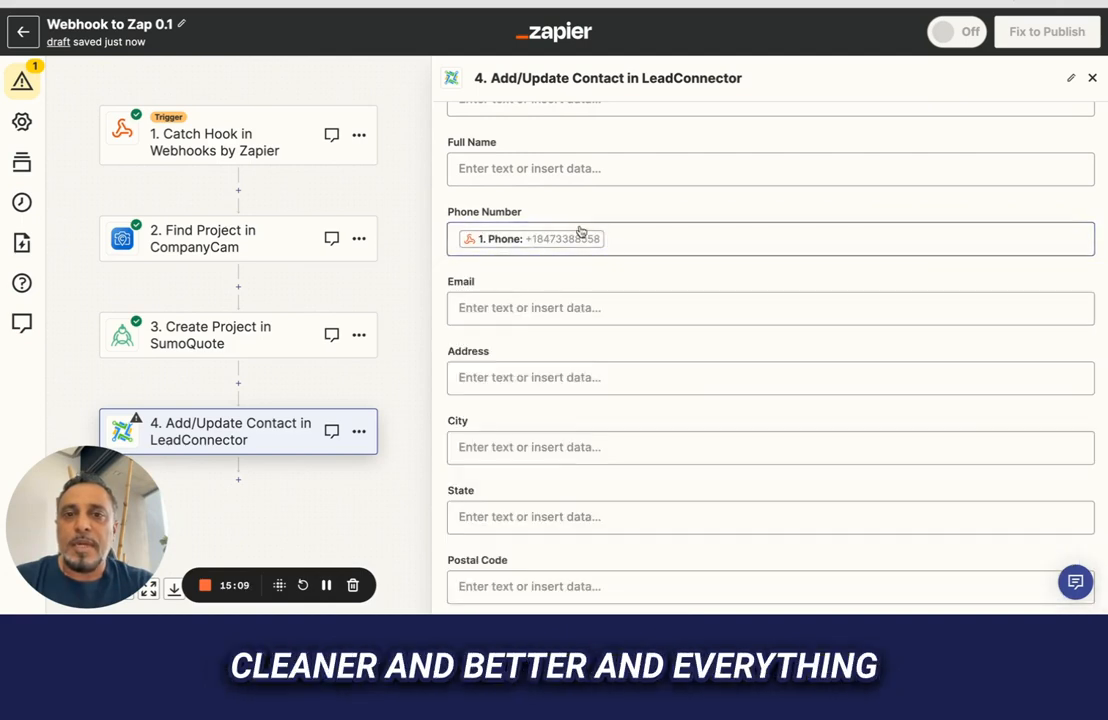
Step: Map the contact's Email to the Email value from the Catch Hook step, leaving Address empty
click(527, 307)
click(562, 396)
text(em)
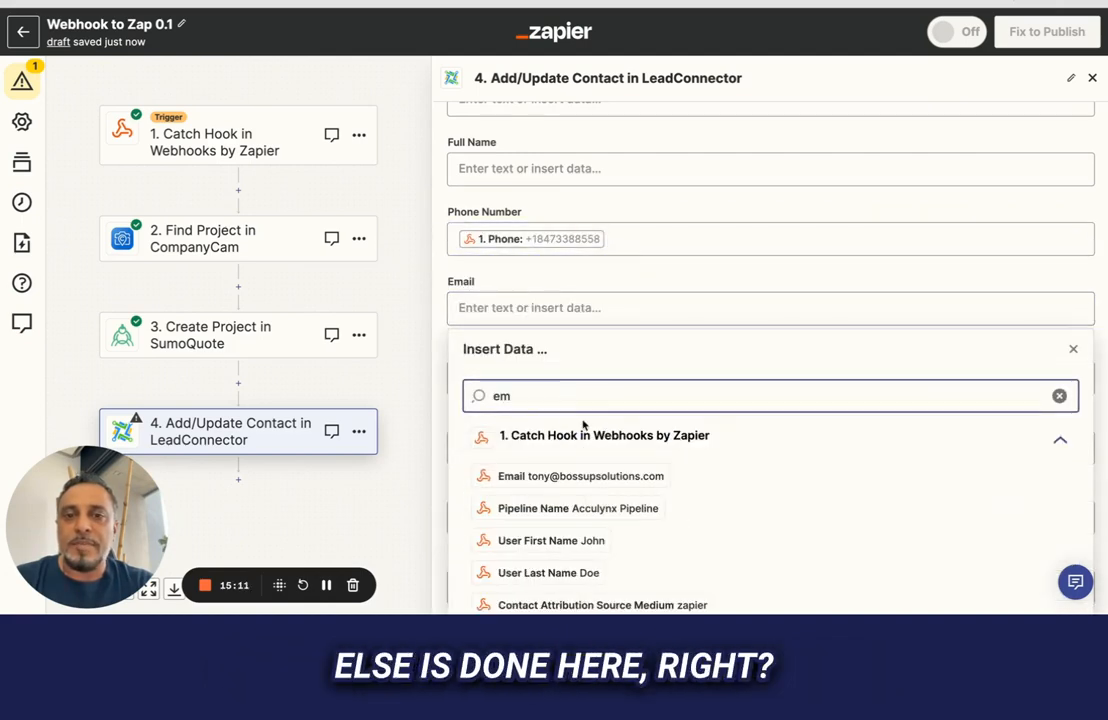
click(540, 476)
click(509, 288)
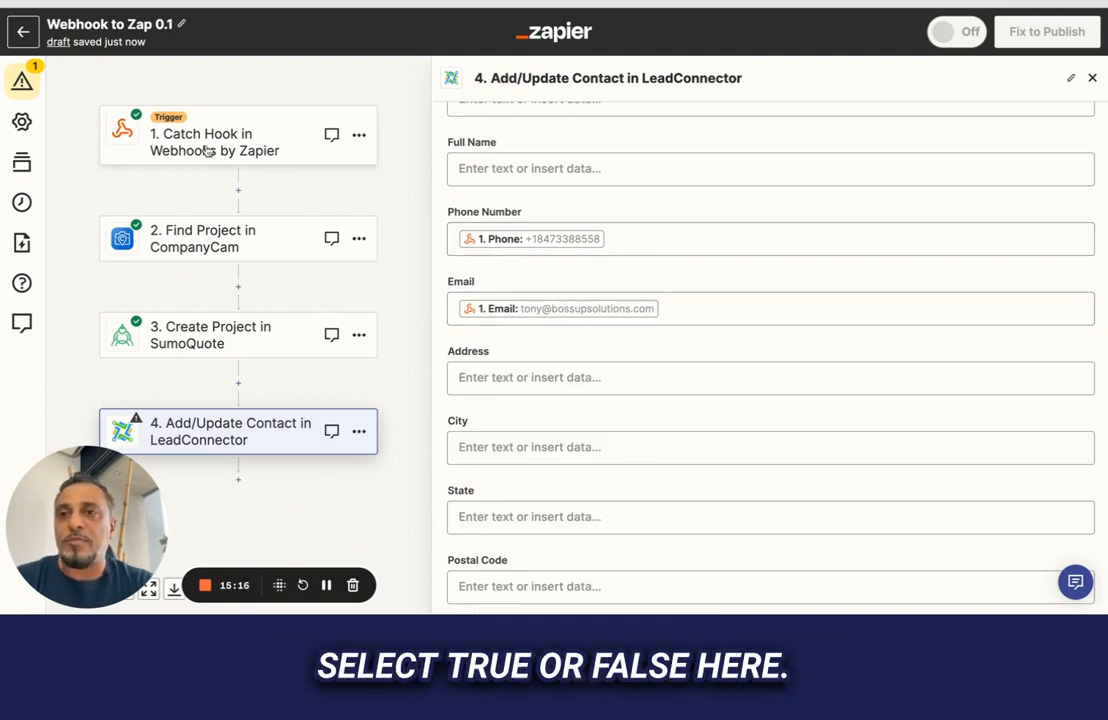
click(512, 378)
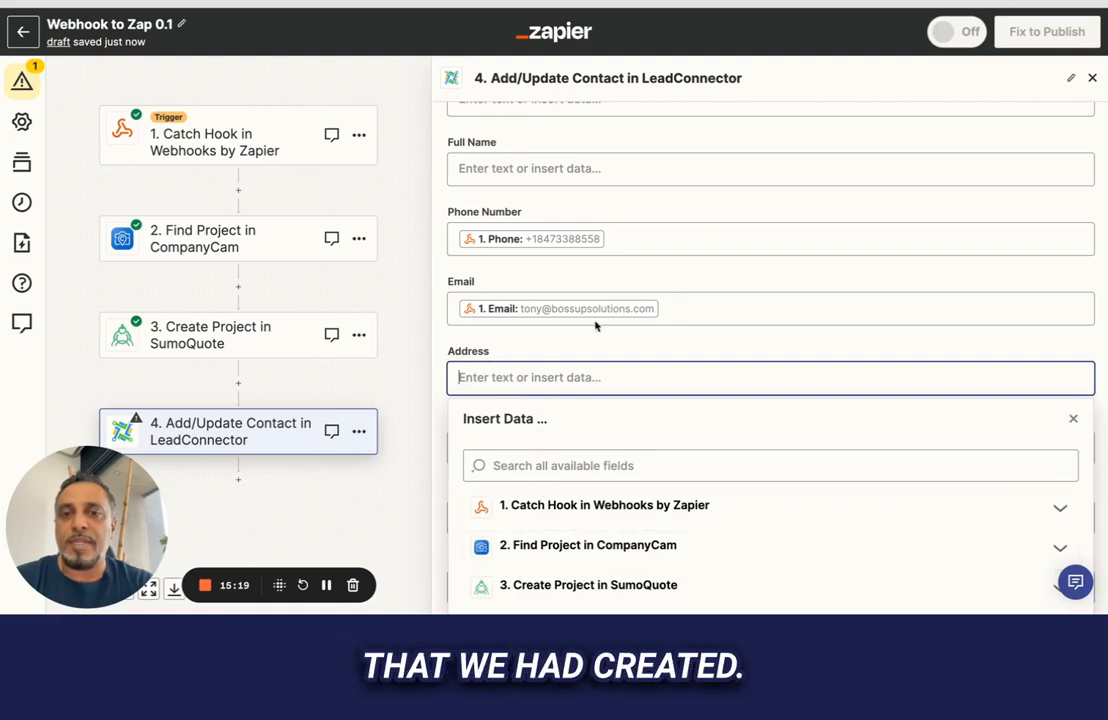
click(514, 334)
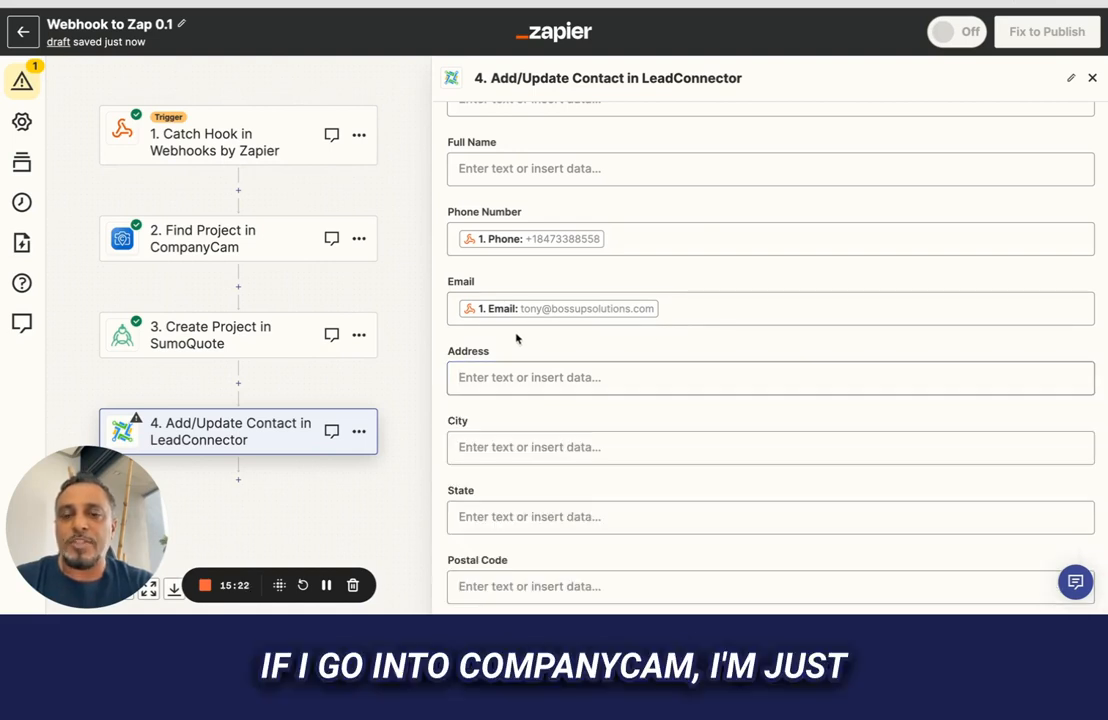
Step: Open the required Mark as Lead choice and map CompanyCam Public to the Public Url from the Find Project in CompanyCam step
scroll(515, 335, down, 2)
scroll(516, 334, down, 4)
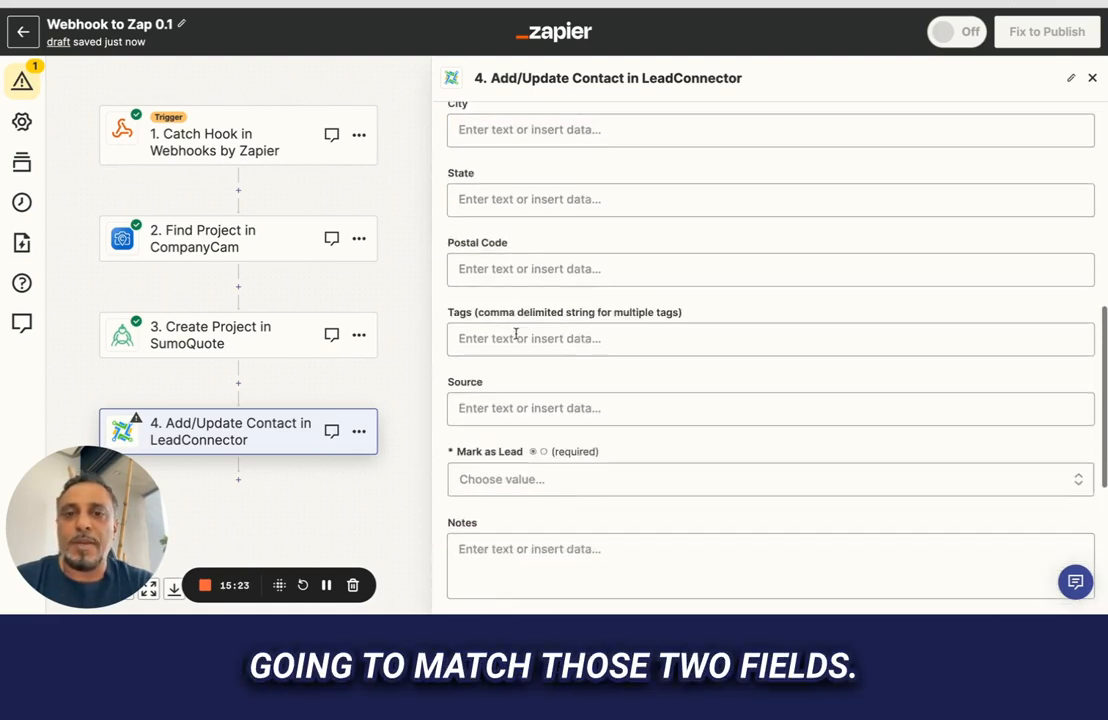
scroll(516, 334, down, 1)
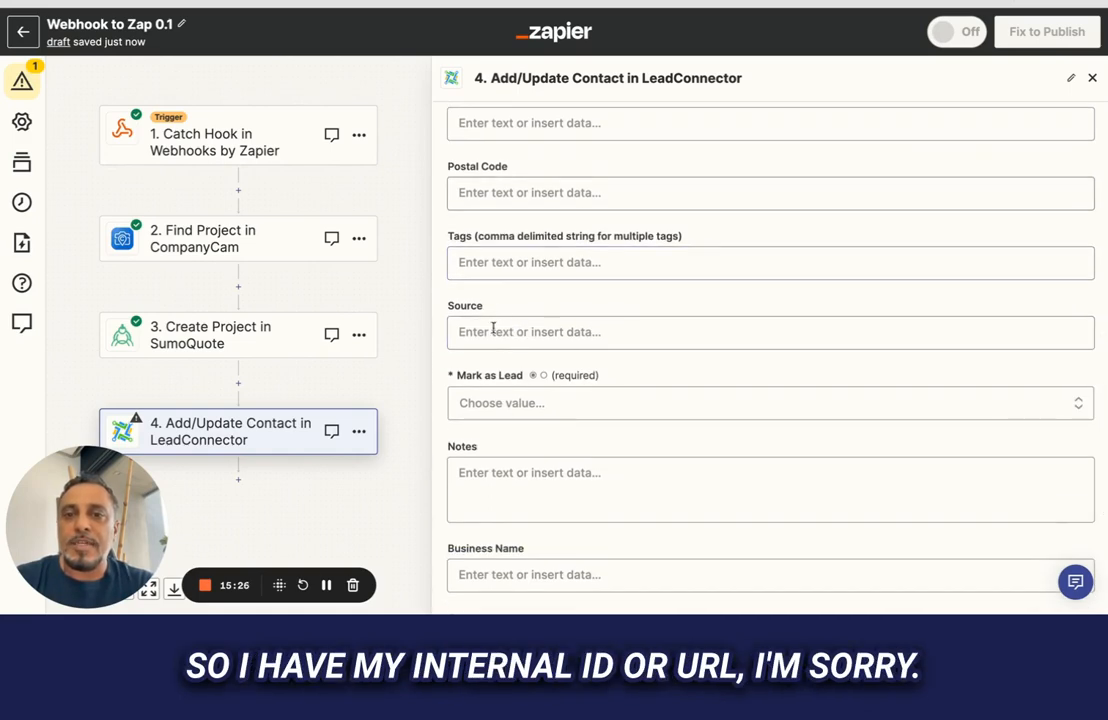
click(481, 405)
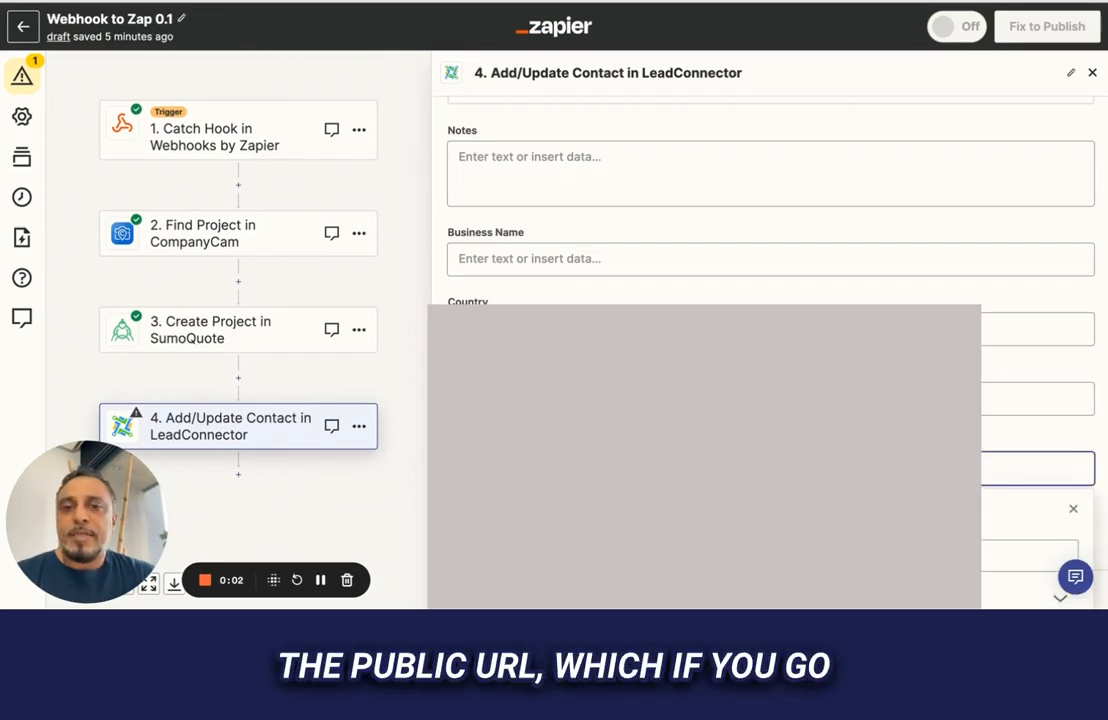
scroll(770, 300, down, 2)
scroll(770, 300, down, 4)
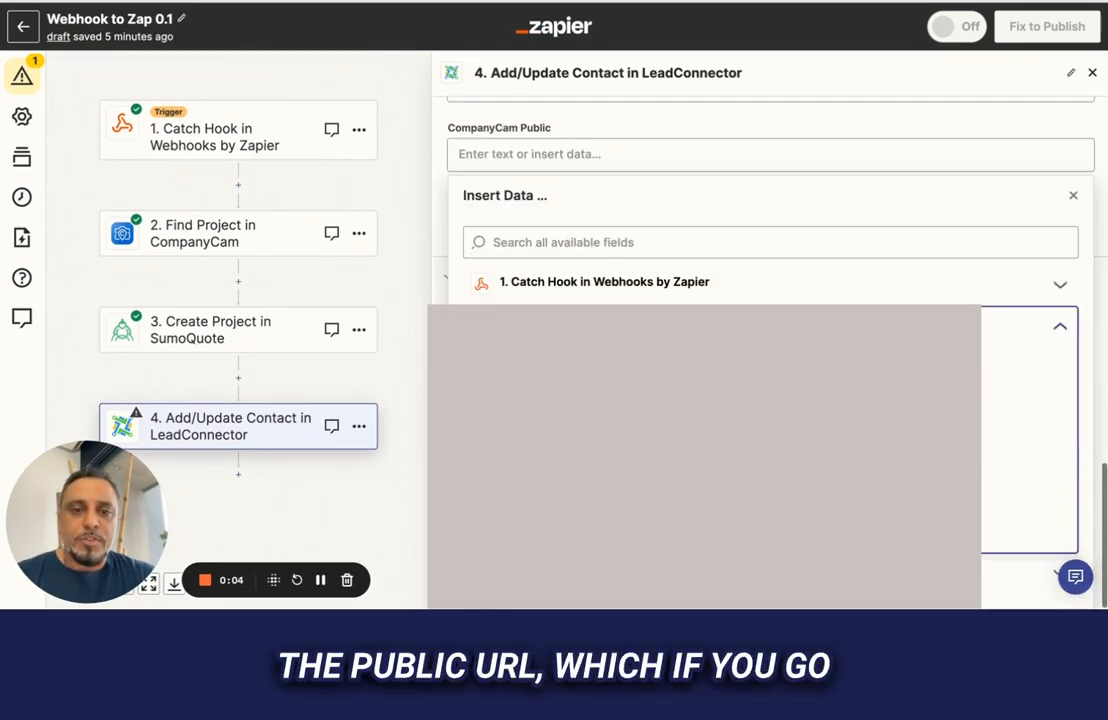
click(1020, 522)
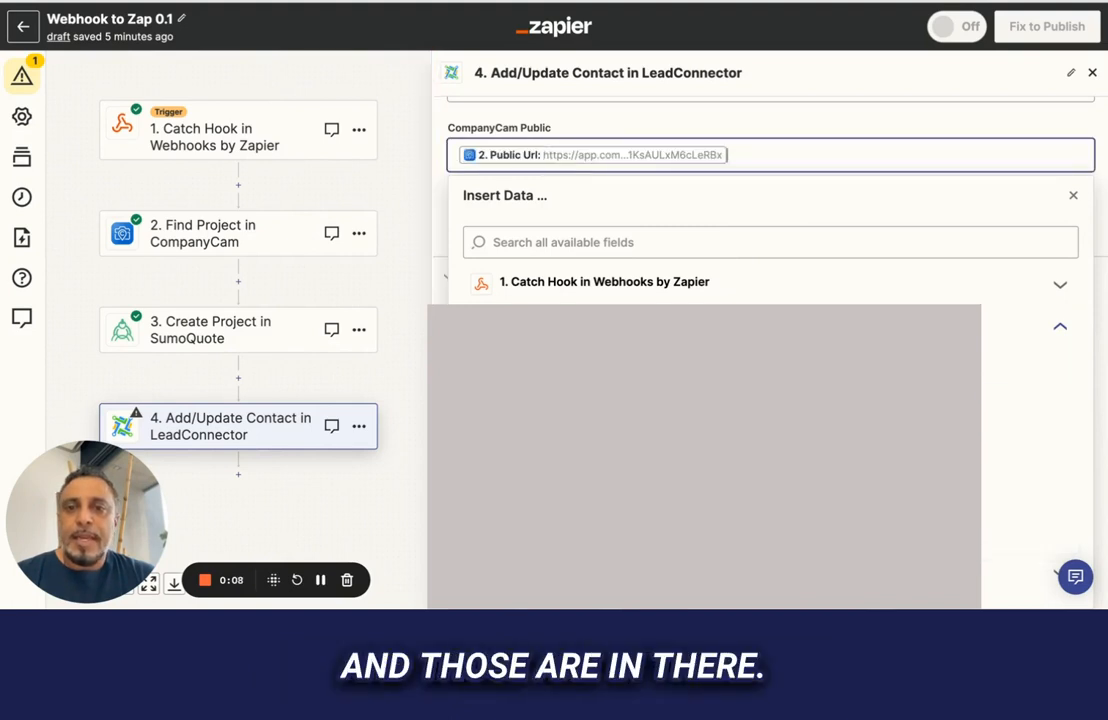
click(416, 332)
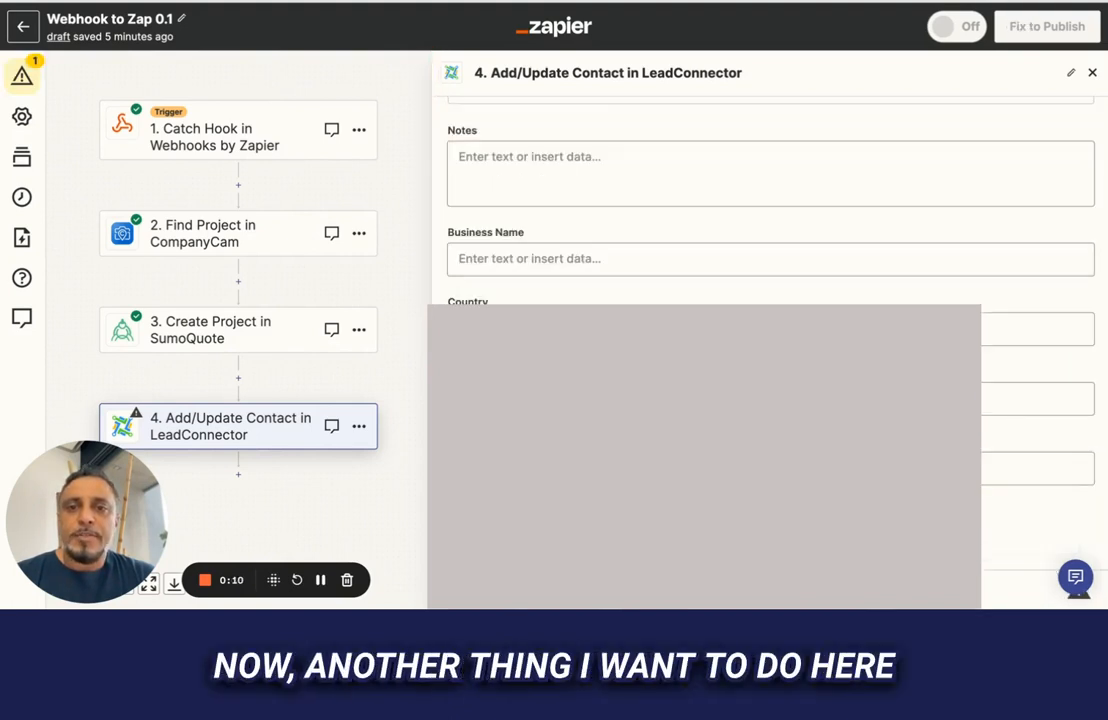
Step: Enter "sync" as the contact's tag and send the test contact to LeadConnector
scroll(770, 200, down, 5)
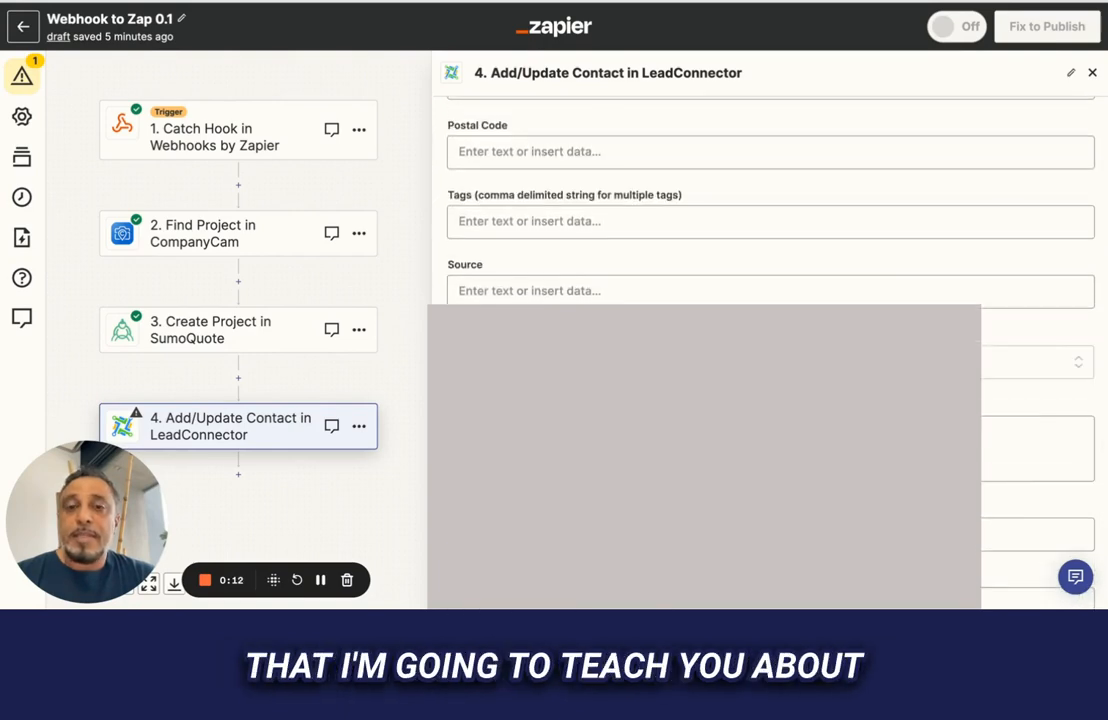
click(519, 222)
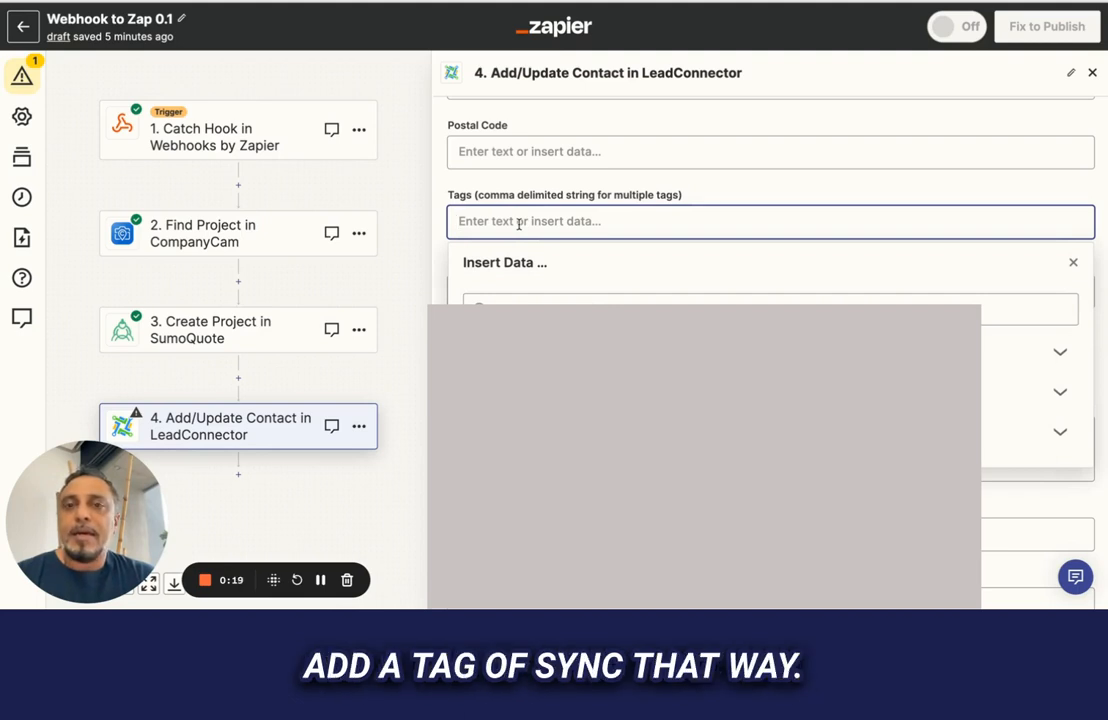
text(sync)
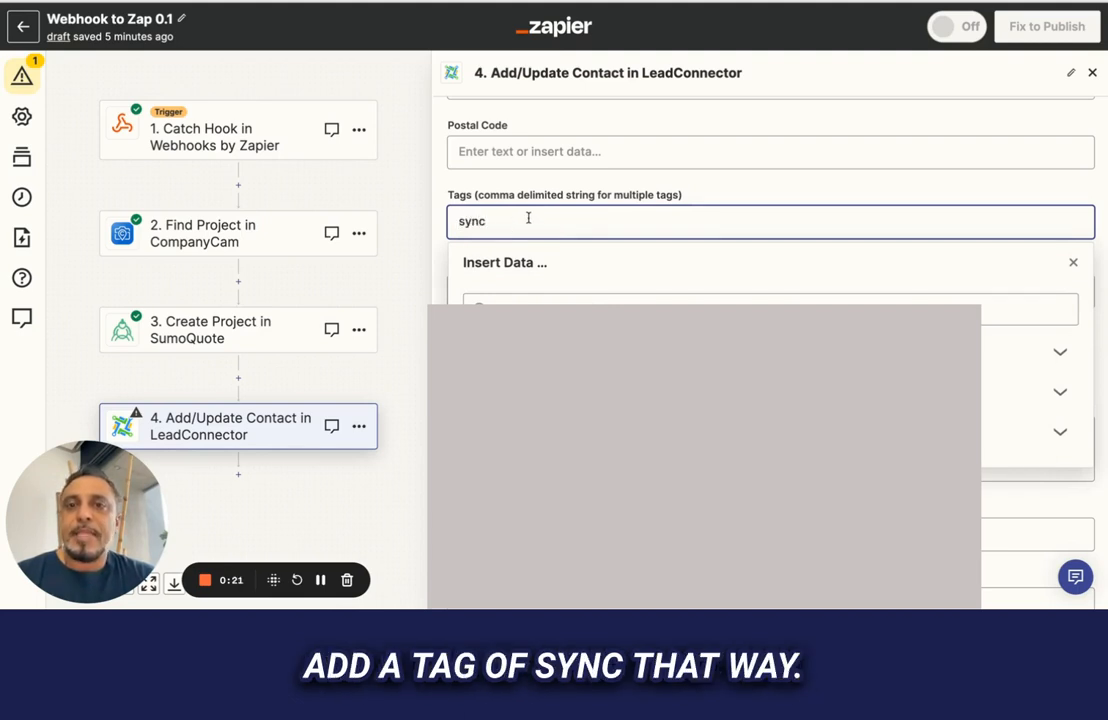
click(712, 186)
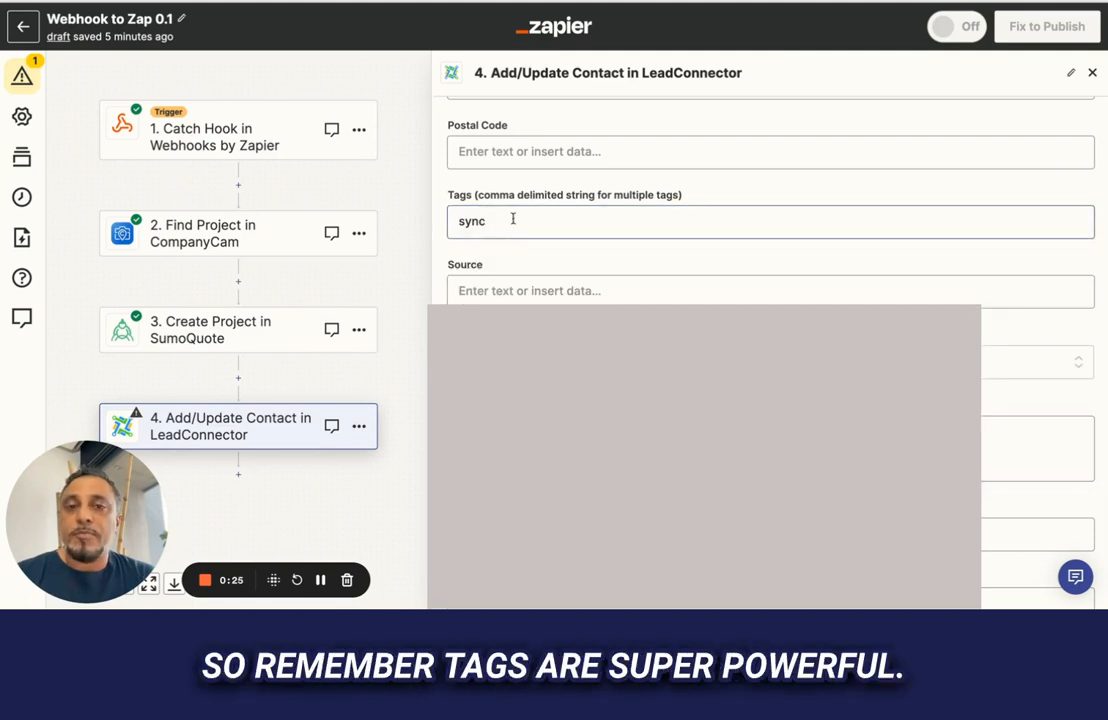
click(513, 218)
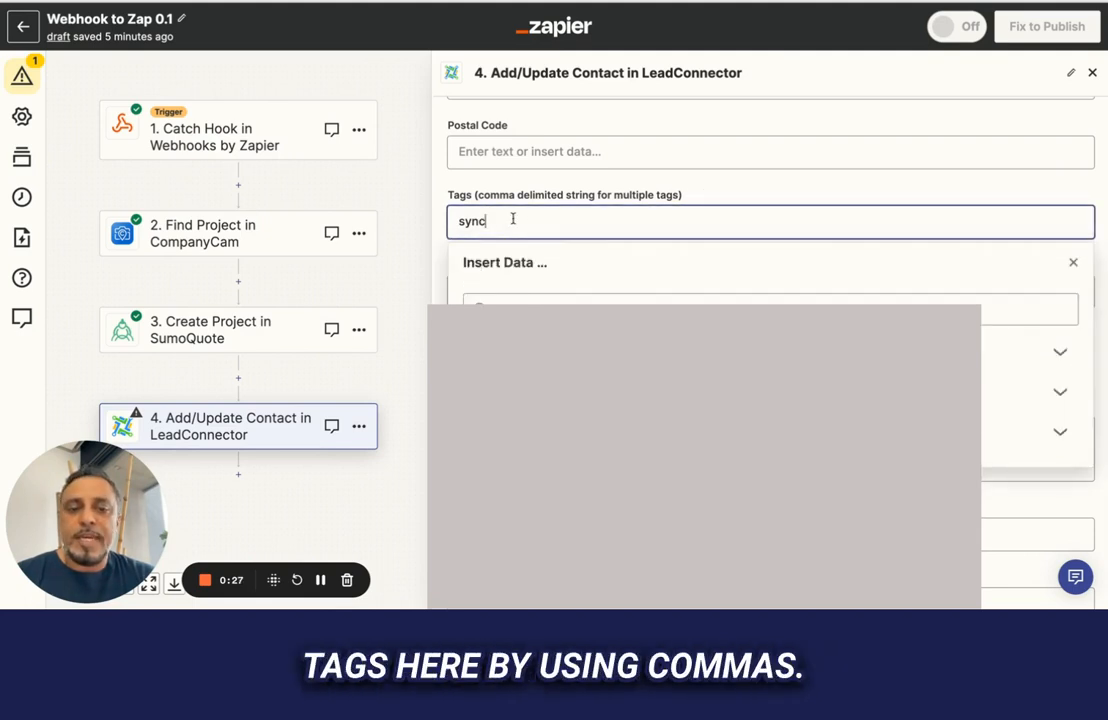
click(581, 267)
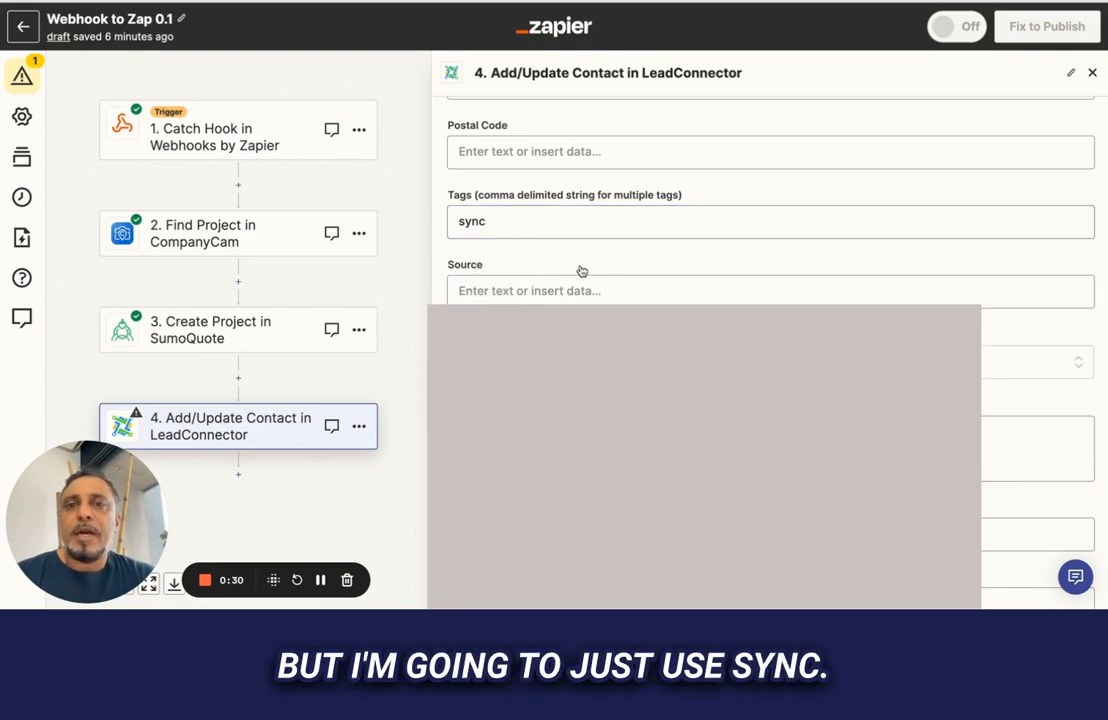
scroll(581, 267, down, 5)
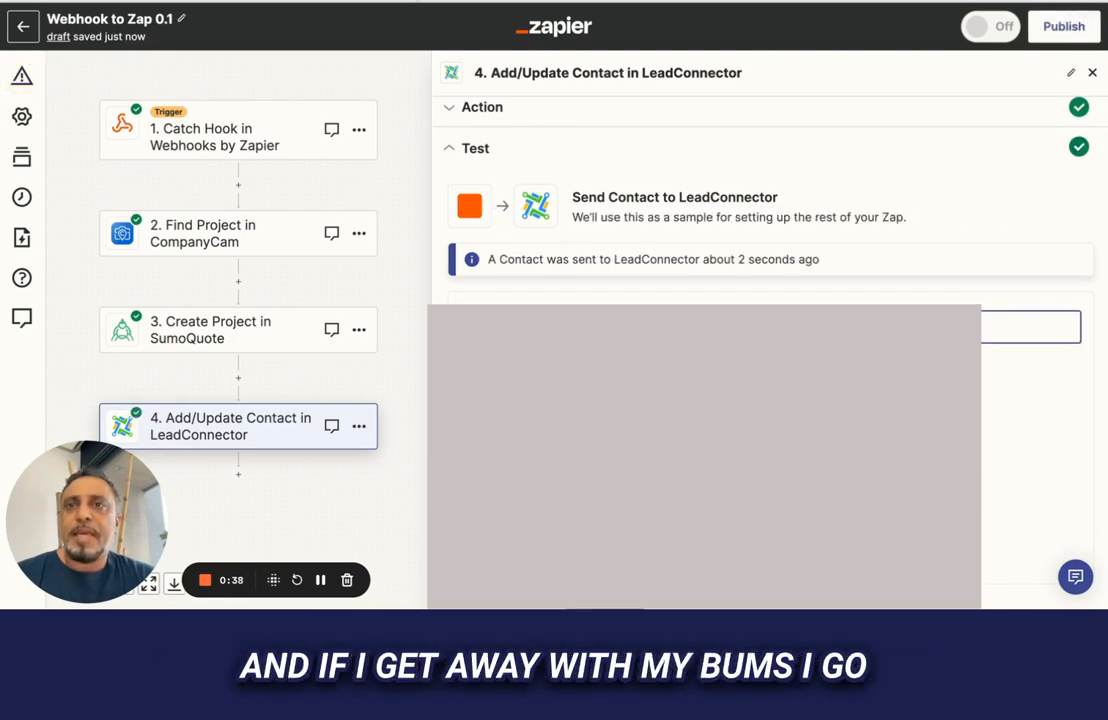
Step: Switch back to BUMS, leave the Custom Fields settings and return to the test contact's record
key(ctrl+Tab)
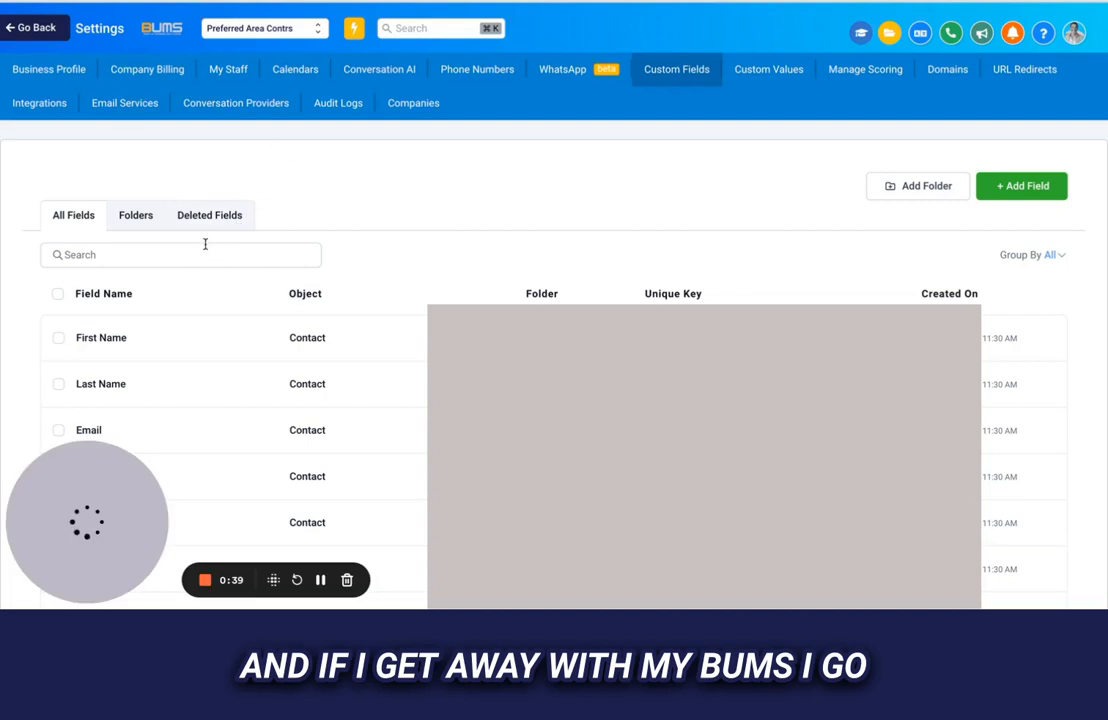
click(32, 28)
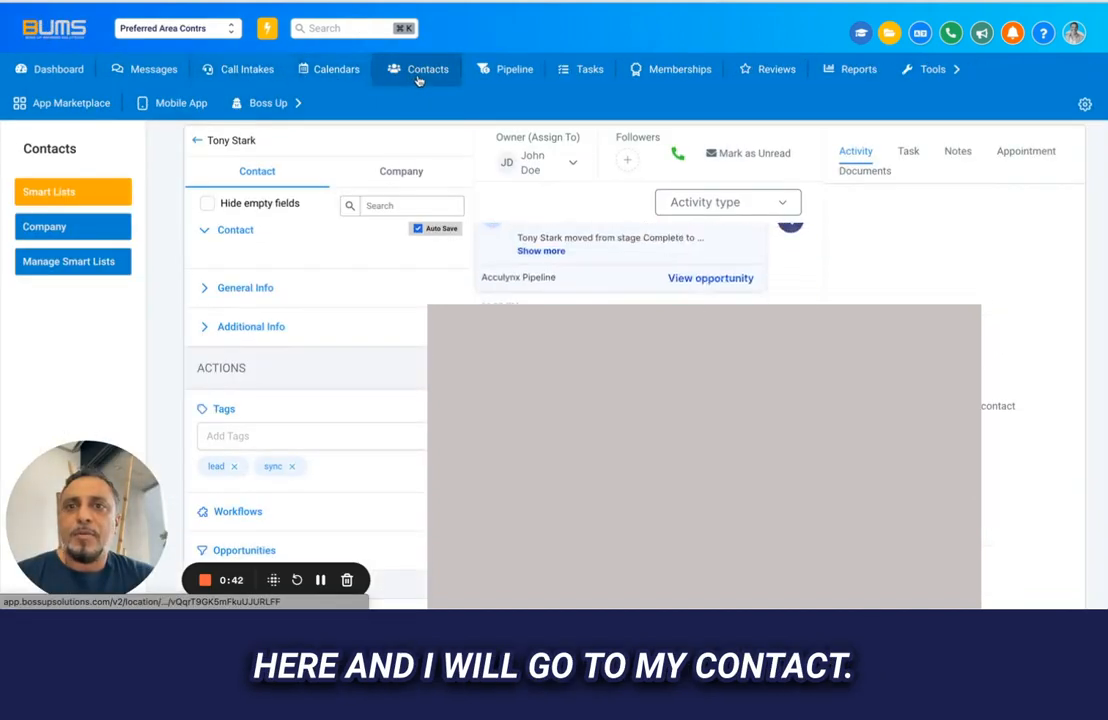
click(196, 140)
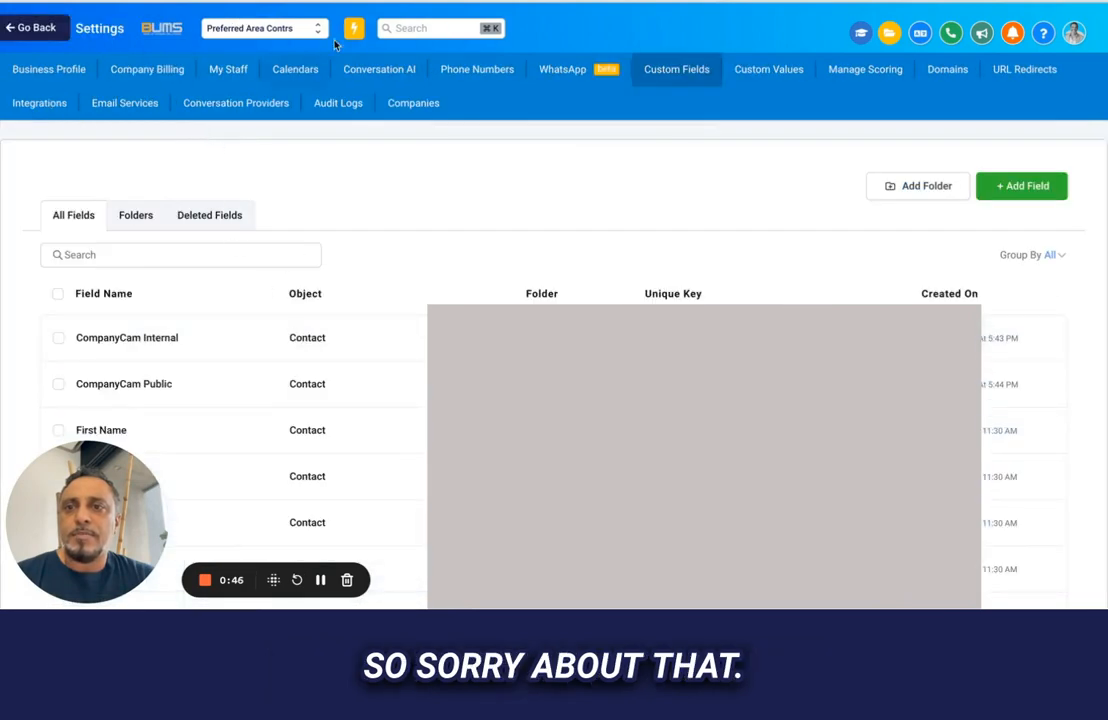
click(301, 69)
click(46, 25)
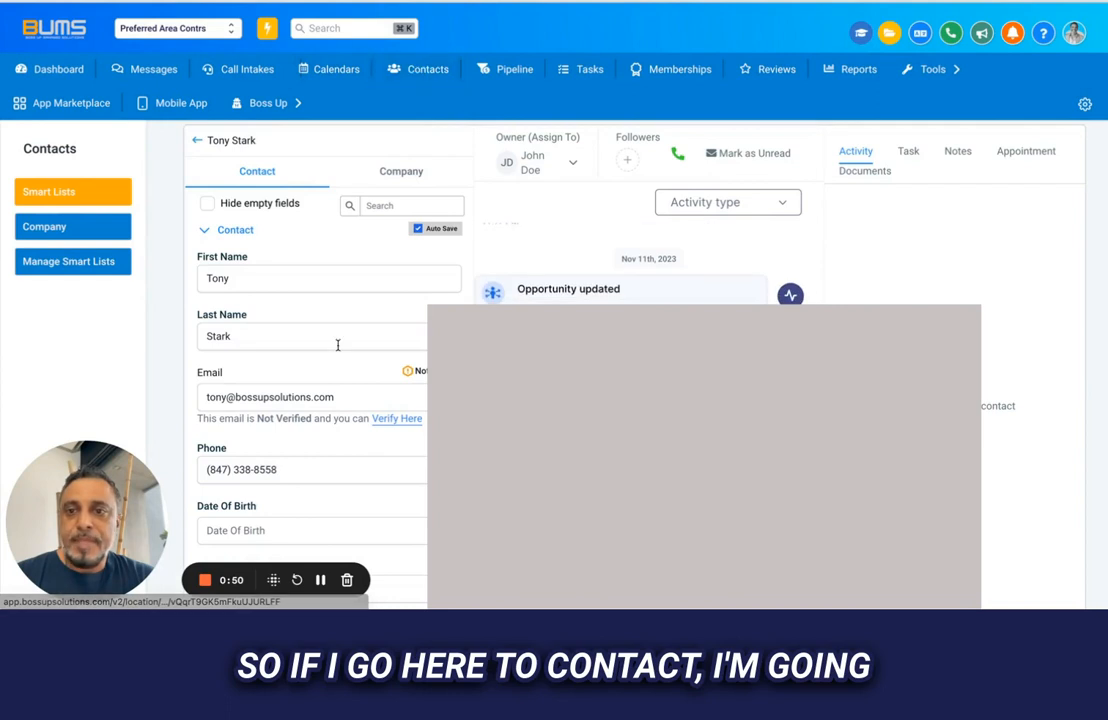
Step: Hide the contact's empty fields, collapse the Contact section and expand Additional Info to check the CompanyCam links
scroll(339, 347, down, 1)
scroll(339, 349, up, 1)
click(206, 203)
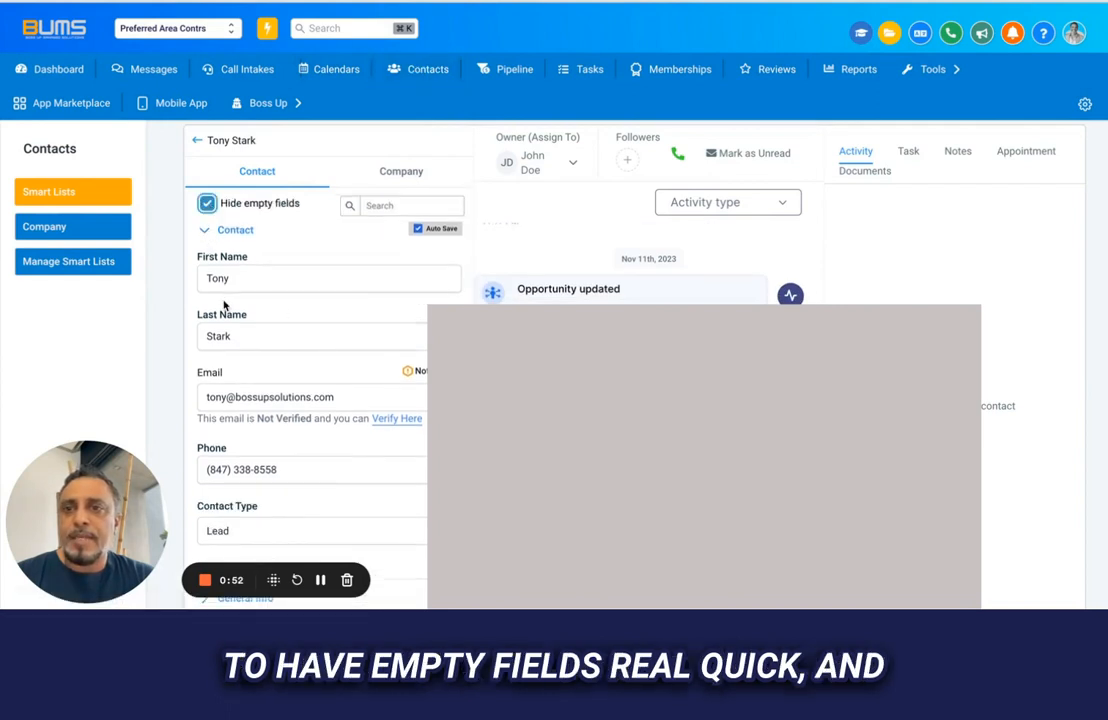
click(202, 230)
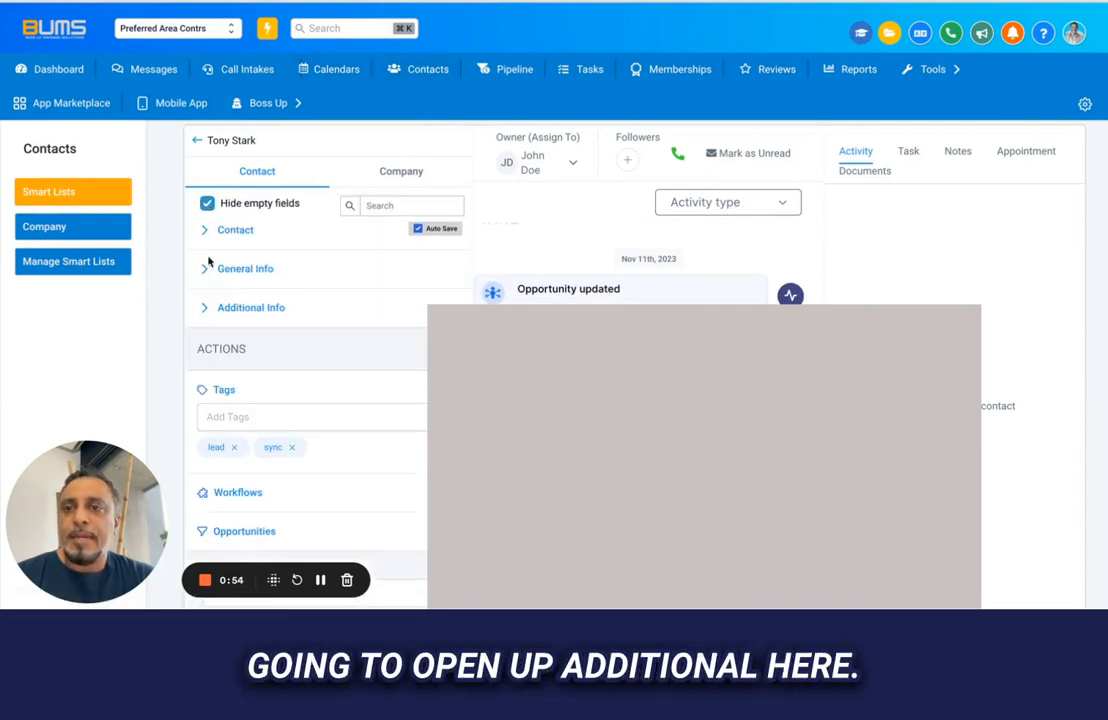
click(206, 310)
scroll(206, 300, down, 2)
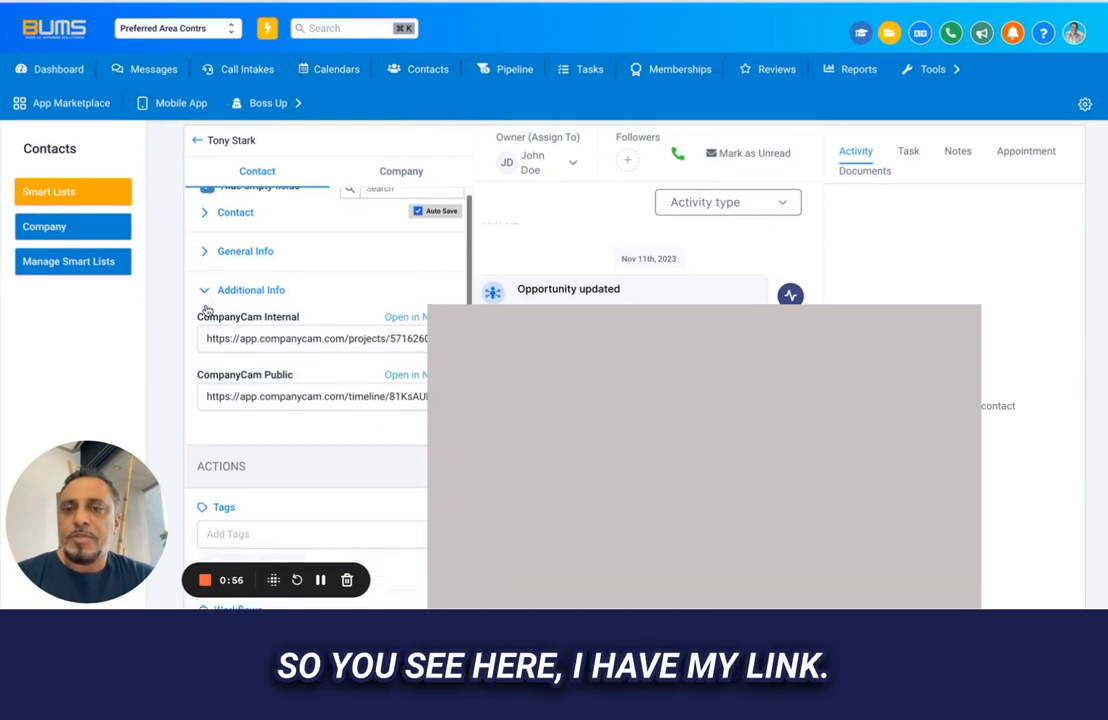
Step: Open the contact's CompanyCam Internal link in a new tab and sign in to CompanyCam to view the project
drag(208, 270, 432, 275)
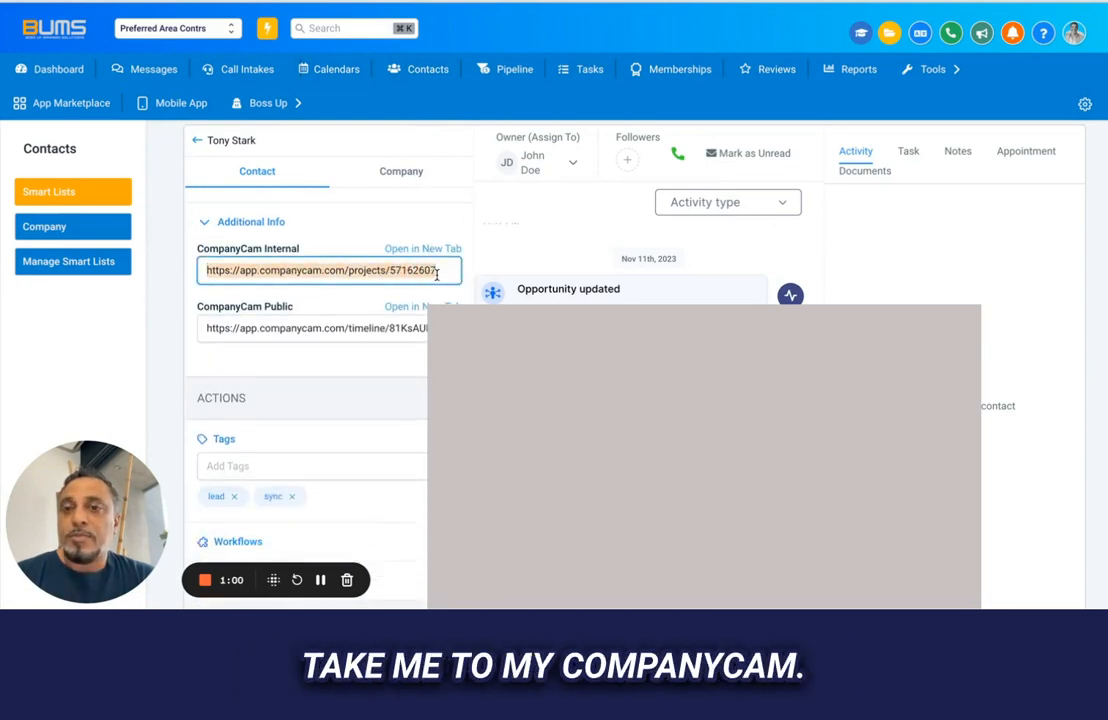
click(432, 249)
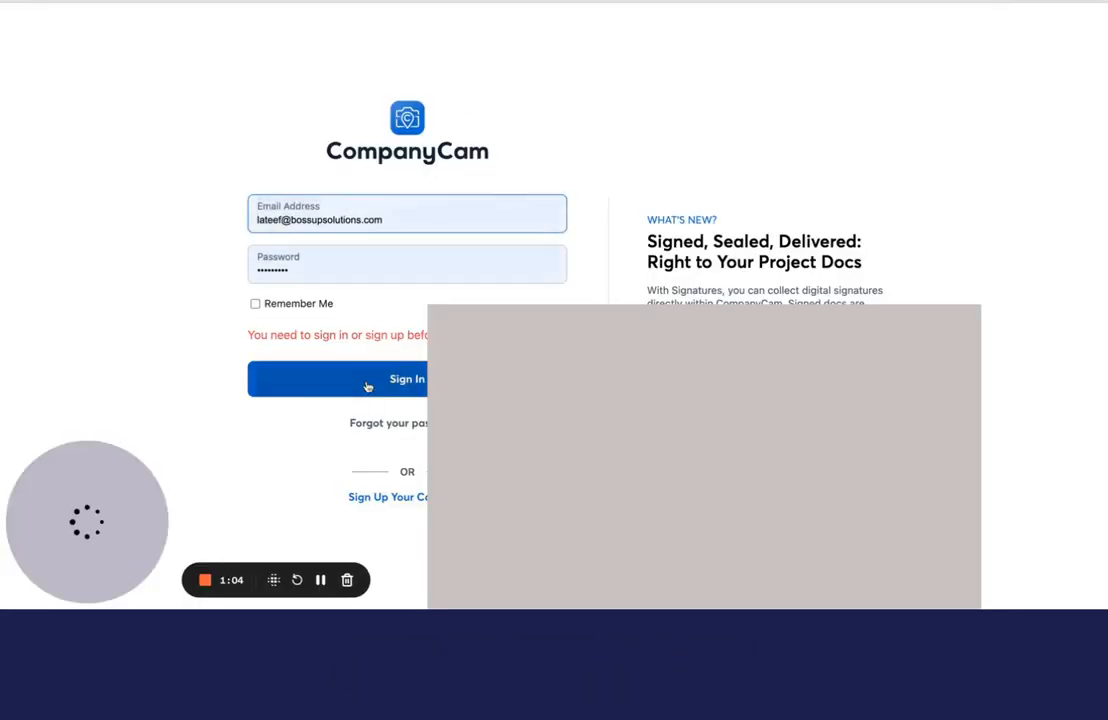
click(367, 386)
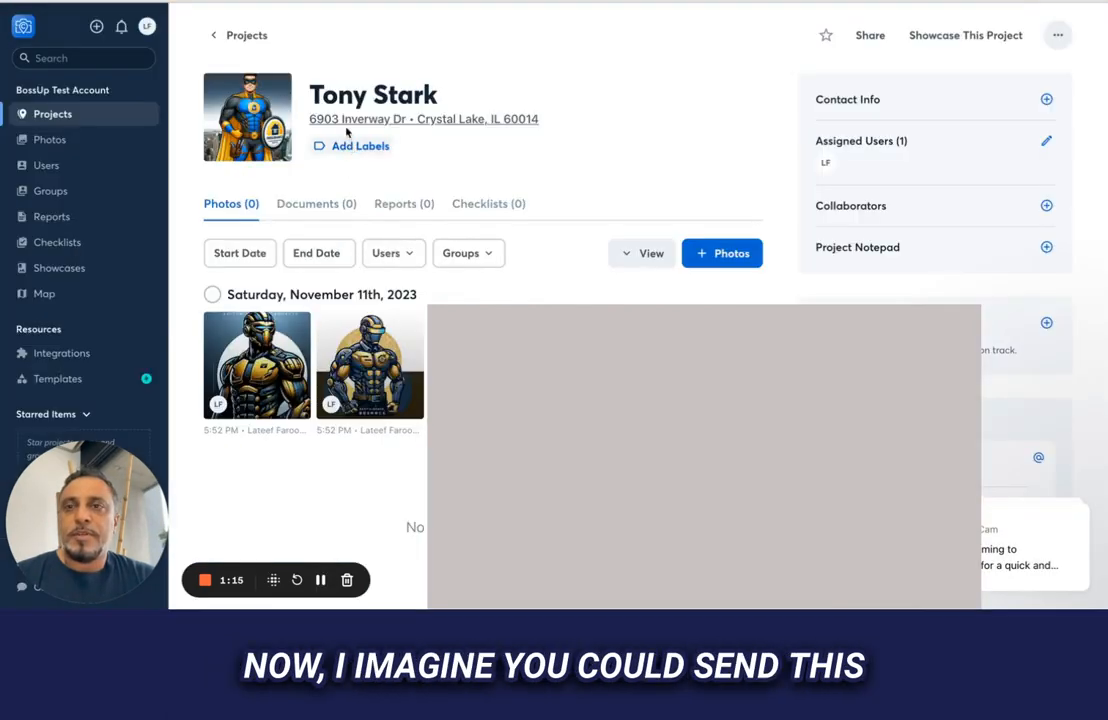
Step: From the BUMS contact, open the CompanyCam Public link in a new tab, review the shared project timeline and close it
key(ctrl+Tab)
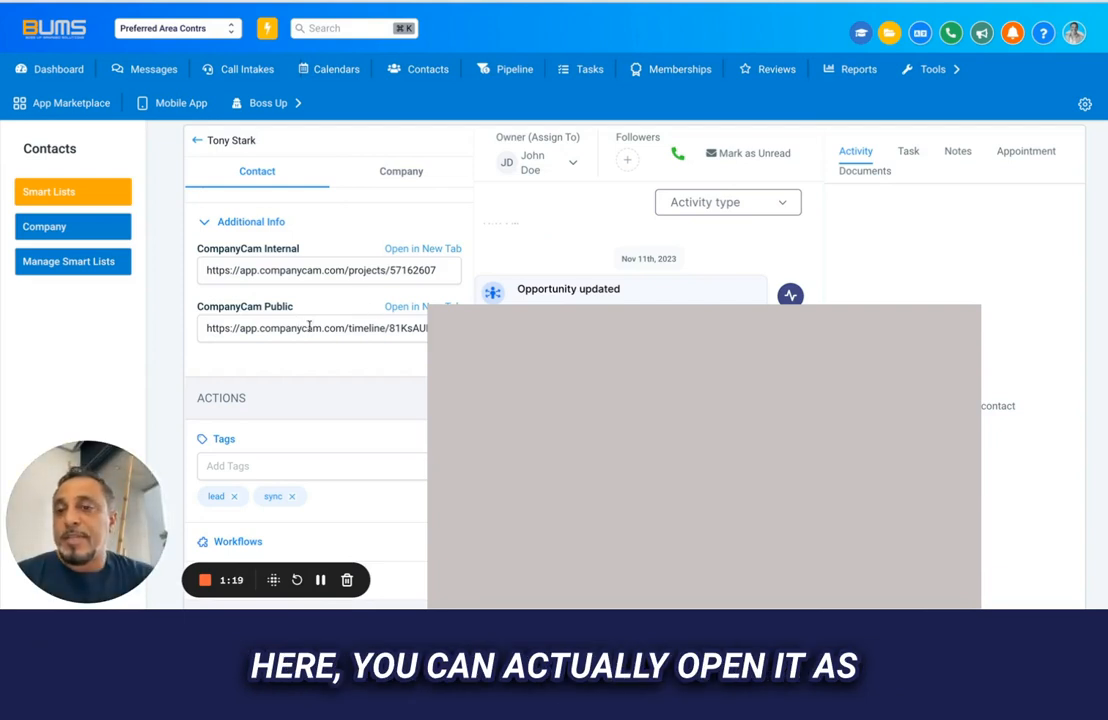
click(411, 312)
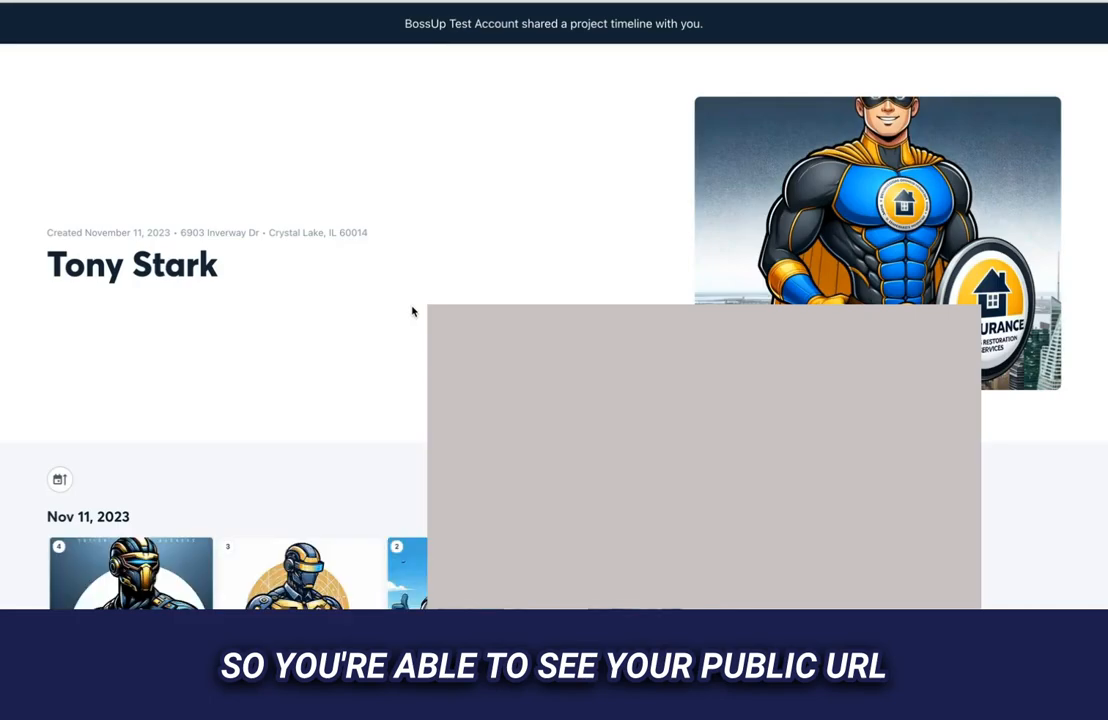
scroll(383, 331, down, 3)
scroll(383, 331, up, 3)
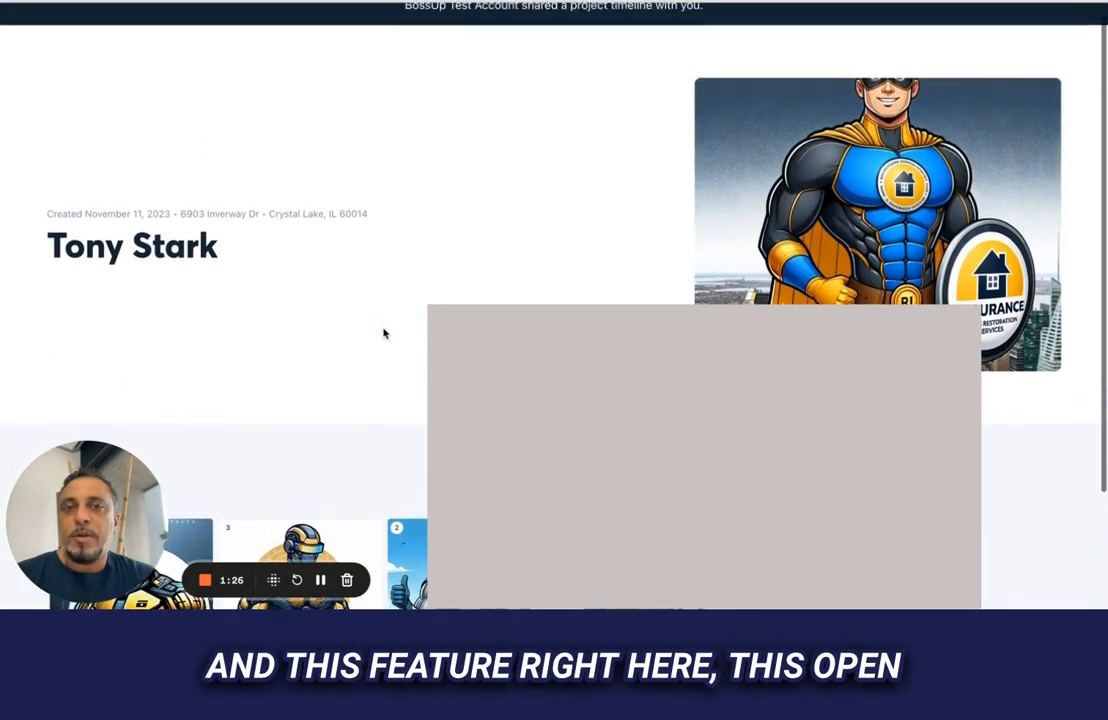
scroll(383, 333, down, 3)
scroll(383, 333, up, 3)
scroll(383, 333, down, 3)
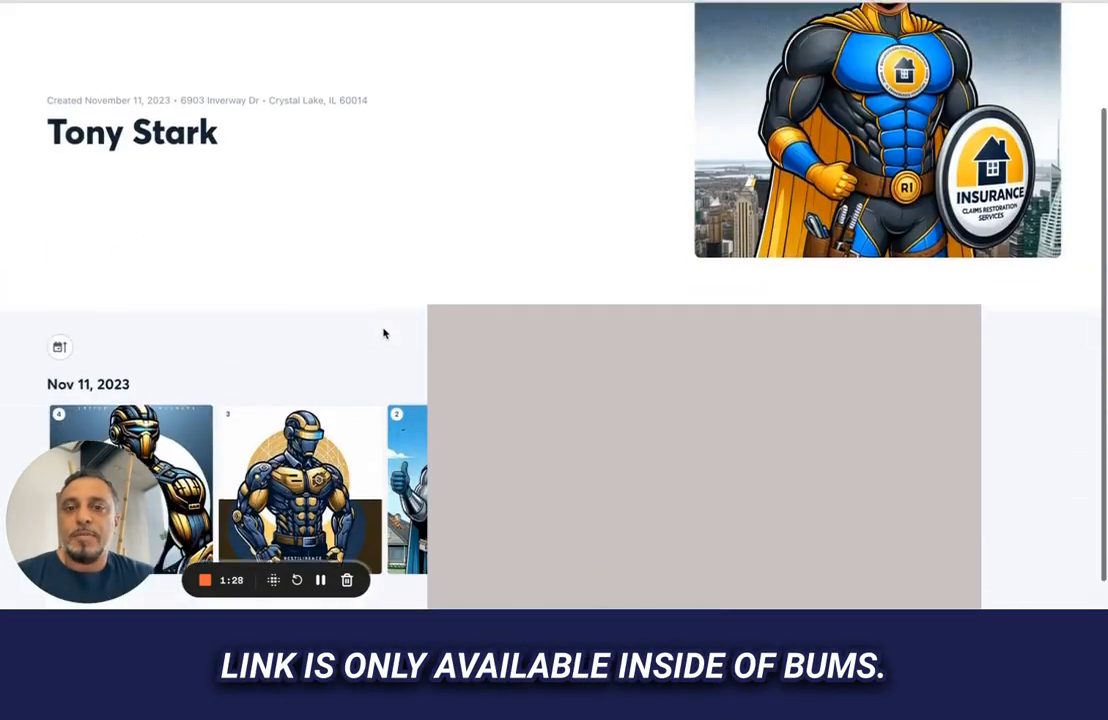
scroll(383, 333, up, 3)
key(ctrl+w)
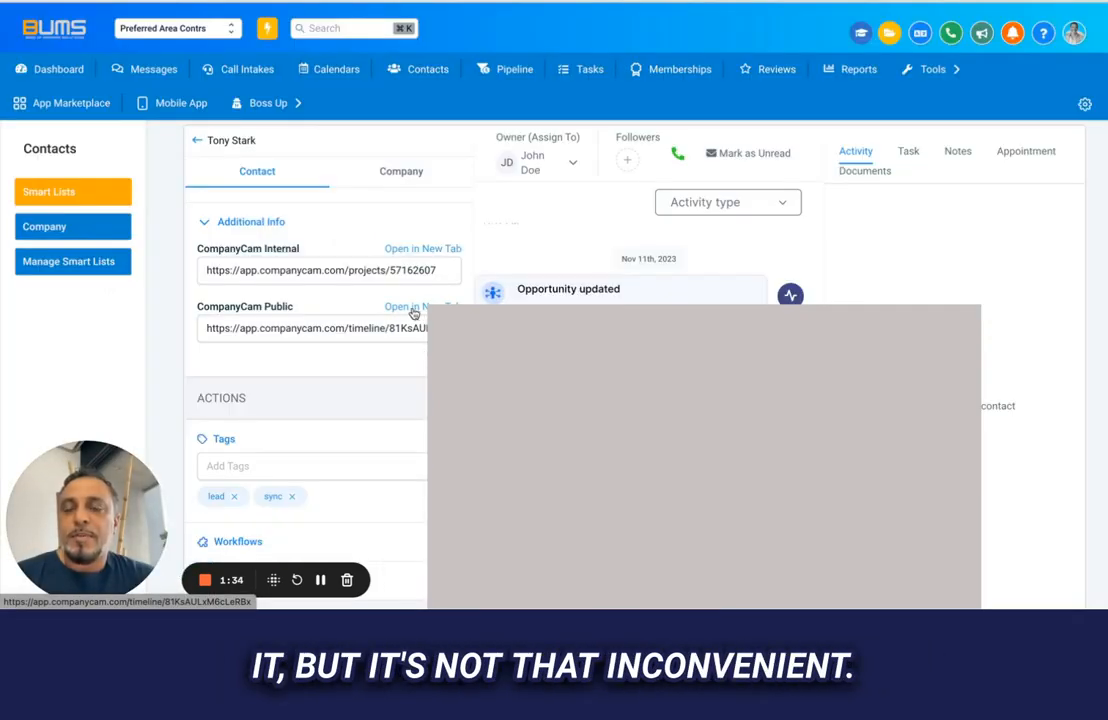
Step: Highlight the CompanyCam Public URL in the contact's Additional Info to inspect it, leaving the field unedited
drag(210, 328, 425, 328)
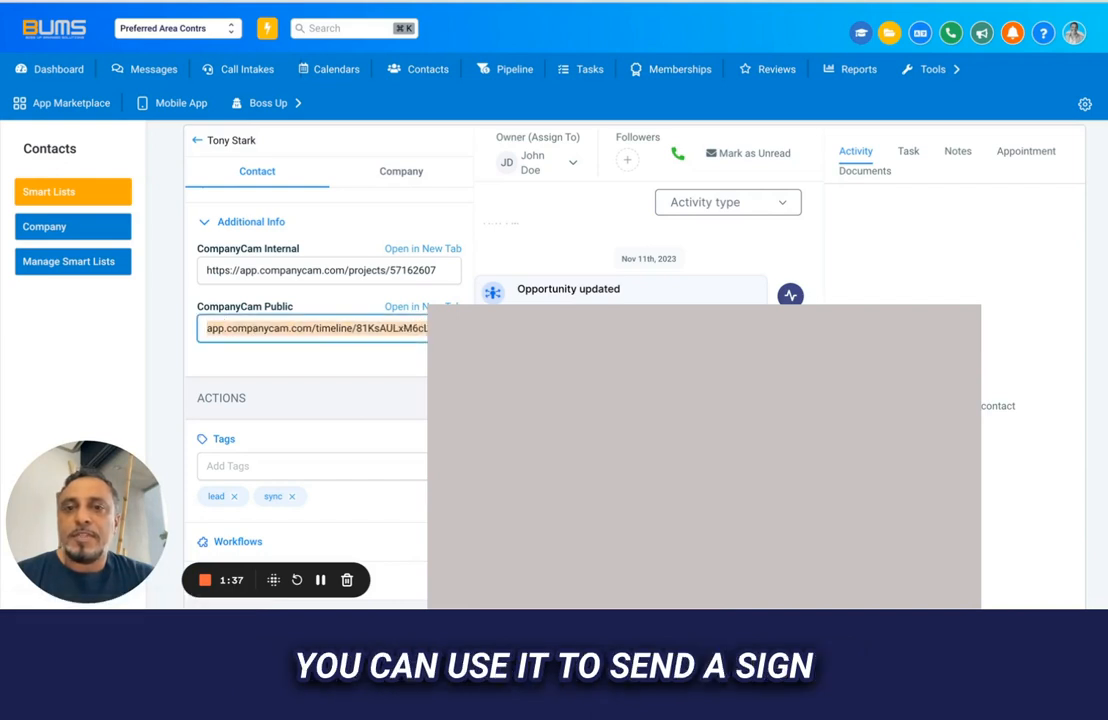
click(335, 304)
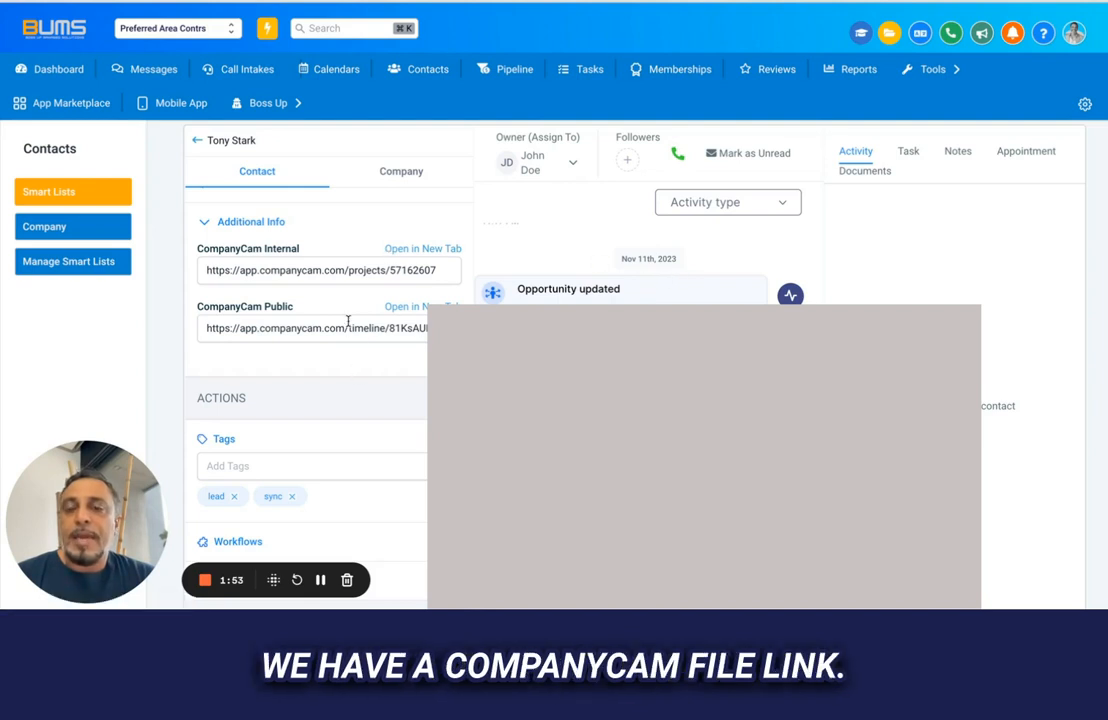
scroll(347, 321, up, 1)
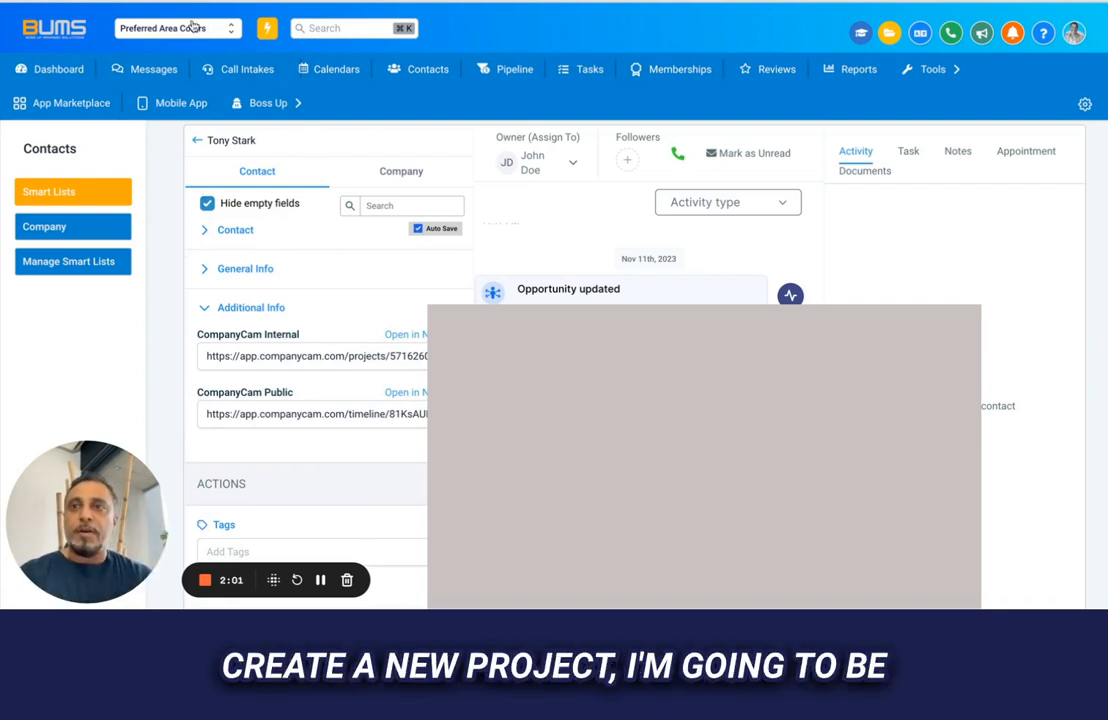
Step: Switch to the contact's project in SumoQuote and create a new report for it
key(ctrl+Tab)
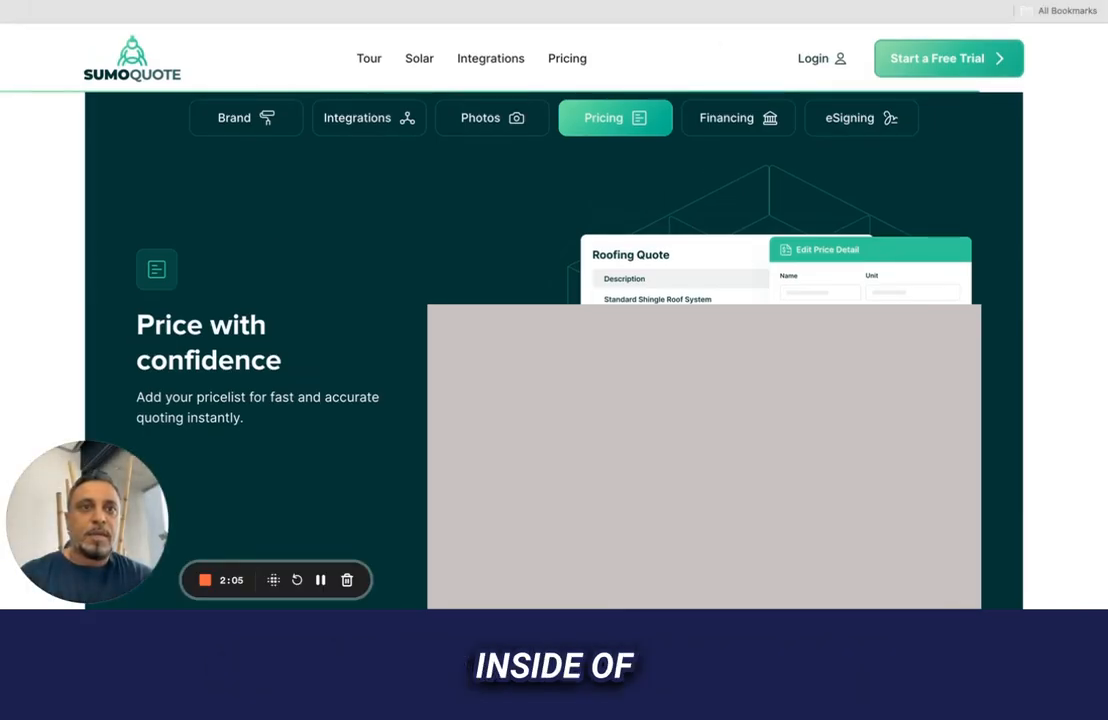
key(ctrl+Tab)
click(339, 304)
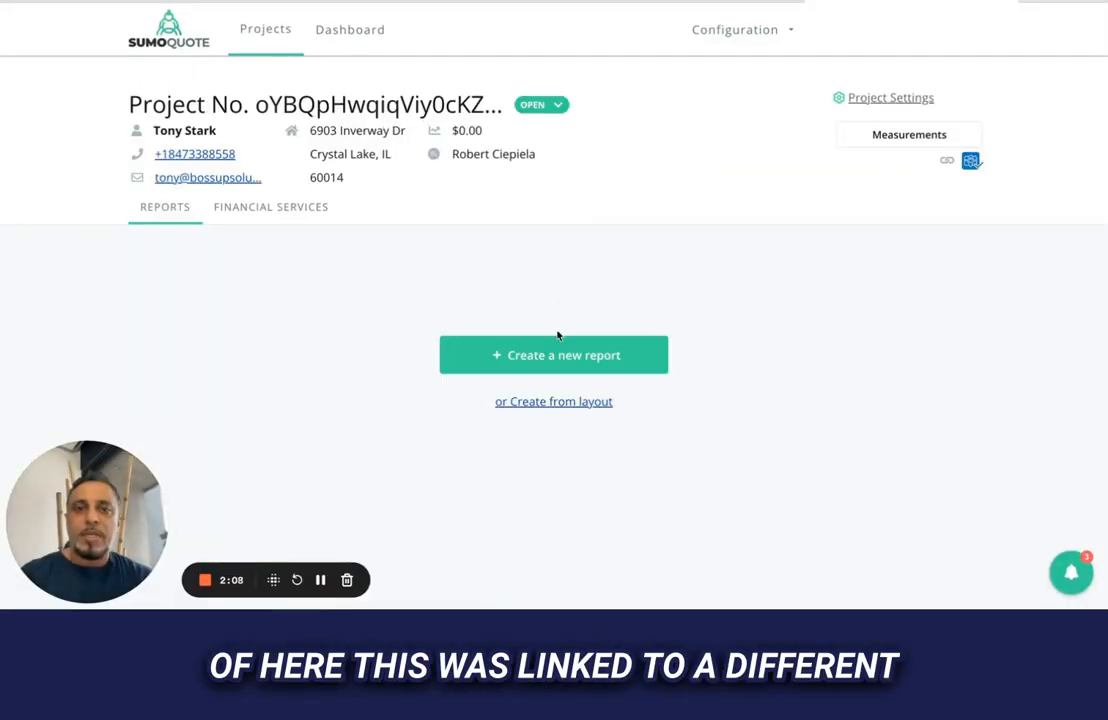
click(539, 361)
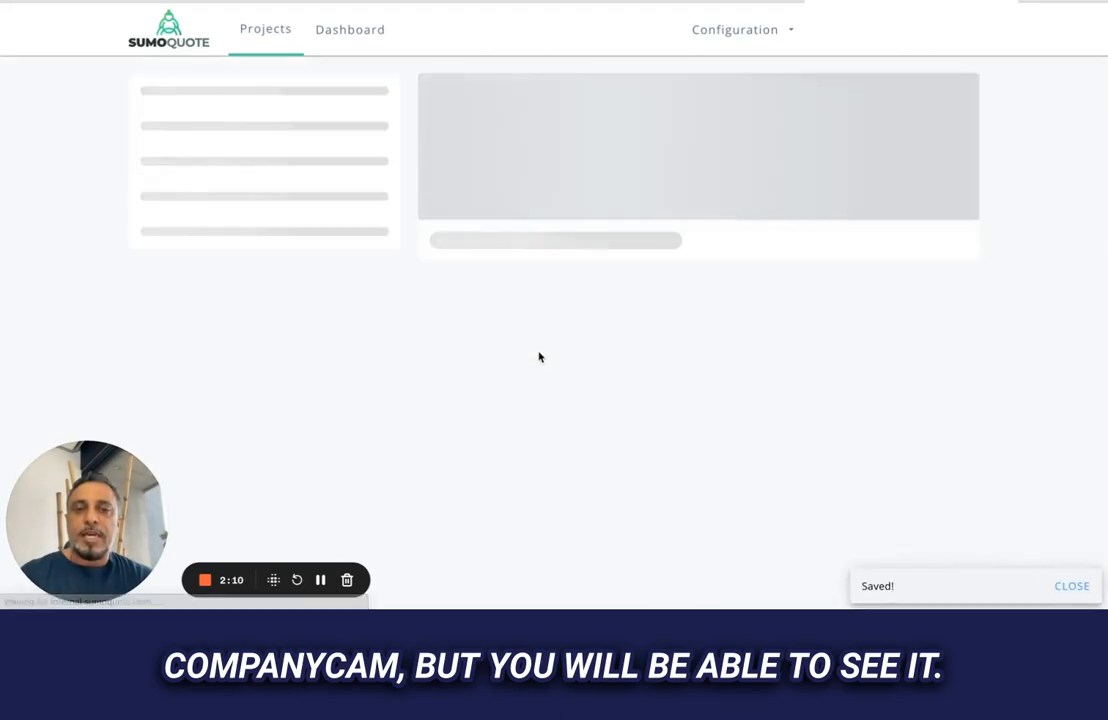
Step: Try to add the quote's primary image from CompanyCam, and look through the Title page's customer details
click(760, 489)
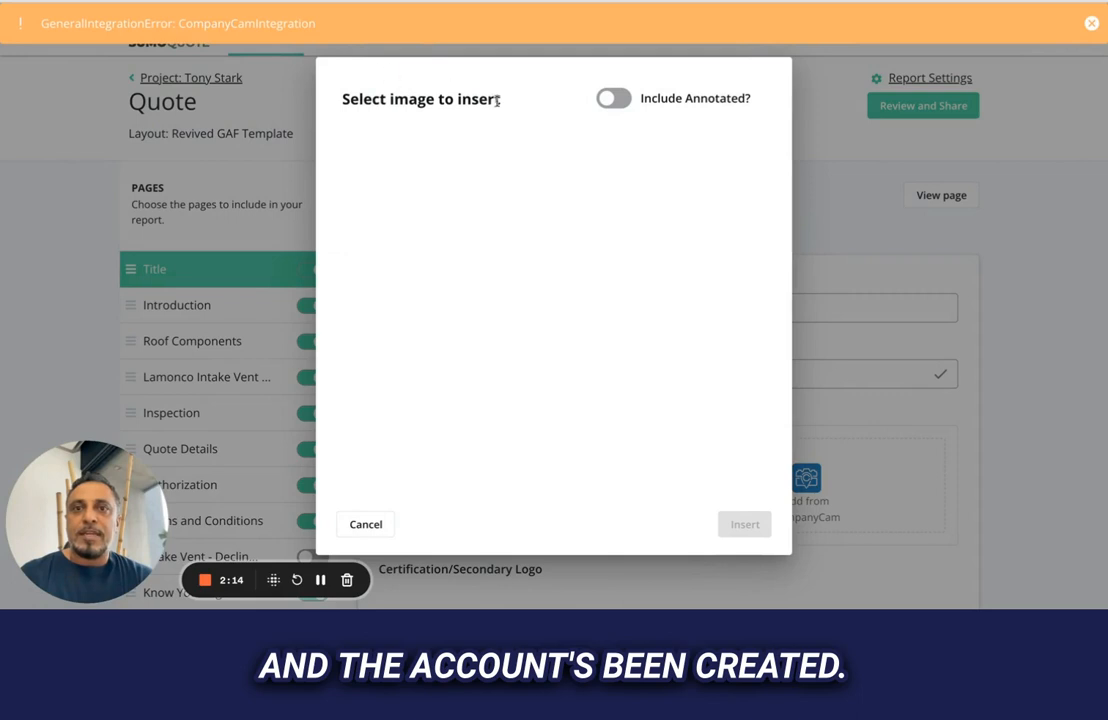
click(811, 191)
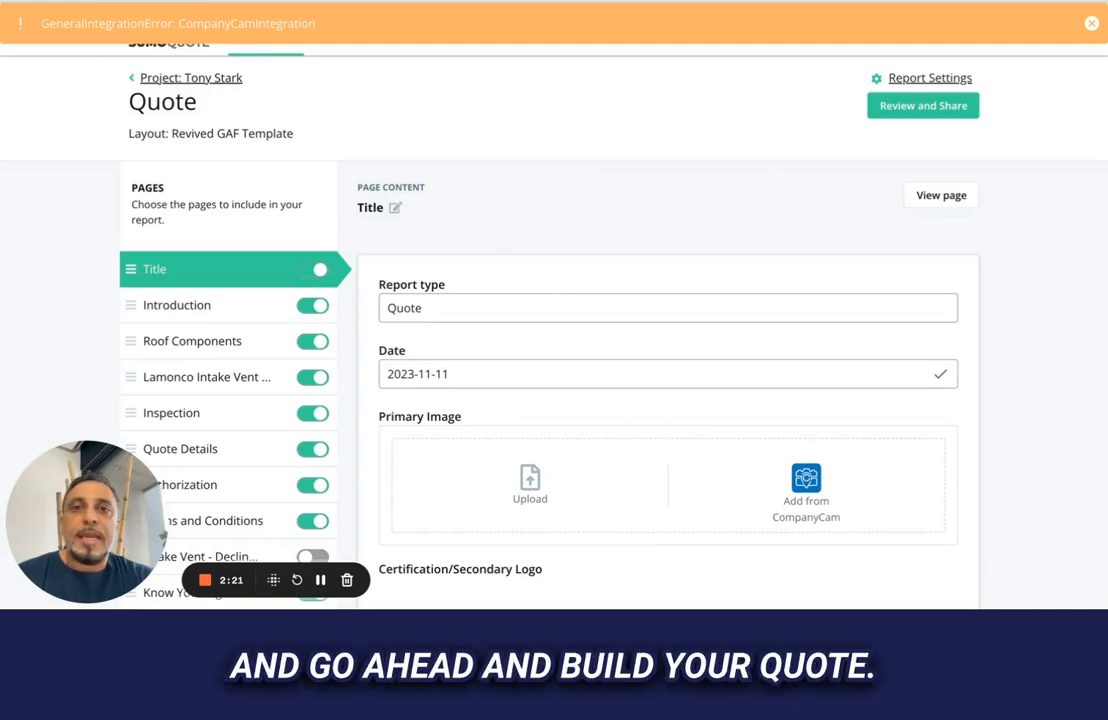
scroll(258, 351, up, 1)
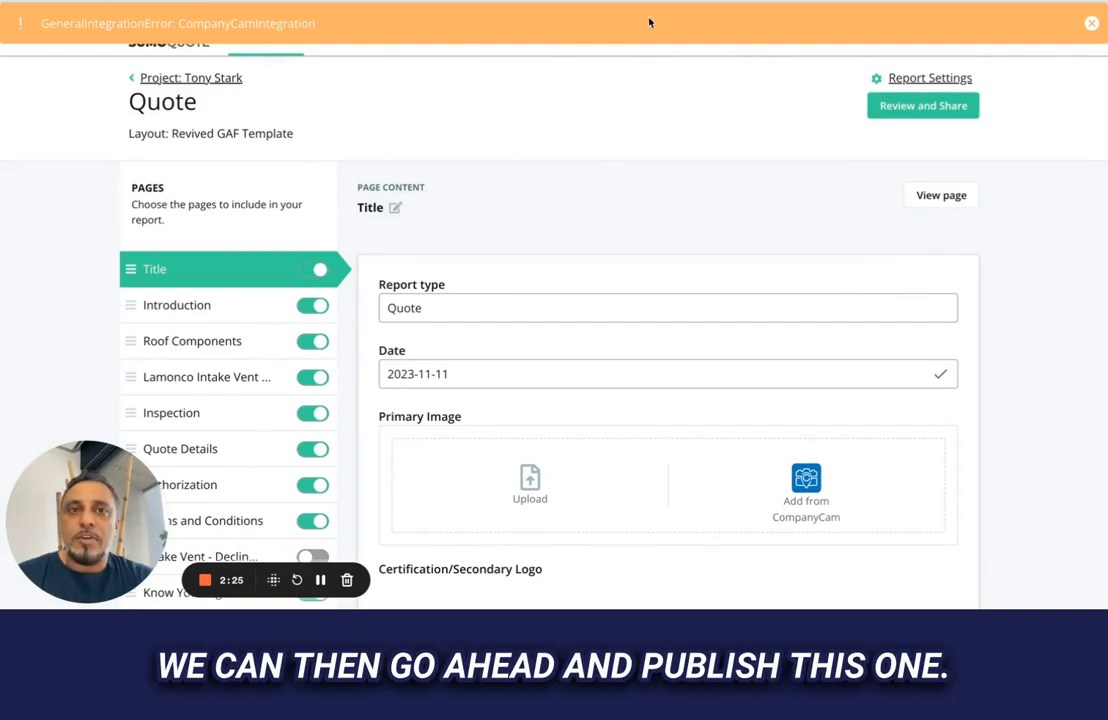
scroll(593, 175, down, 10)
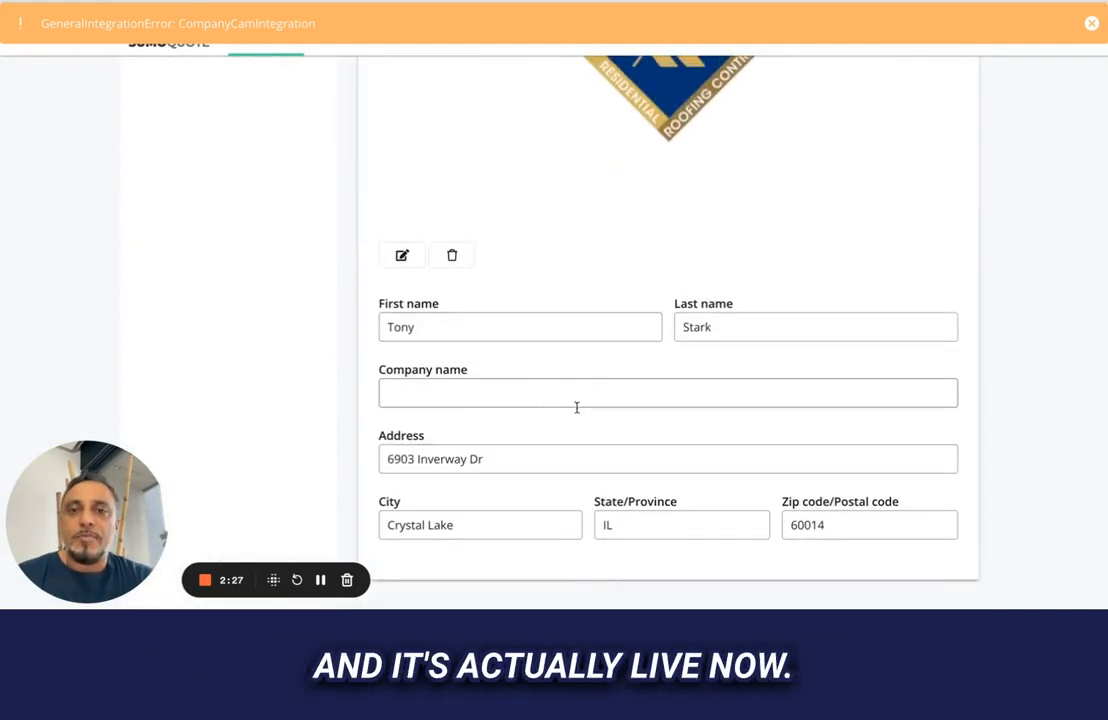
scroll(554, 388, up, 10)
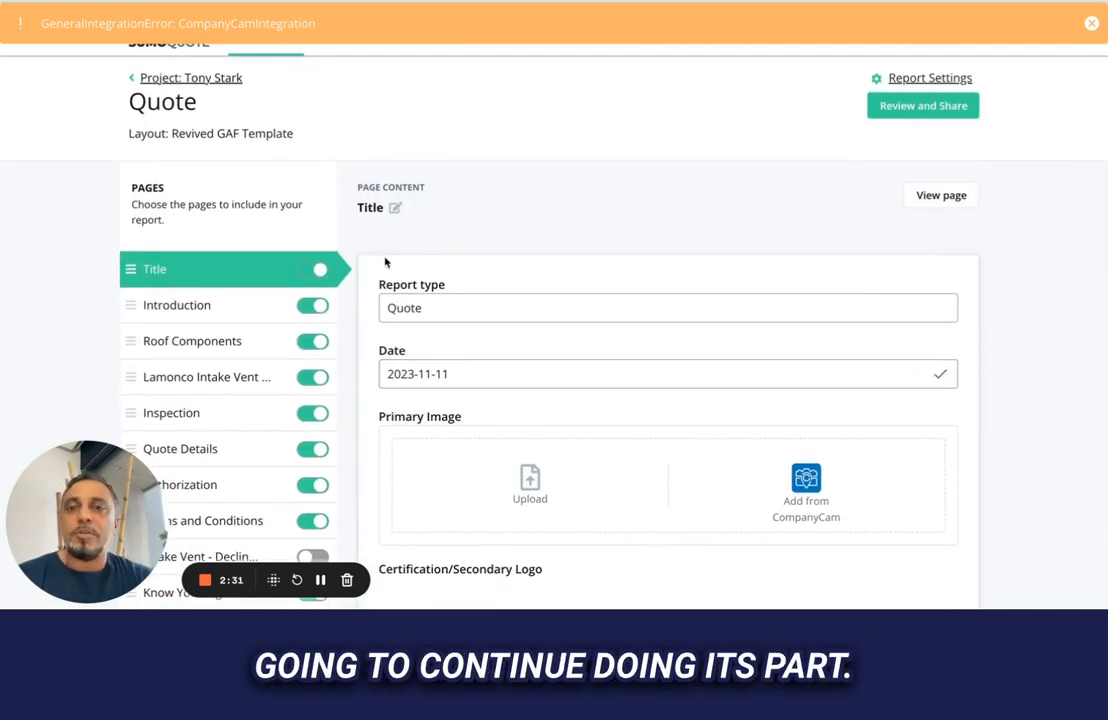
Step: Switch back to Zapier and publish the Webhook to Zap 0.1 workflow
click(320, 581)
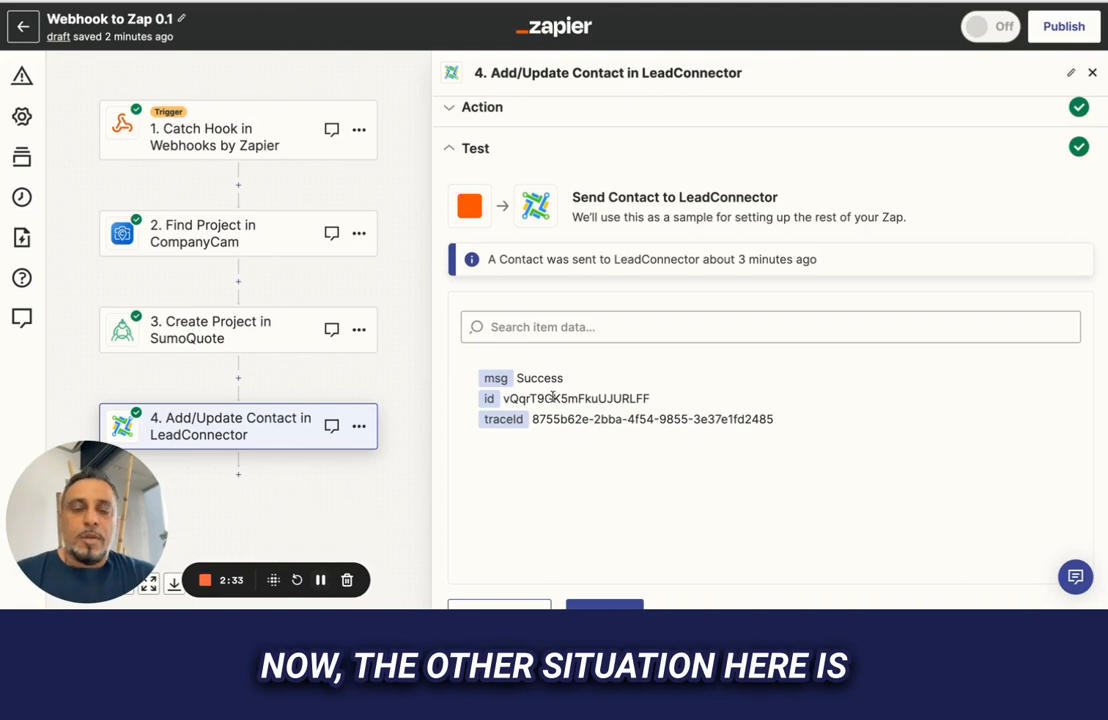
scroll(553, 398, down, 1)
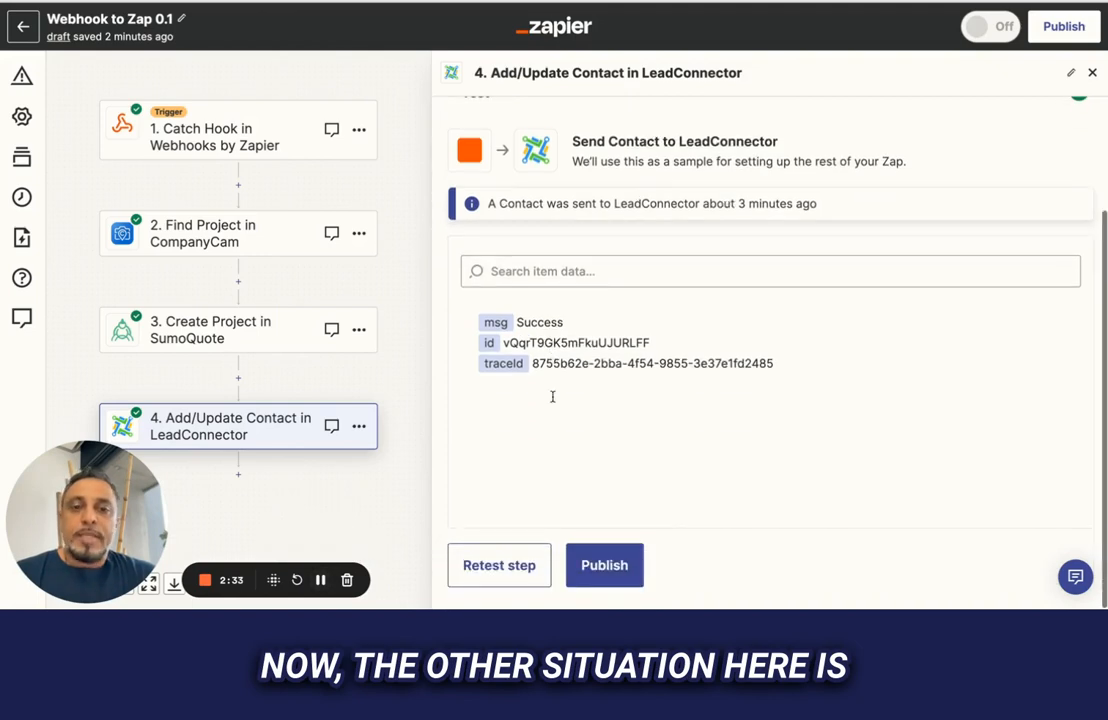
click(617, 561)
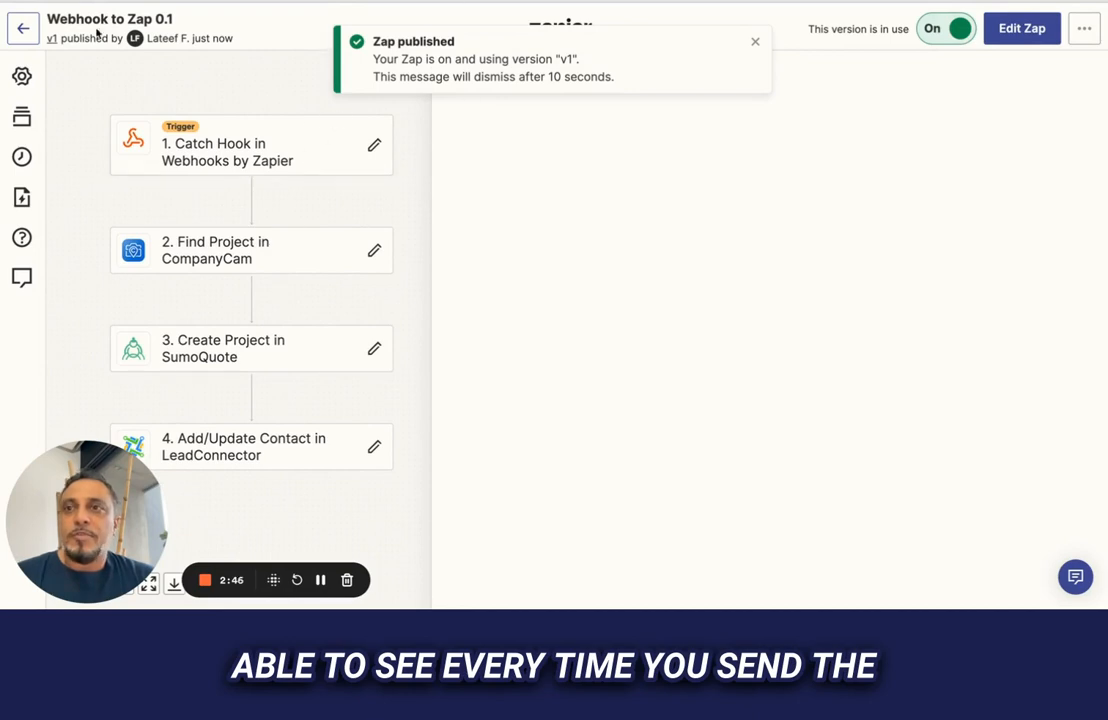
Step: Go to the Zapier home page, search apps for "sumo", open SumoQuote's integrations and find its supported triggers and actions
text(z)
key(Escape)
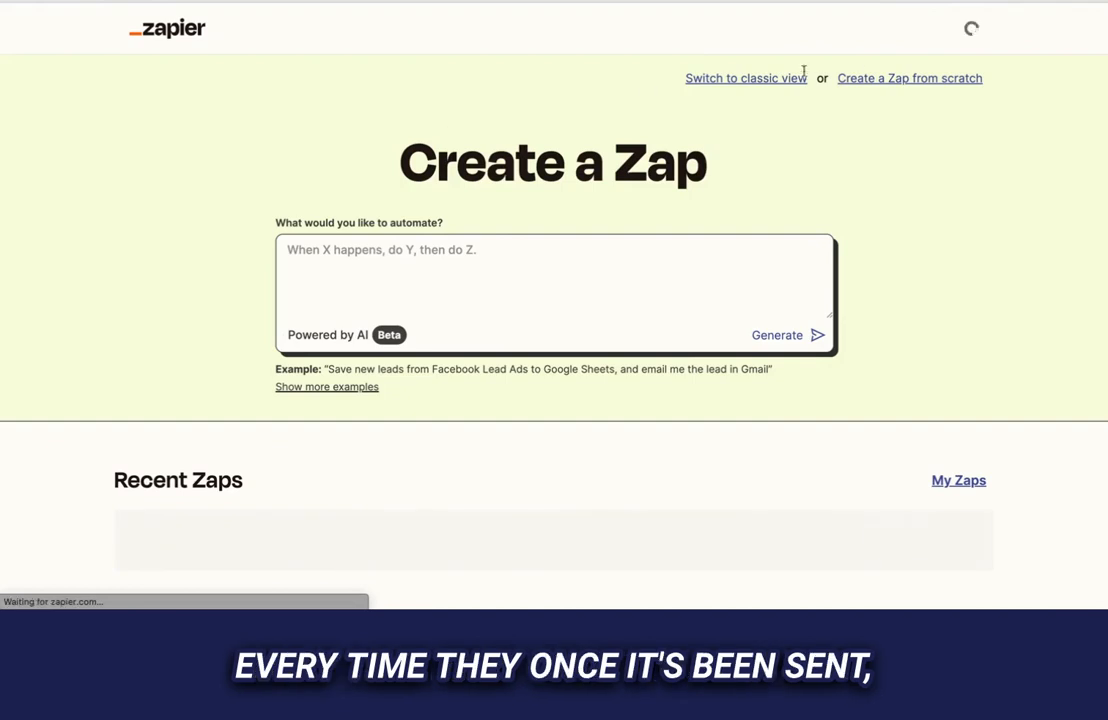
click(951, 28)
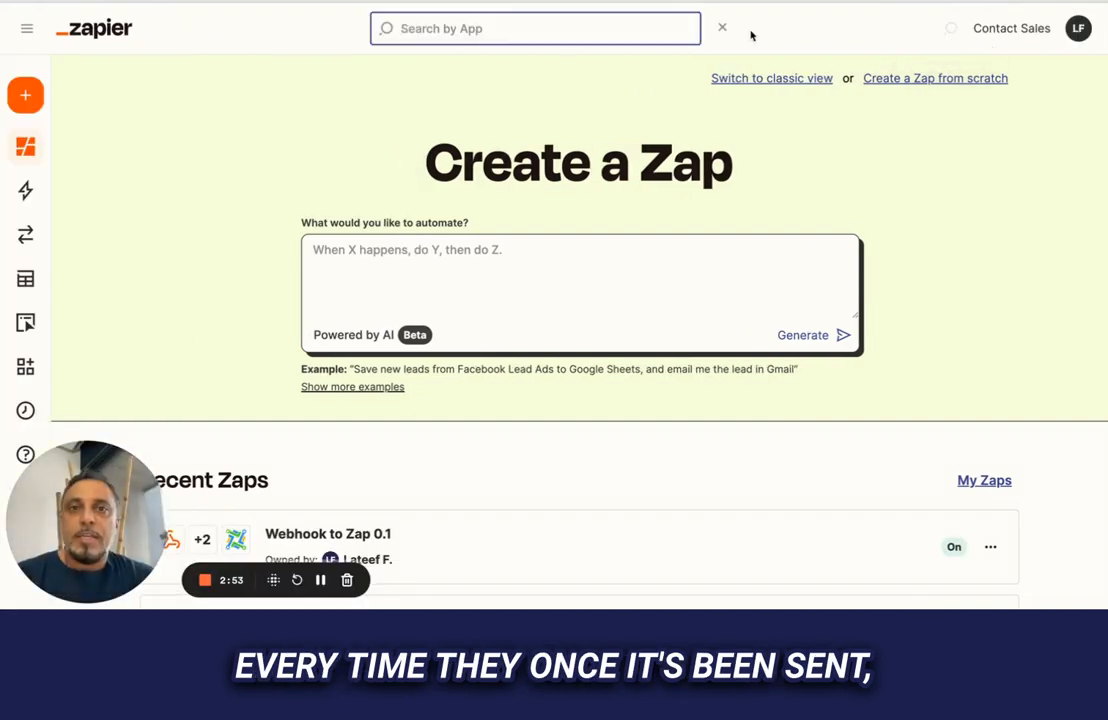
text(su)
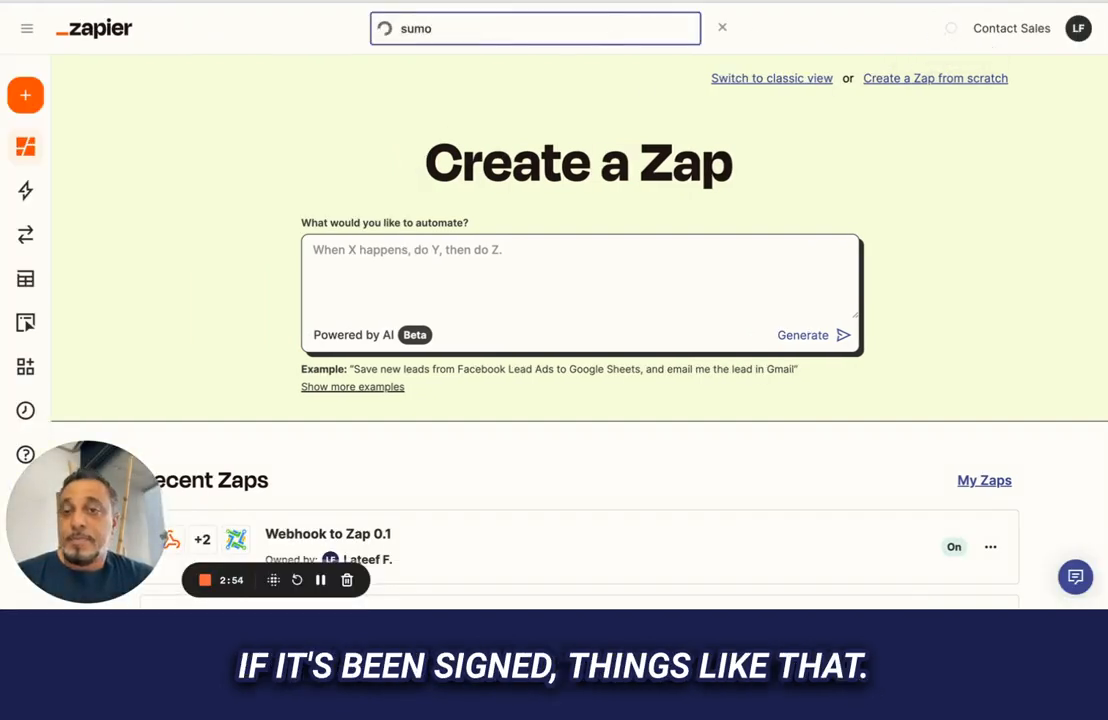
text(mo)
click(510, 129)
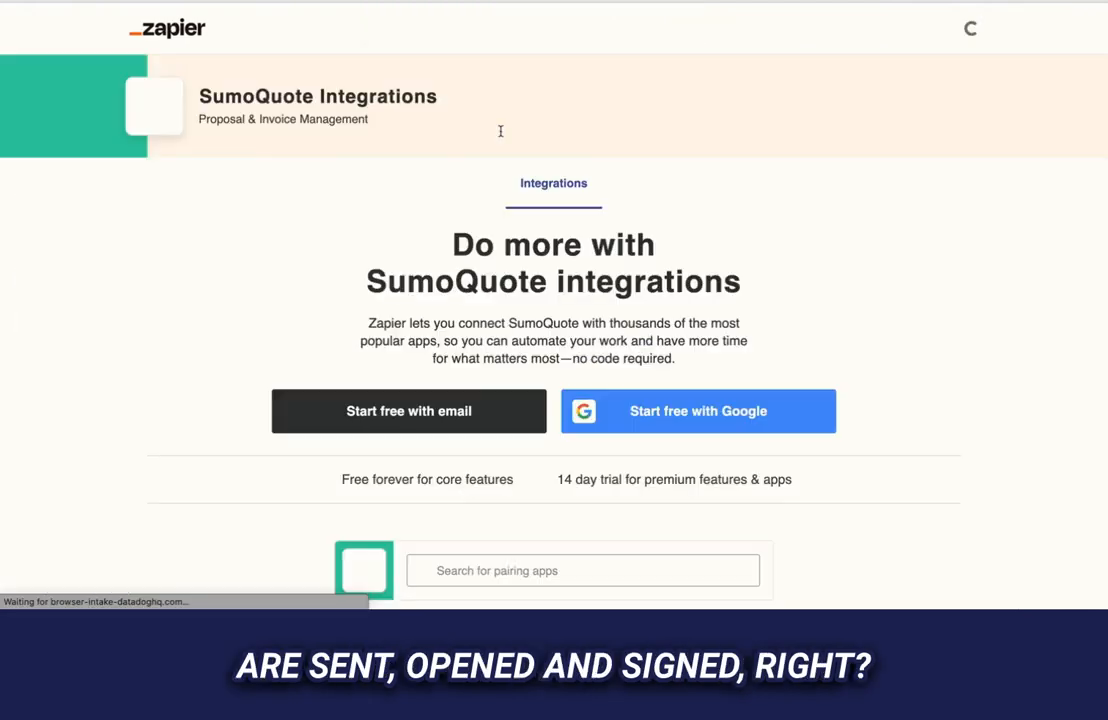
scroll(564, 242, down, 5)
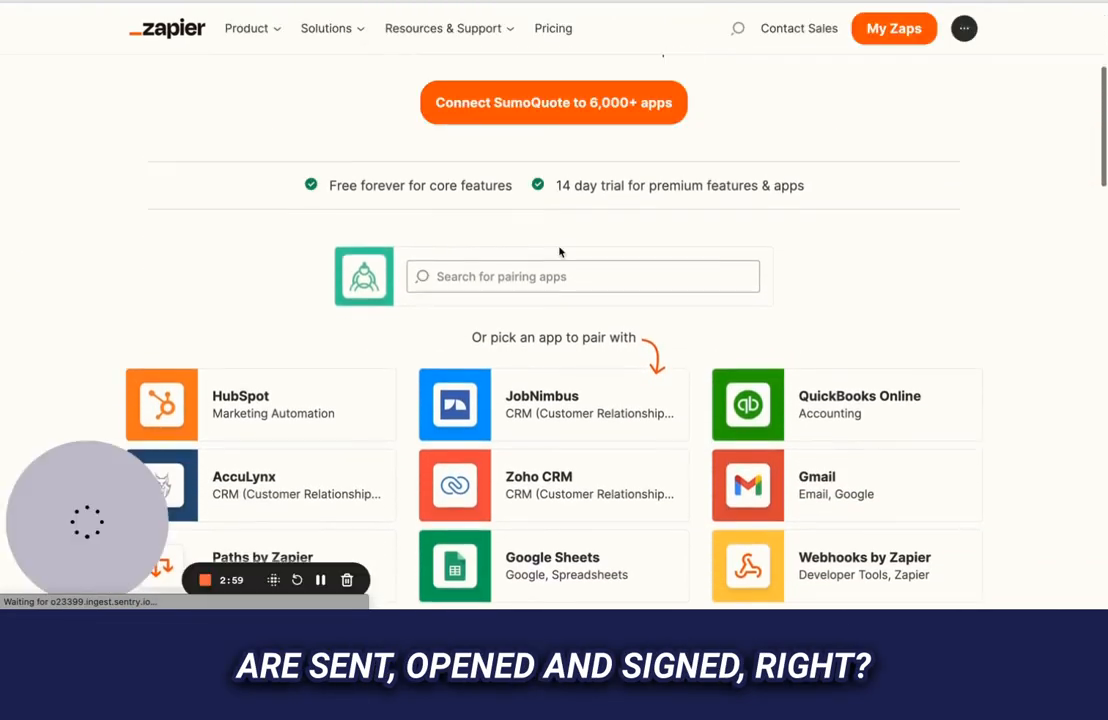
scroll(560, 252, down, 10)
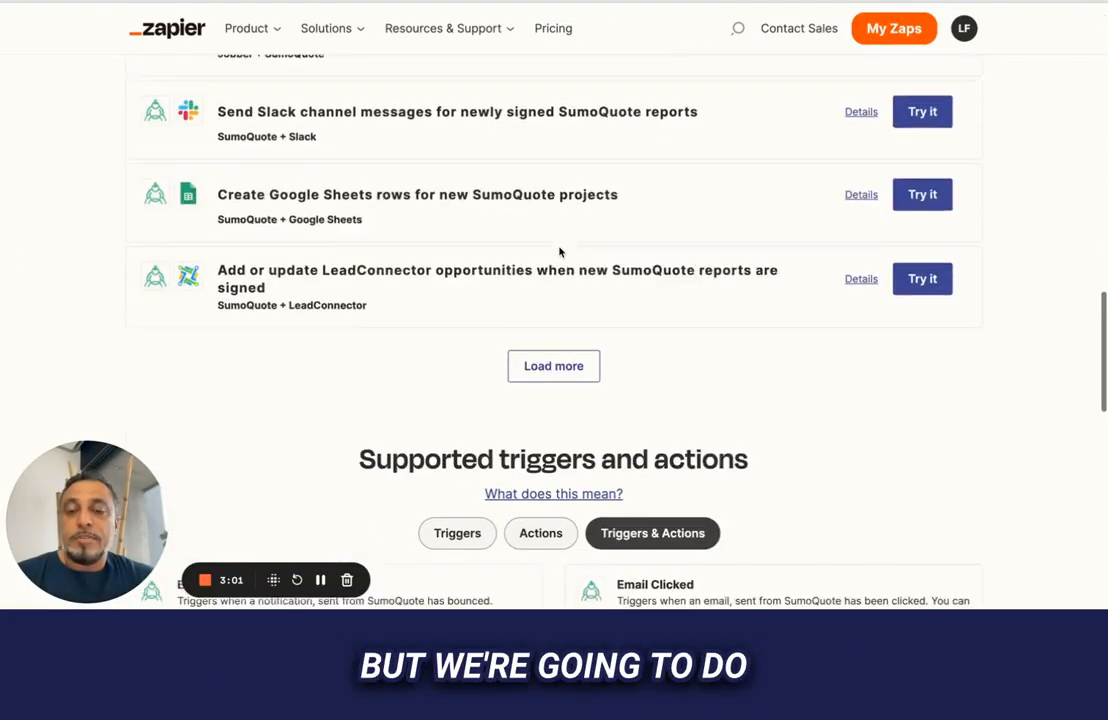
Step: Review SumoQuote's supported triggers and actions, including the email, project and report signature triggers
scroll(560, 252, down, 10)
scroll(560, 252, up, 3)
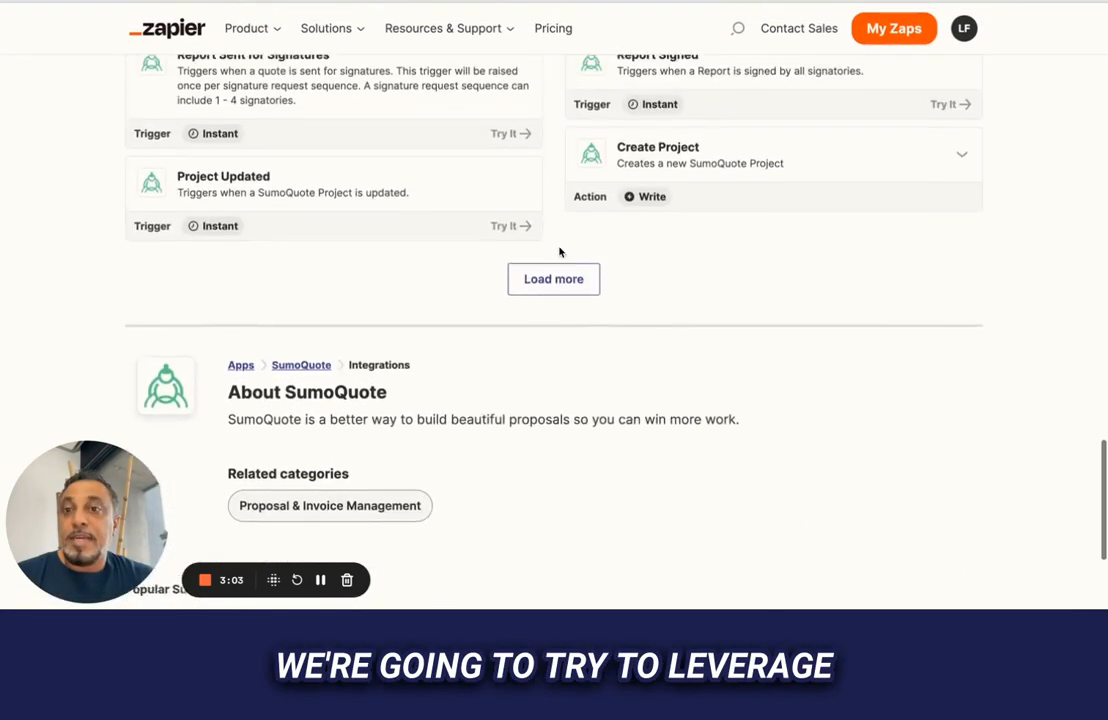
scroll(560, 252, up, 4)
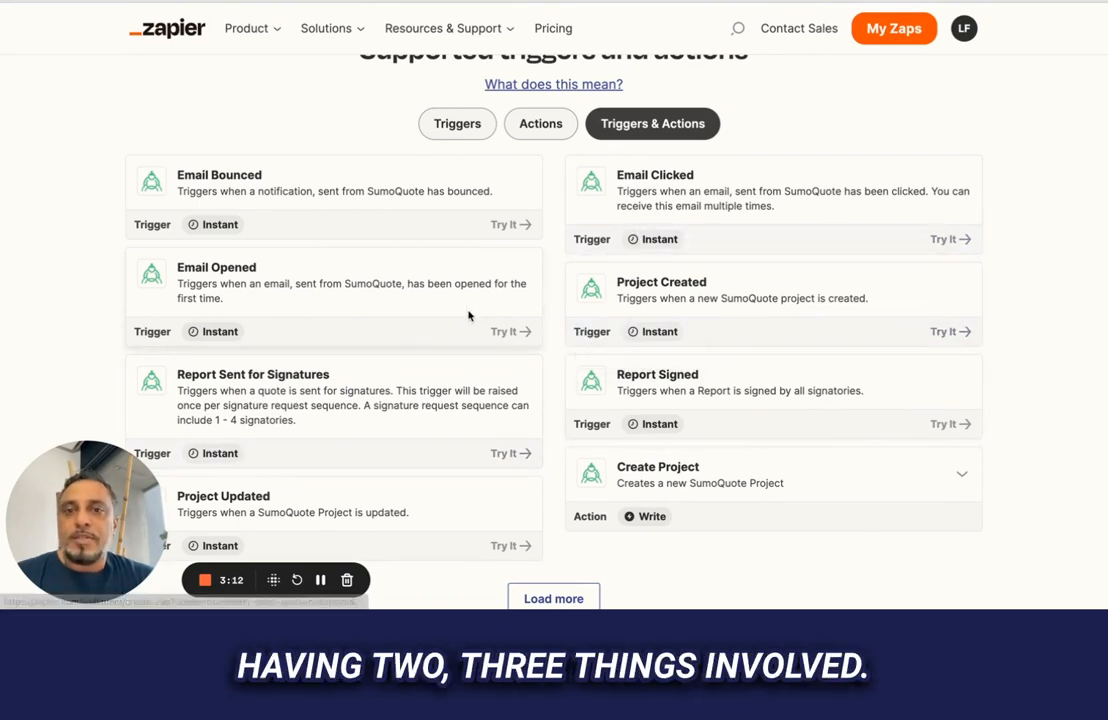
scroll(467, 317, up, 3)
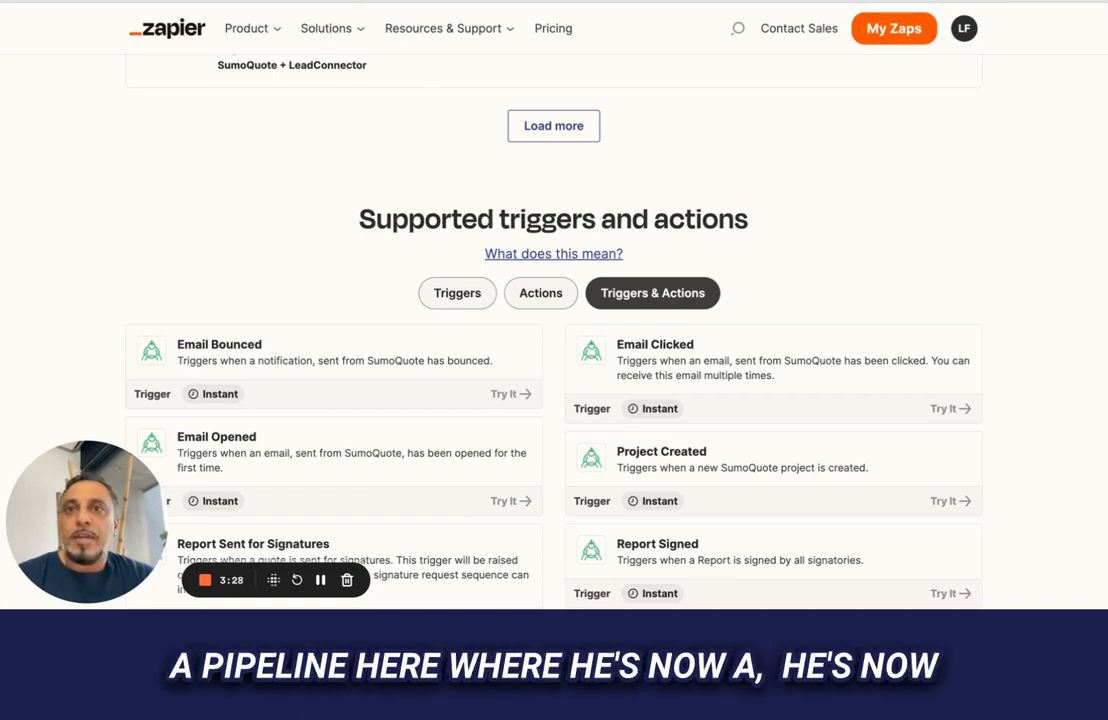
Step: Switch to the contact's record in BUMS and open the Acculynx Pipeline board to review its stages
key(ctrl+Tab)
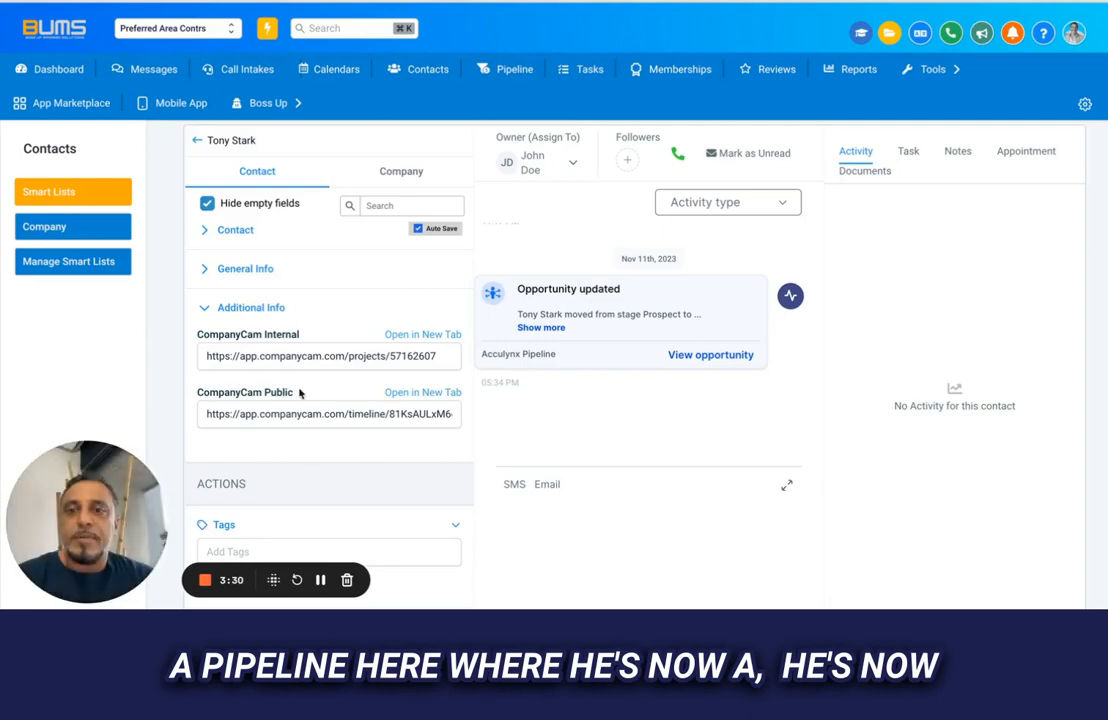
scroll(326, 312, down, 3)
scroll(326, 314, up, 3)
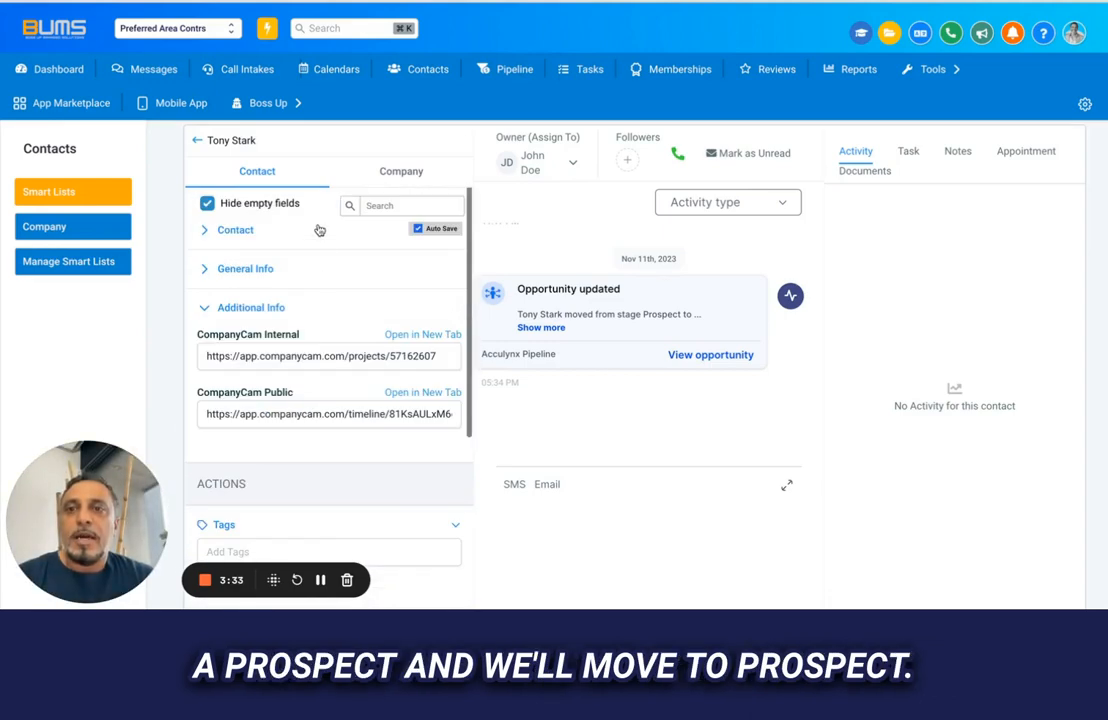
scroll(318, 380, down, 5)
scroll(307, 384, up, 5)
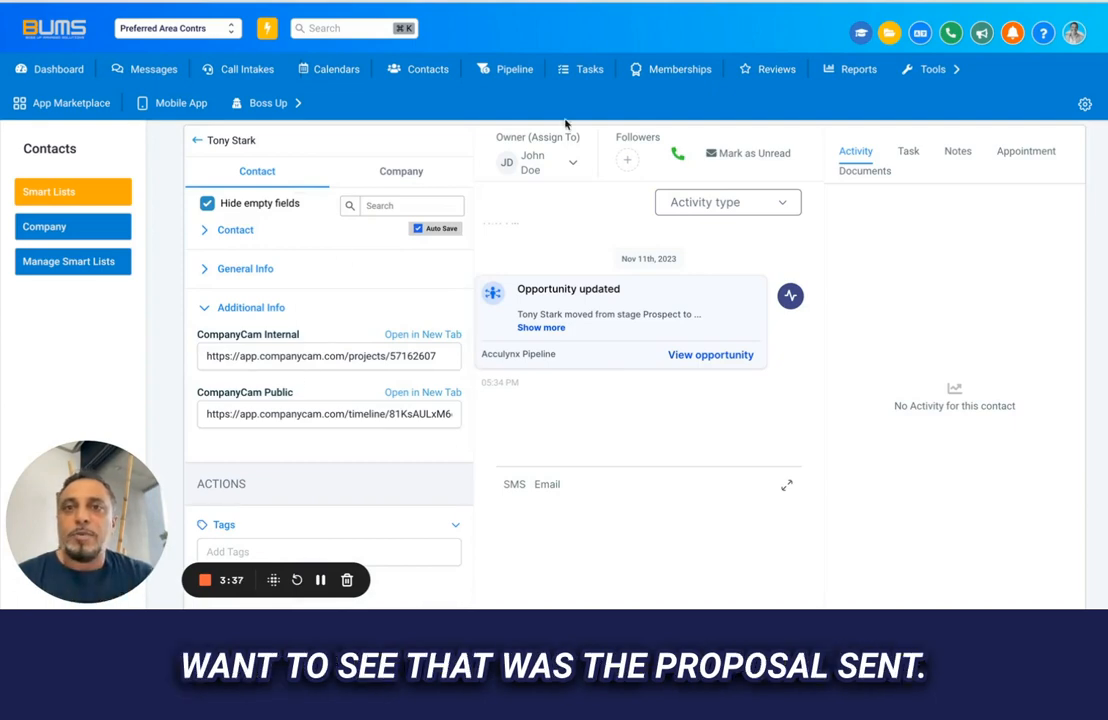
click(510, 69)
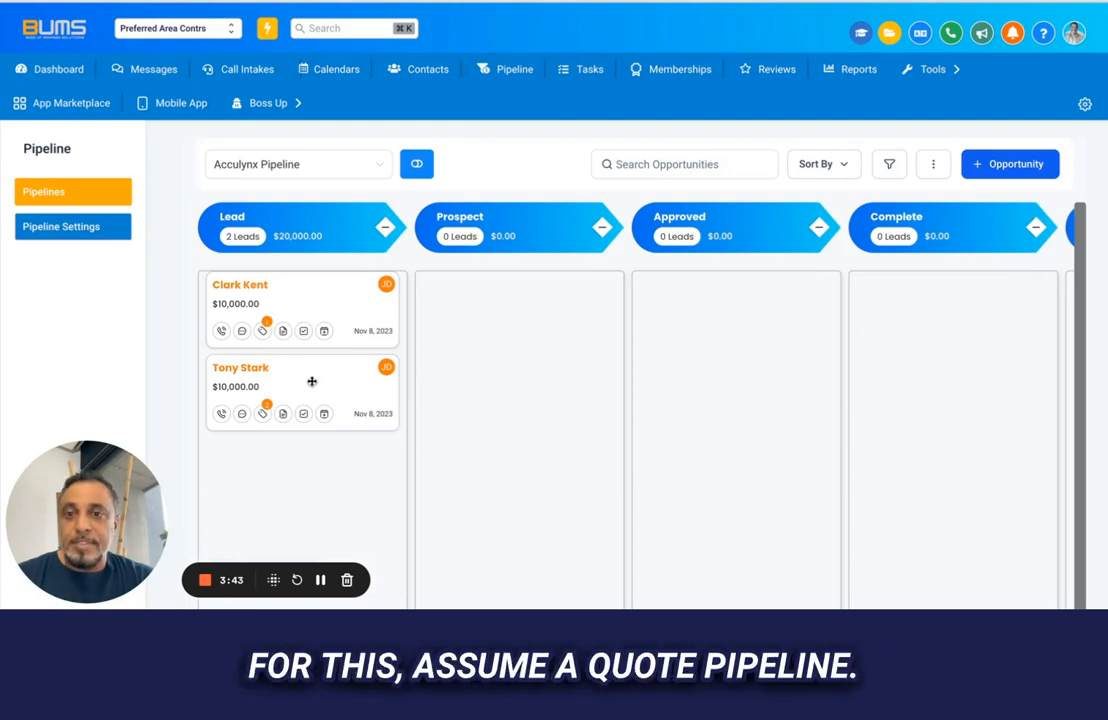
mouse_move(312, 381)
mouse_down()
mouse_move(448, 321)
mouse_move(504, 317)
mouse_move(331, 381)
mouse_up()
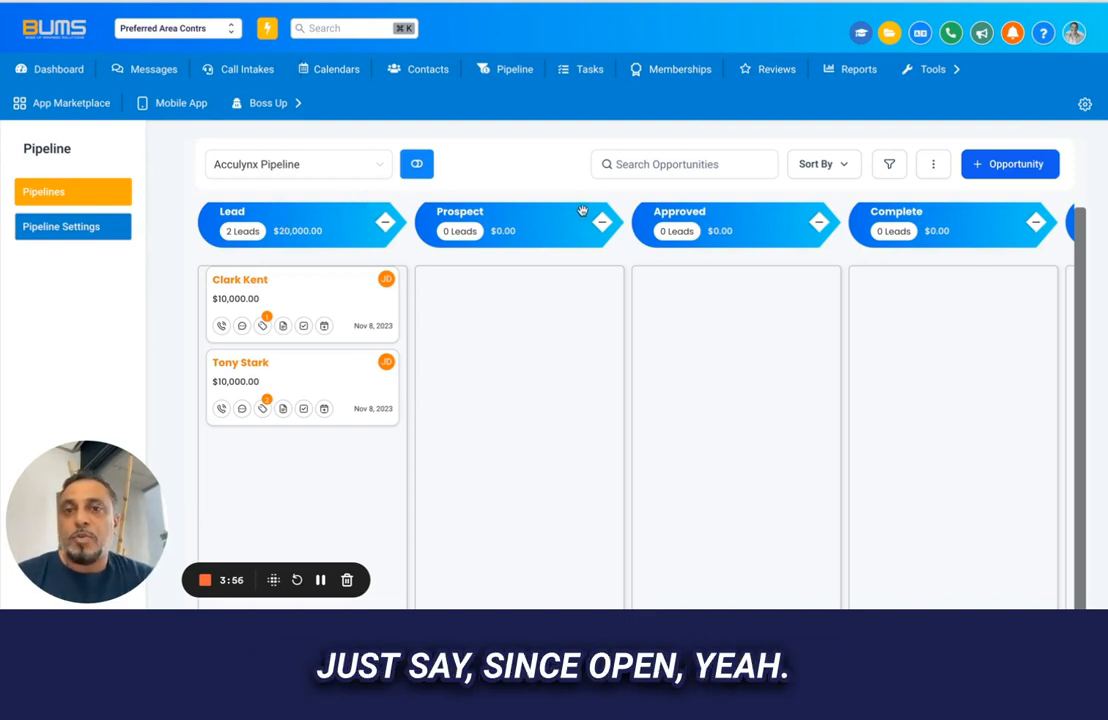
Step: Start a new pipeline named SumoQuote in the pipeline settings, with Sent as its first stage
click(82, 230)
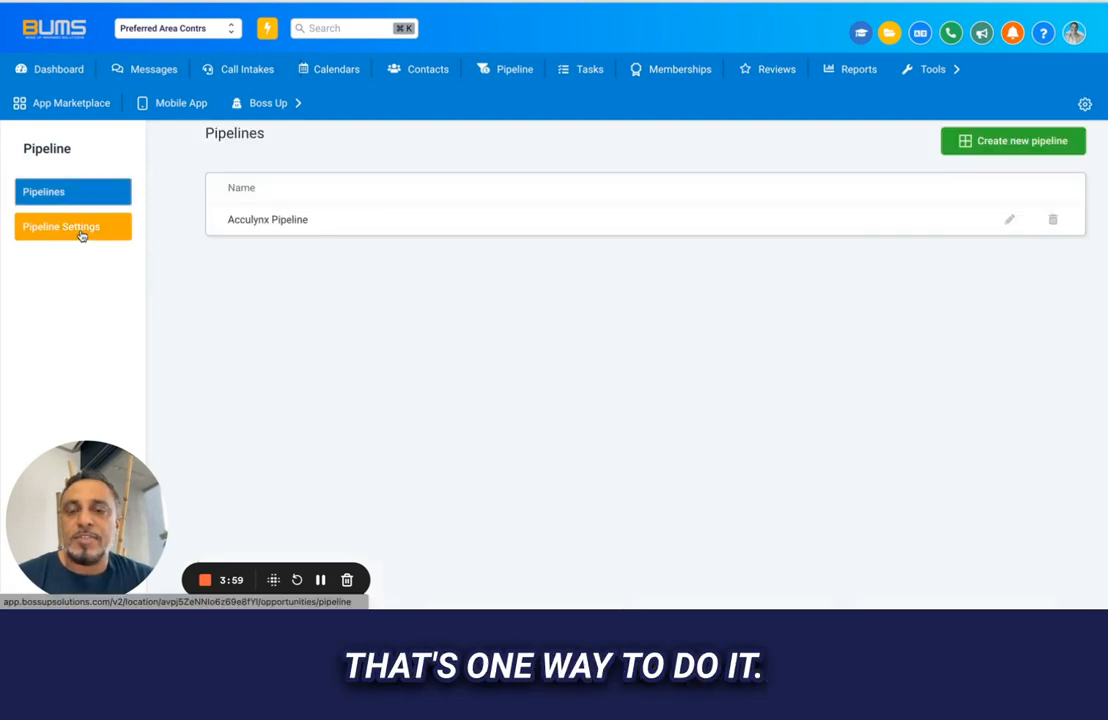
click(1012, 142)
click(420, 117)
text(S)
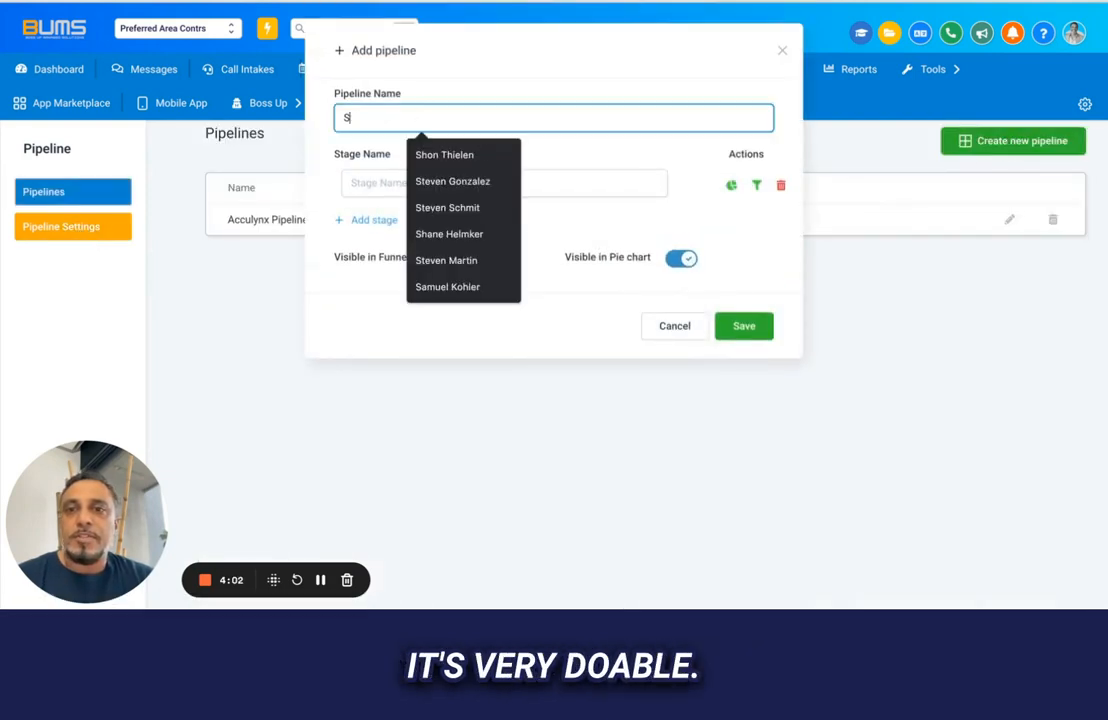
text(umoQuote)
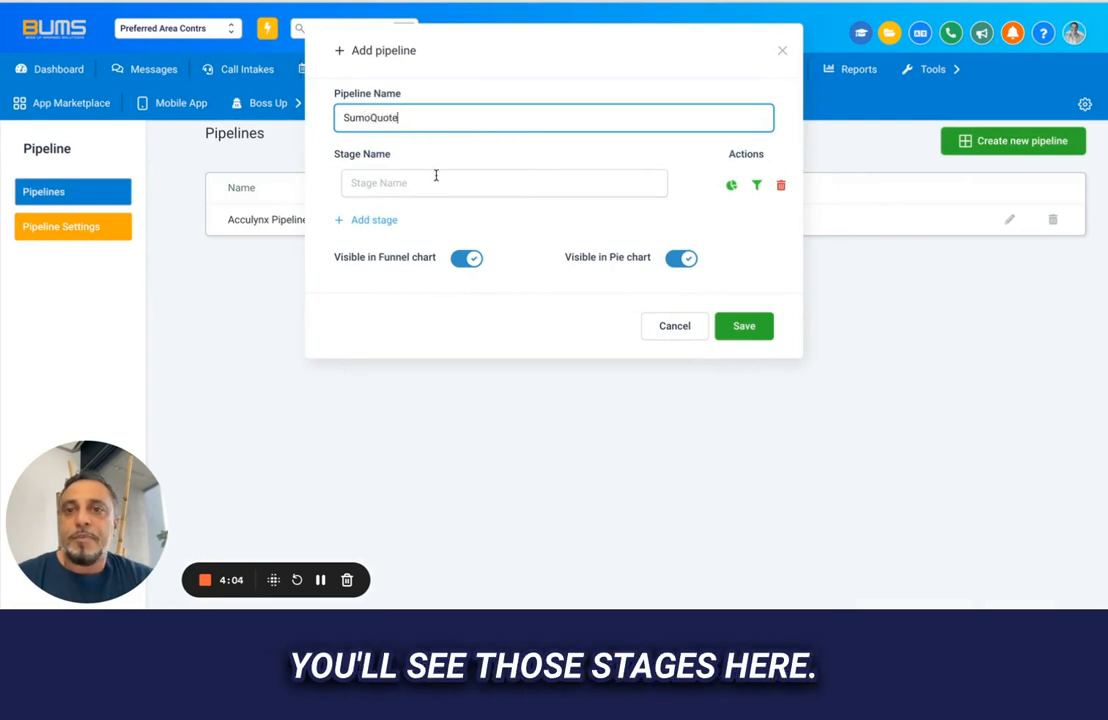
click(412, 189)
text(Sent)
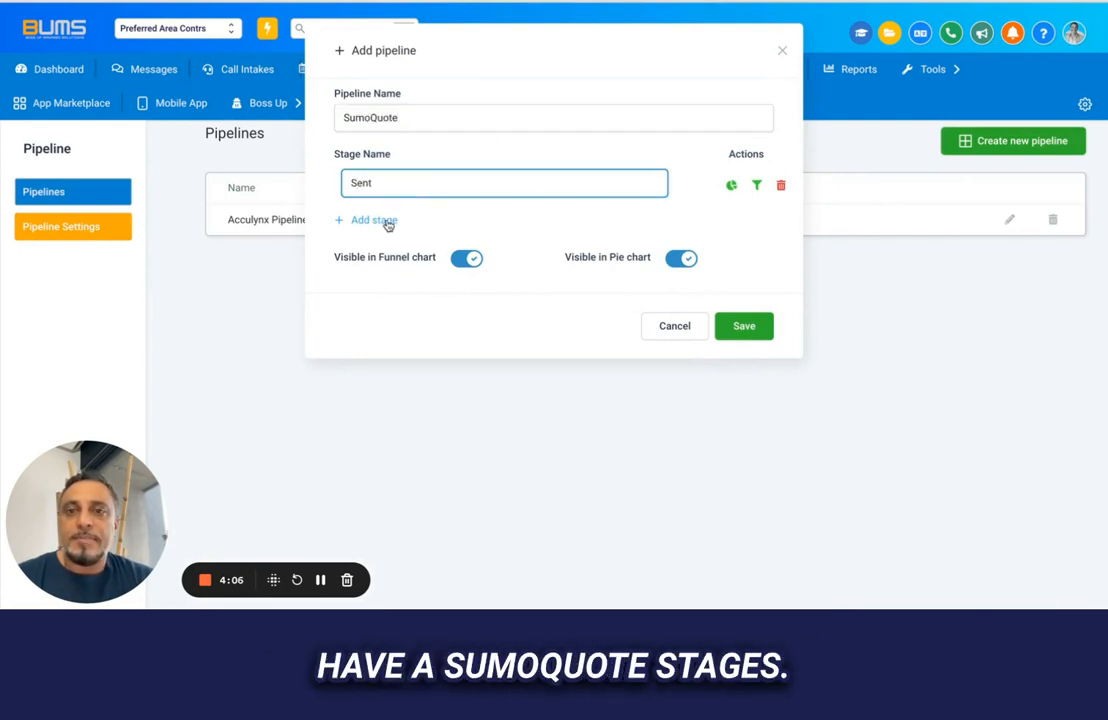
Step: Add the stages Opened and Signed after Sent, and save the SumoQuote pipeline
click(385, 221)
click(383, 222)
text(Opened)
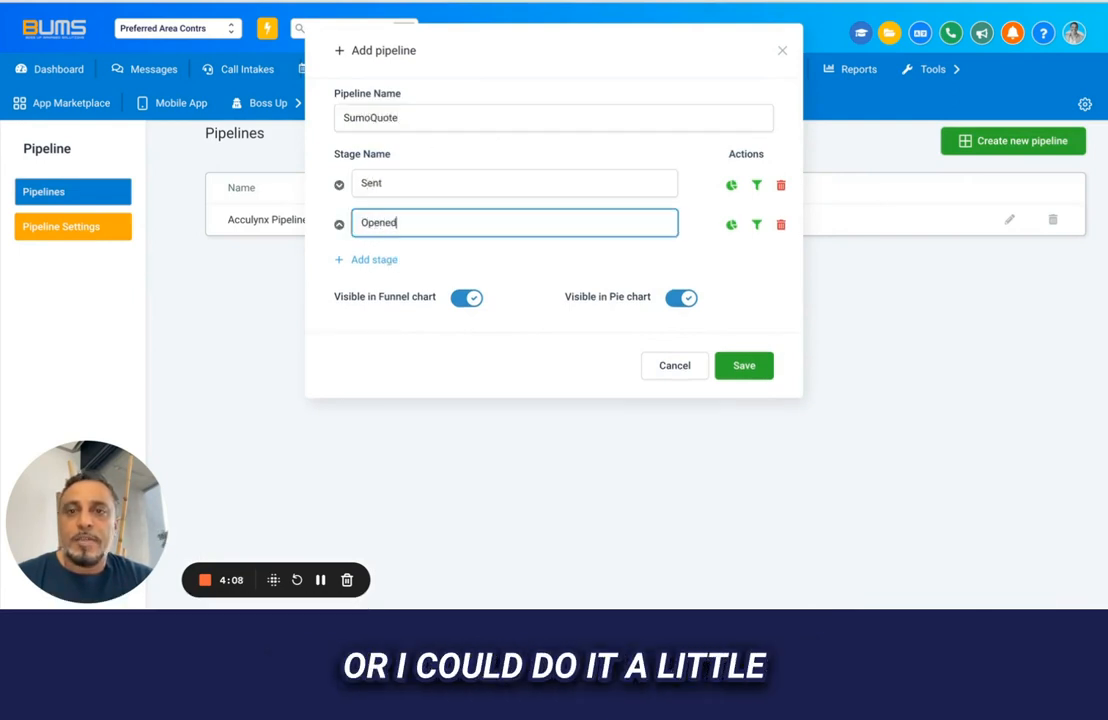
click(376, 262)
text(Signed)
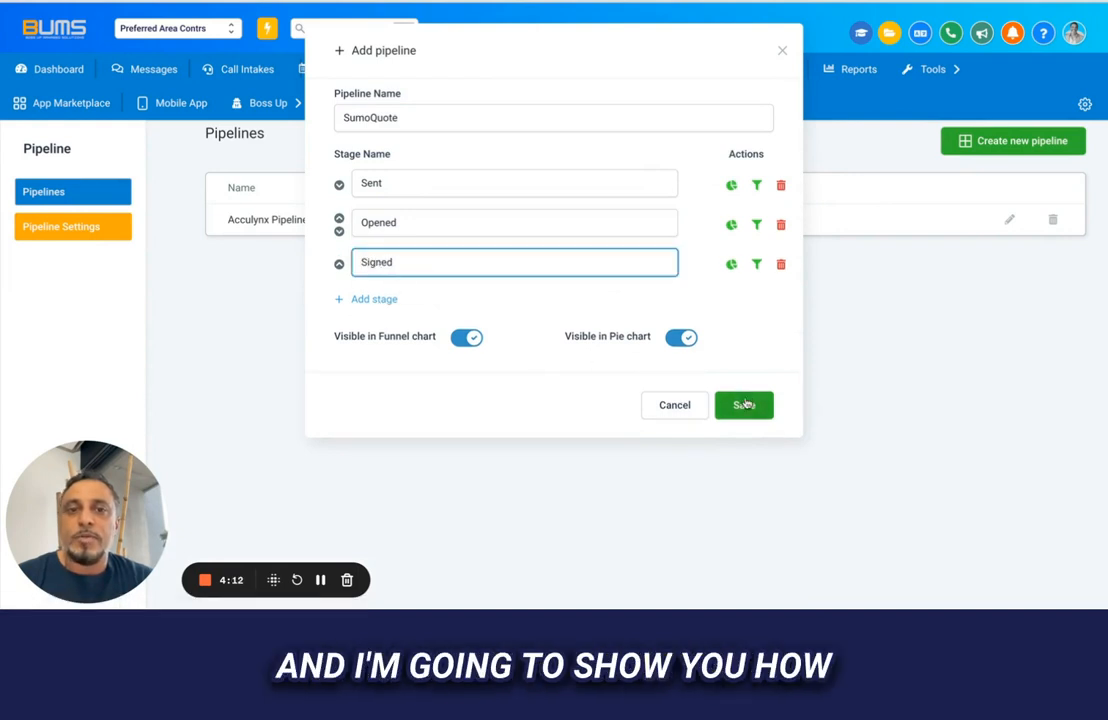
key(Return)
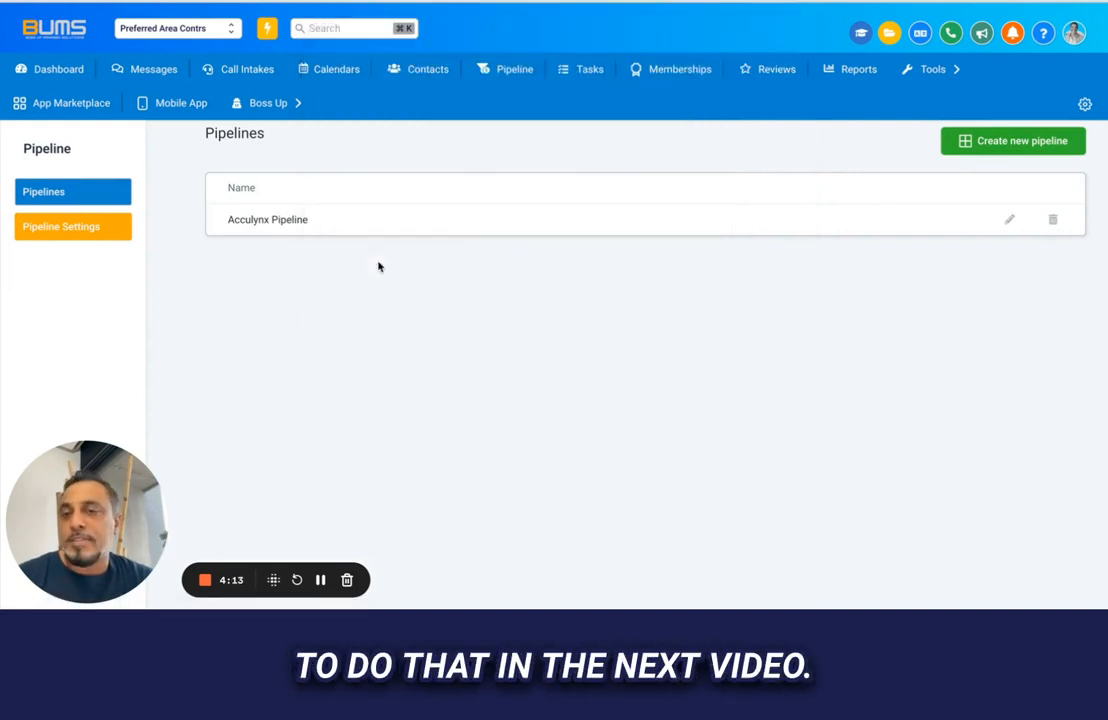